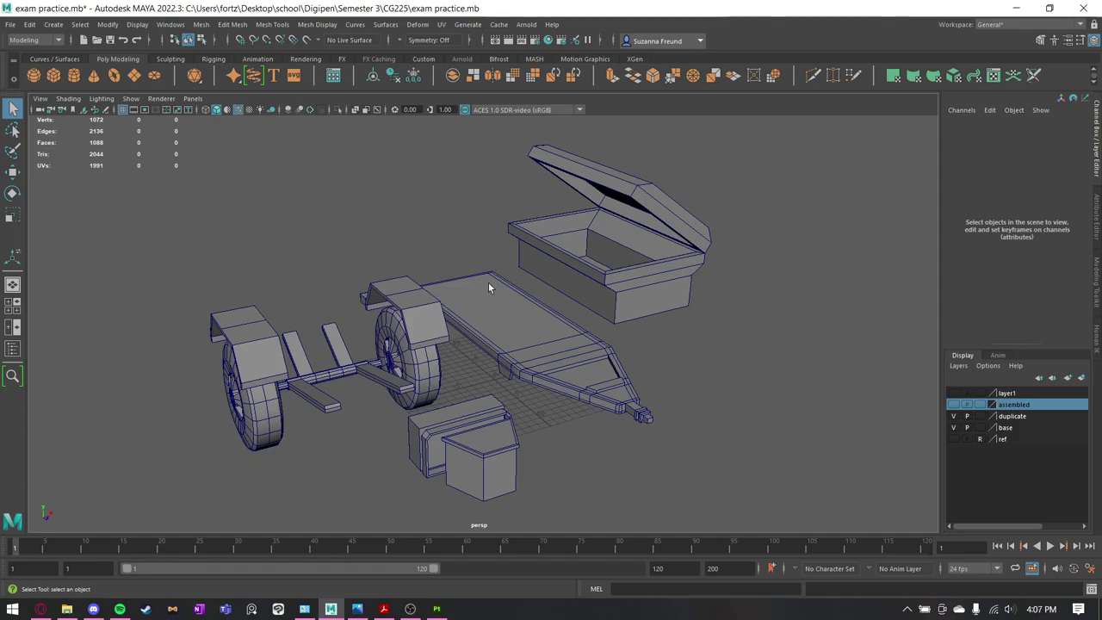
Examine the separated trailer parts from several angles, including the open-lid box, flatbed frame, wheels and storage boxes.
{"action": "left_click_drag", "start_coordinate": [605, 228], "coordinate": [595, 243], "text": "alt"}
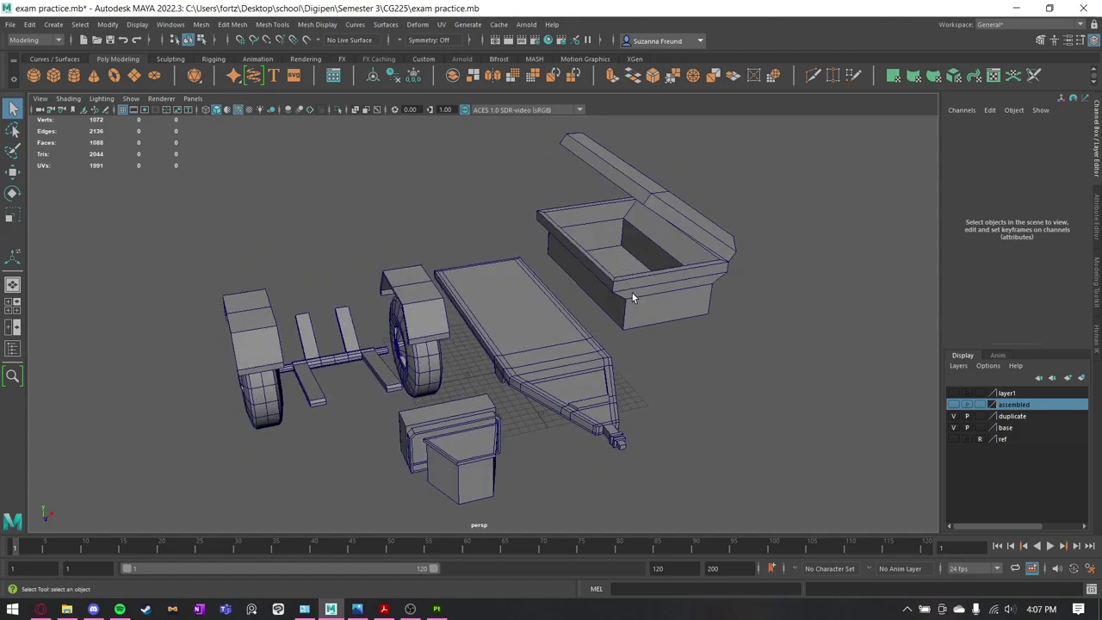
{"action": "left_click_drag", "start_coordinate": [632, 297], "coordinate": [370, 334], "text": "alt"}
{"action": "left_click_drag", "start_coordinate": [522, 252], "coordinate": [627, 266], "text": "alt"}
{"action": "left_click_drag", "start_coordinate": [596, 316], "coordinate": [656, 431], "text": "alt"}
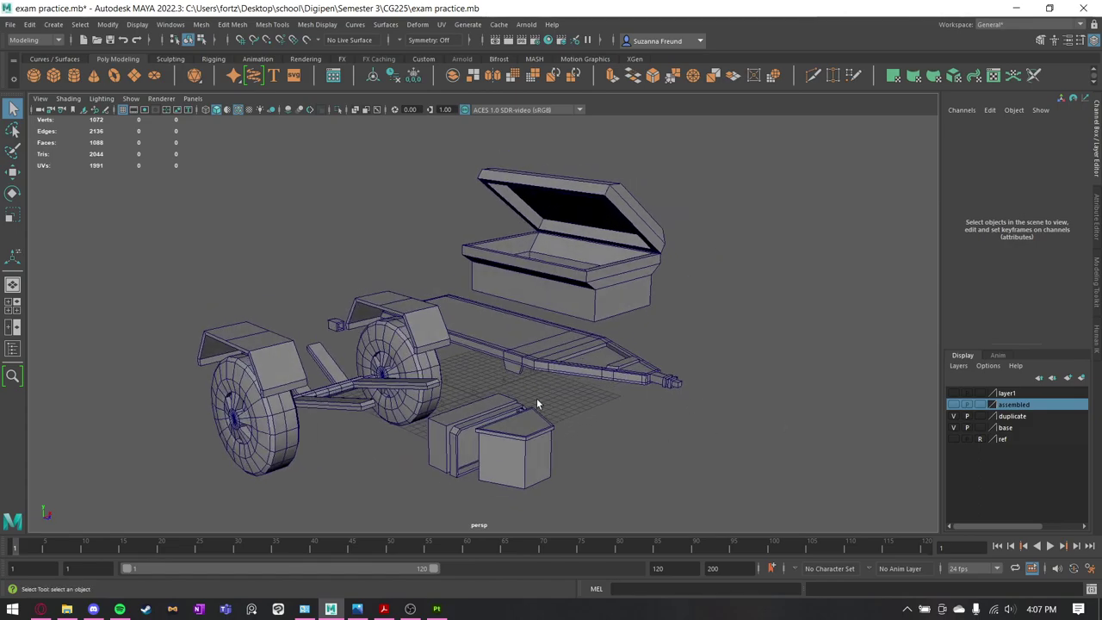
{"action": "mouse_move", "coordinate": [554, 457]}
{"action": "left_mouse_down", "text": "alt"}
{"action": "mouse_move", "coordinate": [544, 419]}
{"action": "mouse_move", "coordinate": [540, 451]}
{"action": "left_mouse_up", "text": "alt"}
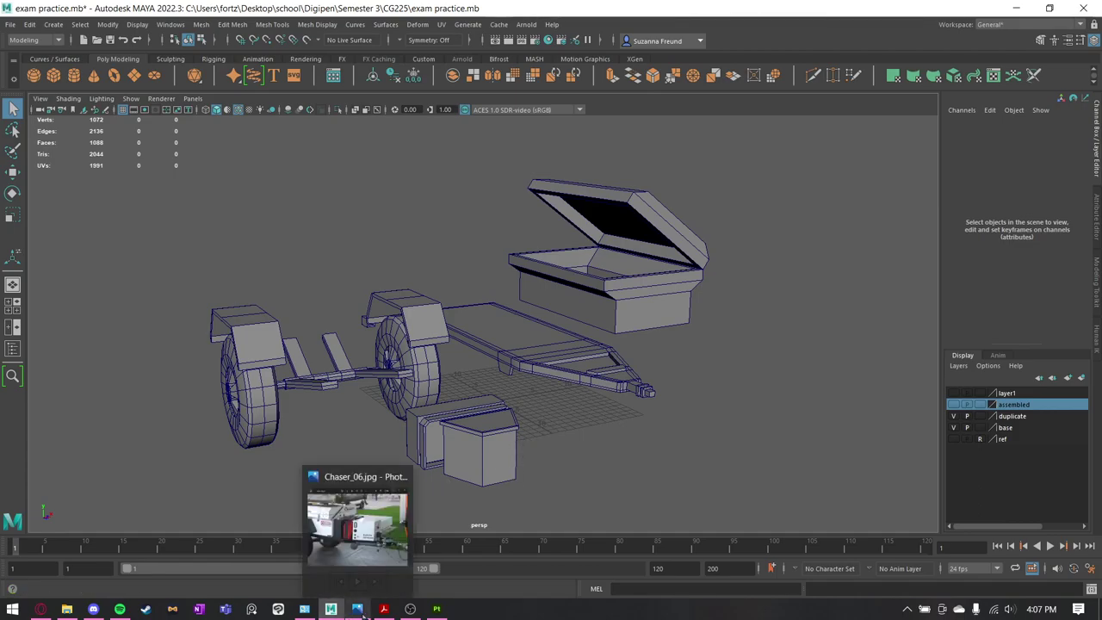
{"action": "mouse_move", "coordinate": [361, 322]}
{"action": "left_mouse_down", "text": "alt"}
{"action": "mouse_move", "coordinate": [280, 321]}
{"action": "mouse_move", "coordinate": [362, 325]}
{"action": "left_mouse_up", "text": "alt"}
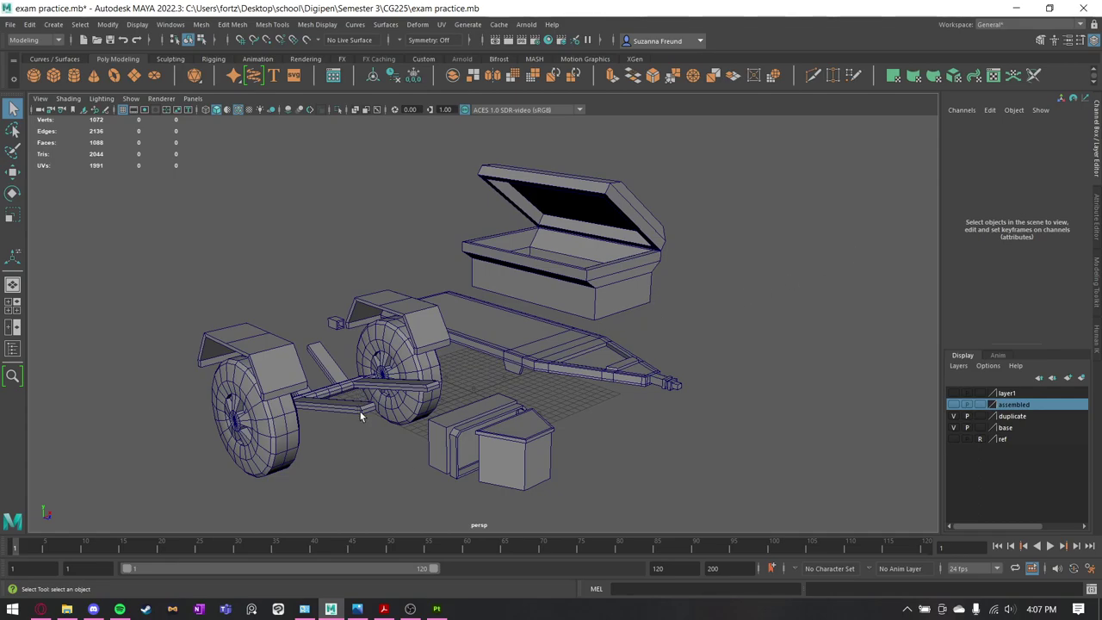
{"action": "scroll", "coordinate": [246, 280], "scroll_direction": "up", "scroll_amount": 5}
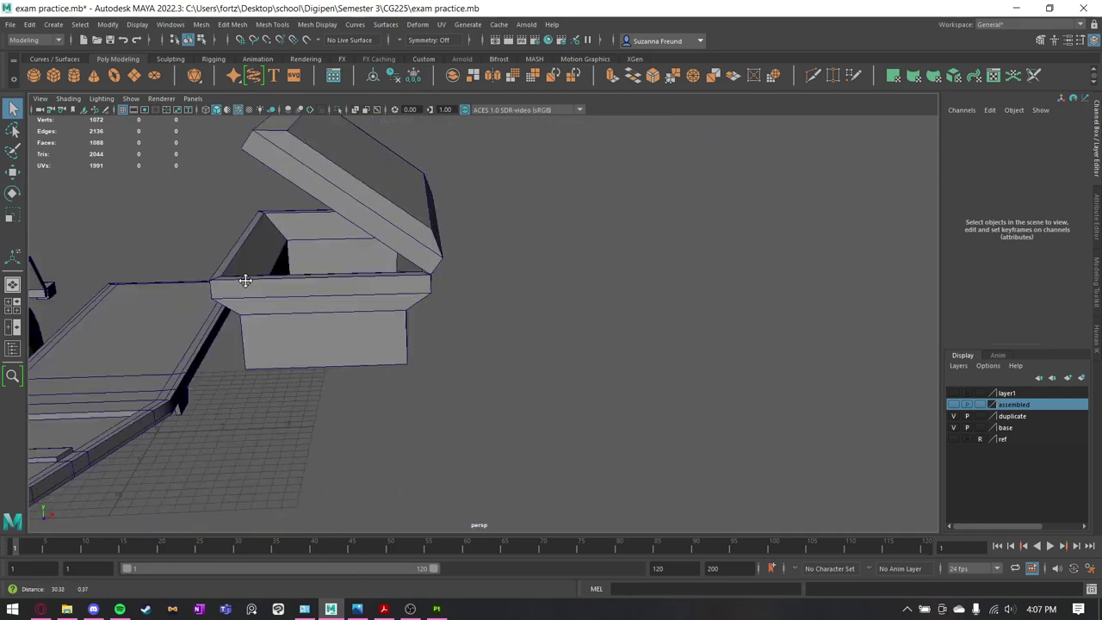
{"action": "left_click_drag", "start_coordinate": [245, 281], "coordinate": [390, 358], "text": "alt"}
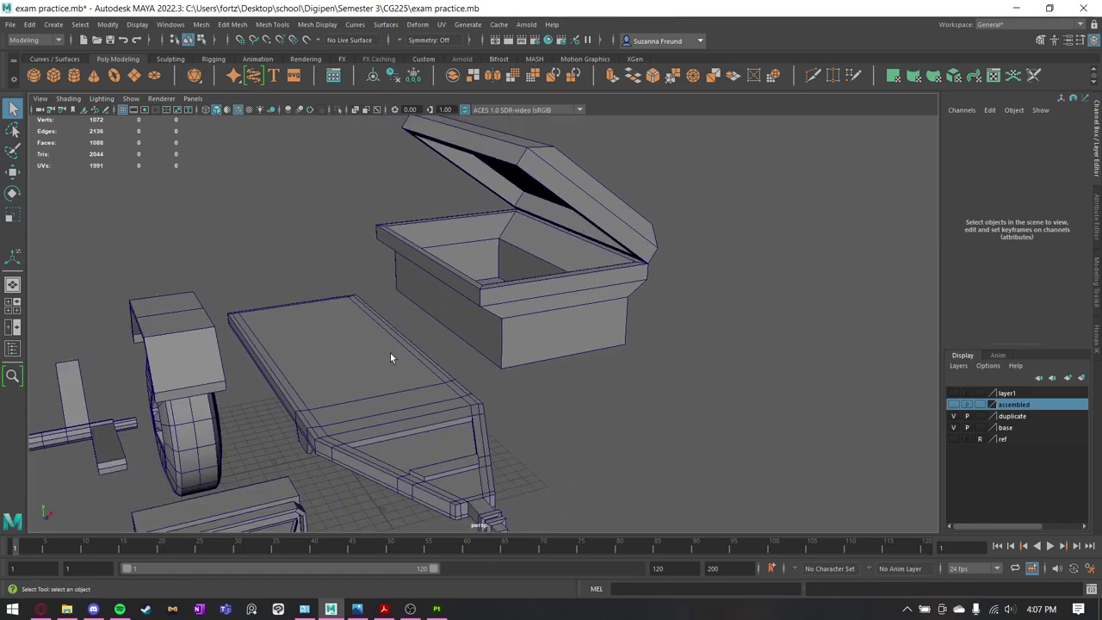
{"action": "middle_click_drag", "start_coordinate": [390, 357], "coordinate": [616, 321], "text": "alt"}
{"action": "left_click_drag", "start_coordinate": [616, 321], "coordinate": [602, 324], "text": "alt"}
Select the outer wheel's fender and examine its shape along with the wheels and their rims.
{"action": "left_click", "coordinate": [345, 379]}
{"action": "left_click_drag", "start_coordinate": [345, 379], "coordinate": [336, 298], "text": "alt"}
{"action": "left_click", "coordinate": [205, 255]}
{"action": "left_click_drag", "start_coordinate": [205, 256], "coordinate": [263, 280], "text": "alt"}
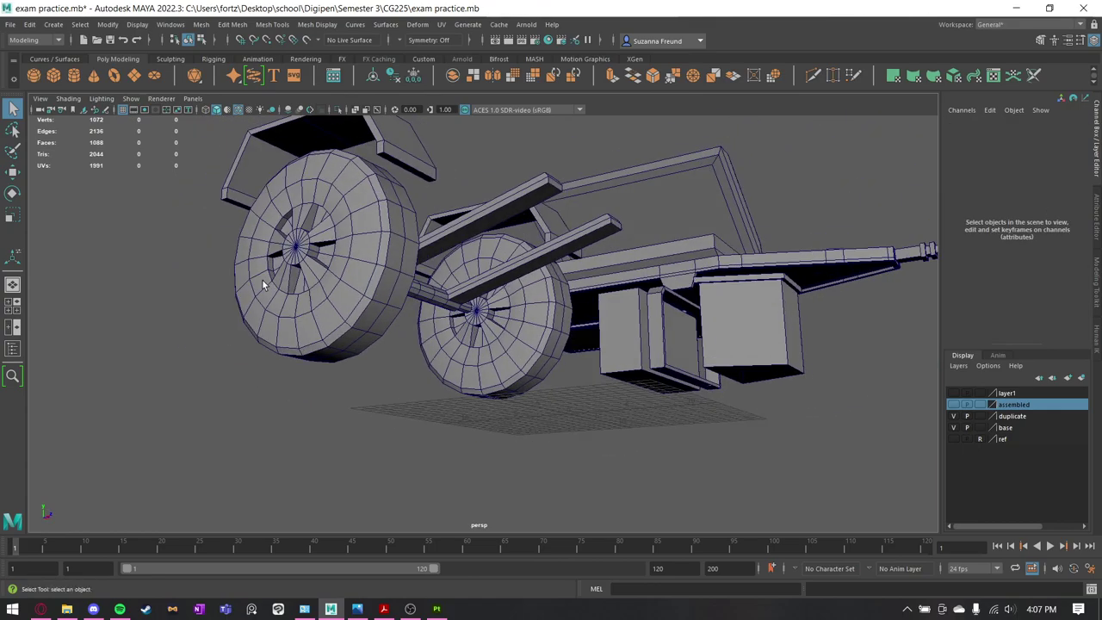
{"action": "left_click_drag", "start_coordinate": [375, 177], "coordinate": [395, 213], "text": "alt"}
{"action": "left_click", "coordinate": [365, 239]}
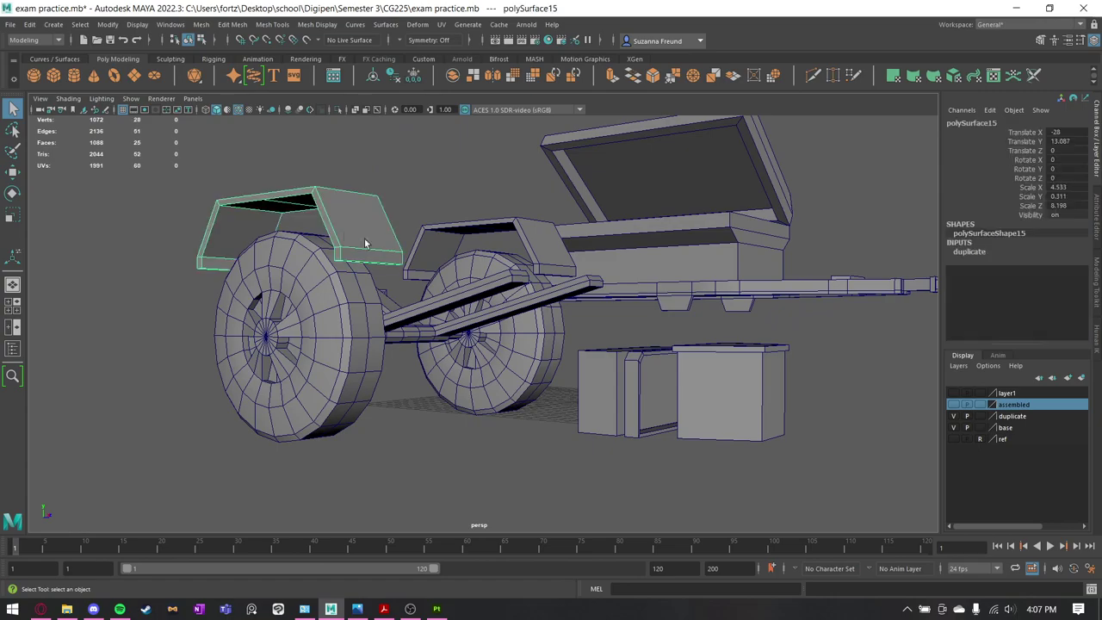
{"action": "left_click_drag", "start_coordinate": [342, 325], "coordinate": [417, 271], "text": "alt"}
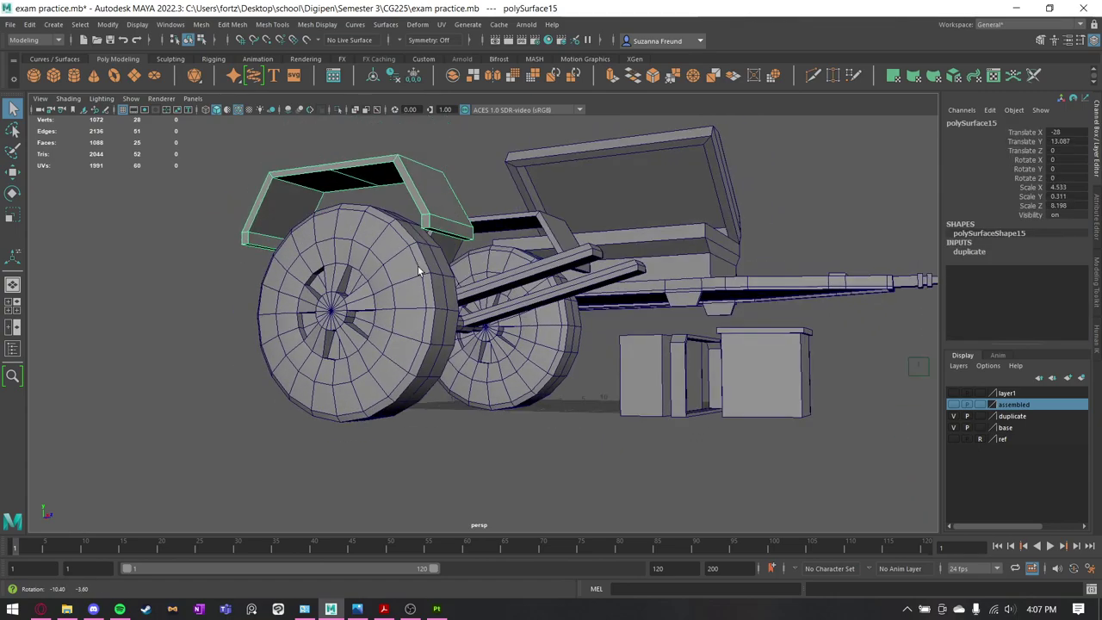
{"action": "left_click_drag", "start_coordinate": [362, 202], "coordinate": [439, 287], "text": "alt"}
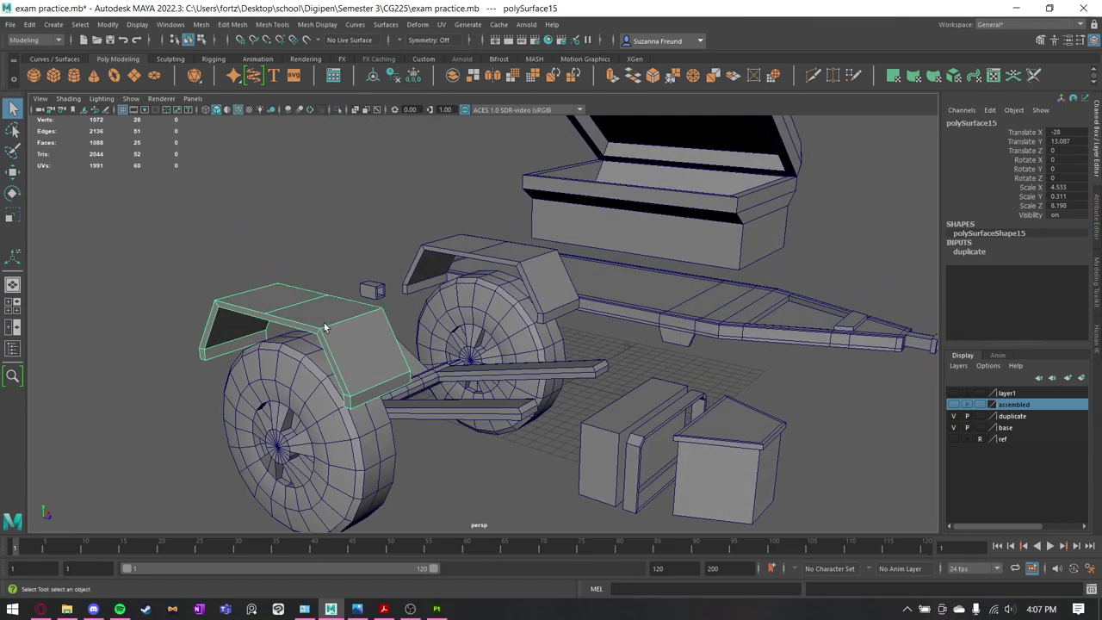
{"action": "left_click_drag", "start_coordinate": [325, 328], "coordinate": [347, 296], "text": "alt"}
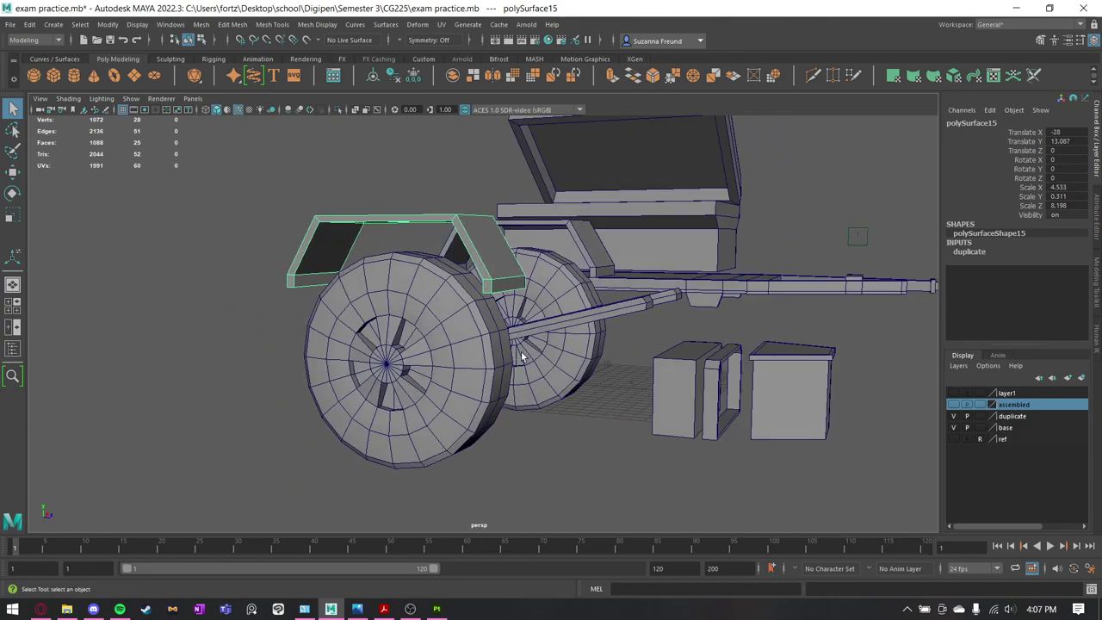
Select the flatbed frame and examine its top surface, underside brackets and tapered tongue openings.
{"action": "left_click_drag", "start_coordinate": [521, 356], "coordinate": [468, 320], "text": "alt"}
{"action": "left_click", "coordinate": [520, 273]}
{"action": "right_click_drag", "start_coordinate": [468, 321], "coordinate": [428, 307], "text": "alt"}
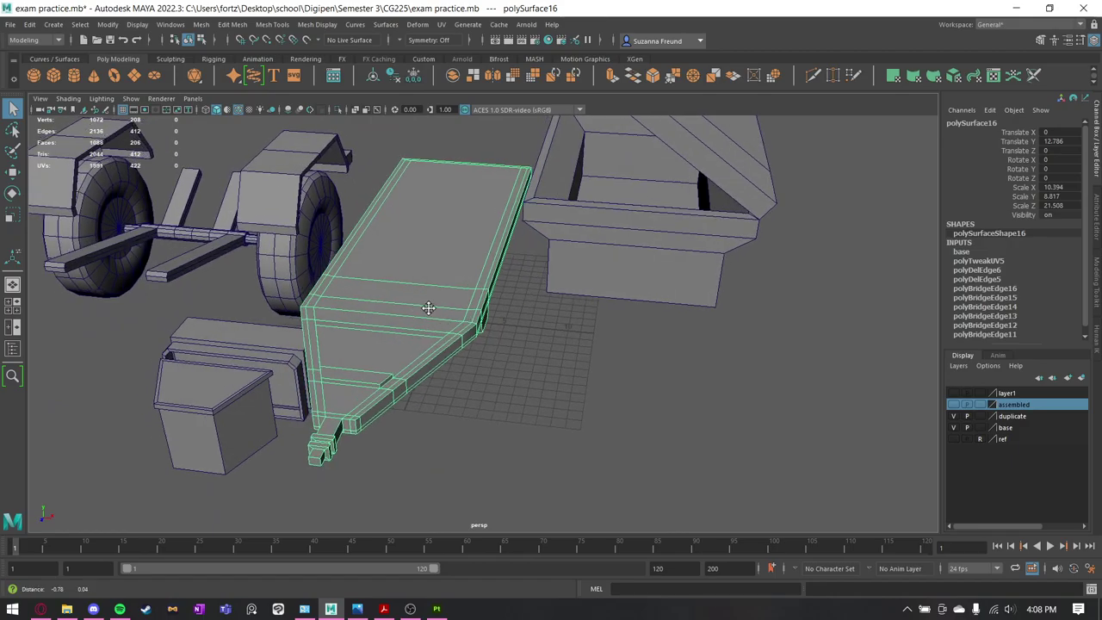
{"action": "left_click_drag", "start_coordinate": [428, 308], "coordinate": [582, 344], "text": "alt"}
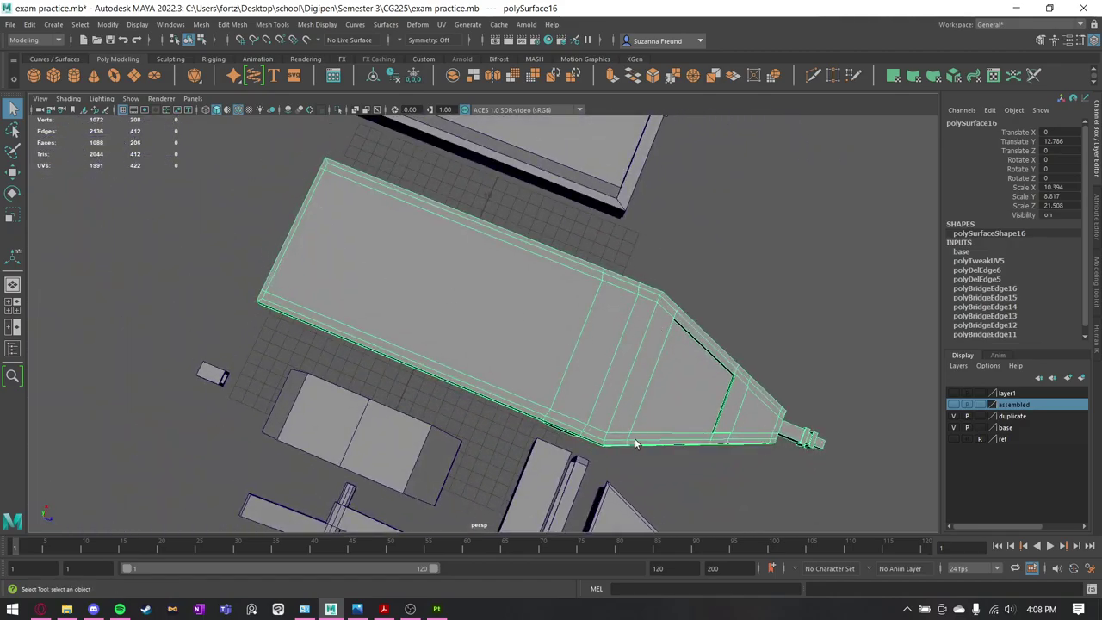
{"action": "left_click_drag", "start_coordinate": [634, 444], "coordinate": [615, 373], "text": "alt"}
{"action": "left_click_drag", "start_coordinate": [526, 227], "coordinate": [556, 318], "text": "alt"}
{"action": "middle_click_drag", "start_coordinate": [681, 372], "coordinate": [606, 300], "text": "alt"}
{"action": "left_click_drag", "start_coordinate": [605, 299], "coordinate": [535, 250], "text": "alt"}
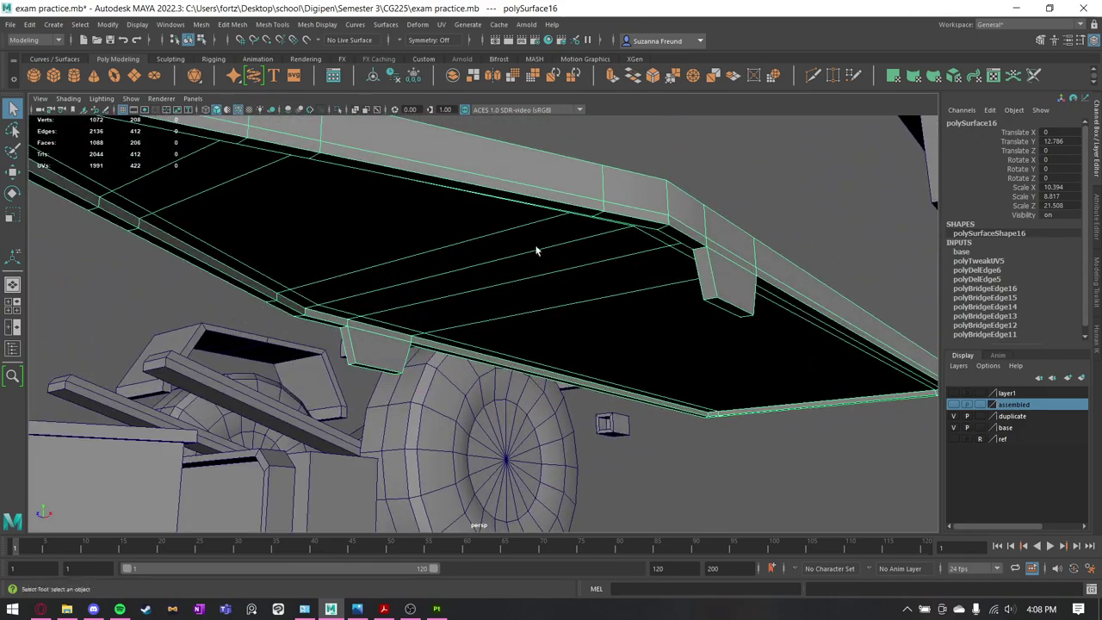
{"action": "left_click_drag", "start_coordinate": [707, 295], "coordinate": [407, 257], "text": "alt"}
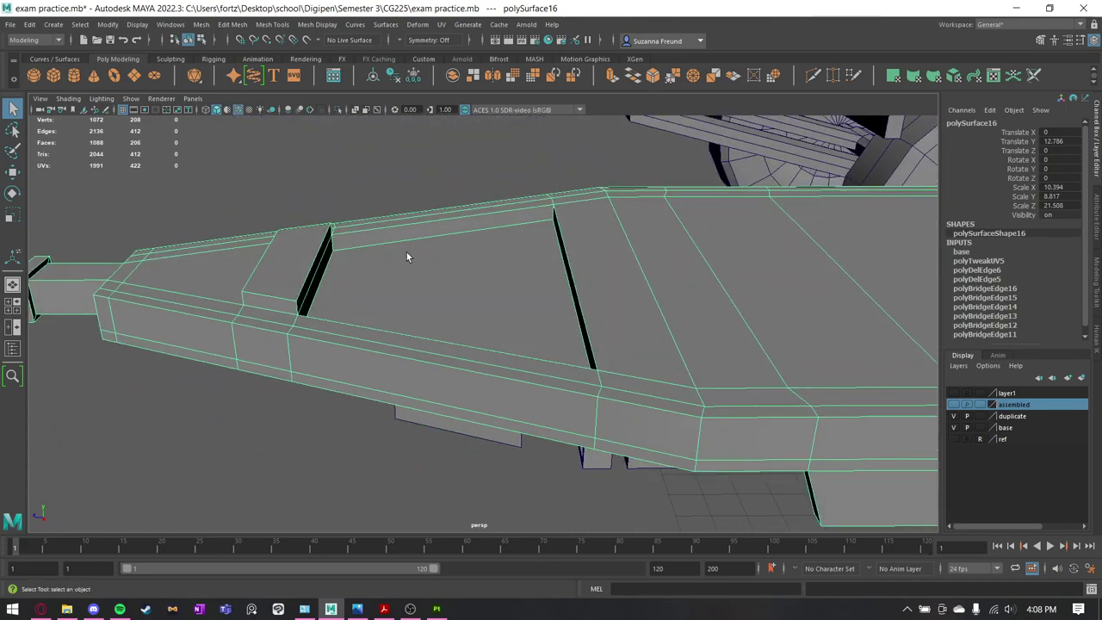
{"action": "left_click", "coordinate": [381, 295]}
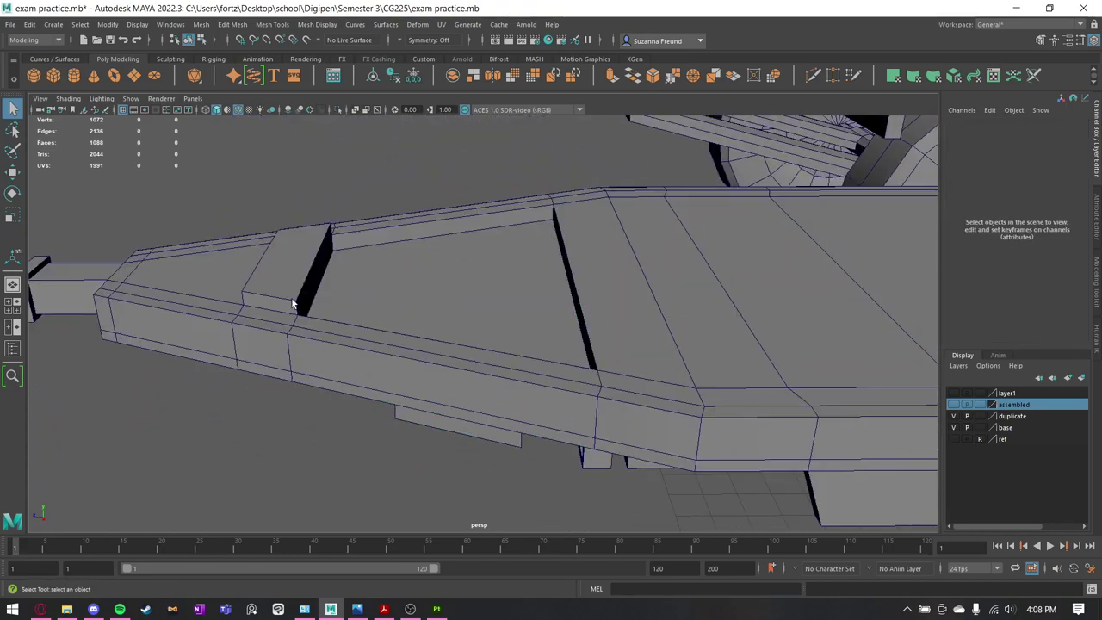
{"action": "left_click_drag", "start_coordinate": [295, 305], "coordinate": [370, 339], "text": "alt"}
{"action": "left_click", "coordinate": [285, 261]}
{"action": "left_click_drag", "start_coordinate": [288, 261], "coordinate": [617, 303], "text": "alt"}
Select and examine the small hollow box piece and the axle assembly between the two wheels.
{"action": "left_click", "coordinate": [251, 348]}
{"action": "left_click", "coordinate": [618, 339]}
{"action": "left_click_drag", "start_coordinate": [732, 334], "coordinate": [623, 346], "text": "alt"}
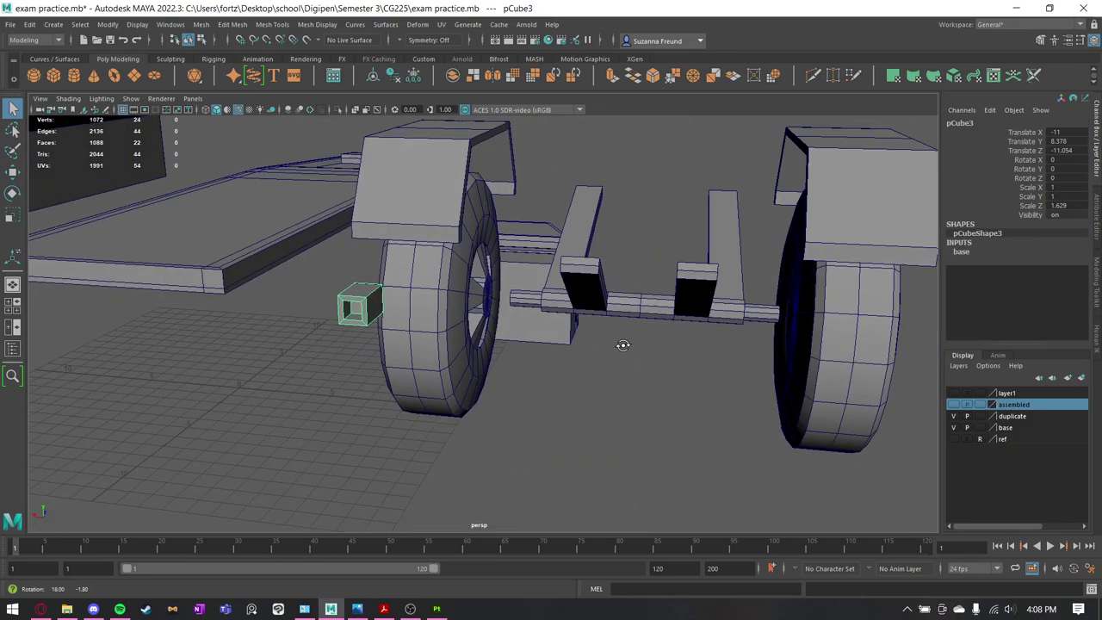
{"action": "left_click_drag", "start_coordinate": [374, 321], "coordinate": [534, 323], "text": "alt"}
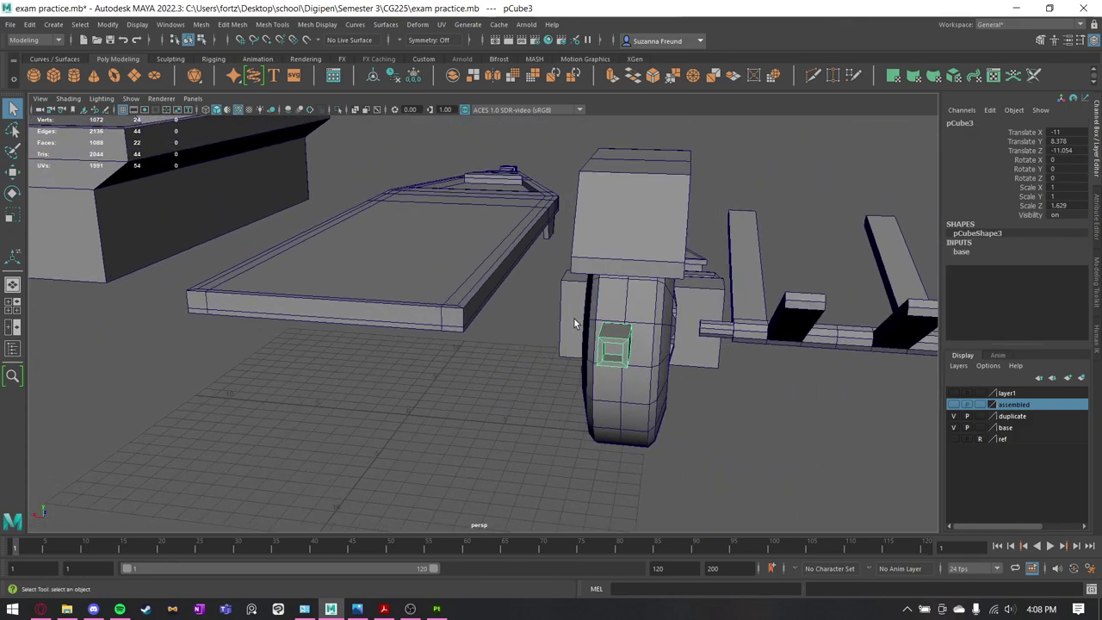
{"action": "left_click_drag", "start_coordinate": [749, 386], "coordinate": [681, 401], "text": "alt"}
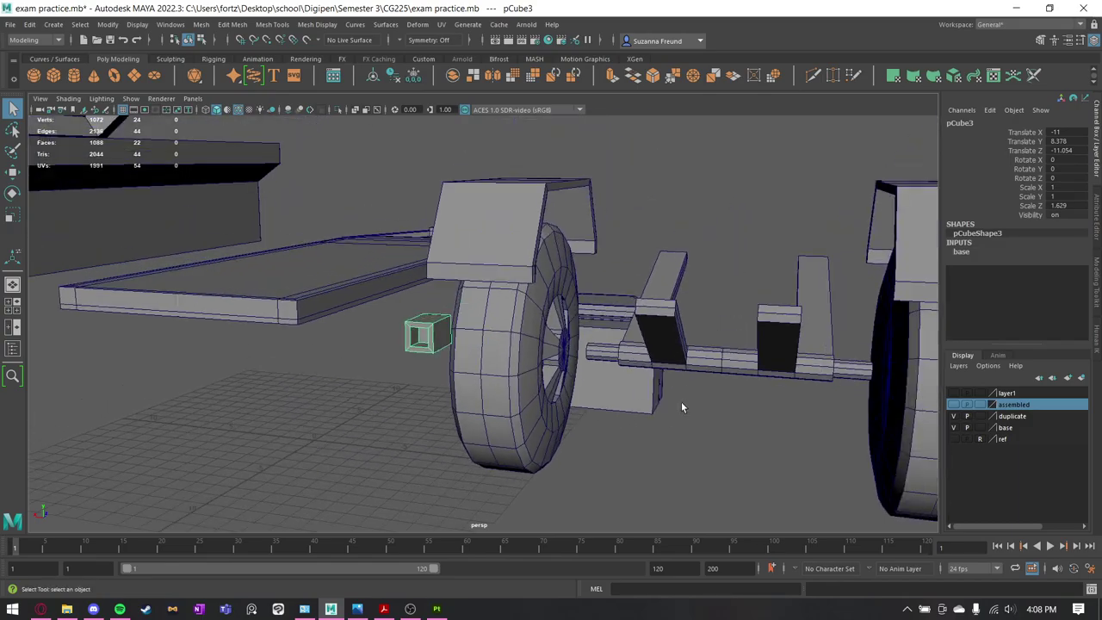
{"action": "left_click", "coordinate": [695, 360]}
{"action": "left_click_drag", "start_coordinate": [695, 360], "coordinate": [436, 283], "text": "alt"}
{"action": "scroll", "coordinate": [437, 282], "scroll_direction": "up", "scroll_amount": 1}
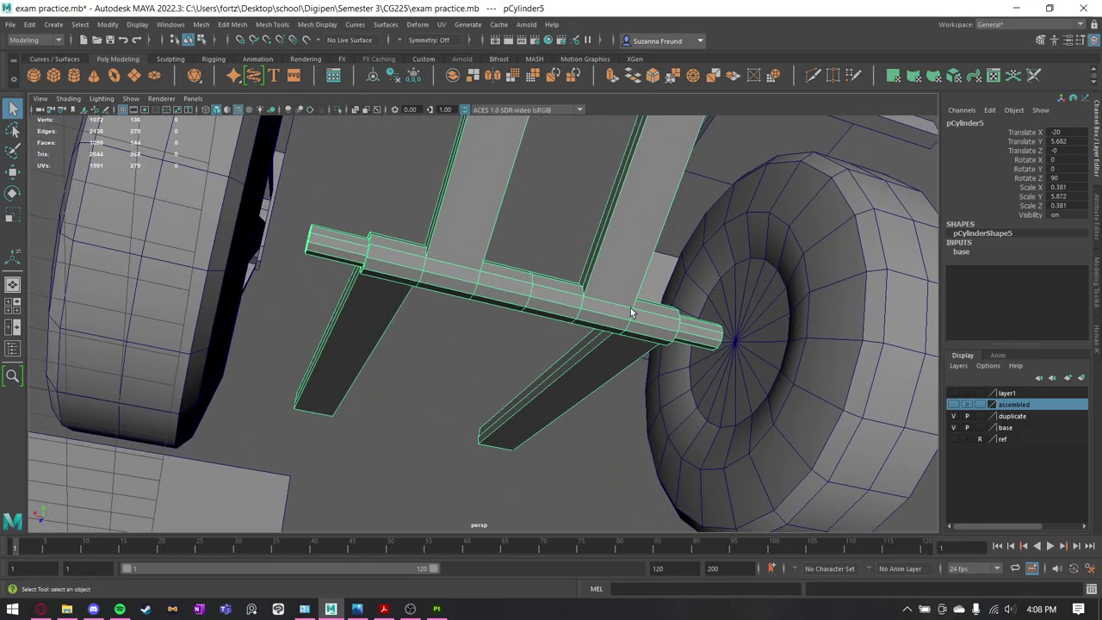
{"action": "left_click_drag", "start_coordinate": [534, 270], "coordinate": [422, 290], "text": "alt"}
{"action": "left_click", "coordinate": [370, 448]}
{"action": "scroll", "coordinate": [491, 337], "scroll_direction": "down", "scroll_amount": 4}
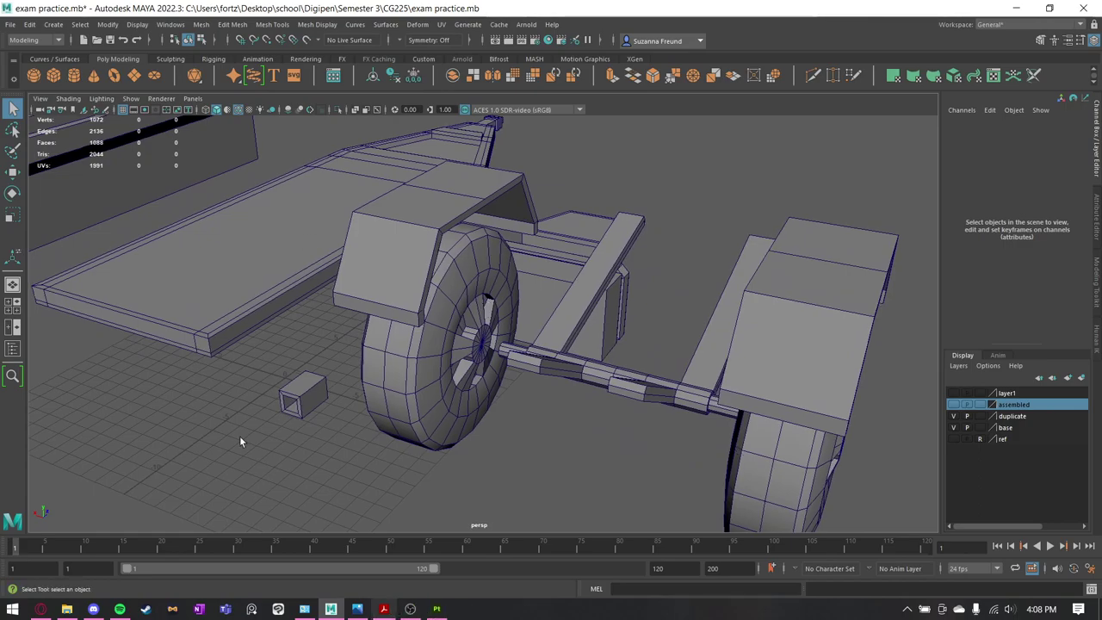
Check the triangle count requirement in the CG225 exam grading rubric PDF and select the separated trailer parts in Maya to read their polygon statistics.
{"action": "left_click", "coordinate": [384, 609]}
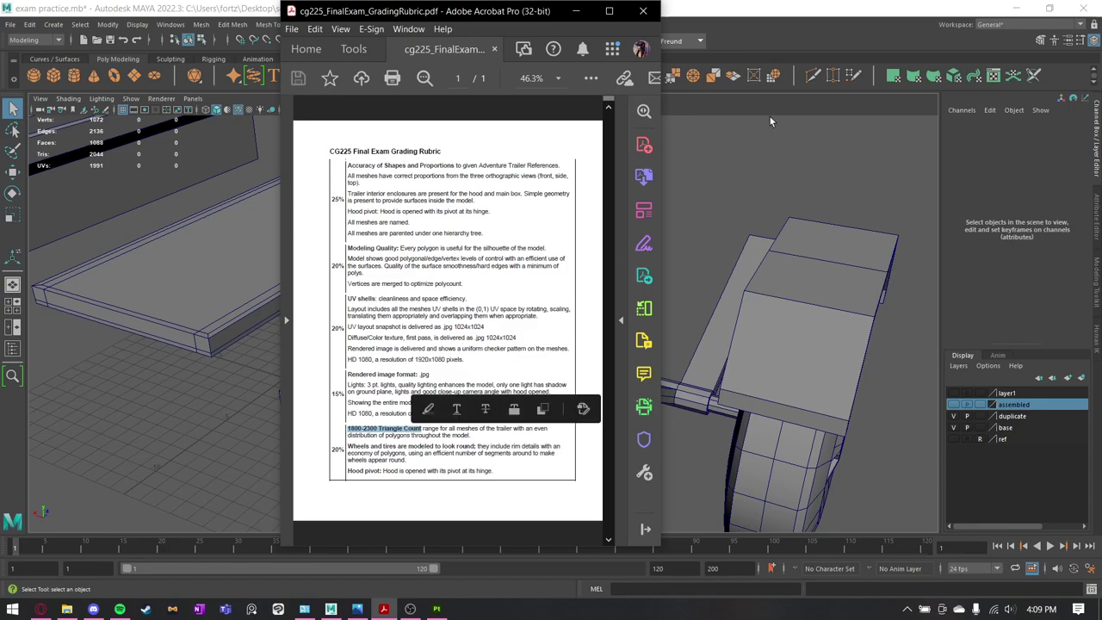
{"action": "left_click", "coordinate": [575, 10]}
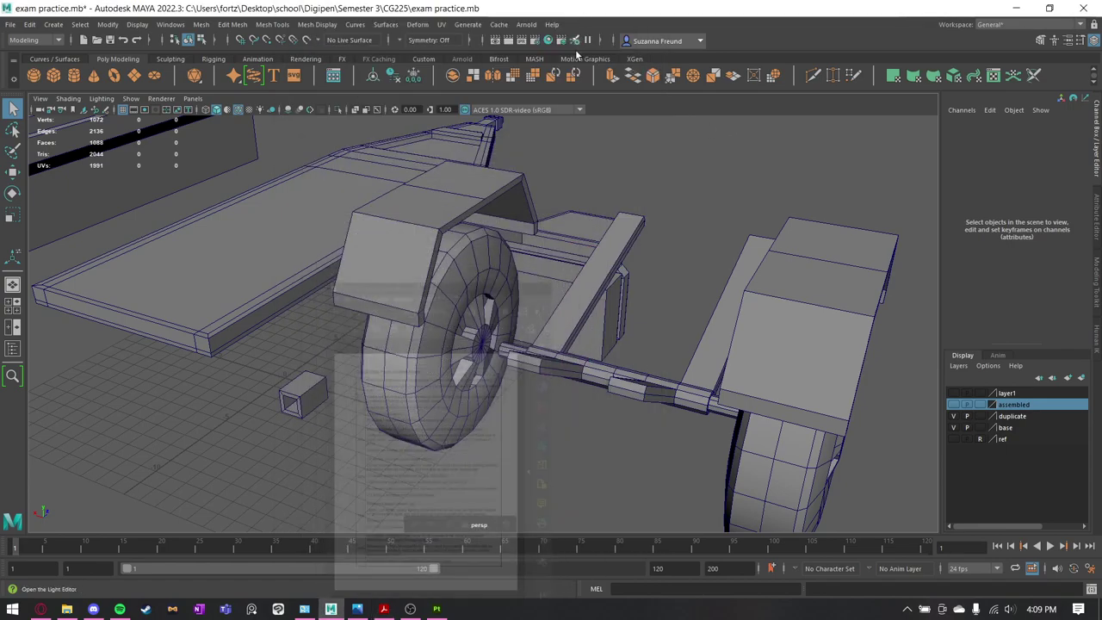
{"action": "left_click_drag", "start_coordinate": [379, 250], "coordinate": [457, 236], "text": "alt"}
{"action": "scroll", "coordinate": [457, 236], "scroll_direction": "down", "scroll_amount": 8}
{"action": "left_click_drag", "start_coordinate": [219, 169], "coordinate": [561, 407]}
{"action": "scroll", "coordinate": [522, 297], "scroll_direction": "up", "scroll_amount": 5}
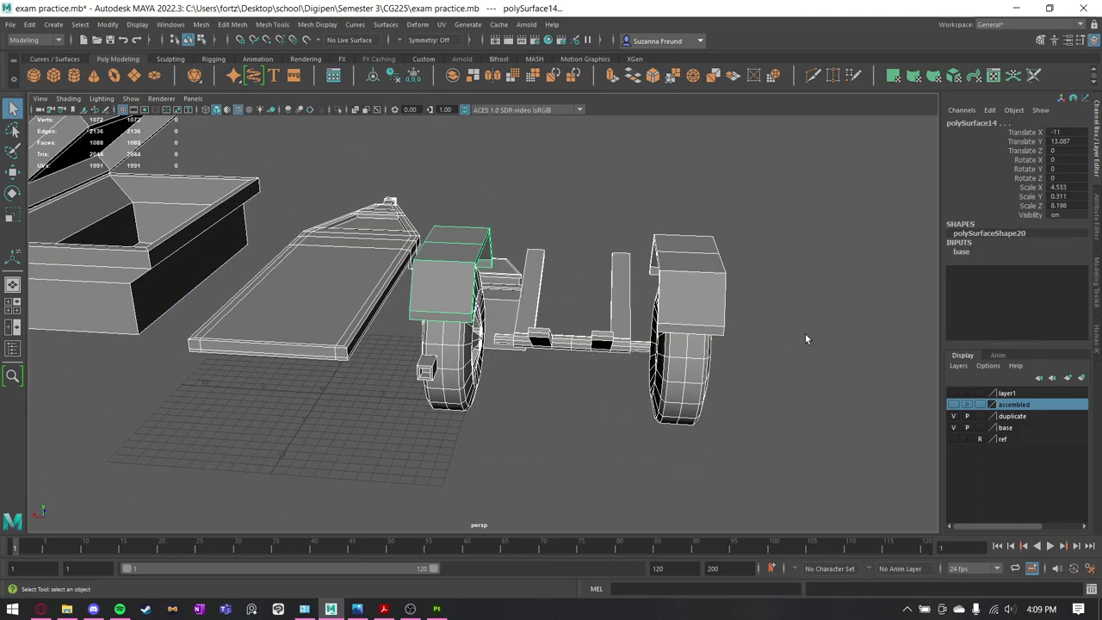
{"action": "left_click_drag", "start_coordinate": [207, 211], "coordinate": [174, 195], "text": "alt"}
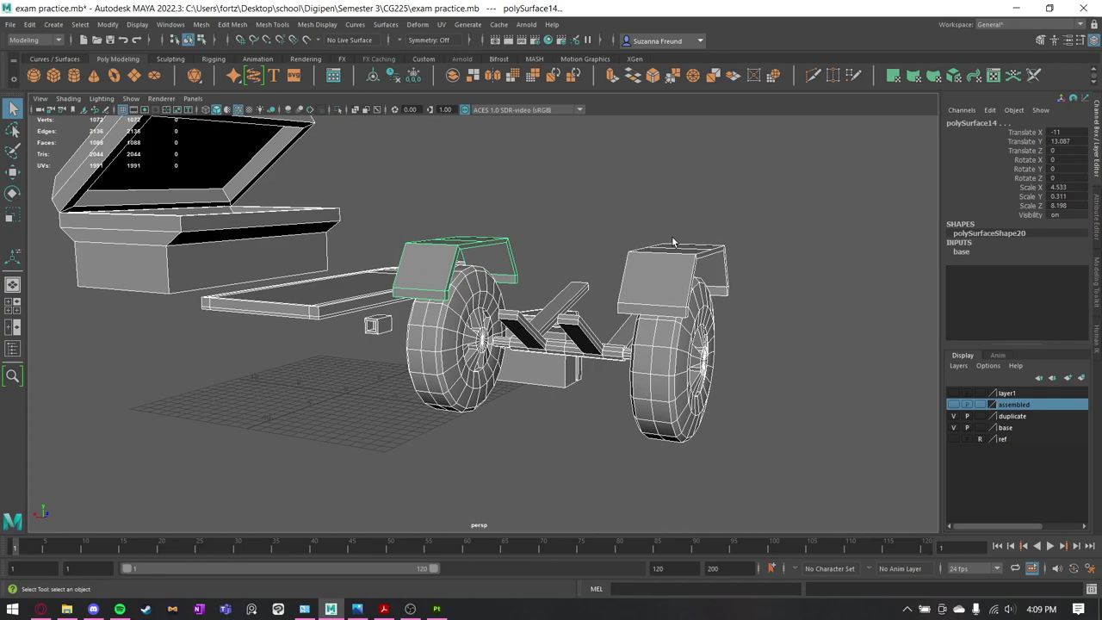
{"action": "left_click_drag", "start_coordinate": [612, 216], "coordinate": [293, 296], "text": "alt"}
{"action": "left_click", "coordinate": [606, 208]}
Hide the base and duplicate layers and show layer1 containing the assembled trailer.
{"action": "left_click", "coordinate": [953, 428]}
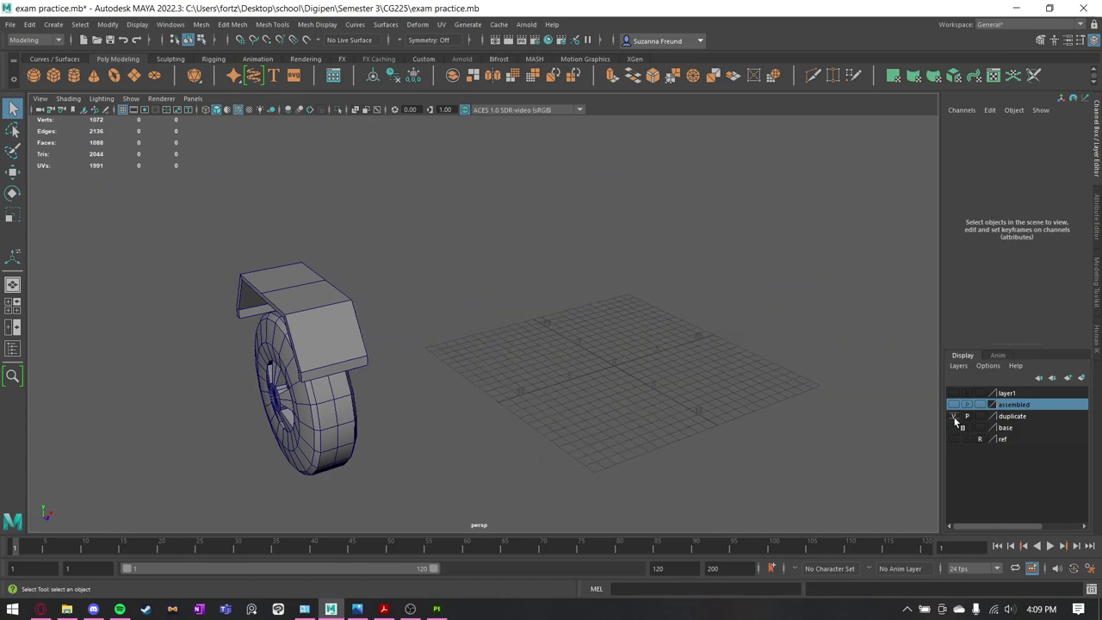
{"action": "left_click", "coordinate": [953, 416]}
{"action": "left_click", "coordinate": [952, 393]}
{"action": "left_click_drag", "start_coordinate": [654, 361], "coordinate": [667, 422], "text": "alt"}
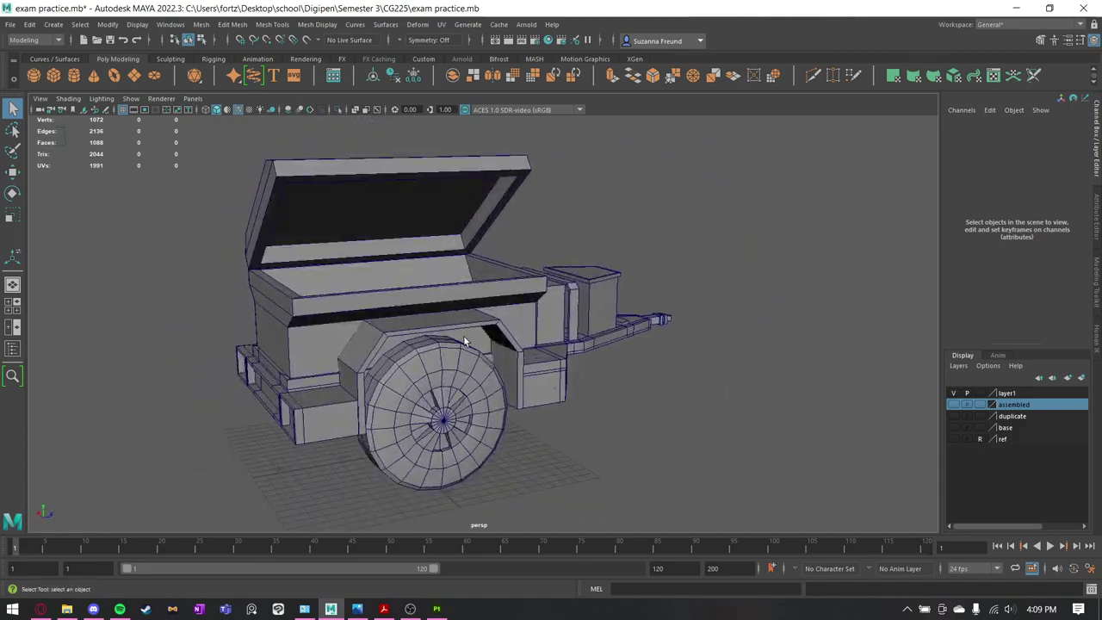
Select the whole assembled trailer to read its polygon statistics, deselect it, and examine the model's rear and side.
{"action": "scroll", "coordinate": [468, 340], "scroll_direction": "down", "scroll_amount": 2}
{"action": "left_click_drag", "start_coordinate": [262, 184], "coordinate": [744, 474]}
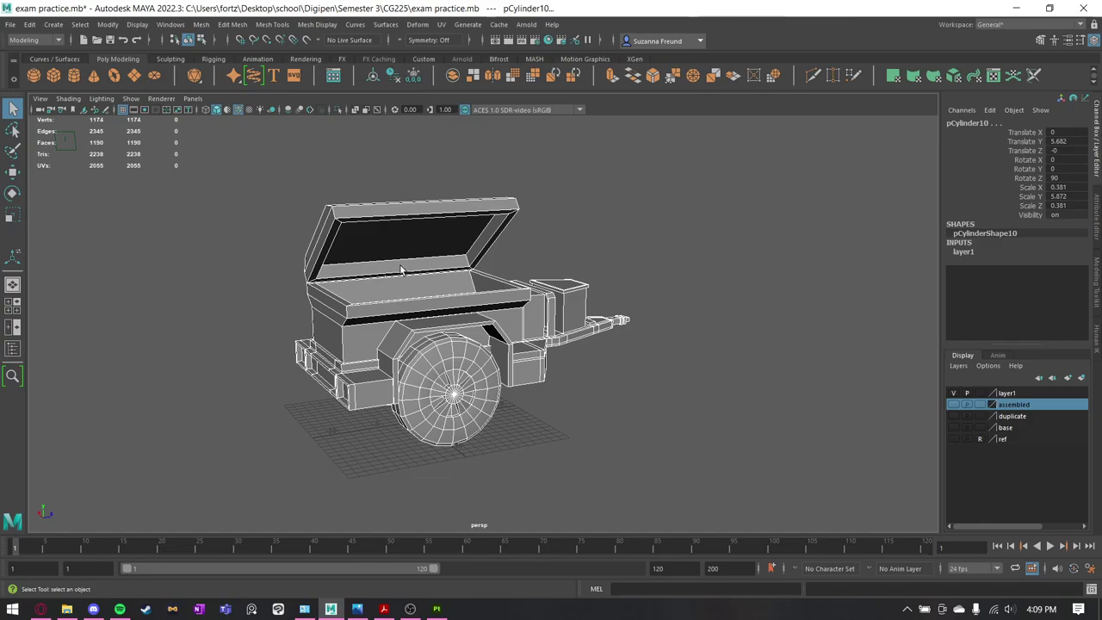
{"action": "left_click_drag", "start_coordinate": [401, 270], "coordinate": [468, 312], "text": "alt"}
{"action": "left_click_drag", "start_coordinate": [335, 430], "coordinate": [340, 425], "text": "alt"}
{"action": "left_click_drag", "start_coordinate": [444, 359], "coordinate": [439, 351], "text": "alt"}
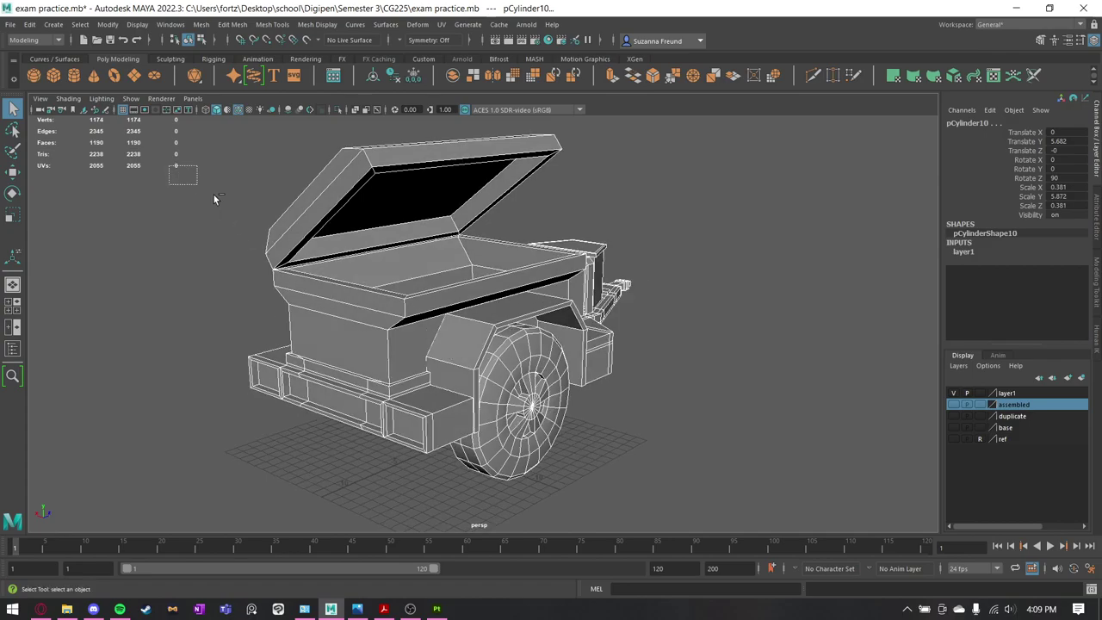
{"action": "left_click_drag", "start_coordinate": [214, 198], "coordinate": [763, 525], "text": "ctrl"}
{"action": "left_click_drag", "start_coordinate": [537, 382], "coordinate": [581, 365], "text": "alt"}
{"action": "scroll", "coordinate": [482, 387], "scroll_direction": "up", "scroll_amount": 2}
{"action": "left_click_drag", "start_coordinate": [480, 385], "coordinate": [353, 412], "text": "alt"}
Switch to the Photos viewer, browse the Chaser trailer reference images from Chaser_06.jpg backwards, and return to the Maya model.
{"action": "left_click", "coordinate": [357, 609]}
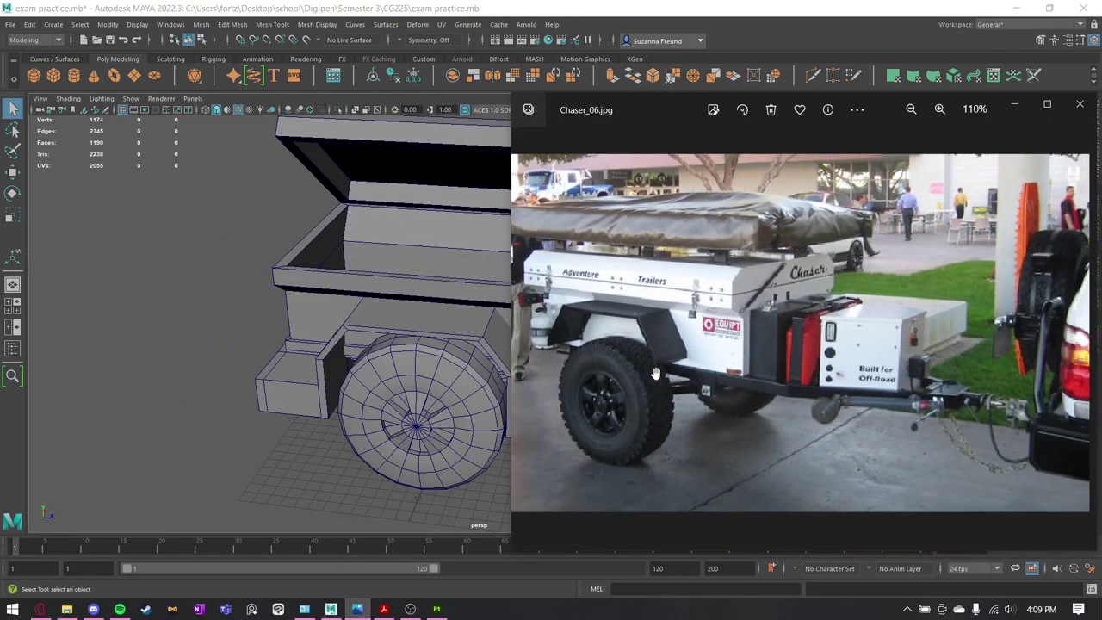
{"action": "scroll", "coordinate": [806, 408], "scroll_direction": "down", "scroll_amount": 1}
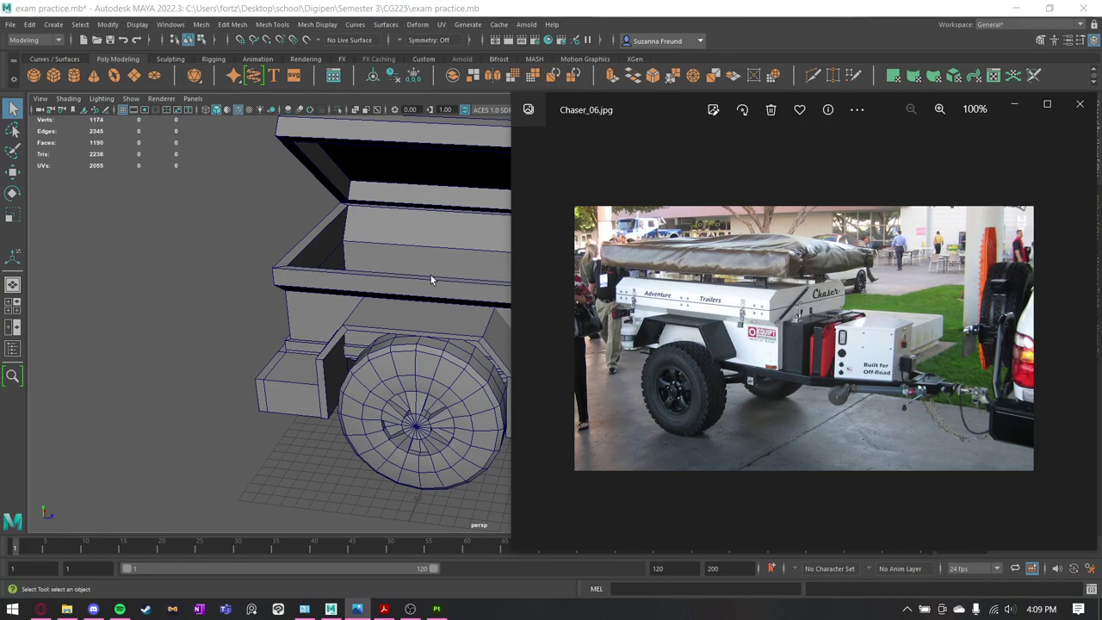
{"action": "scroll", "coordinate": [818, 354], "scroll_direction": "up", "scroll_amount": 2}
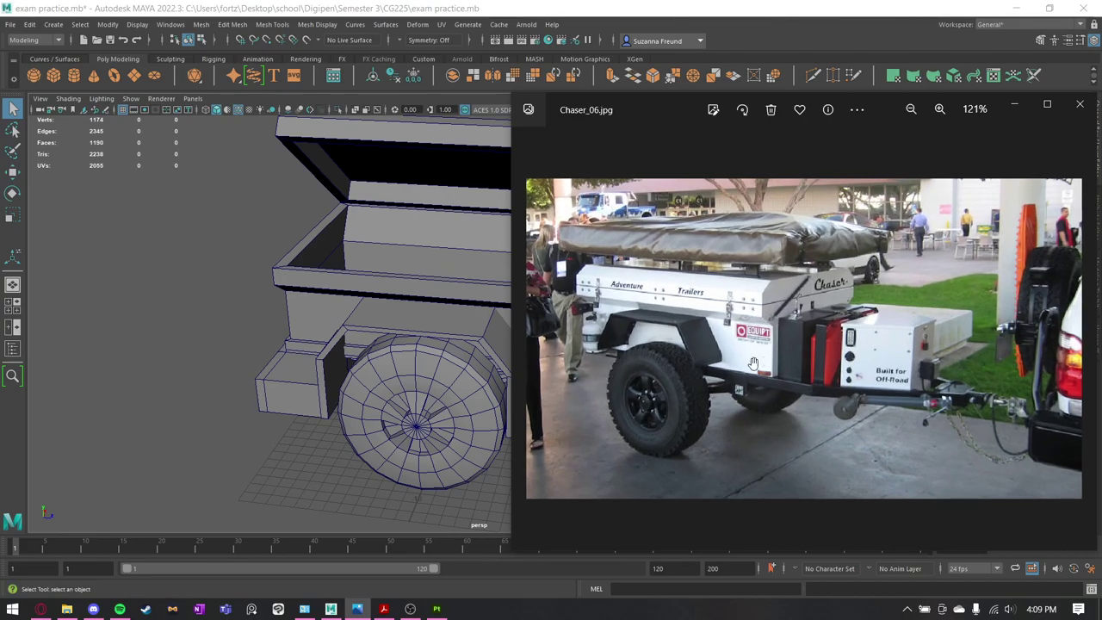
{"action": "scroll", "coordinate": [816, 329], "scroll_direction": "down", "scroll_amount": 2}
{"action": "left_click", "coordinate": [551, 355]}
{"action": "left_click", "coordinate": [552, 355]}
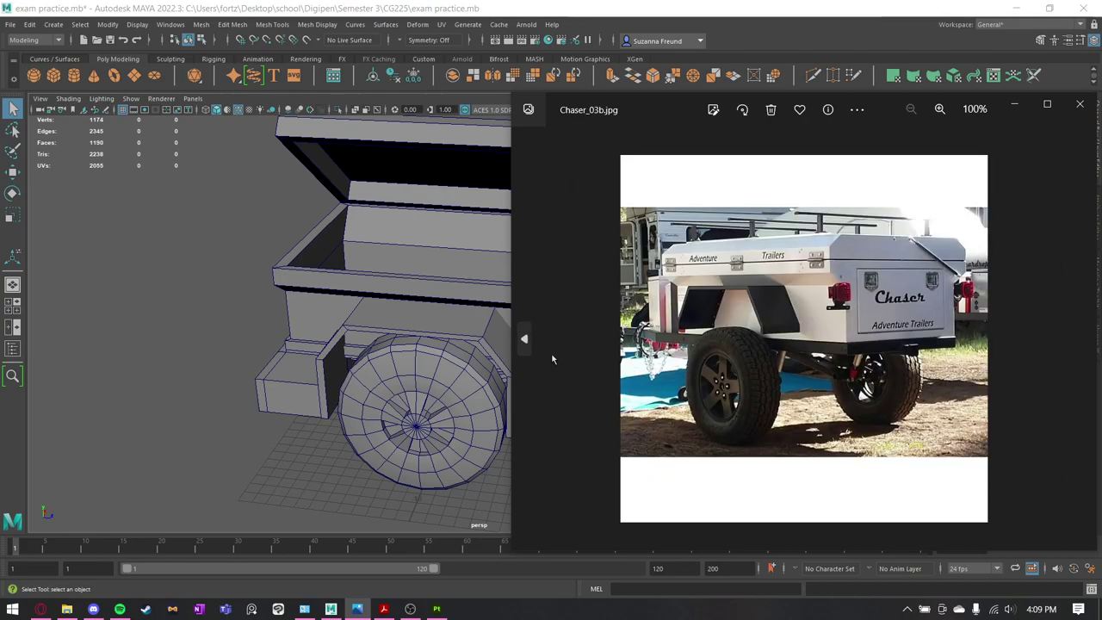
{"action": "left_click", "coordinate": [552, 355]}
{"action": "key", "text": "Left"}
{"action": "key", "text": "Left"}
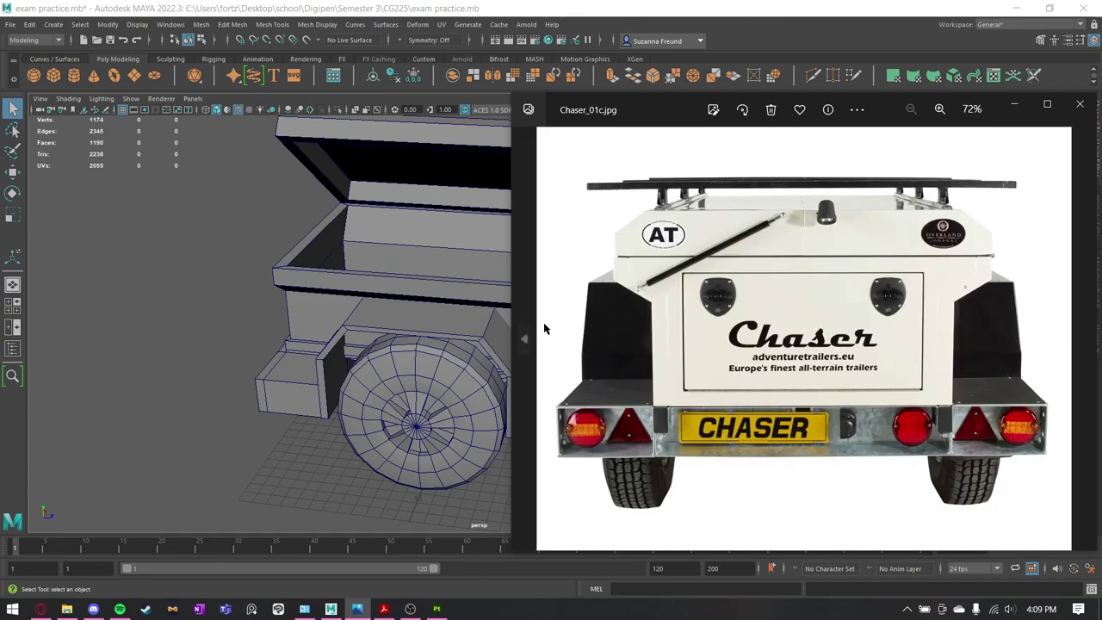
{"action": "key", "text": "Left"}
{"action": "left_click", "coordinate": [355, 327]}
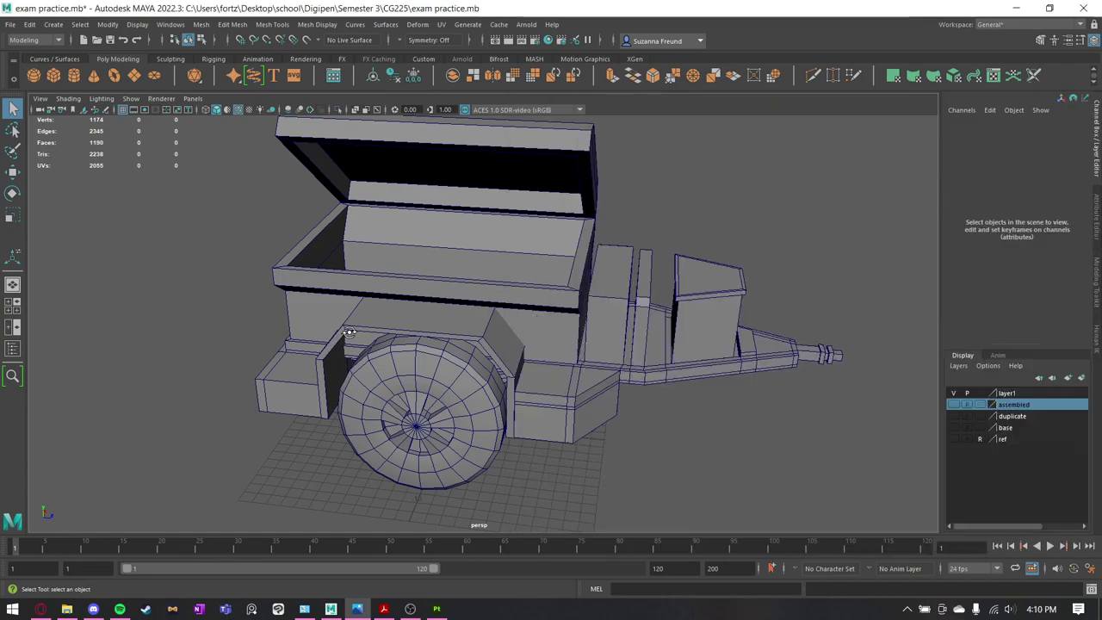
Switch to the Photos viewer and browse the Chaser references from Chaser_01b.jpg forward to Chaser_07.jpg, ending on Chaser_06.jpg.
{"action": "mouse_move", "coordinate": [355, 327]}
{"action": "left_mouse_down", "text": "alt"}
{"action": "mouse_move", "coordinate": [396, 327]}
{"action": "mouse_move", "coordinate": [350, 330]}
{"action": "left_mouse_up", "text": "alt"}
{"action": "left_click", "coordinate": [357, 608]}
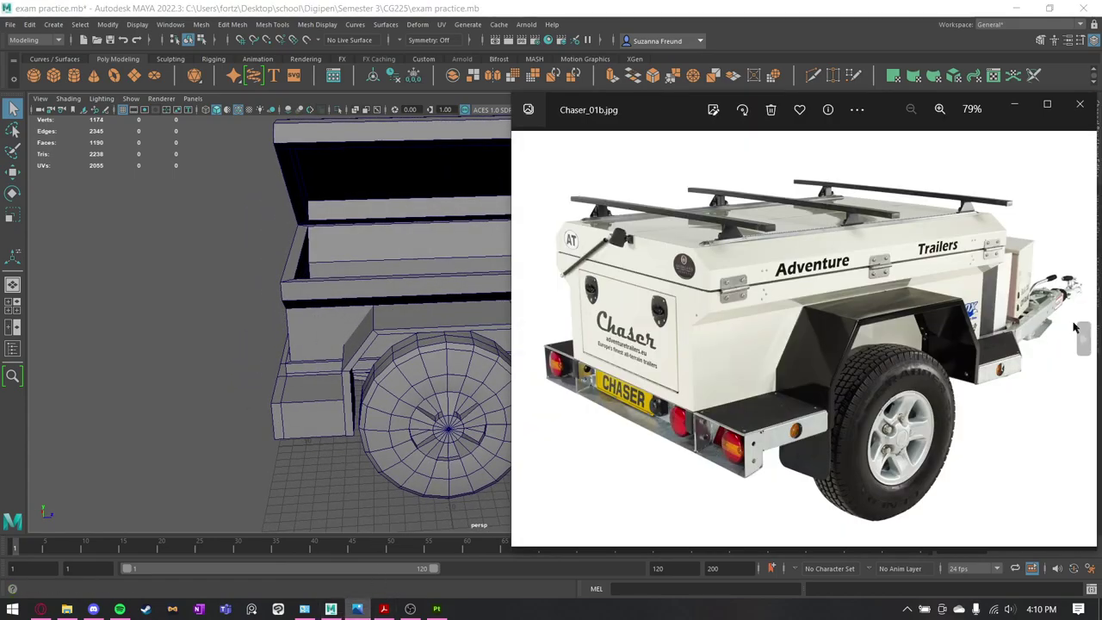
{"action": "left_click", "coordinate": [1082, 337]}
{"action": "left_click", "coordinate": [1082, 336]}
{"action": "left_click", "coordinate": [1082, 336]}
{"action": "left_click", "coordinate": [1081, 337]}
{"action": "left_click", "coordinate": [1082, 337]}
{"action": "left_click", "coordinate": [1082, 337]}
{"action": "left_click", "coordinate": [1082, 337]}
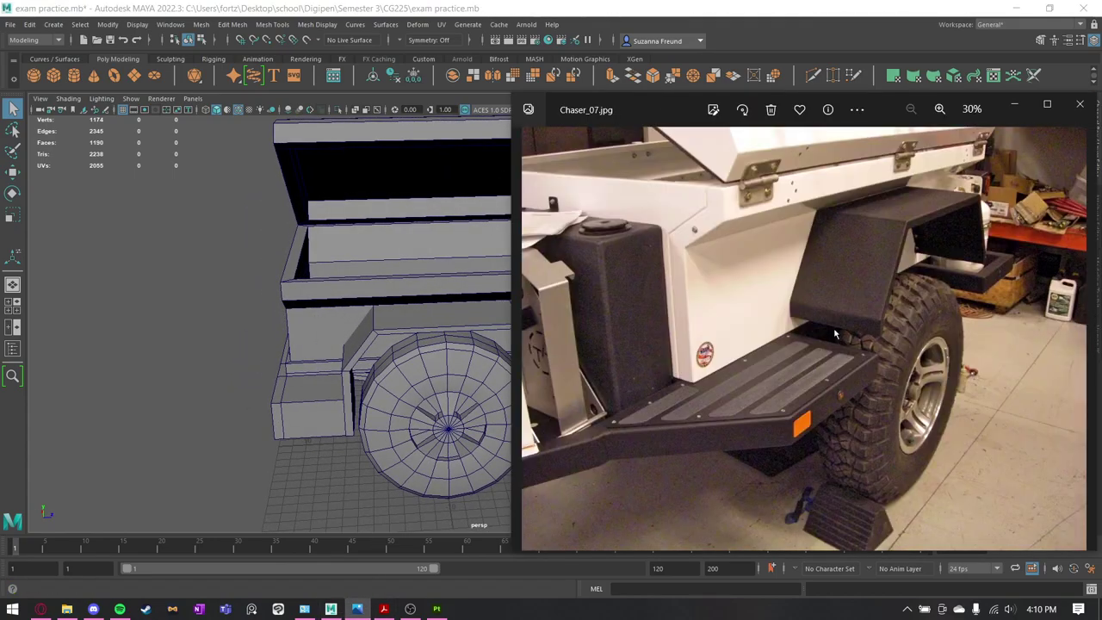
{"action": "left_click", "coordinate": [527, 336]}
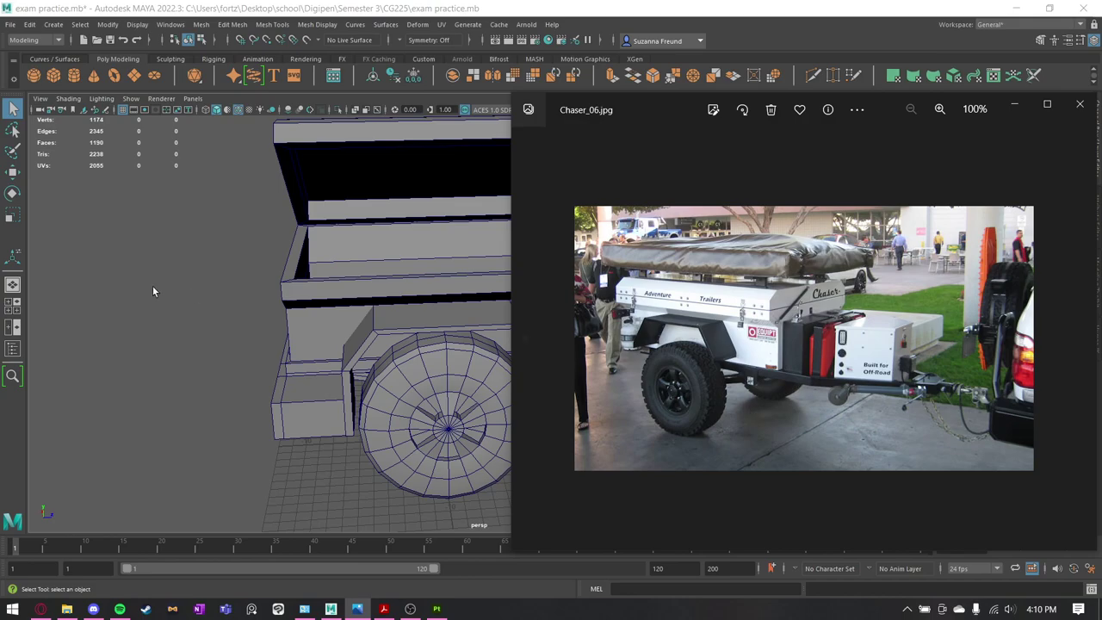
Return to Maya and examine the assembled trailer from the side and front, including the wheels, fenders and tow bar.
{"action": "left_click_drag", "start_coordinate": [386, 363], "coordinate": [353, 354], "text": "alt"}
{"action": "middle_click_drag", "start_coordinate": [465, 216], "coordinate": [436, 248], "text": "alt"}
{"action": "right_click_drag", "start_coordinate": [599, 284], "coordinate": [589, 286], "text": "alt"}
{"action": "left_click_drag", "start_coordinate": [589, 286], "coordinate": [343, 280], "text": "alt"}
{"action": "left_click_drag", "start_coordinate": [481, 334], "coordinate": [528, 356], "text": "alt"}
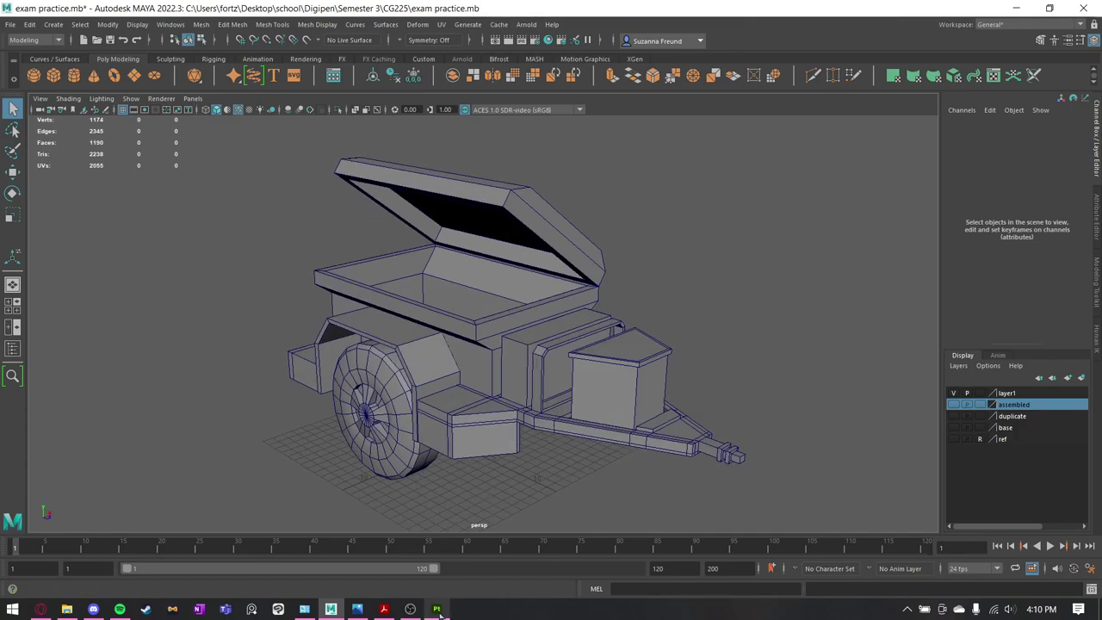
{"action": "mouse_move", "coordinate": [438, 612]}
{"action": "left_click_drag", "start_coordinate": [612, 422], "coordinate": [618, 412], "text": "alt"}
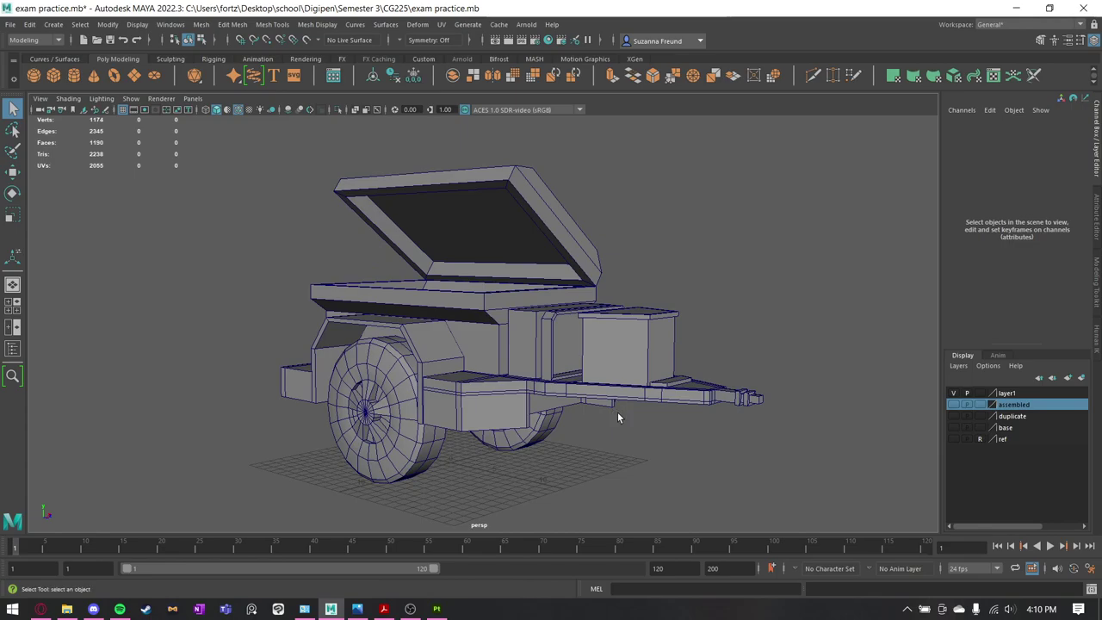
{"action": "left_click_drag", "start_coordinate": [628, 318], "coordinate": [671, 439], "text": "alt"}
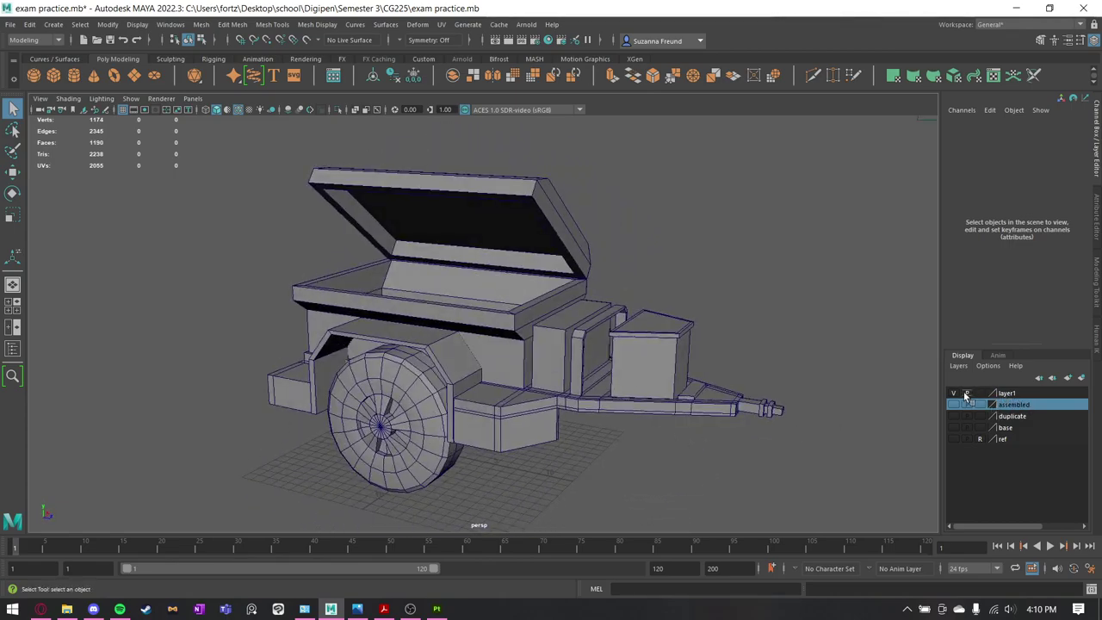
Hide layer1 and show the base and duplicate layers containing the separated trailer parts.
{"action": "left_click", "coordinate": [953, 393]}
{"action": "left_click", "coordinate": [953, 426]}
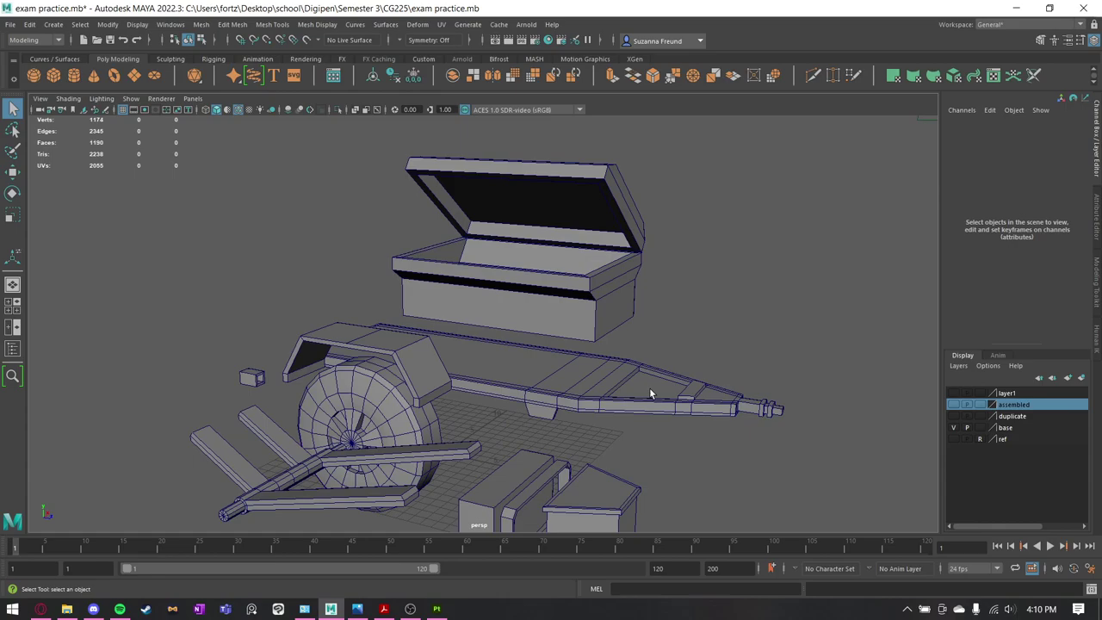
{"action": "left_click", "coordinate": [955, 417]}
{"action": "left_click_drag", "start_coordinate": [620, 401], "coordinate": [583, 371], "text": "alt"}
{"action": "right_click_drag", "start_coordinate": [583, 371], "coordinate": [493, 340], "text": "alt"}
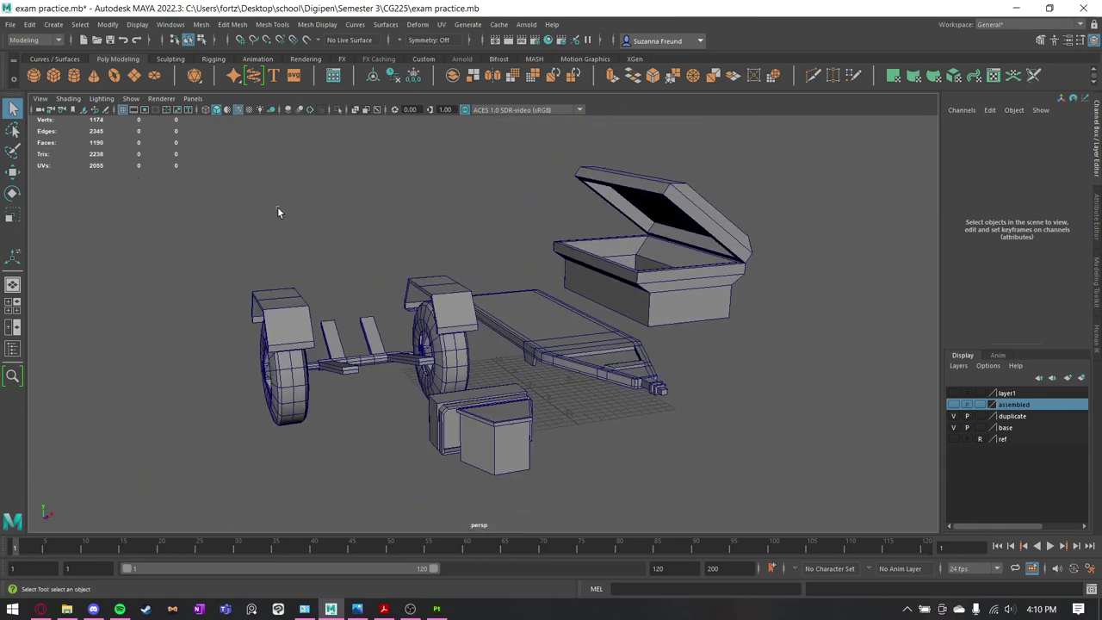
Examine the separated wheels, fenders, axle, frame, front boxes and open storage box from the front and rear.
{"action": "left_click_drag", "start_coordinate": [762, 442], "coordinate": [702, 459], "text": "alt"}
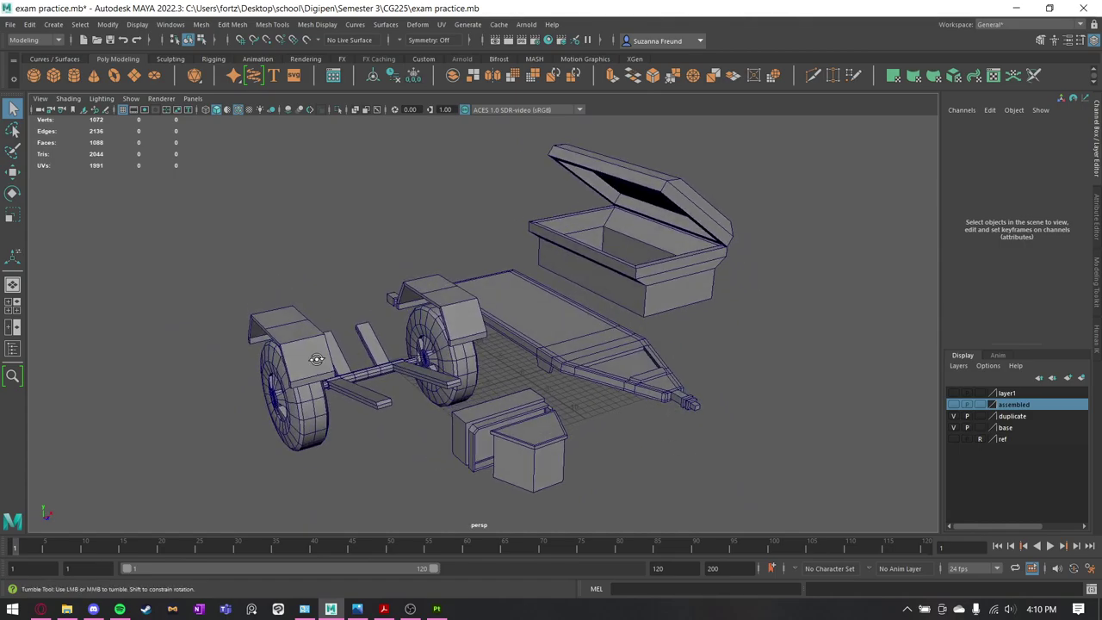
{"action": "left_click_drag", "start_coordinate": [316, 359], "coordinate": [333, 398], "text": "alt"}
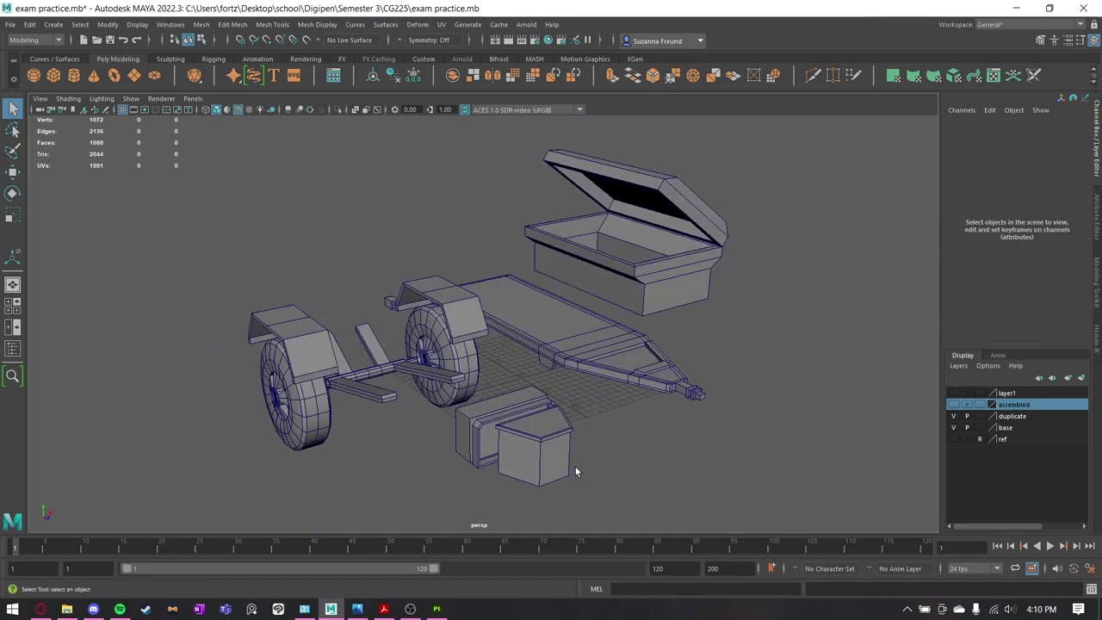
{"action": "left_click_drag", "start_coordinate": [576, 470], "coordinate": [593, 463], "text": "alt"}
{"action": "left_click_drag", "start_coordinate": [713, 372], "coordinate": [669, 323], "text": "alt"}
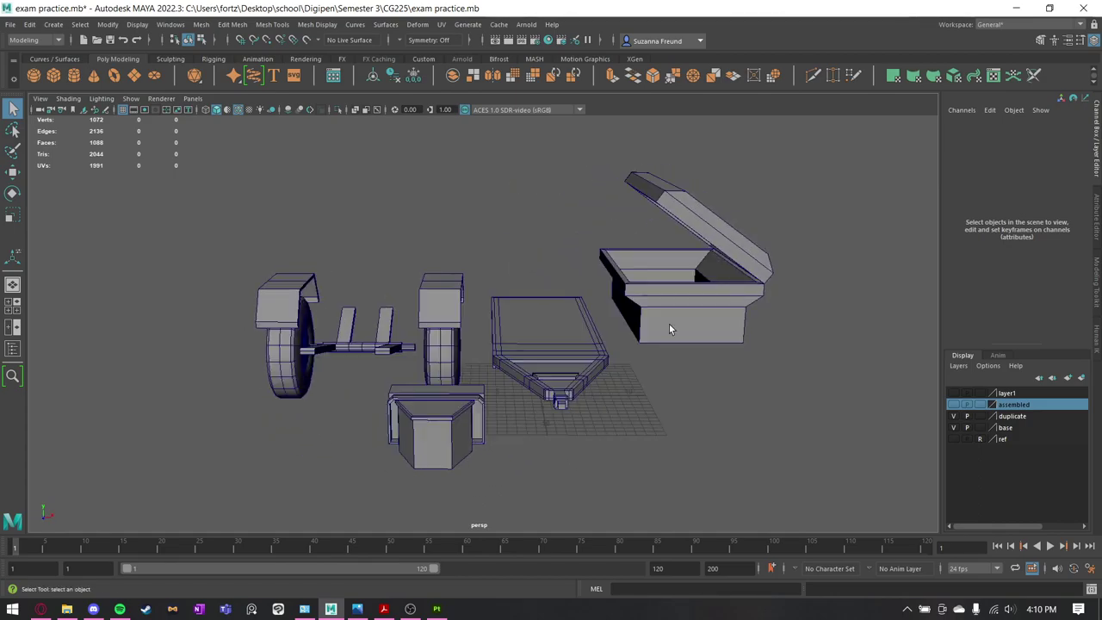
{"action": "left_click", "coordinate": [669, 323]}
{"action": "left_click", "coordinate": [447, 452]}
{"action": "left_click_drag", "start_coordinate": [401, 479], "coordinate": [304, 260], "text": "alt"}
{"action": "left_click", "coordinate": [439, 422]}
{"action": "left_click", "coordinate": [304, 260]}
{"action": "left_click", "coordinate": [485, 190]}
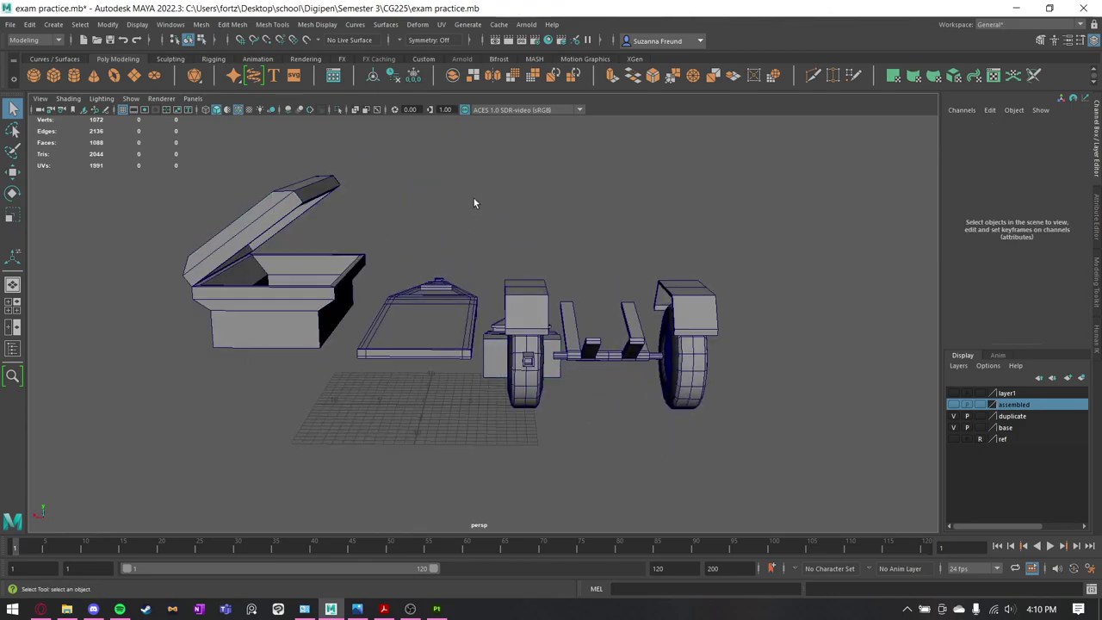
{"action": "left_click_drag", "start_coordinate": [855, 305], "coordinate": [544, 362], "text": "alt"}
{"action": "right_click_drag", "start_coordinate": [544, 363], "coordinate": [572, 319], "text": "alt"}
{"action": "left_click", "coordinate": [438, 353]}
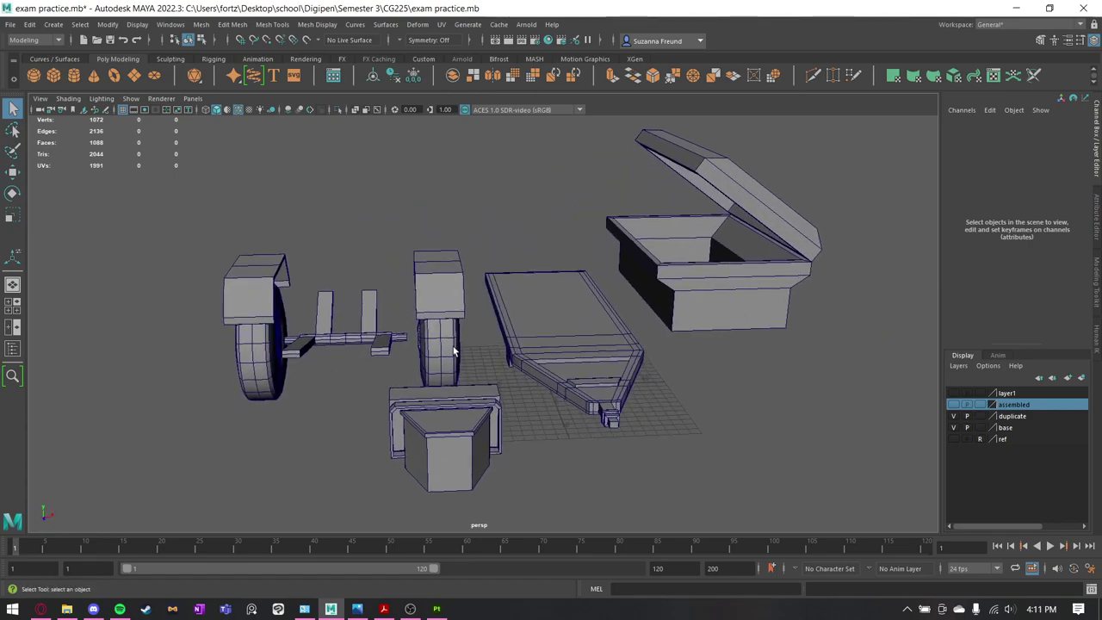
{"action": "left_click_drag", "start_coordinate": [437, 353], "coordinate": [504, 363], "text": "alt"}
{"action": "mouse_move", "coordinate": [547, 334]}
{"action": "left_mouse_down", "text": "alt"}
{"action": "mouse_move", "coordinate": [548, 381]}
{"action": "mouse_move", "coordinate": [568, 342]}
{"action": "mouse_move", "coordinate": [603, 328]}
{"action": "mouse_move", "coordinate": [528, 314]}
{"action": "mouse_move", "coordinate": [537, 315]}
{"action": "left_mouse_up", "text": "alt"}
Insert an edge loop lengthwise down the middle of the trailer frame with the Multi-Cut tool.
{"action": "key", "text": "w"}
{"action": "left_click", "coordinate": [384, 341]}
{"action": "mouse_move", "coordinate": [363, 349]}
{"action": "left_mouse_down", "text": "alt"}
{"action": "mouse_move", "coordinate": [382, 368]}
{"action": "mouse_move", "coordinate": [379, 354]}
{"action": "mouse_move", "coordinate": [369, 363]}
{"action": "left_mouse_up", "text": "alt"}
{"action": "left_click", "coordinate": [589, 366]}
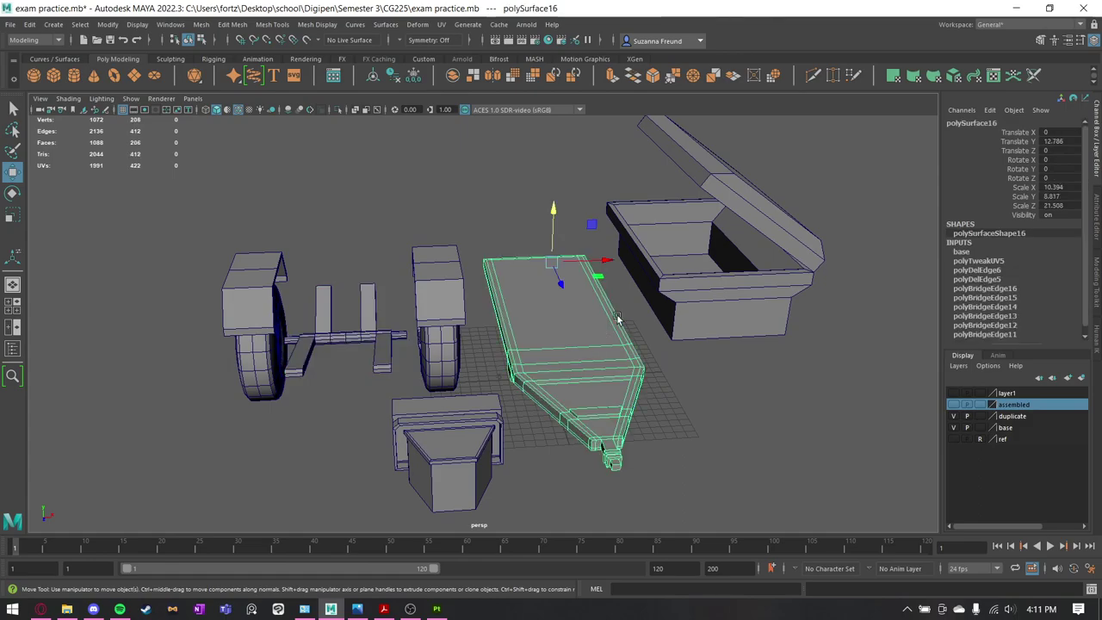
{"action": "middle_click_drag", "start_coordinate": [740, 147], "coordinate": [568, 87], "text": "alt"}
{"action": "scroll", "coordinate": [422, 265], "scroll_direction": "up", "scroll_amount": 4}
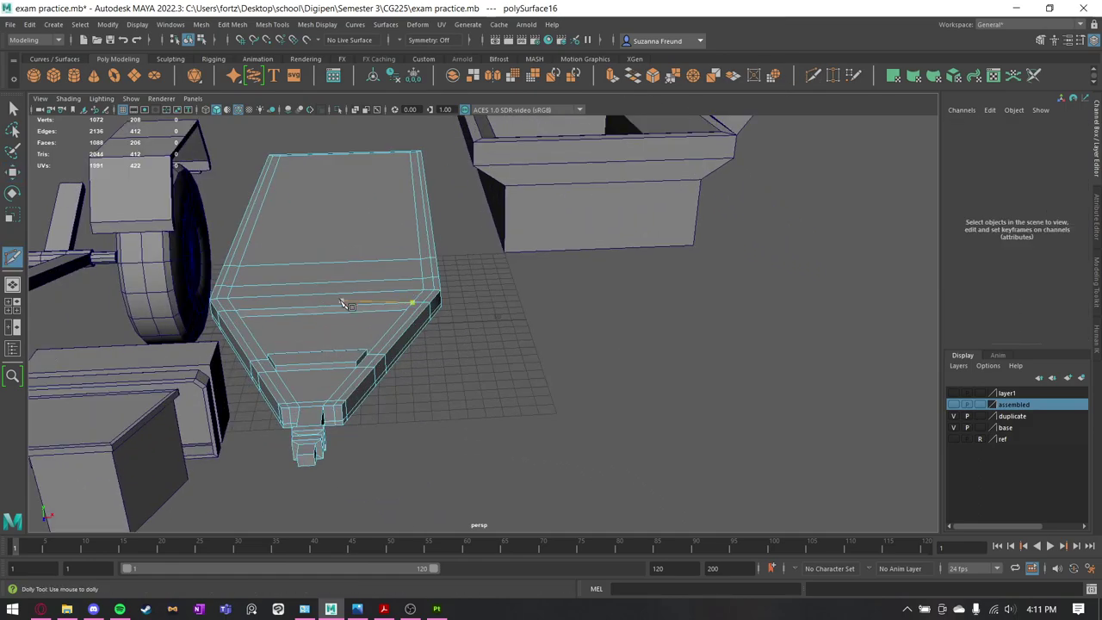
{"action": "middle_click_drag", "start_coordinate": [310, 294], "coordinate": [360, 302], "text": "alt"}
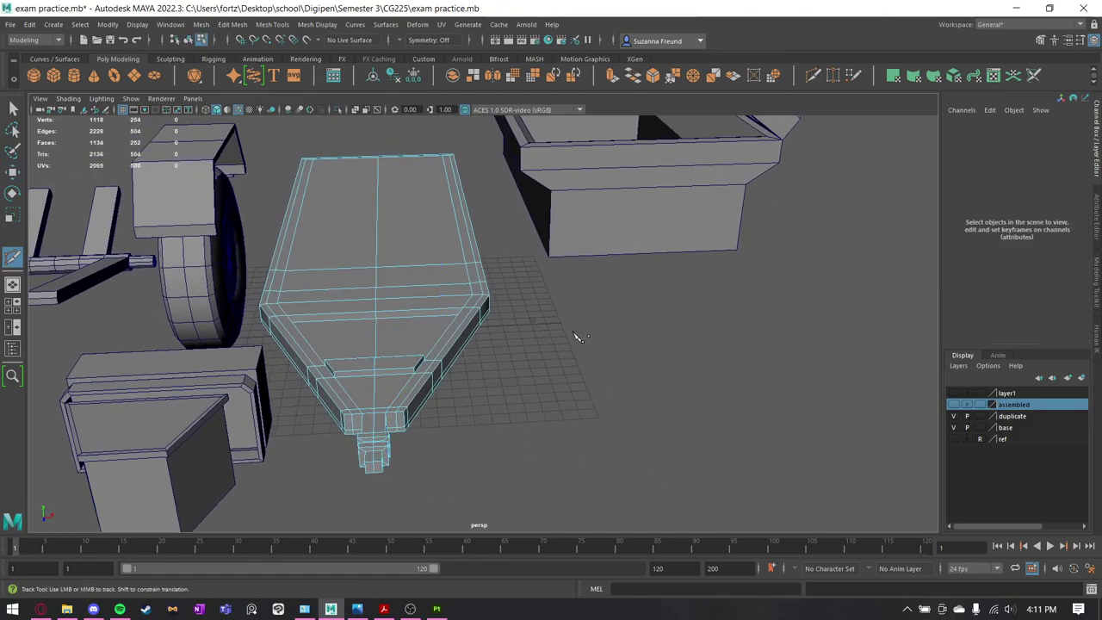
{"action": "middle_click_drag", "start_coordinate": [652, 347], "coordinate": [809, 370], "text": "alt"}
Snap the axle assembly into place beneath the trailer frame, centred on its middle edge.
{"action": "key", "text": "q"}
{"action": "middle_click_drag", "start_coordinate": [196, 261], "coordinate": [356, 254], "text": "alt"}
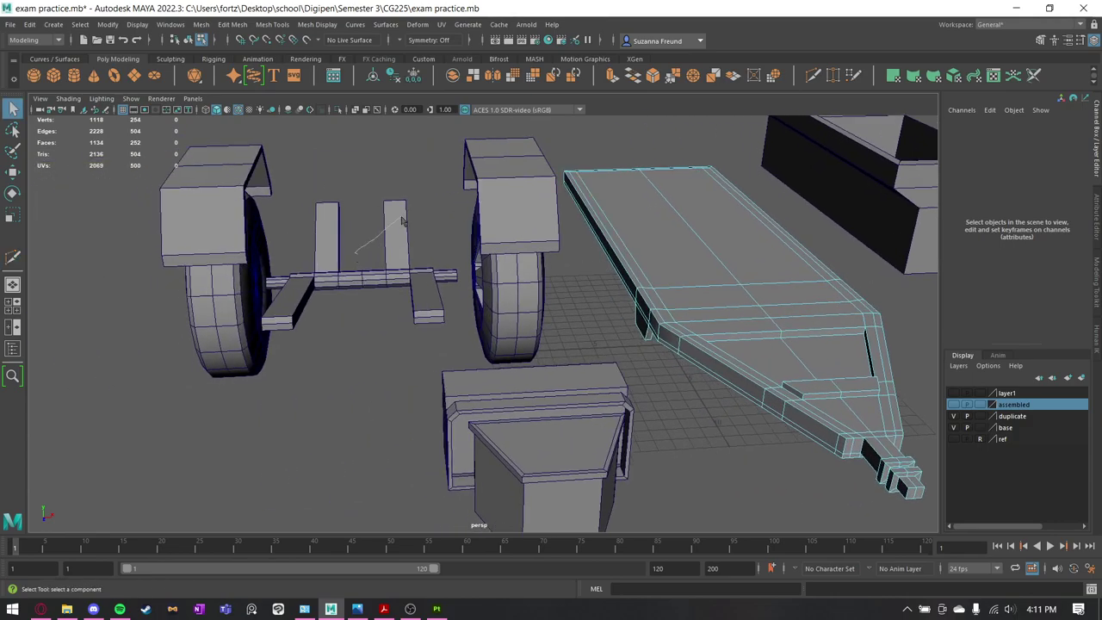
{"action": "left_click", "coordinate": [382, 282]}
{"action": "key", "text": "w"}
{"action": "left_click_drag", "start_coordinate": [455, 285], "coordinate": [652, 344], "text": "alt"}
{"action": "key", "text": "v"}
{"action": "left_click", "coordinate": [778, 548]}
{"action": "left_click", "coordinate": [755, 488]}
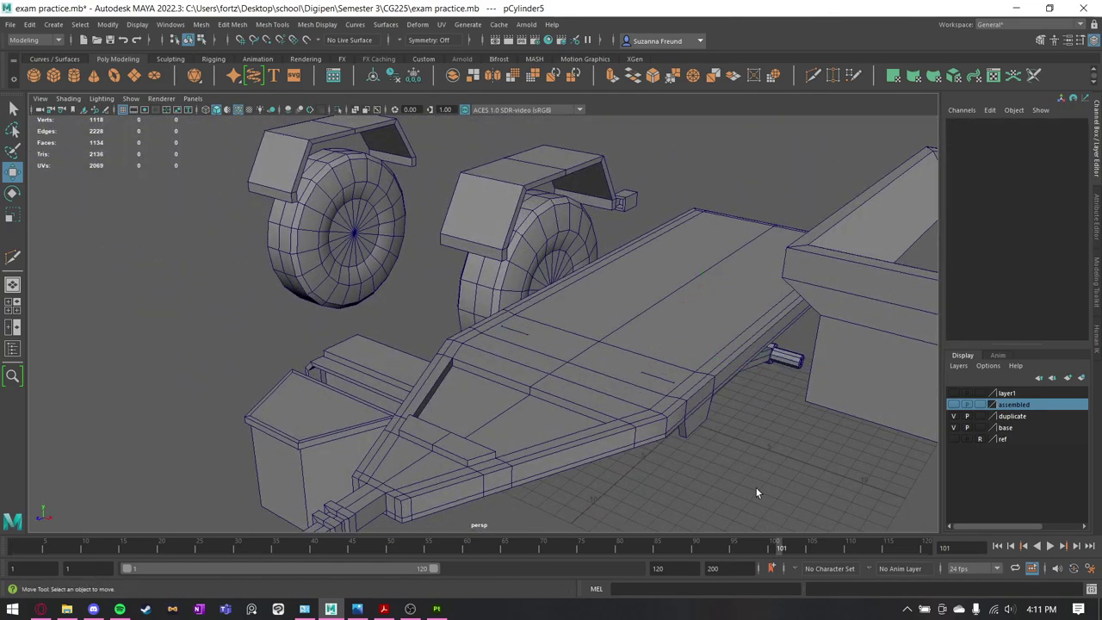
Turn the outer duplicate wheel around so its Rotate Y is -360.
{"action": "left_click_drag", "start_coordinate": [754, 487], "coordinate": [311, 289], "text": "alt"}
{"action": "left_click", "coordinate": [555, 307]}
{"action": "left_click_drag", "start_coordinate": [373, 269], "coordinate": [427, 215], "text": "alt"}
{"action": "left_click", "coordinate": [419, 214]}
{"action": "scroll", "coordinate": [392, 292], "scroll_direction": "down", "scroll_amount": 5}
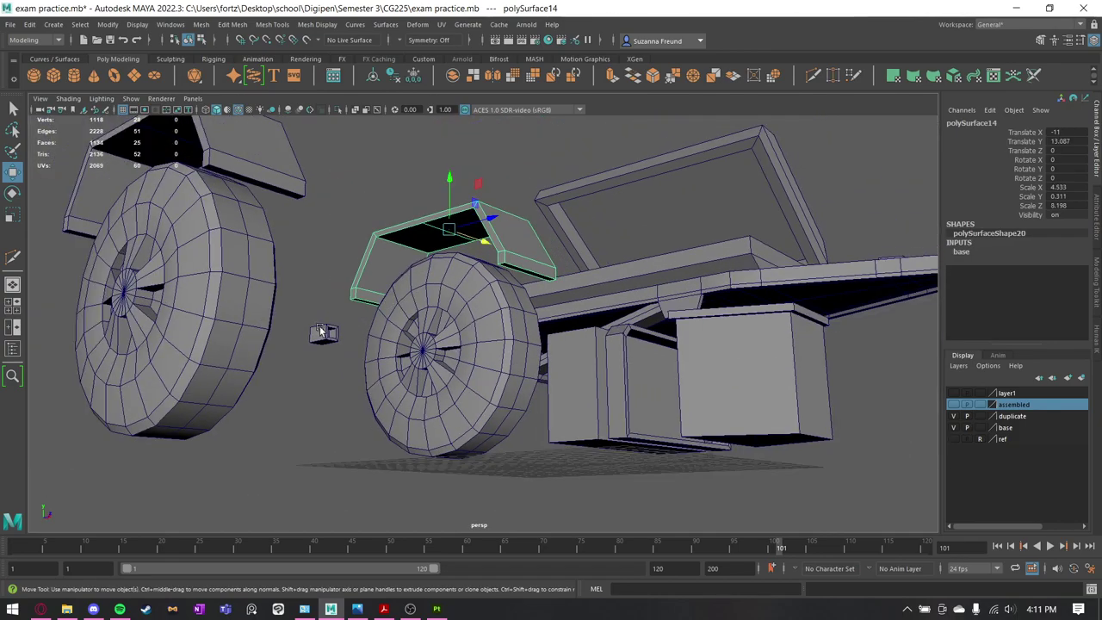
{"action": "left_click", "coordinate": [226, 327]}
{"action": "key", "text": "e"}
{"action": "left_click_drag", "start_coordinate": [226, 327], "coordinate": [166, 290], "text": "alt"}
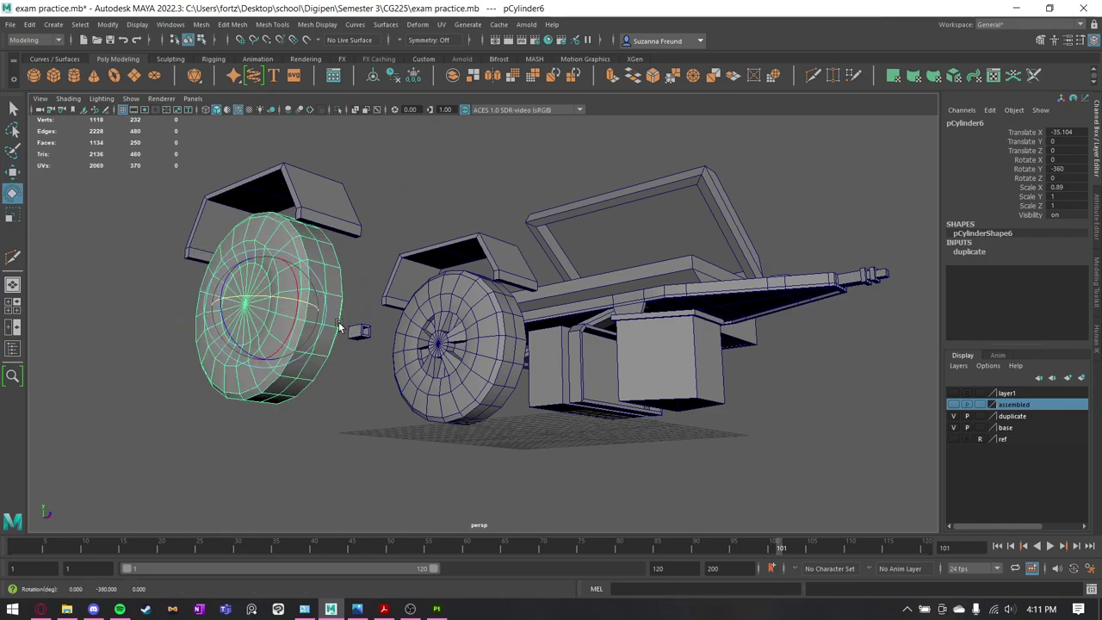
Snap the duplicate wheel's pivot to the centre of its hub.
{"action": "key", "text": "w"}
{"action": "left_click_drag", "start_coordinate": [341, 327], "coordinate": [360, 372], "text": "alt"}
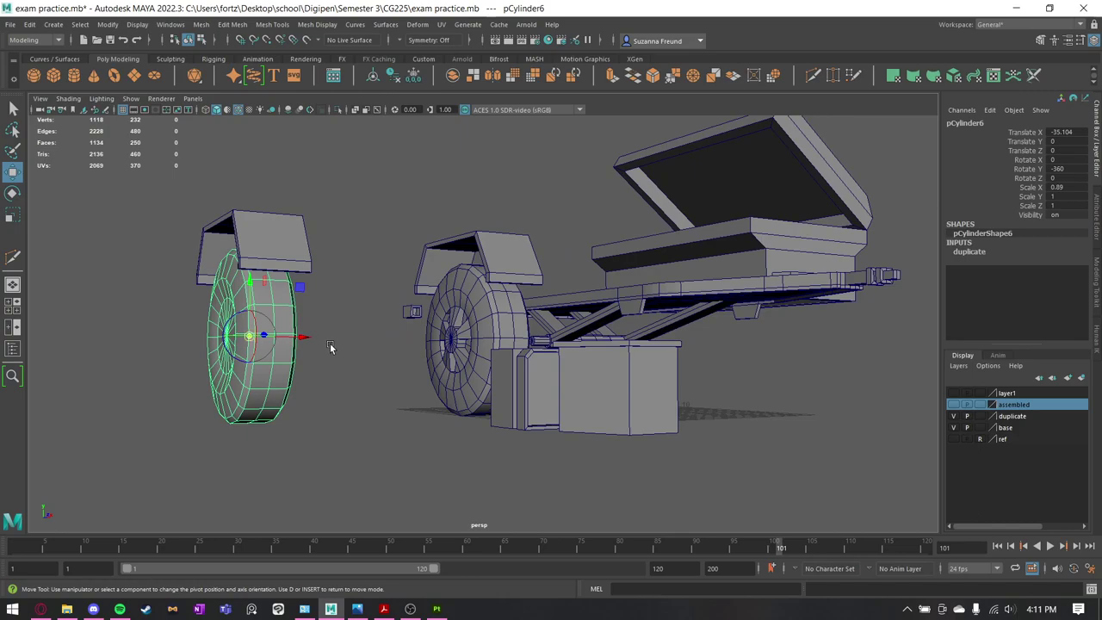
{"action": "left_click_drag", "start_coordinate": [297, 337], "coordinate": [206, 325]}
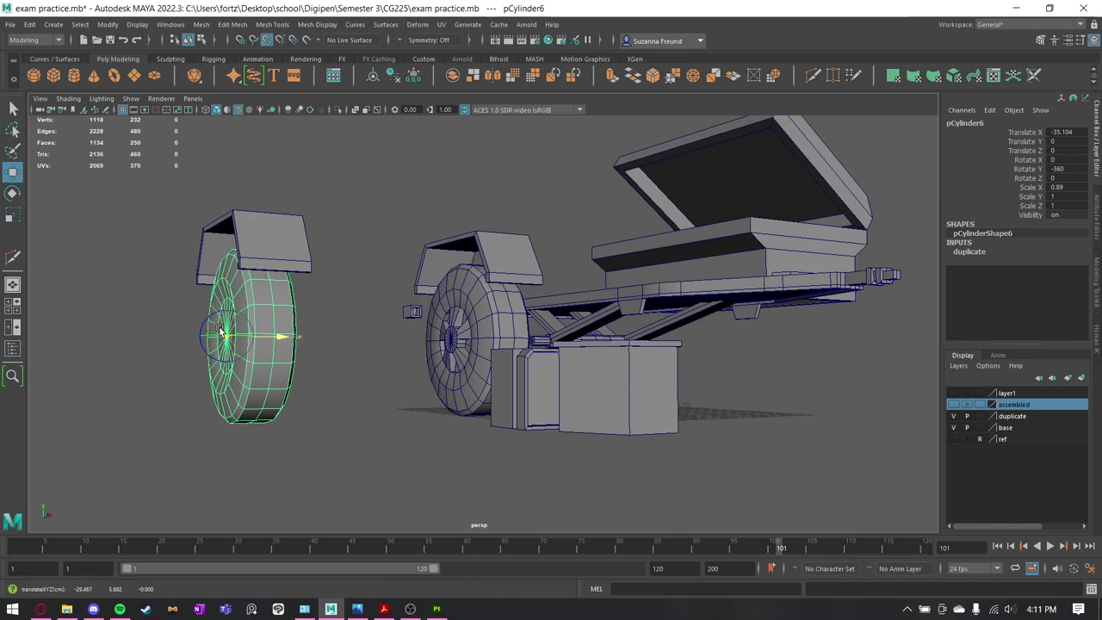
Move the duplicate wheel across the trailer and snap it onto the far end of the axle.
{"action": "left_click_drag", "start_coordinate": [322, 349], "coordinate": [828, 408], "text": "alt"}
{"action": "scroll", "coordinate": [818, 400], "scroll_direction": "up", "scroll_amount": 3}
{"action": "left_click_drag", "start_coordinate": [740, 362], "coordinate": [630, 332], "text": "alt"}
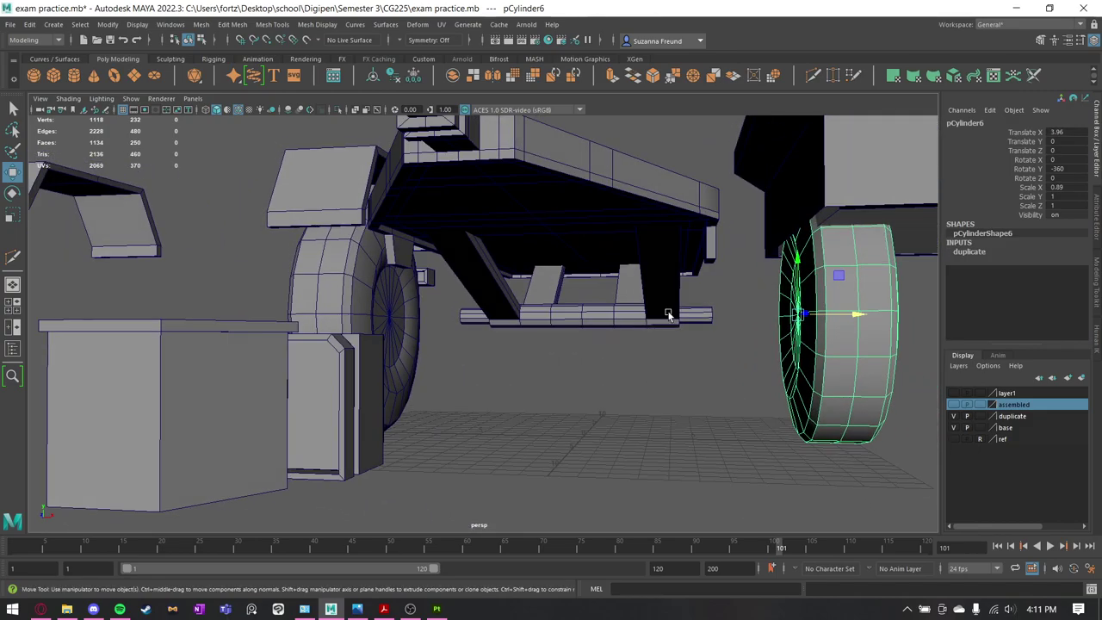
{"action": "key", "text": "v"}
{"action": "left_click_drag", "start_coordinate": [817, 316], "coordinate": [706, 316]}
{"action": "left_click_drag", "start_coordinate": [584, 368], "coordinate": [631, 371], "text": "alt"}
{"action": "left_click", "coordinate": [631, 373]}
Snap the other wheel's pivot to its hub centre and attach the wheel to the remaining end of the axle.
{"action": "left_click", "coordinate": [377, 302]}
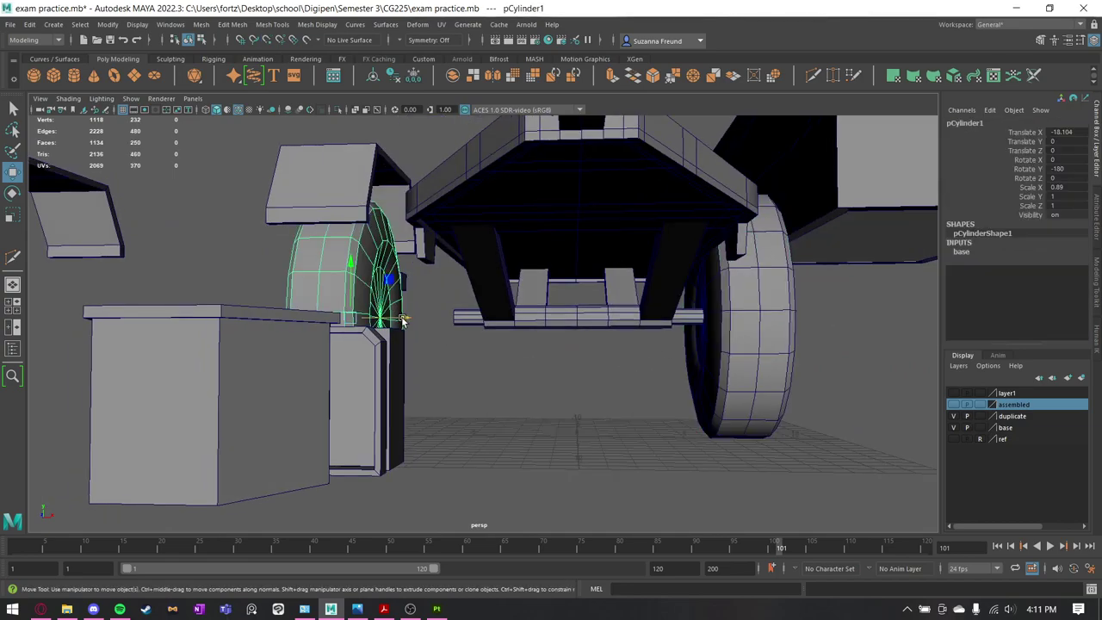
{"action": "left_click_drag", "start_coordinate": [412, 325], "coordinate": [475, 365], "text": "alt"}
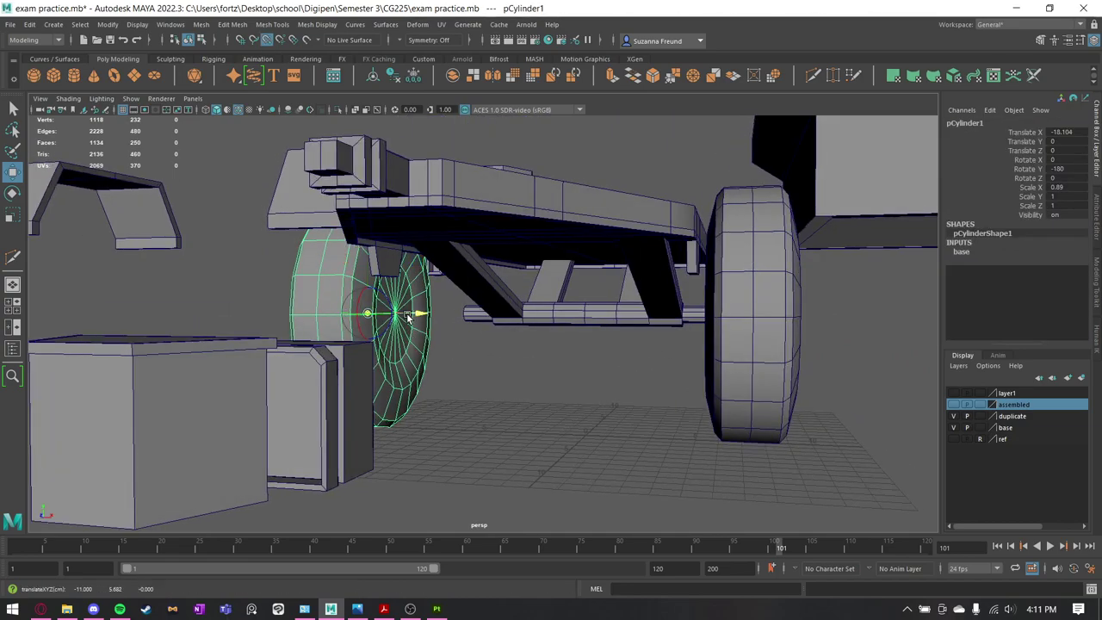
{"action": "left_click_drag", "start_coordinate": [416, 319], "coordinate": [448, 332], "text": "alt"}
{"action": "left_click", "coordinate": [357, 183]}
{"action": "left_click_drag", "start_coordinate": [357, 183], "coordinate": [402, 243], "text": "alt"}
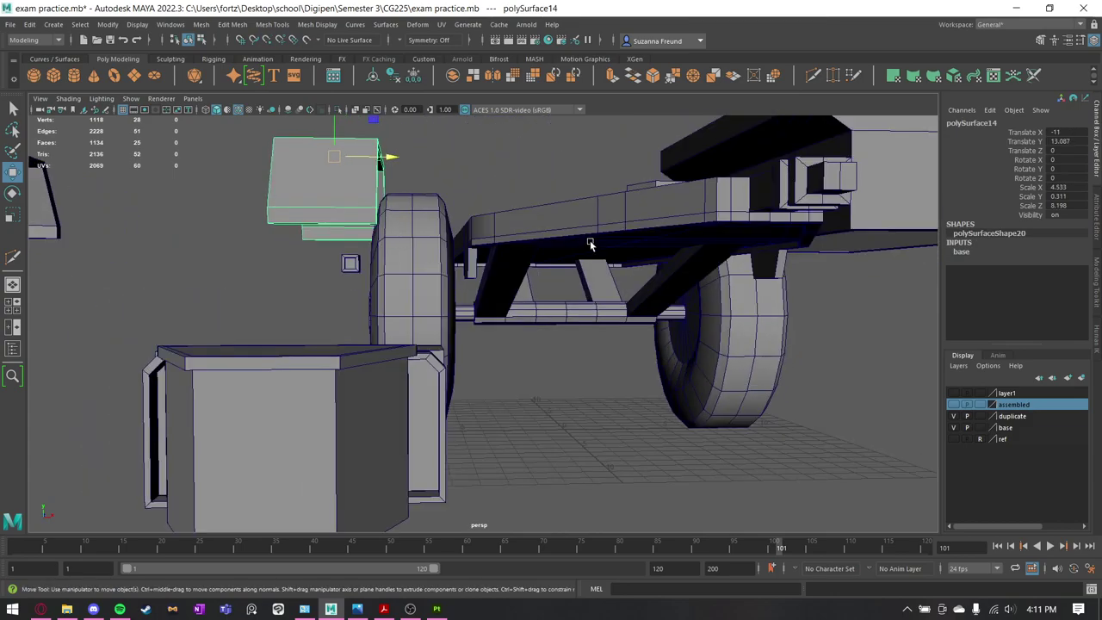
{"action": "left_click_drag", "start_coordinate": [590, 246], "coordinate": [516, 392], "text": "alt"}
Select the open storage box and snap its pivot down to the box's underside.
{"action": "left_click", "coordinate": [816, 319]}
{"action": "scroll", "coordinate": [816, 319], "scroll_direction": "down", "scroll_amount": 2}
{"action": "middle_click_drag", "start_coordinate": [816, 319], "coordinate": [696, 315], "text": "alt"}
{"action": "mouse_move", "coordinate": [696, 315]}
{"action": "left_mouse_down", "text": "alt"}
{"action": "mouse_move", "coordinate": [686, 319]}
{"action": "mouse_move", "coordinate": [678, 304]}
{"action": "left_mouse_up", "text": "alt"}
{"action": "key", "text": "d"}
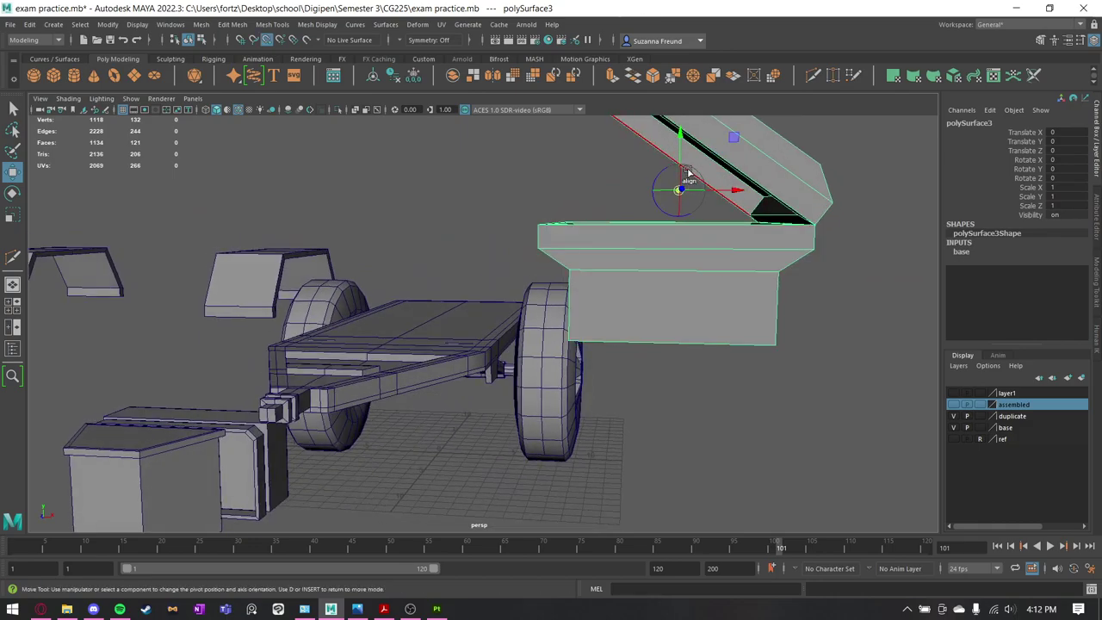
{"action": "left_click_drag", "start_coordinate": [677, 148], "coordinate": [661, 315]}
Insert an edge loop down the middle of the storage box and reselect the box in object mode.
{"action": "key", "text": "q"}
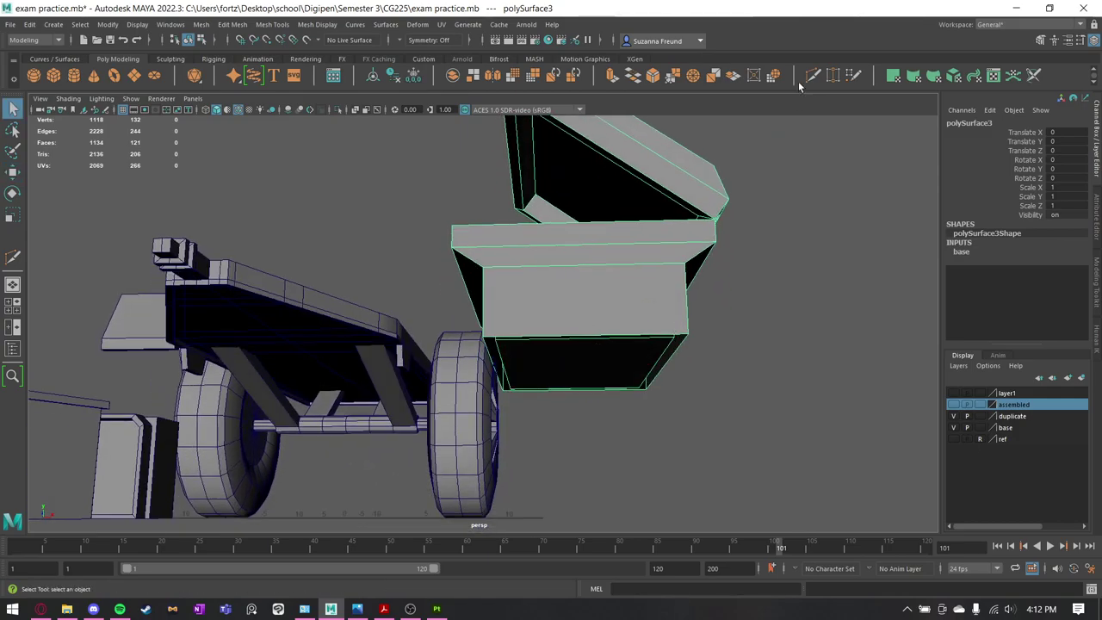
{"action": "left_click", "coordinate": [582, 255], "text": "ctrl"}
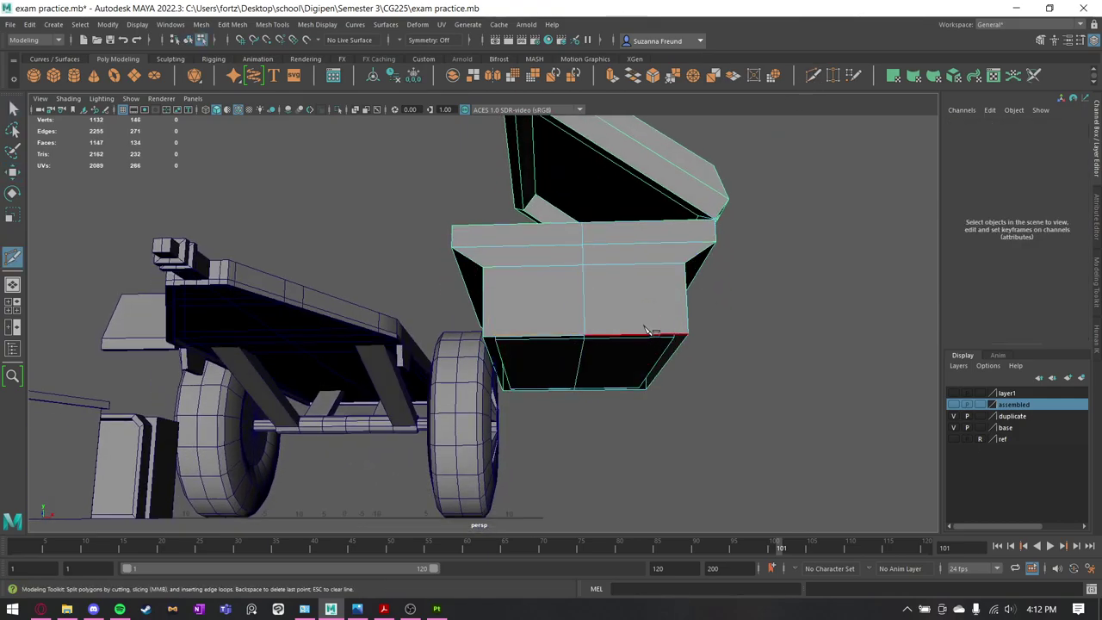
{"action": "left_click_drag", "start_coordinate": [652, 331], "coordinate": [646, 307], "text": "alt"}
{"action": "key", "text": "q"}
{"action": "right_click", "coordinate": [585, 178]}
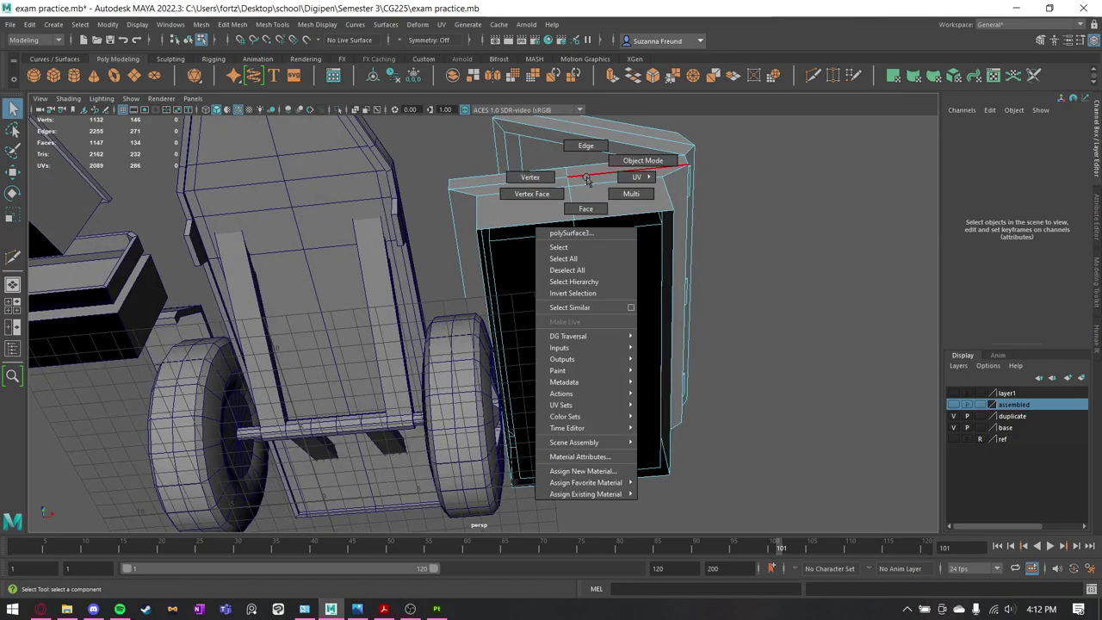
{"action": "left_click", "coordinate": [608, 176]}
{"action": "right_click_drag", "start_coordinate": [594, 186], "coordinate": [645, 158]}
{"action": "left_click", "coordinate": [642, 214]}
{"action": "left_click", "coordinate": [641, 214]}
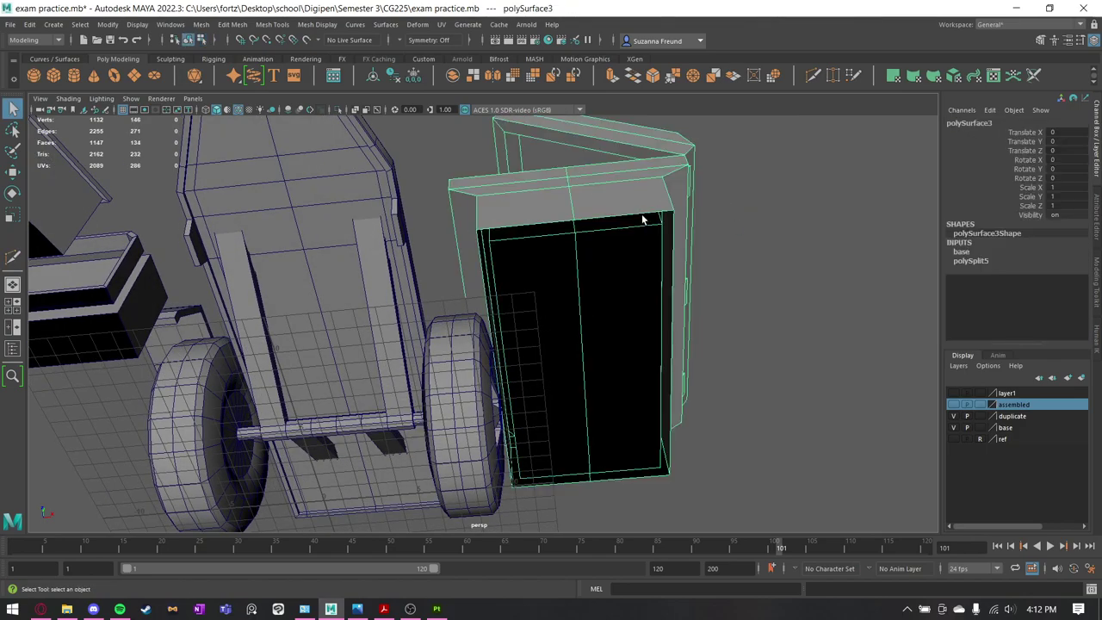
Snap the storage box's pivot to its new centre edge and seat the box on top of the trailer frame.
{"action": "key", "text": "w"}
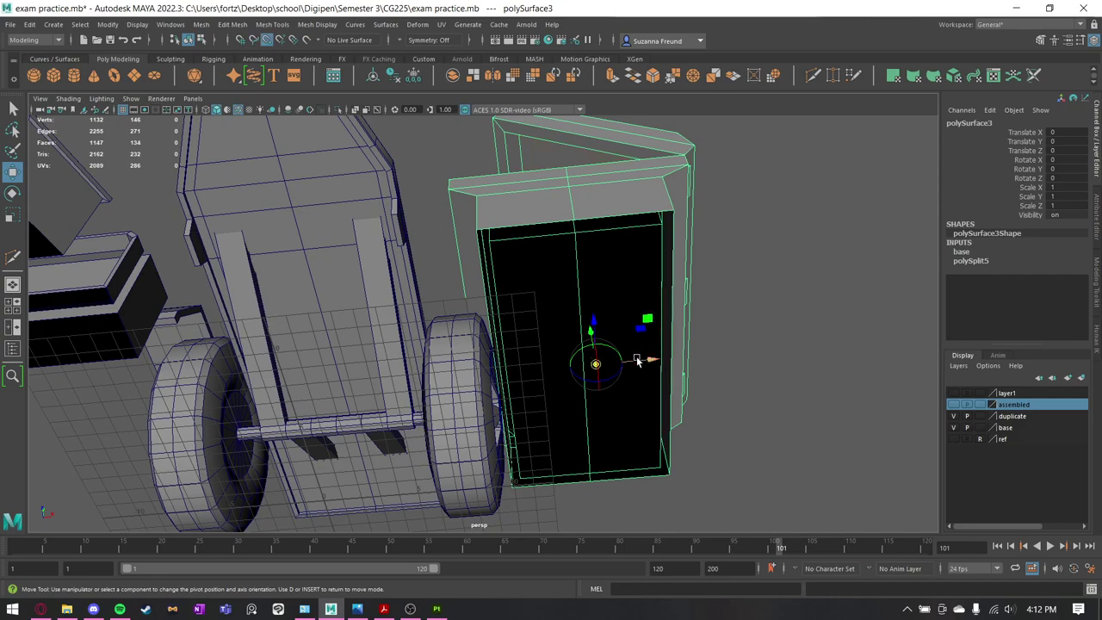
{"action": "left_click_drag", "start_coordinate": [637, 360], "coordinate": [582, 238]}
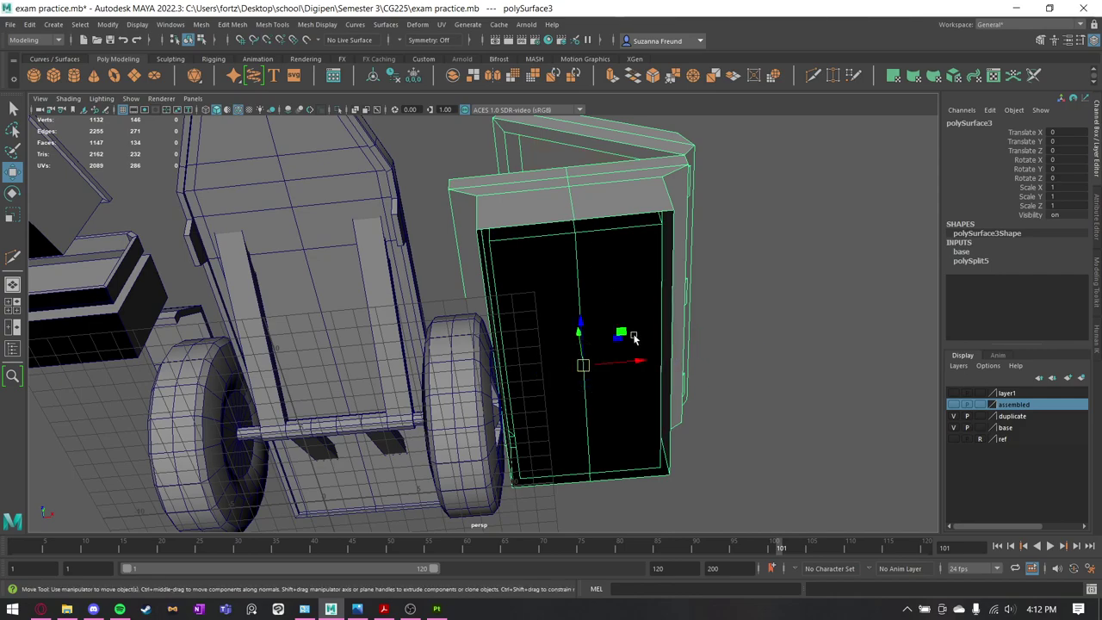
{"action": "left_click_drag", "start_coordinate": [634, 338], "coordinate": [559, 446], "text": "alt"}
{"action": "middle_click_drag", "start_coordinate": [558, 446], "coordinate": [614, 355], "text": "alt"}
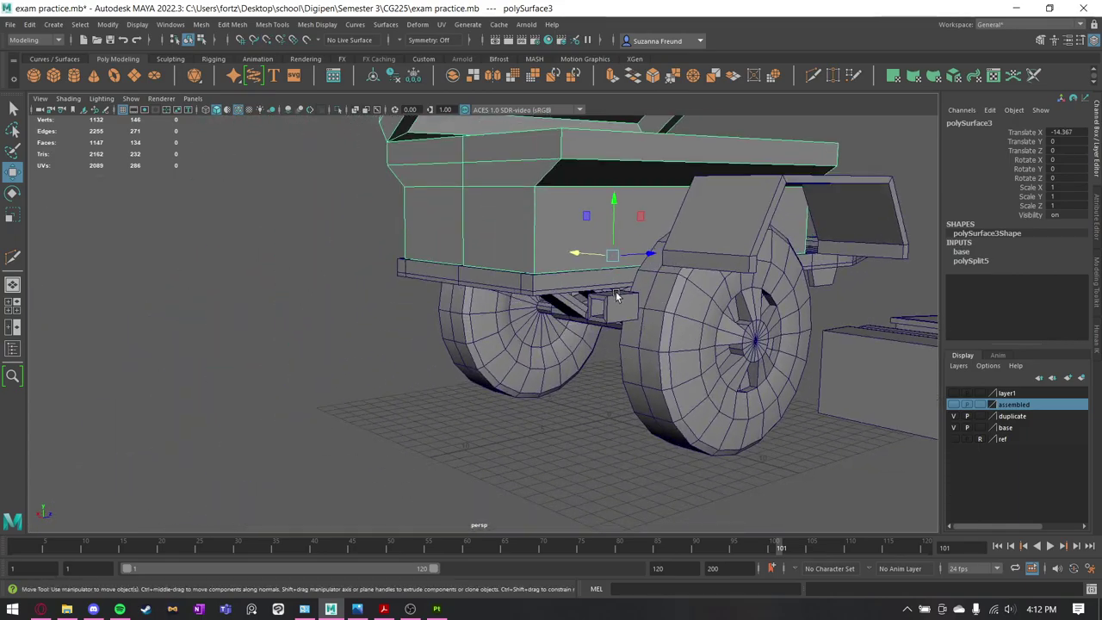
Move the small square hitch receiver block sideways to X 0 so it is centred on the rear of the trailer frame.
{"action": "left_click", "coordinate": [616, 293]}
{"action": "left_click_drag", "start_coordinate": [614, 345], "coordinate": [664, 341], "text": "alt"}
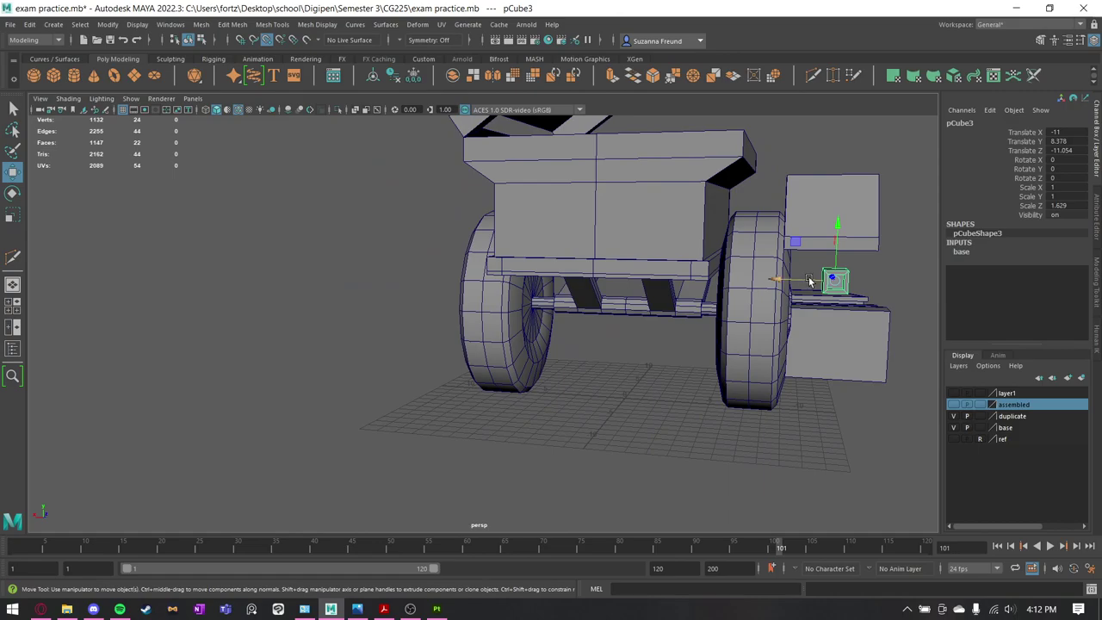
{"action": "left_click_drag", "start_coordinate": [810, 281], "coordinate": [629, 256]}
{"action": "left_click_drag", "start_coordinate": [730, 358], "coordinate": [356, 277], "text": "alt"}
{"action": "scroll", "coordinate": [363, 296], "scroll_direction": "up", "scroll_amount": 4}
{"action": "middle_click_drag", "start_coordinate": [362, 295], "coordinate": [423, 334], "text": "alt"}
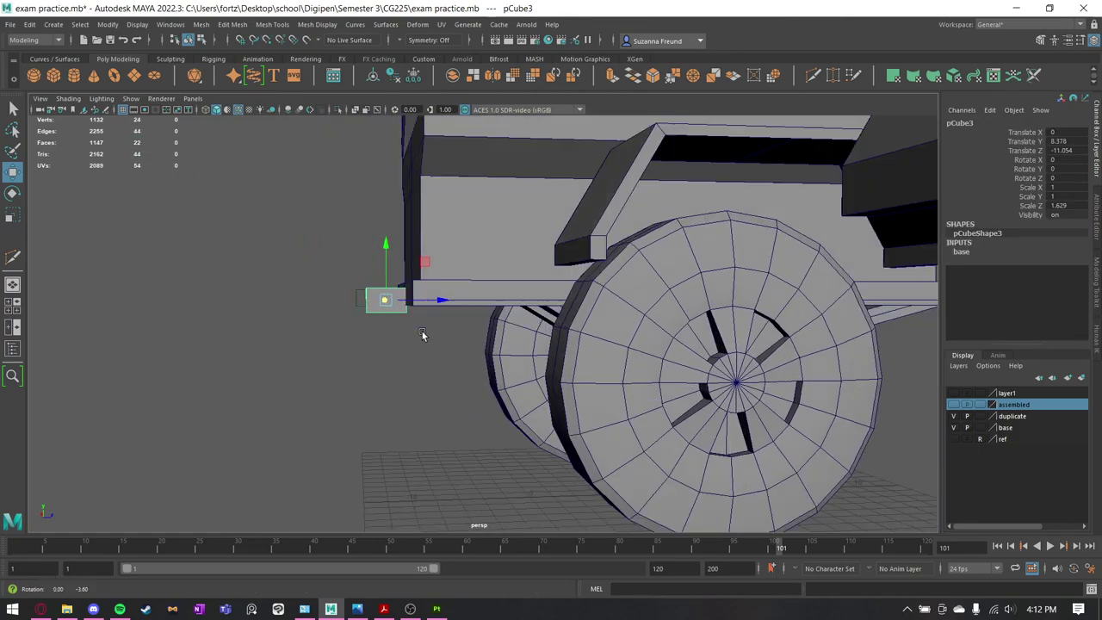
{"action": "left_click_drag", "start_coordinate": [423, 334], "coordinate": [950, 319], "text": "alt"}
{"action": "left_click", "coordinate": [396, 320]}
{"action": "left_click_drag", "start_coordinate": [791, 352], "coordinate": [654, 344], "text": "alt"}
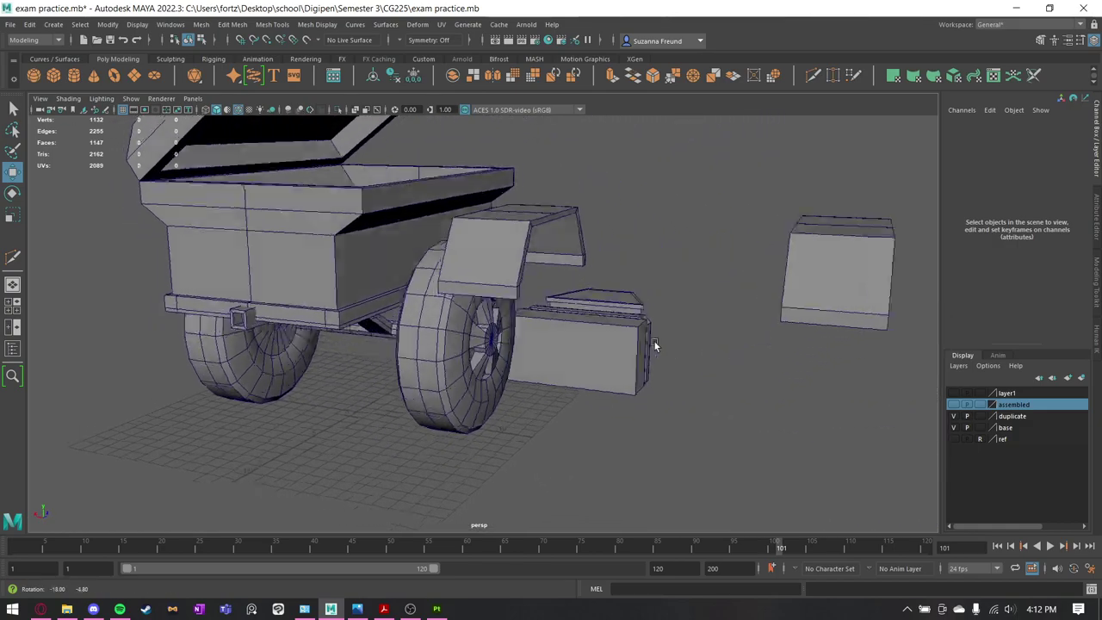
Snap the fender's pivot to its inner edge, slide it against the side of the storage box and lower it over the wheel.
{"action": "left_click", "coordinate": [551, 246]}
{"action": "left_click_drag", "start_coordinate": [551, 245], "coordinate": [521, 293], "text": "alt"}
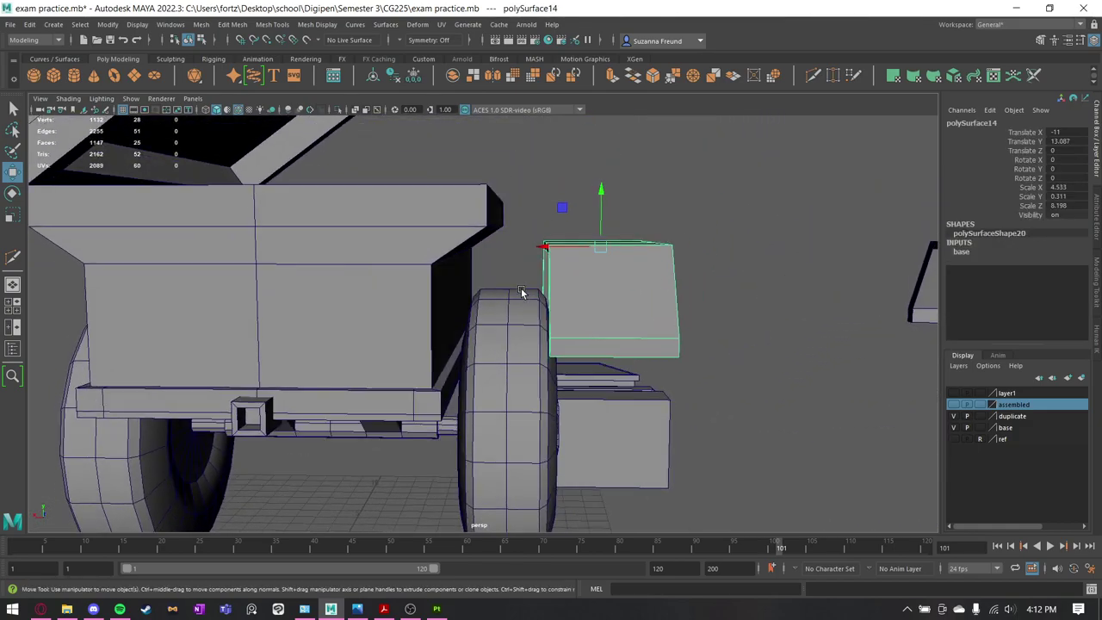
{"action": "key", "text": "d"}
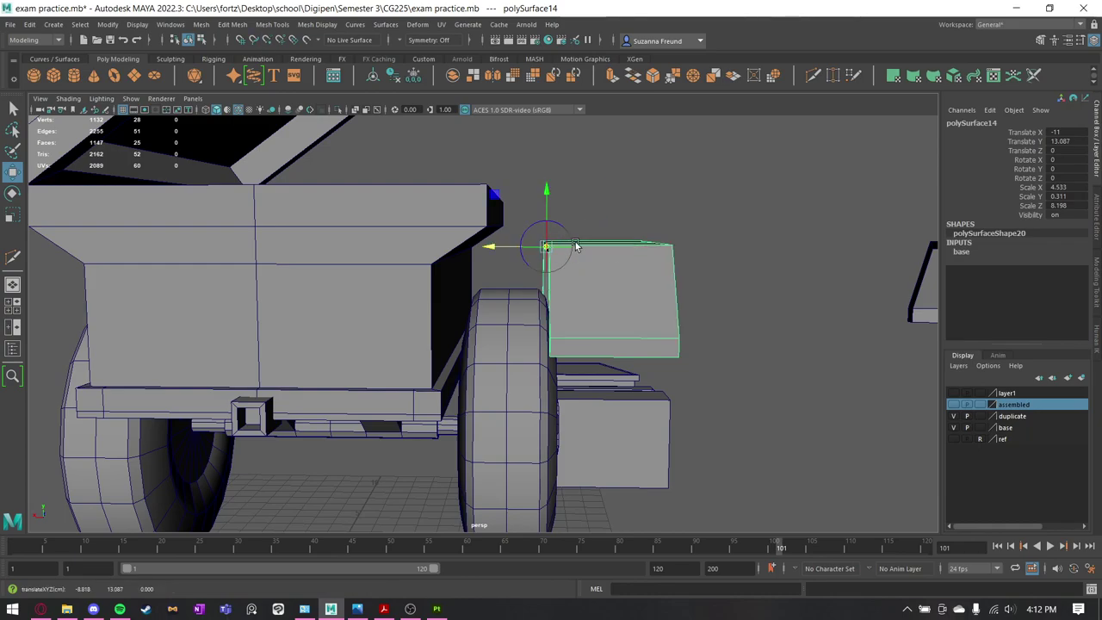
{"action": "left_click_drag", "start_coordinate": [509, 250], "coordinate": [451, 200]}
{"action": "right_click_drag", "start_coordinate": [450, 199], "coordinate": [564, 236], "text": "alt"}
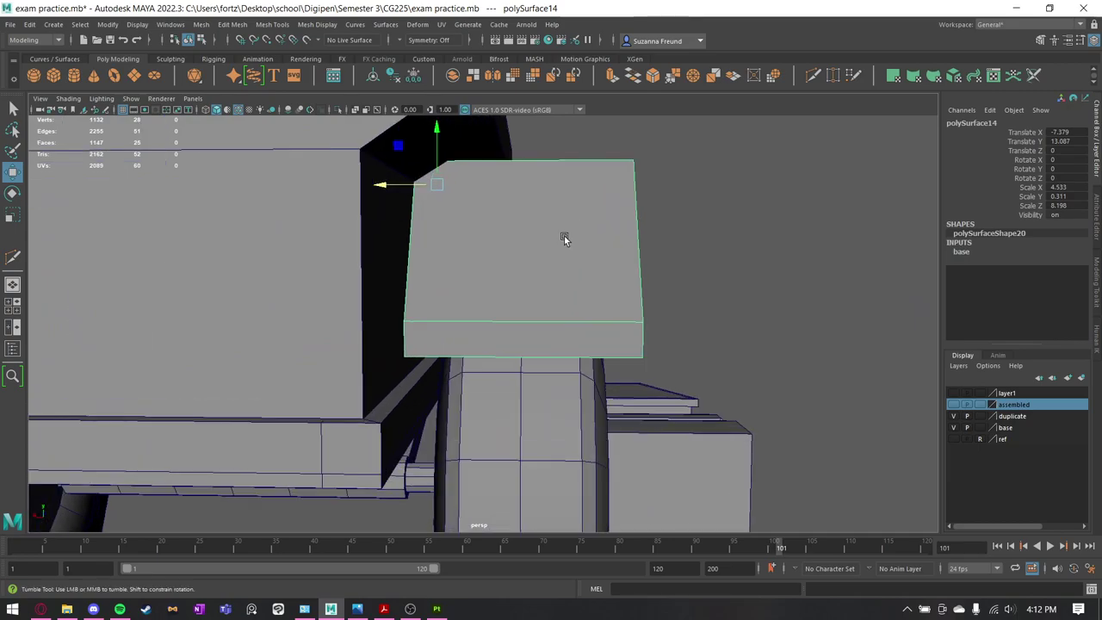
{"action": "left_click_drag", "start_coordinate": [563, 236], "coordinate": [566, 235], "text": "alt"}
{"action": "left_click_drag", "start_coordinate": [447, 151], "coordinate": [463, 172]}
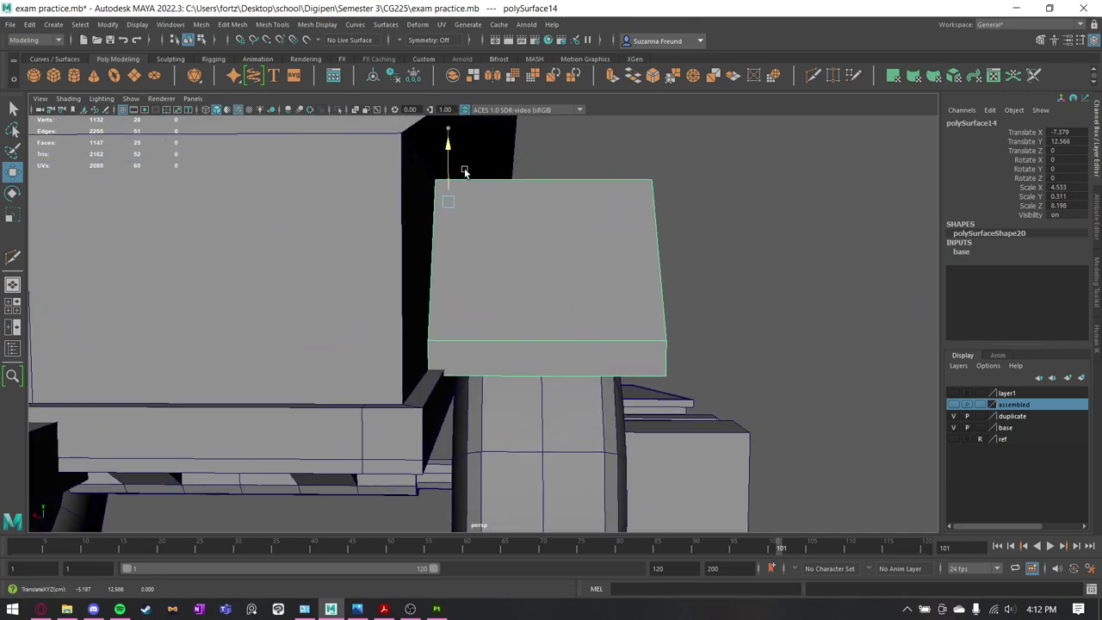
Select the underside faces at both ends of the fender and raise them slightly.
{"action": "left_click_drag", "start_coordinate": [536, 212], "coordinate": [384, 222], "text": "alt"}
{"action": "right_click_drag", "start_coordinate": [335, 270], "coordinate": [337, 288]}
{"action": "key", "text": "q"}
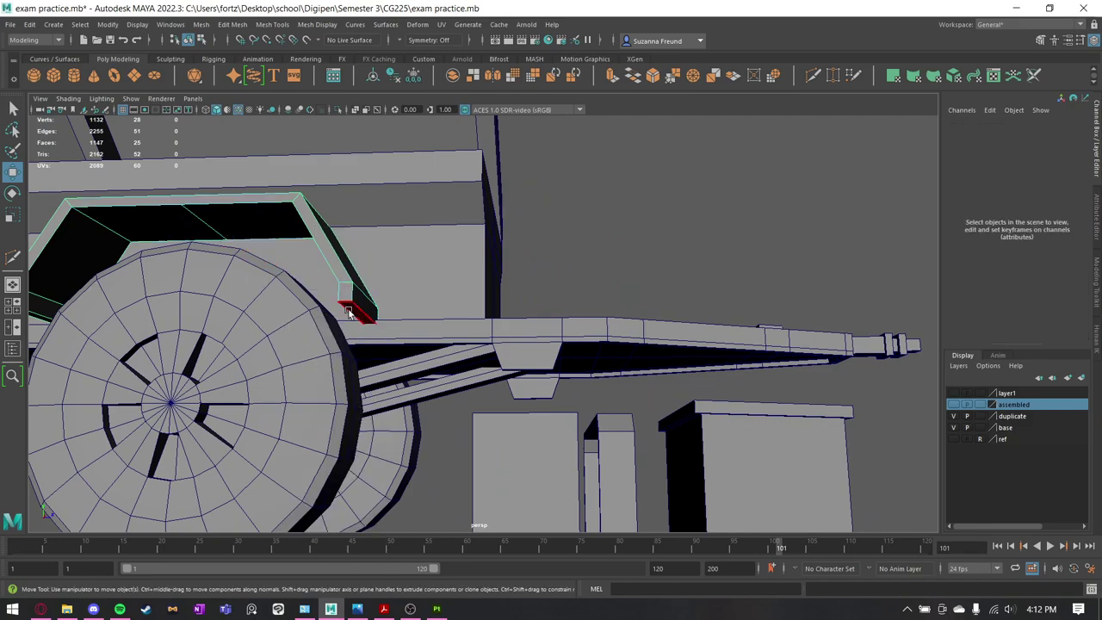
{"action": "left_click", "coordinate": [366, 306]}
{"action": "left_click_drag", "start_coordinate": [366, 307], "coordinate": [389, 304], "text": "alt"}
{"action": "left_click_drag", "start_coordinate": [322, 336], "coordinate": [456, 297], "text": "alt"}
{"action": "left_click", "coordinate": [423, 322], "text": "shift"}
{"action": "key", "text": "w"}
{"action": "left_click_drag", "start_coordinate": [561, 297], "coordinate": [561, 290]}
{"action": "left_click", "coordinate": [885, 393]}
{"action": "scroll", "coordinate": [860, 385], "scroll_direction": "down", "scroll_amount": 3}
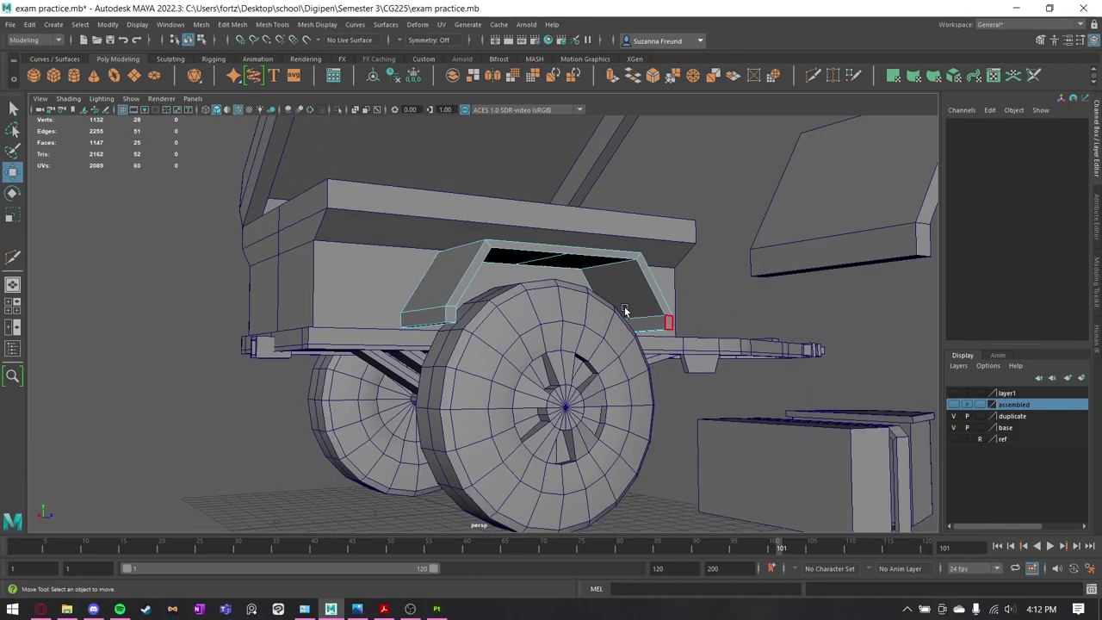
Return to object mode and delete the spare duplicate fender standing apart from the trailer.
{"action": "right_click_drag", "start_coordinate": [474, 234], "coordinate": [521, 226]}
{"action": "left_click", "coordinate": [456, 308]}
{"action": "left_click_drag", "start_coordinate": [469, 331], "coordinate": [779, 275], "text": "alt"}
{"action": "left_click_drag", "start_coordinate": [638, 313], "coordinate": [776, 299], "text": "alt"}
{"action": "left_click", "coordinate": [775, 299]}
{"action": "key", "text": "Delete"}
Mirror the mounted fender across the world X axis to create its counterpart over the opposite wheel.
{"action": "left_click", "coordinate": [425, 301]}
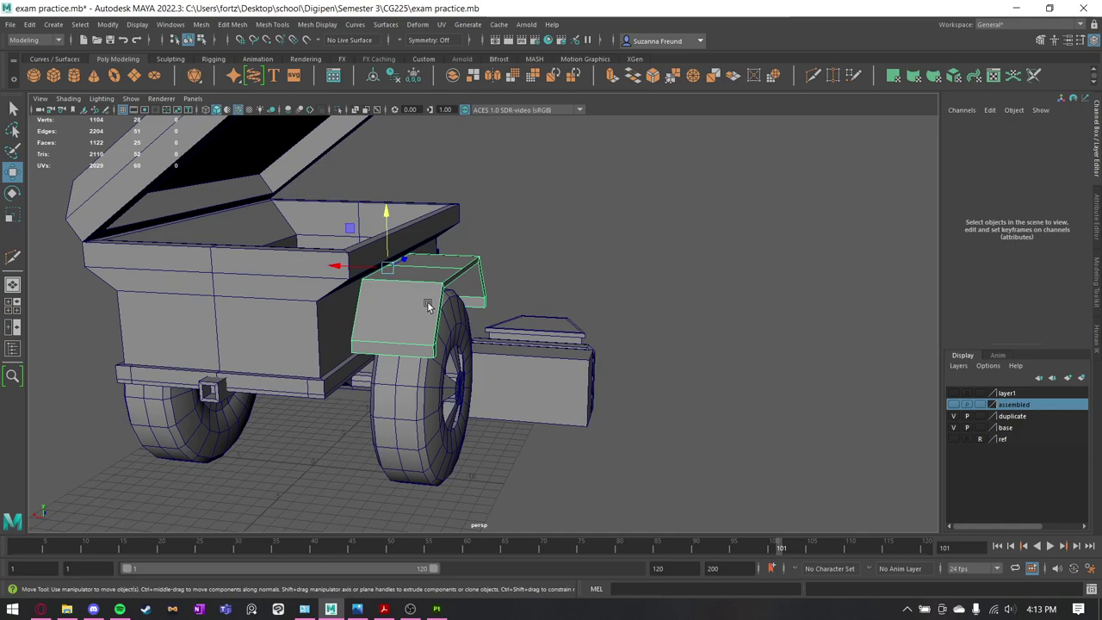
{"action": "left_click", "coordinate": [494, 77]}
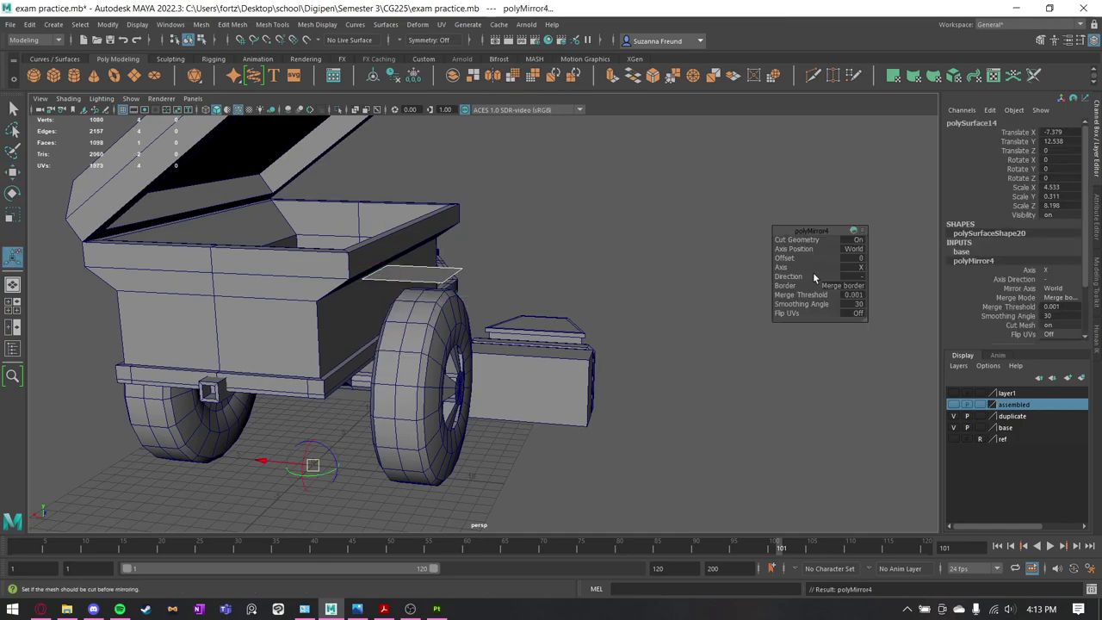
{"action": "left_click", "coordinate": [871, 286]}
{"action": "left_click_drag", "start_coordinate": [437, 320], "coordinate": [534, 301], "text": "alt"}
{"action": "left_click", "coordinate": [667, 292]}
{"action": "left_click_drag", "start_coordinate": [666, 292], "coordinate": [596, 292], "text": "alt"}
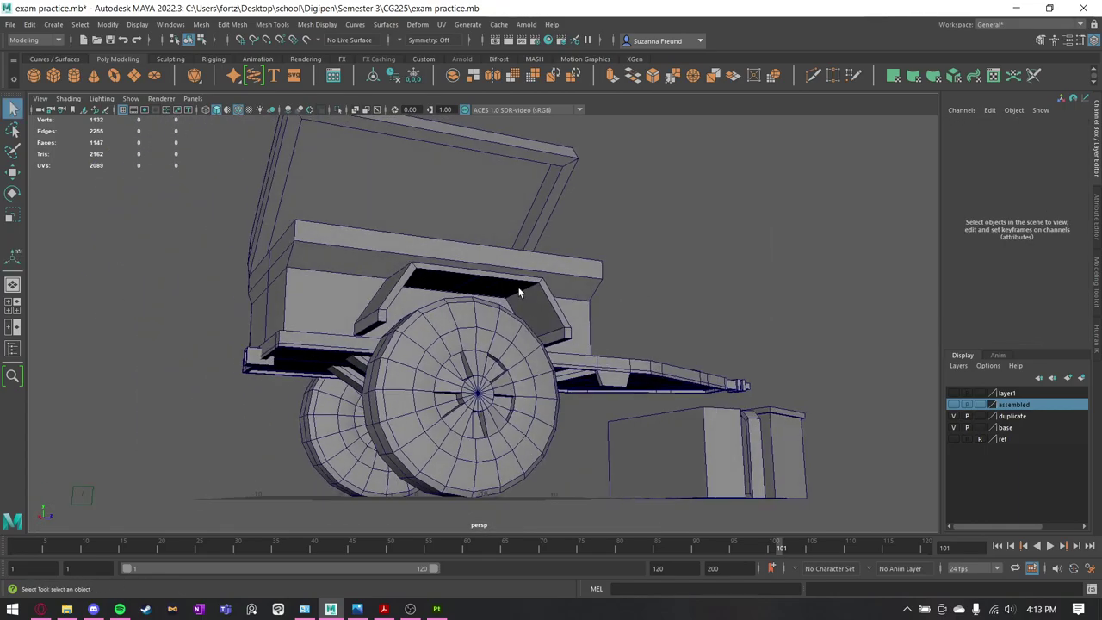
{"action": "left_click_drag", "start_coordinate": [522, 292], "coordinate": [514, 269], "text": "alt"}
{"action": "left_click", "coordinate": [520, 389]}
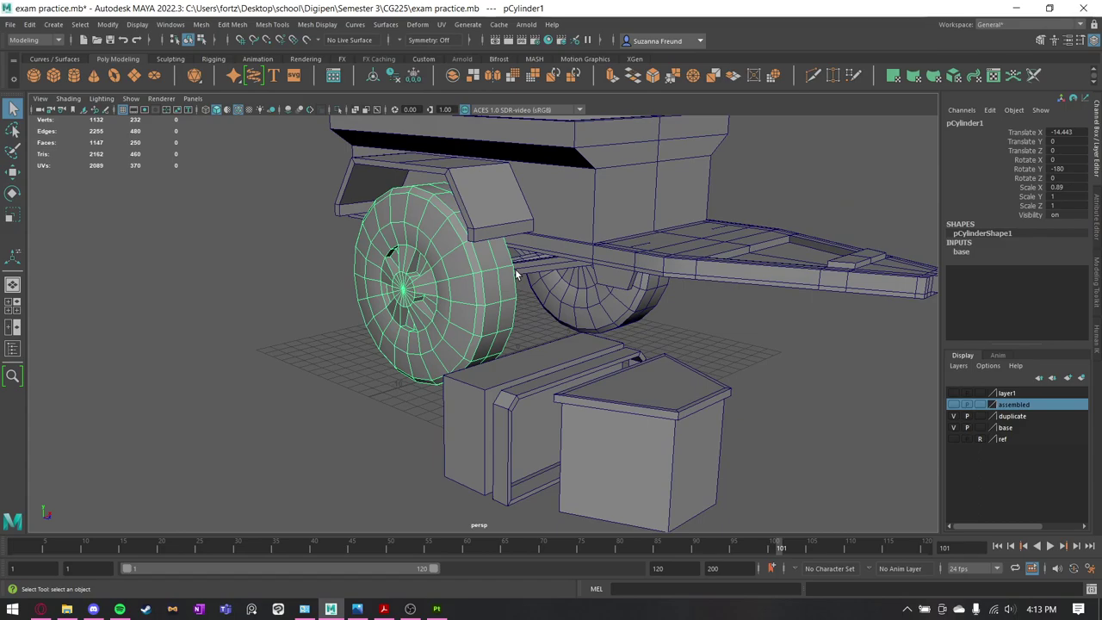
{"action": "left_click_drag", "start_coordinate": [650, 358], "coordinate": [626, 366], "text": "alt"}
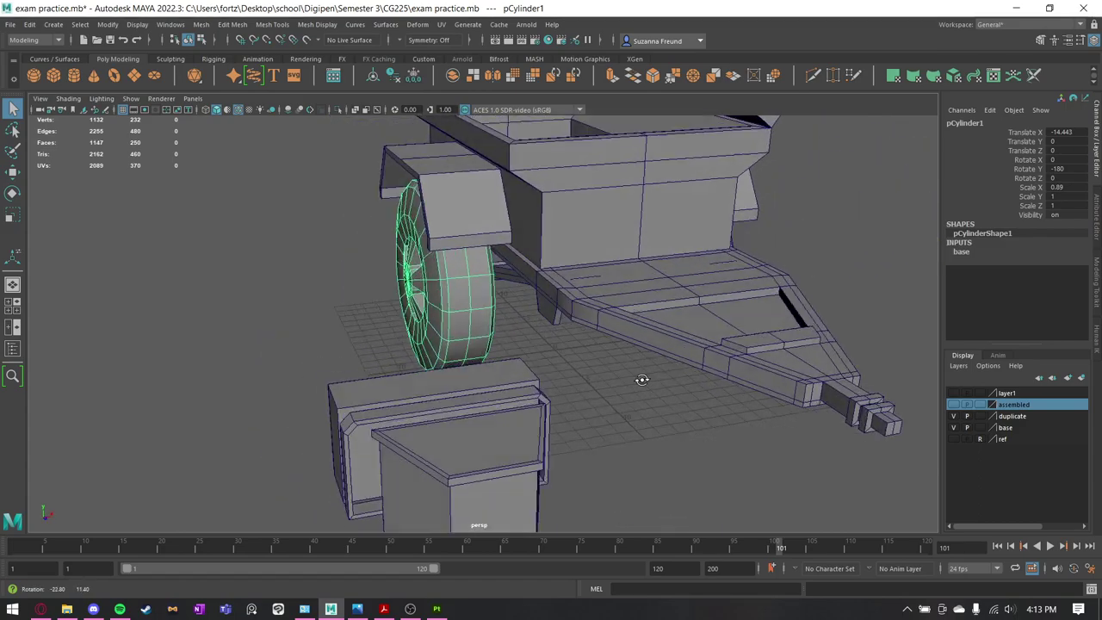
{"action": "left_click_drag", "start_coordinate": [642, 380], "coordinate": [629, 432], "text": "alt"}
{"action": "left_click", "coordinate": [400, 406]}
{"action": "left_click_drag", "start_coordinate": [401, 408], "coordinate": [386, 412], "text": "alt"}
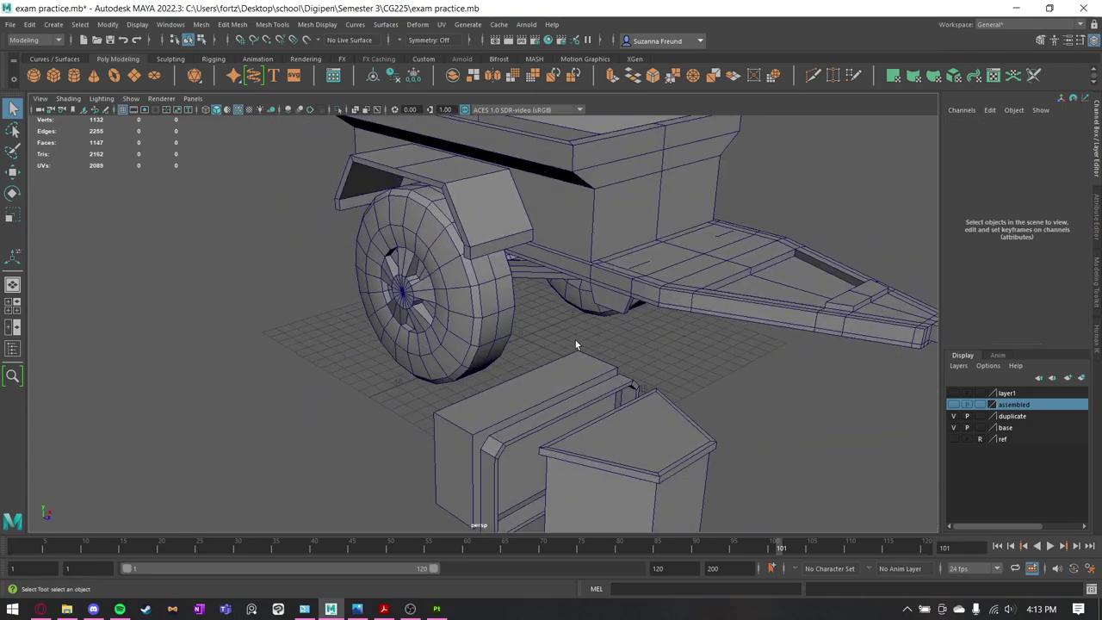
Centre the narrow rectangular box at X 0 and raise it onto the frame in front of the storage box.
{"action": "left_click", "coordinate": [560, 400]}
{"action": "left_click_drag", "start_coordinate": [619, 427], "coordinate": [463, 400], "text": "alt"}
{"action": "left_click", "coordinate": [424, 349]}
{"action": "key", "text": "w"}
{"action": "left_click_drag", "start_coordinate": [504, 440], "coordinate": [459, 456], "text": "alt"}
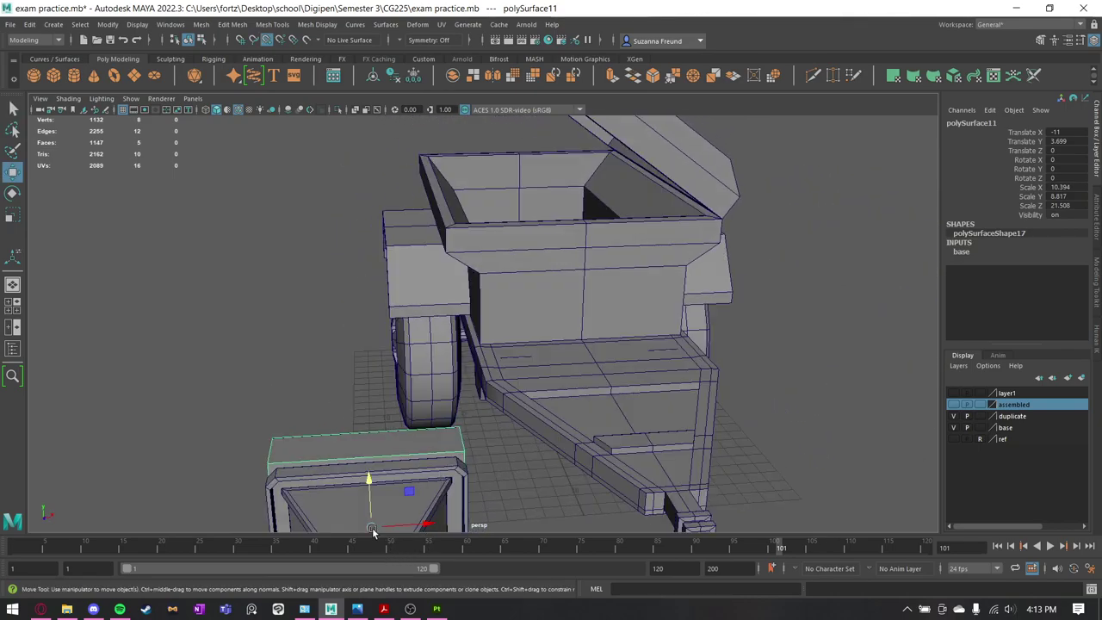
{"action": "left_click_drag", "start_coordinate": [418, 524], "coordinate": [603, 363]}
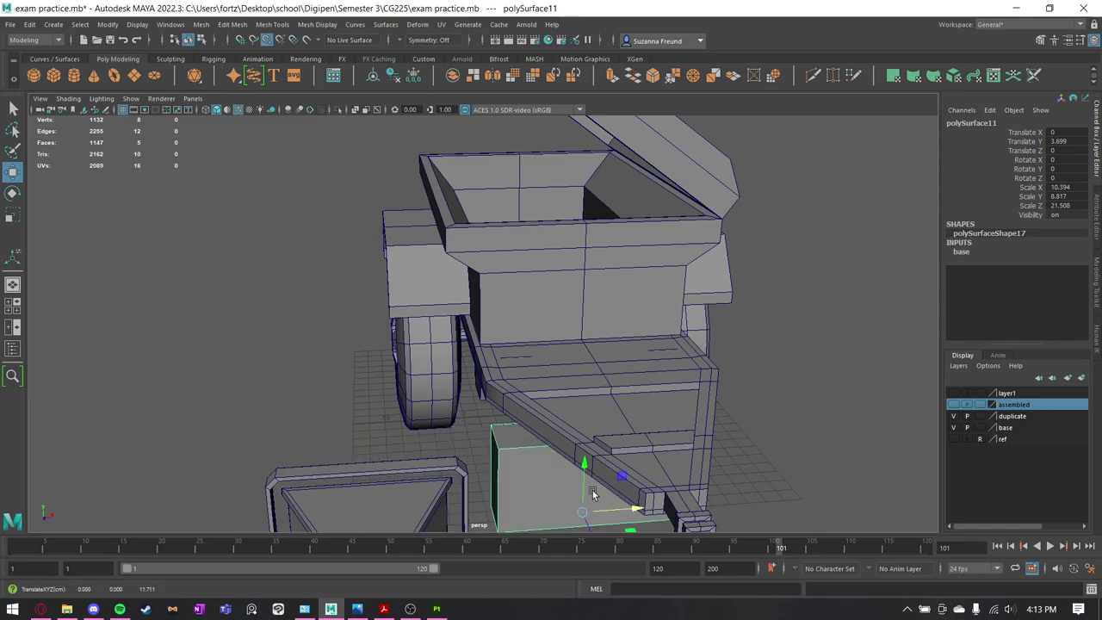
{"action": "left_click_drag", "start_coordinate": [592, 494], "coordinate": [643, 306]}
Centre the chamfered rack frame at X 0 and raise it to Y 12.786, in front of the narrow box.
{"action": "left_click", "coordinate": [514, 400]}
{"action": "left_click_drag", "start_coordinate": [544, 384], "coordinate": [518, 461], "text": "alt"}
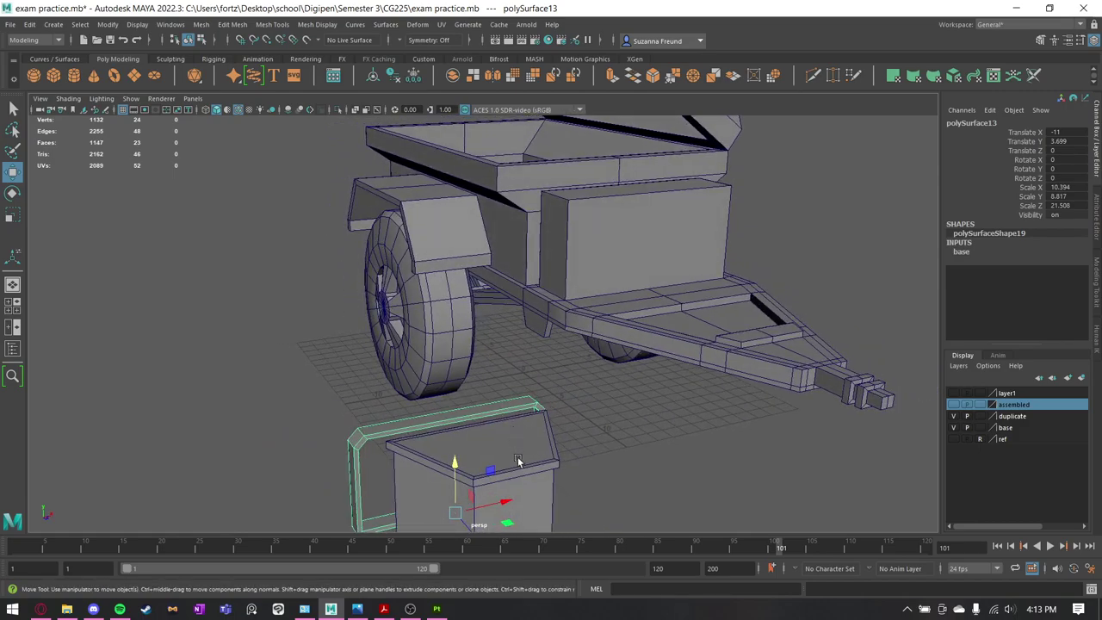
{"action": "left_click_drag", "start_coordinate": [497, 514], "coordinate": [680, 304]}
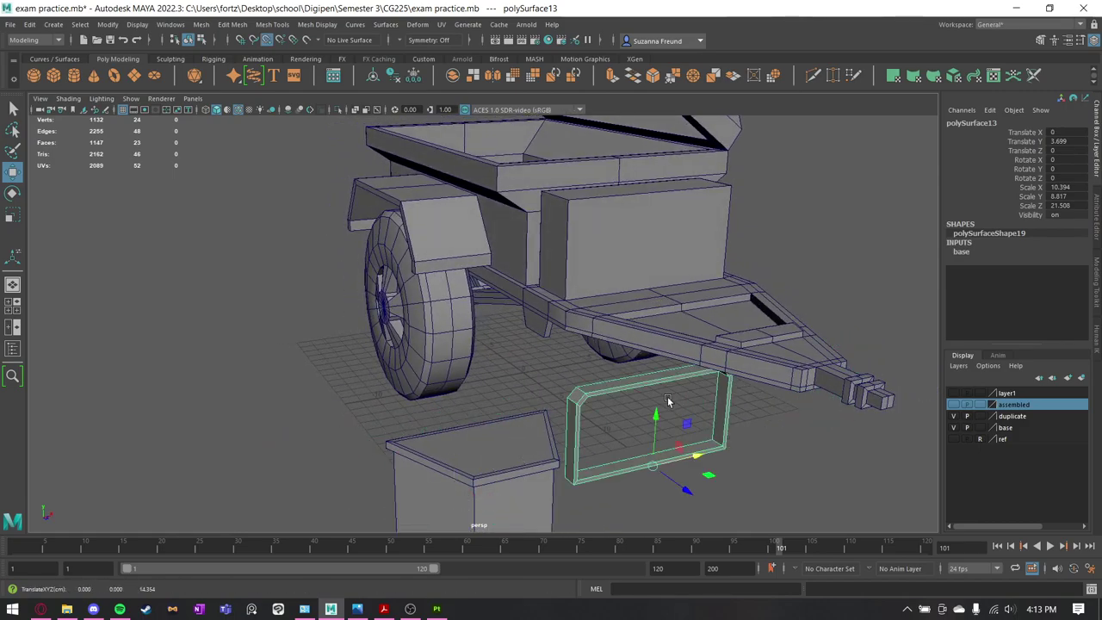
{"action": "left_click_drag", "start_coordinate": [662, 342], "coordinate": [680, 304]}
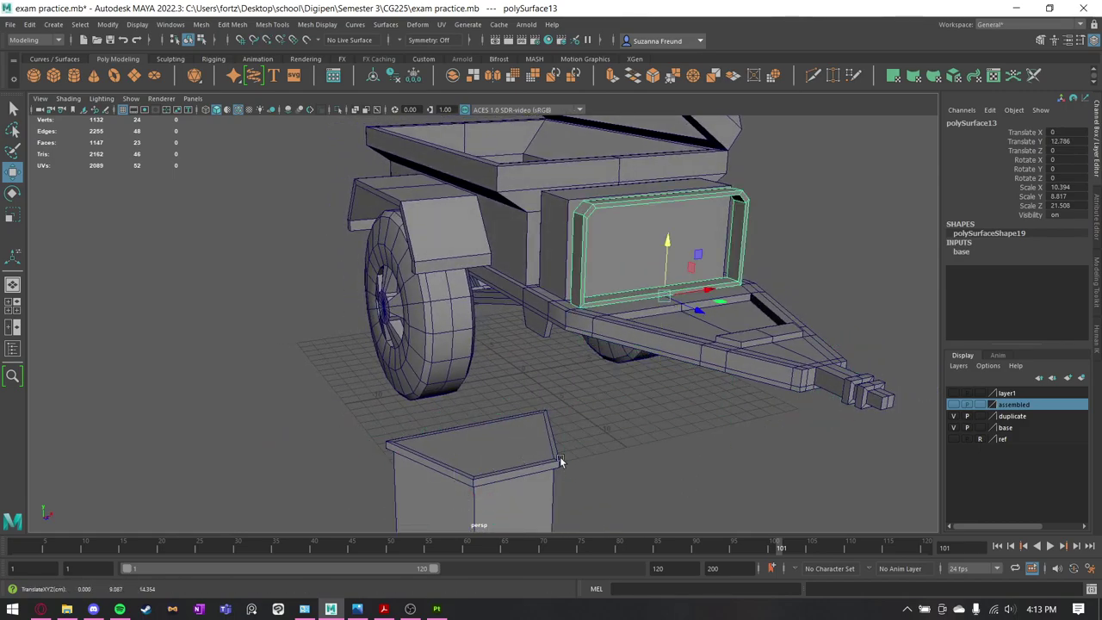
Snap the tapered front tool box to the centre at X 0 and up onto the top of the trailer's drawbar.
{"action": "left_click", "coordinate": [519, 509]}
{"action": "left_click_drag", "start_coordinate": [519, 509], "coordinate": [511, 441], "text": "alt"}
{"action": "key", "text": "v"}
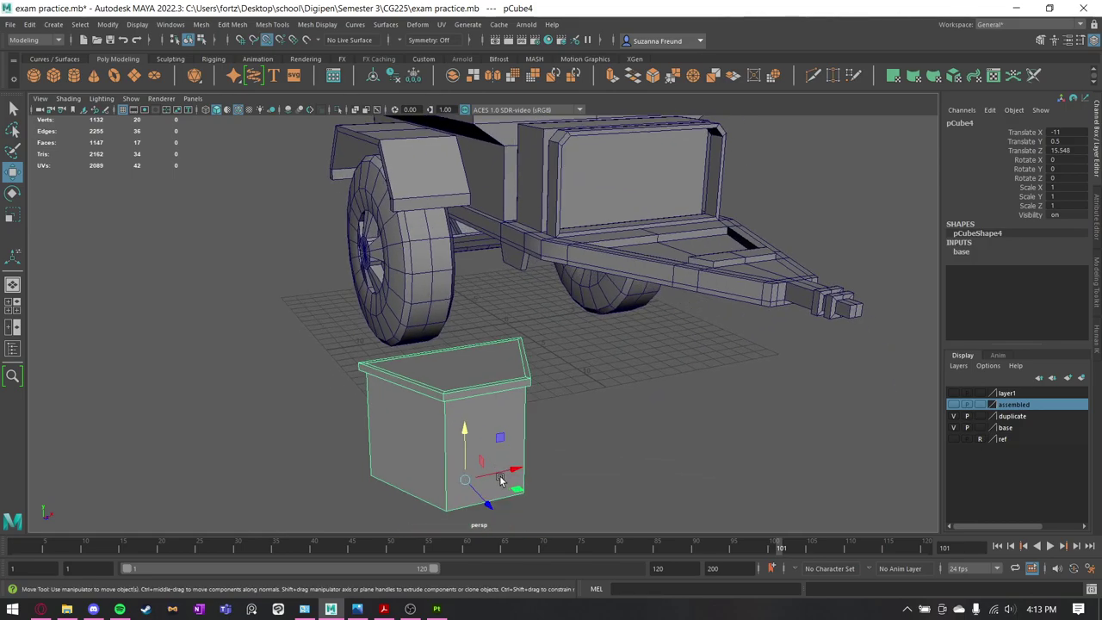
{"action": "left_click_drag", "start_coordinate": [500, 479], "coordinate": [731, 254]}
{"action": "key", "text": "v"}
{"action": "left_click_drag", "start_coordinate": [676, 407], "coordinate": [654, 250]}
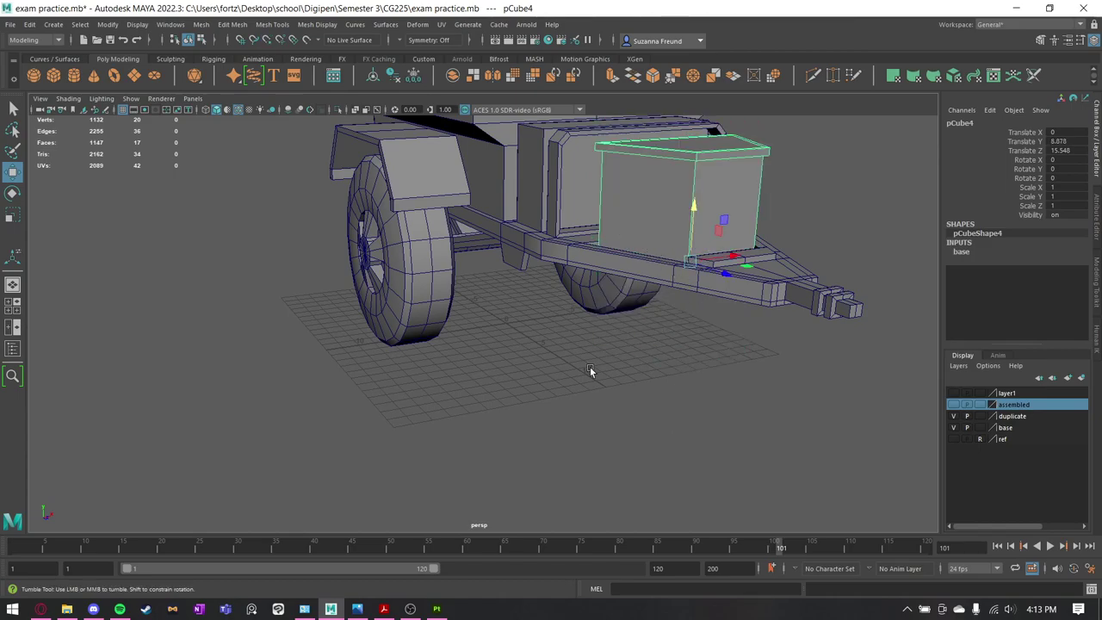
{"action": "left_click_drag", "start_coordinate": [591, 370], "coordinate": [676, 348], "text": "alt"}
{"action": "left_click", "coordinate": [675, 269]}
Select every trailer part, open the UV Editor and lay out all of their UV shells together in the unit square.
{"action": "left_click_drag", "start_coordinate": [675, 268], "coordinate": [238, 219], "text": "alt"}
{"action": "left_click_drag", "start_coordinate": [176, 154], "coordinate": [688, 487]}
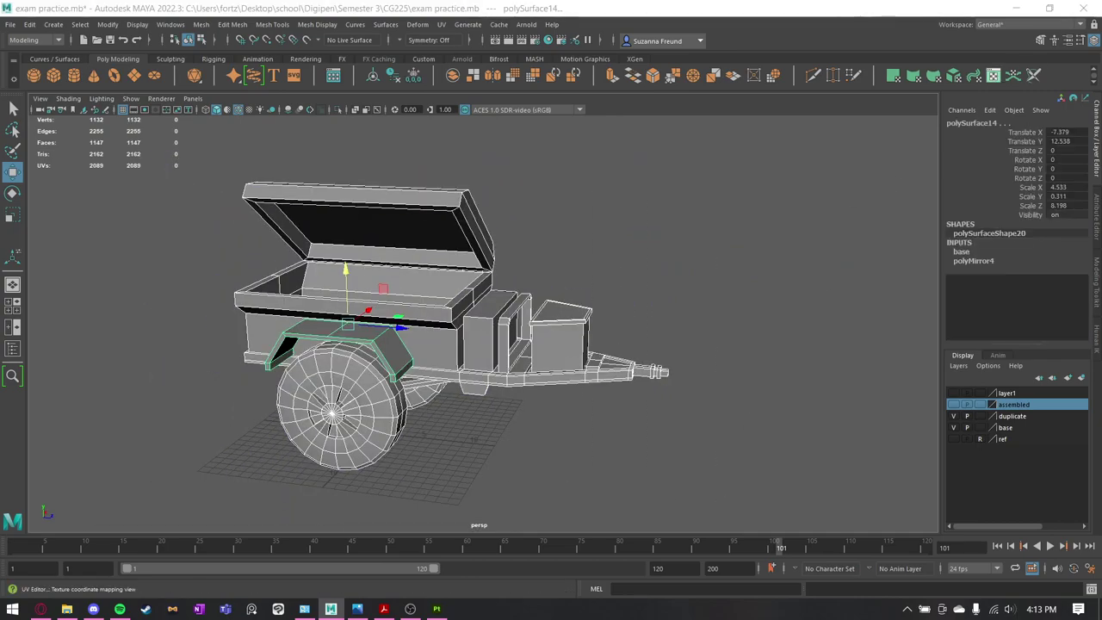
{"action": "left_click_drag", "start_coordinate": [1101, 176], "coordinate": [656, 101]}
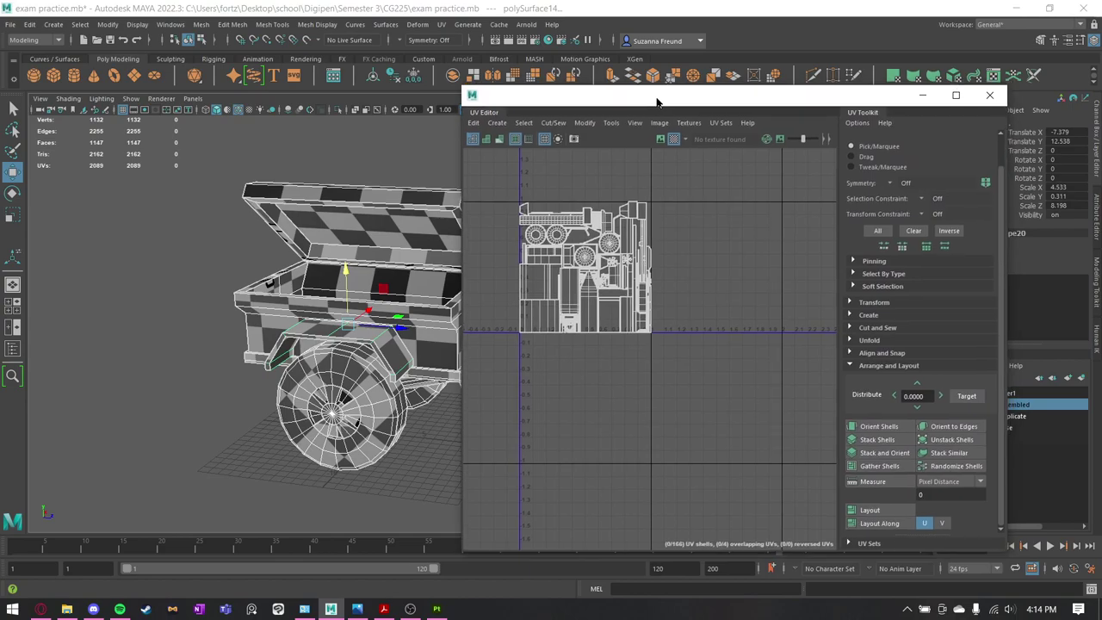
{"action": "right_click_drag", "start_coordinate": [684, 269], "coordinate": [637, 256]}
{"action": "middle_click_drag", "start_coordinate": [642, 255], "coordinate": [676, 285], "text": "alt"}
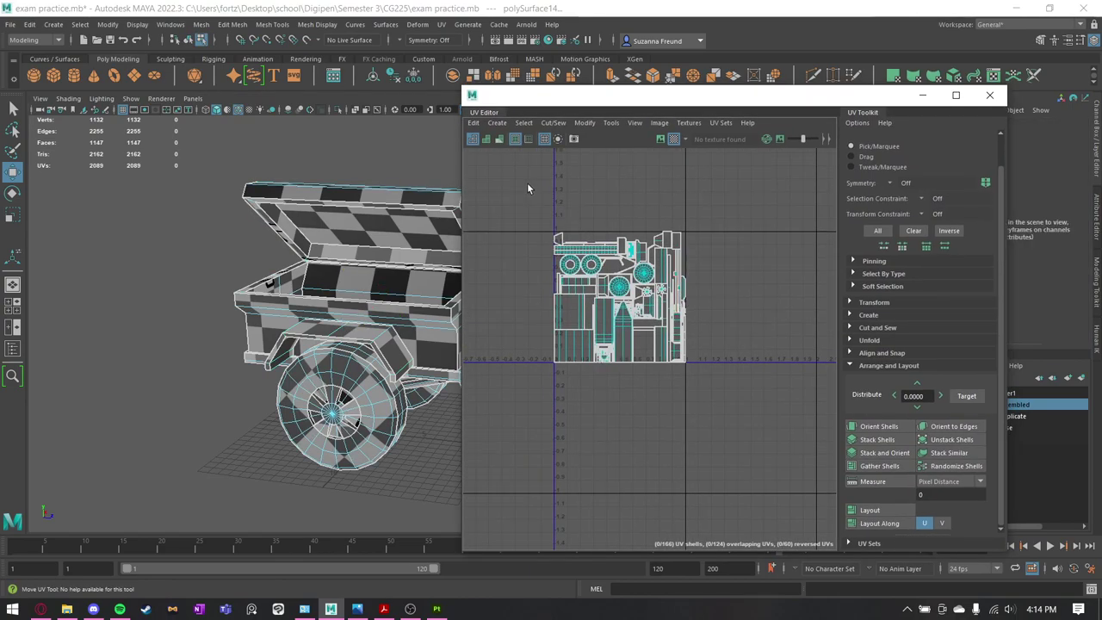
{"action": "left_click_drag", "start_coordinate": [526, 184], "coordinate": [786, 470]}
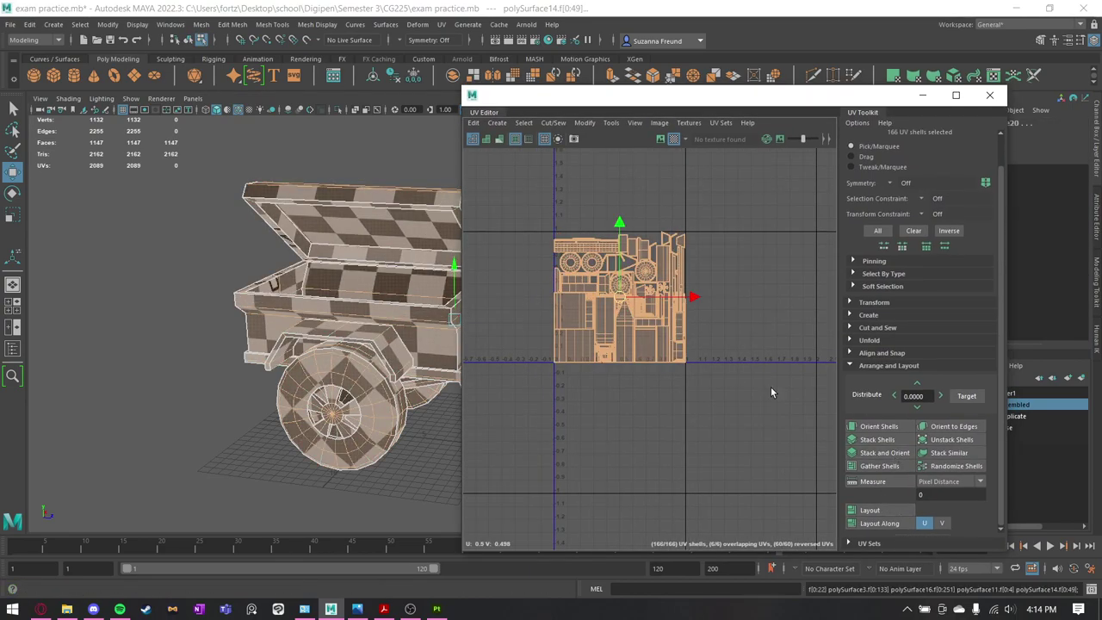
{"action": "left_click", "coordinate": [678, 407]}
Close the UV Editor and return all trailer parts to object mode with nothing selected.
{"action": "left_click_drag", "start_coordinate": [370, 289], "coordinate": [351, 271], "text": "alt"}
{"action": "key", "text": "q"}
{"action": "left_click", "coordinate": [989, 95]}
{"action": "left_click", "coordinate": [580, 93]}
{"action": "key", "text": "a"}
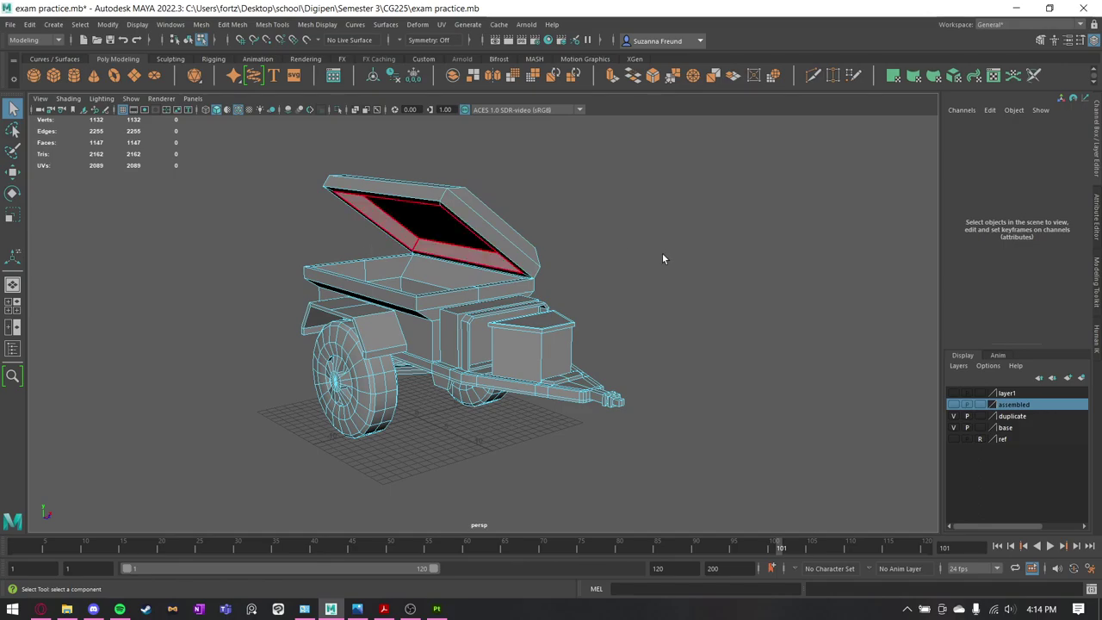
{"action": "left_click_drag", "start_coordinate": [662, 256], "coordinate": [576, 291], "text": "alt"}
{"action": "left_click", "coordinate": [480, 255]}
{"action": "left_click_drag", "start_coordinate": [480, 255], "coordinate": [499, 280], "text": "alt"}
{"action": "left_click_drag", "start_coordinate": [329, 173], "coordinate": [655, 440], "text": "ctrl"}
{"action": "left_click_drag", "start_coordinate": [504, 270], "coordinate": [505, 239], "text": "alt"}
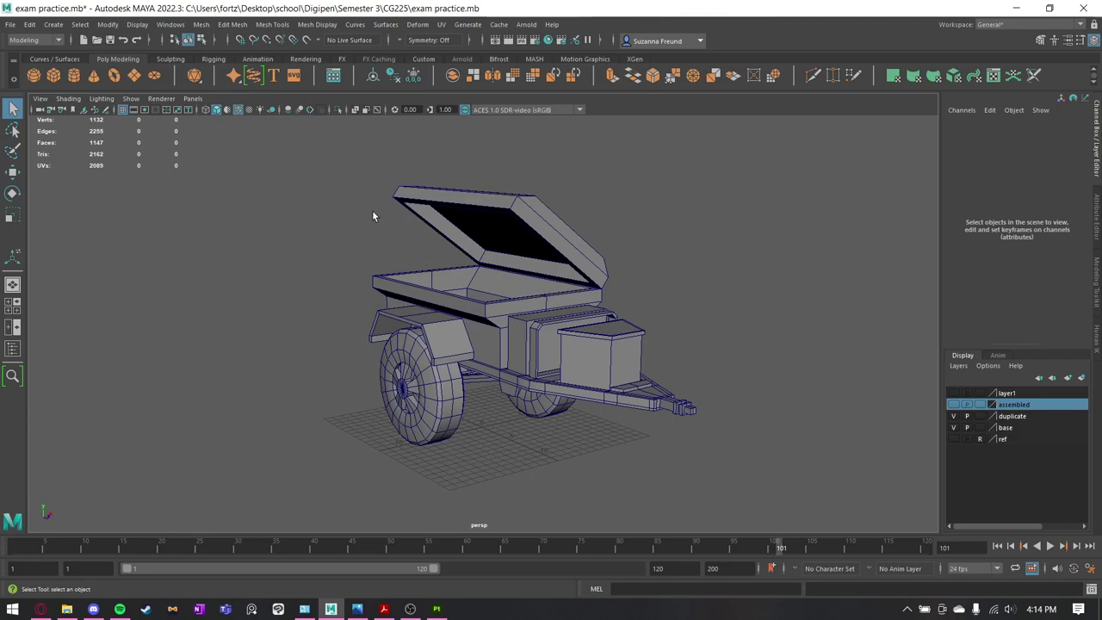
Save the scene under the new name exam practice_02.mb in the CG225 folder.
{"action": "left_click_drag", "start_coordinate": [326, 172], "coordinate": [729, 465]}
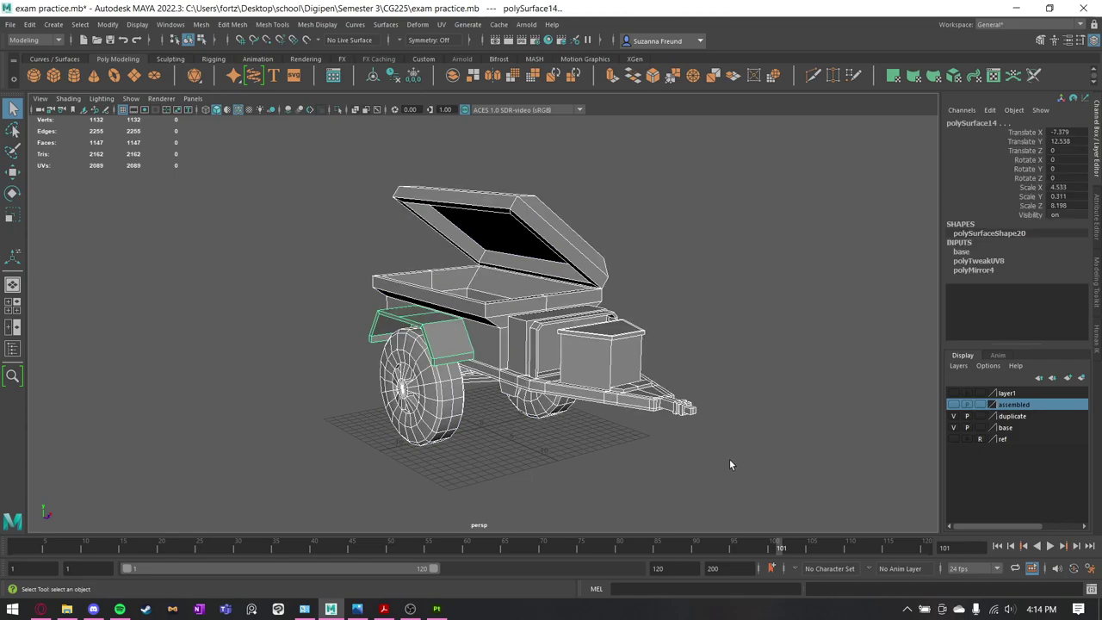
{"action": "left_click", "coordinate": [754, 416]}
{"action": "left_click", "coordinate": [30, 24]}
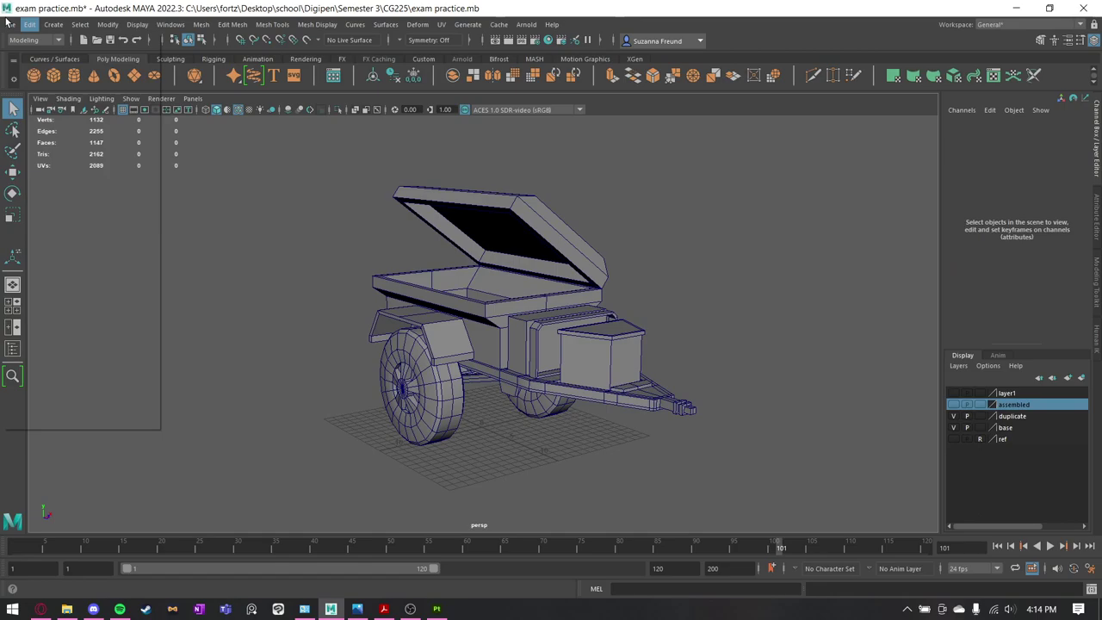
{"action": "left_click", "coordinate": [10, 24]}
{"action": "left_click", "coordinate": [37, 84]}
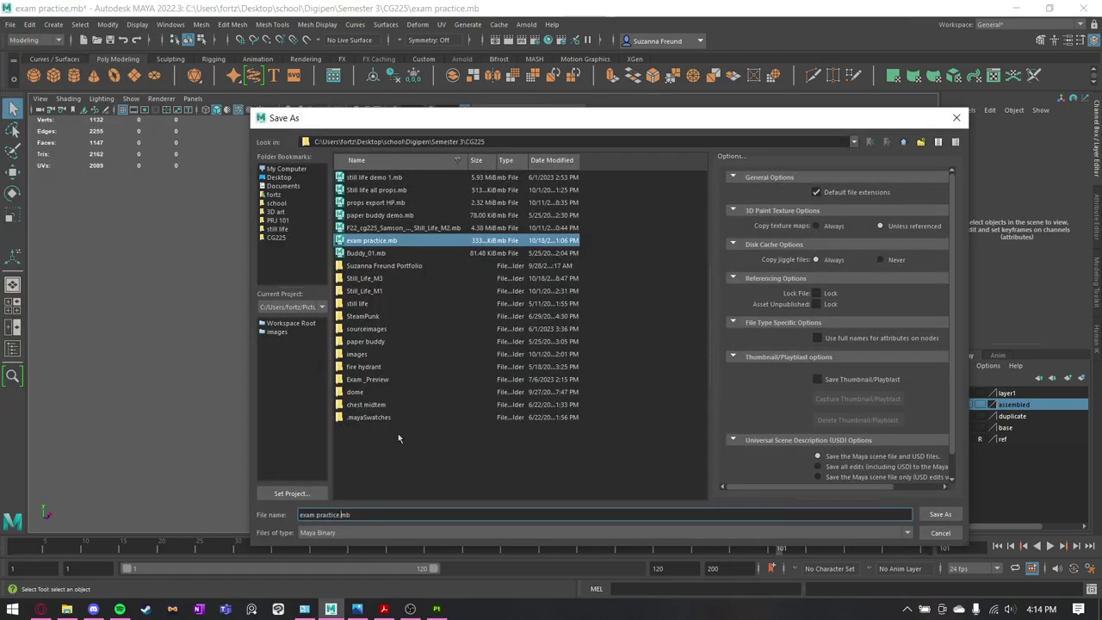
{"action": "type", "text": "_02"}
{"action": "key", "text": "Return"}
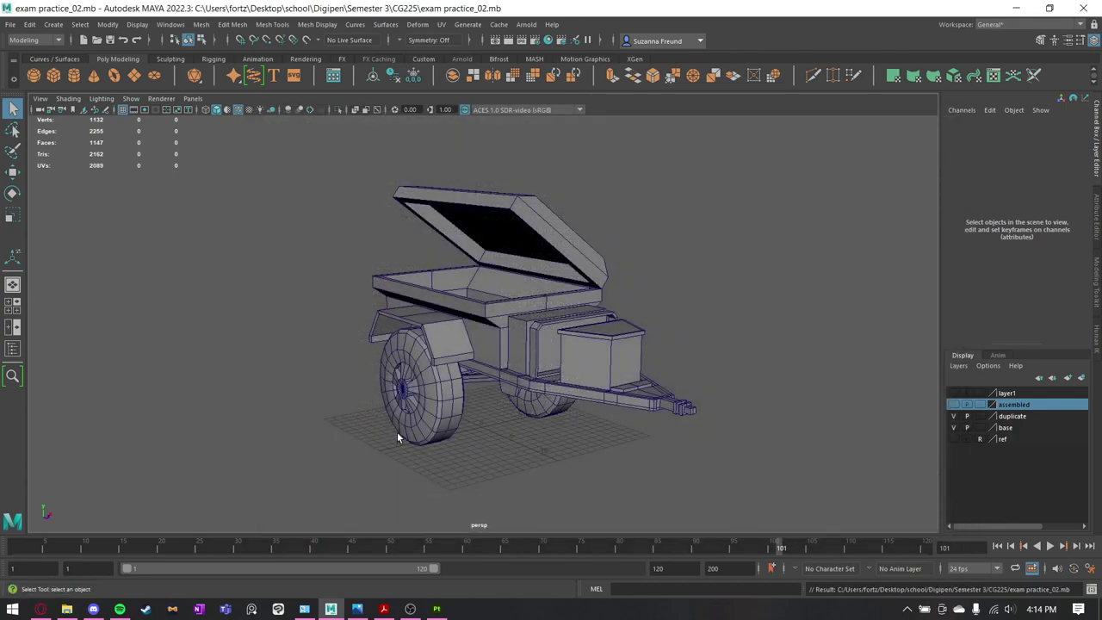
Select all trailer parts and export the selection as an FBX file named trailer into the CG225 folder.
{"action": "right_click_drag", "start_coordinate": [317, 192], "coordinate": [343, 203]}
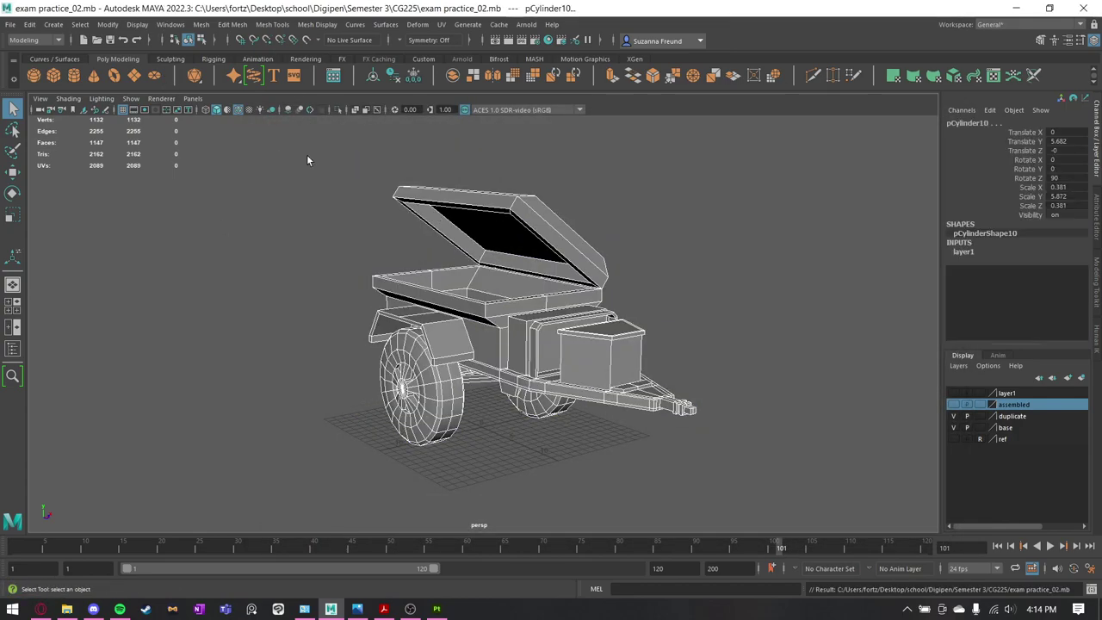
{"action": "left_click_drag", "start_coordinate": [307, 155], "coordinate": [761, 475]}
{"action": "left_click", "coordinate": [763, 482]}
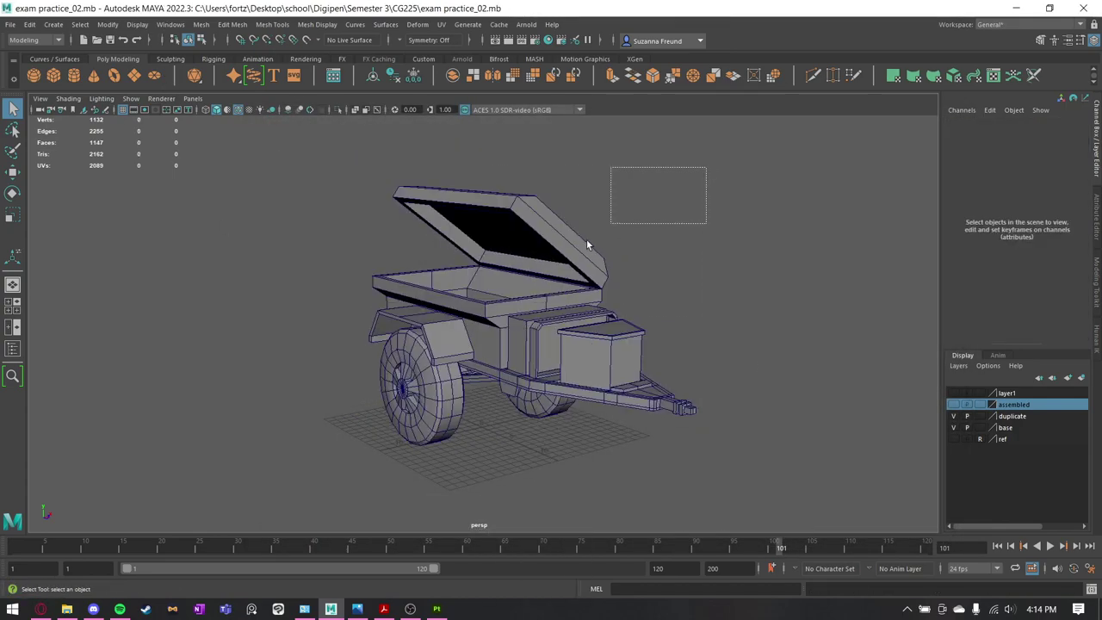
{"action": "left_click_drag", "start_coordinate": [587, 246], "coordinate": [328, 472]}
{"action": "left_click", "coordinate": [10, 24]}
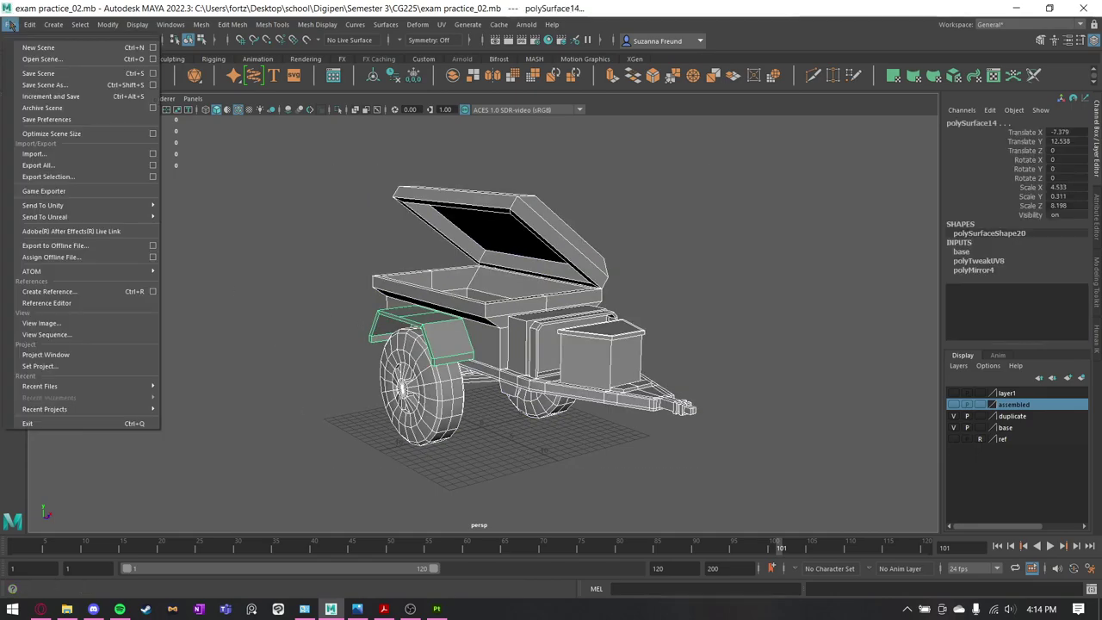
{"action": "left_click", "coordinate": [54, 177]}
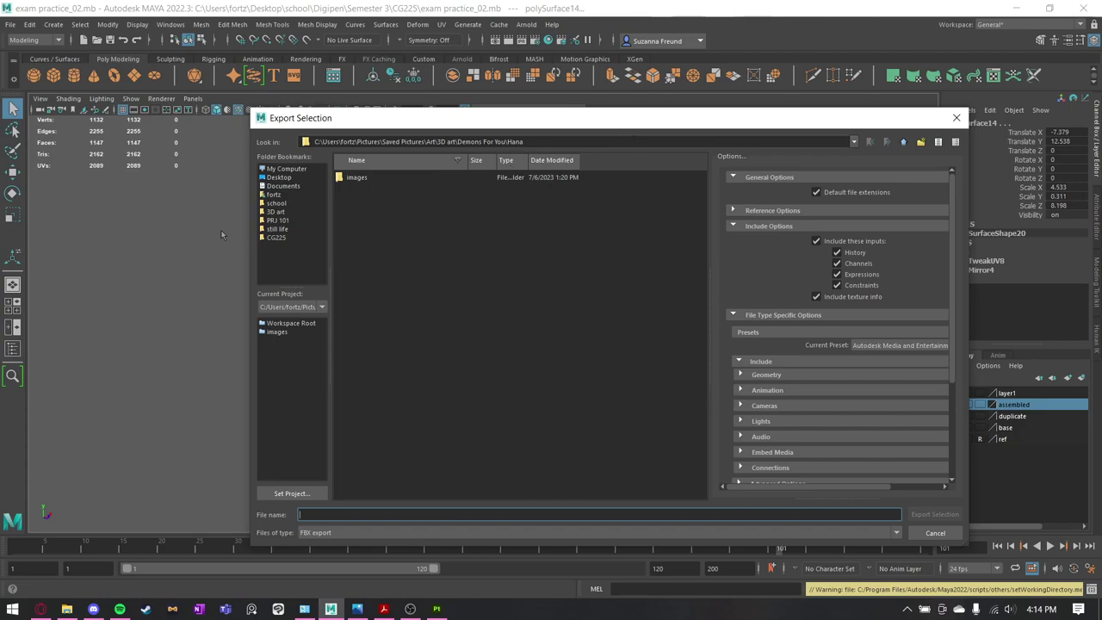
{"action": "left_click", "coordinate": [277, 237]}
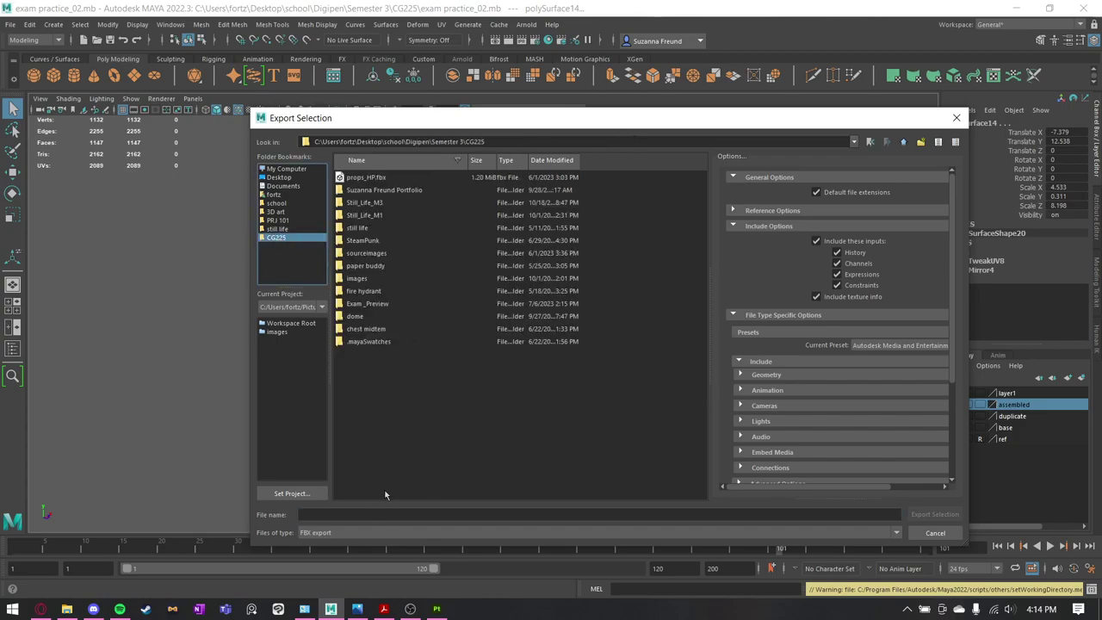
{"action": "left_click", "coordinate": [386, 512]}
{"action": "type", "text": "trailer"}
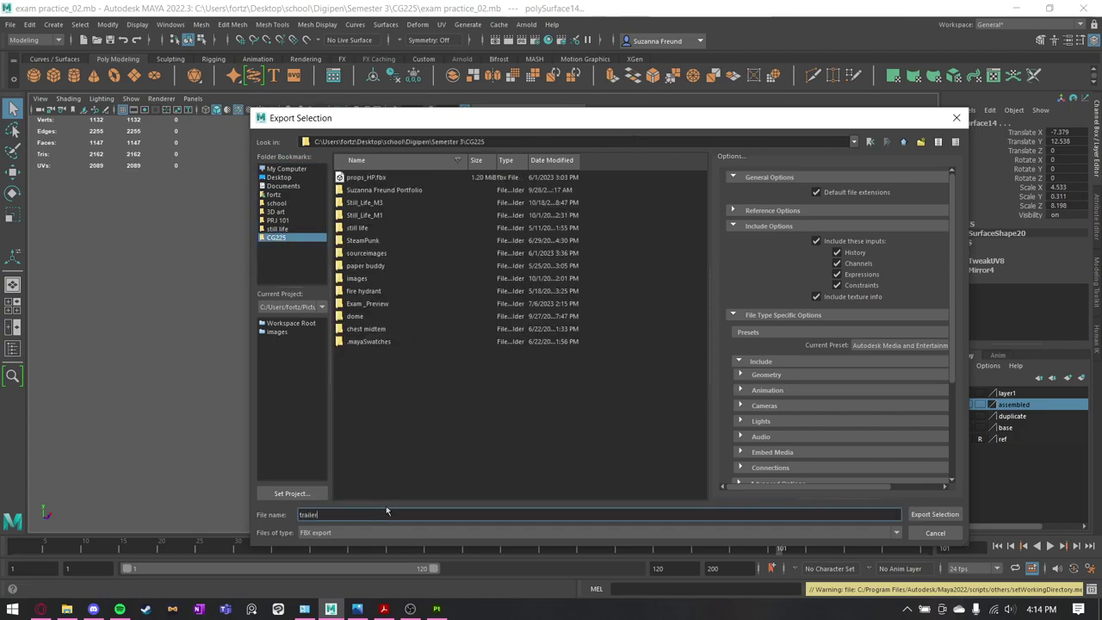
{"action": "key", "text": "Return"}
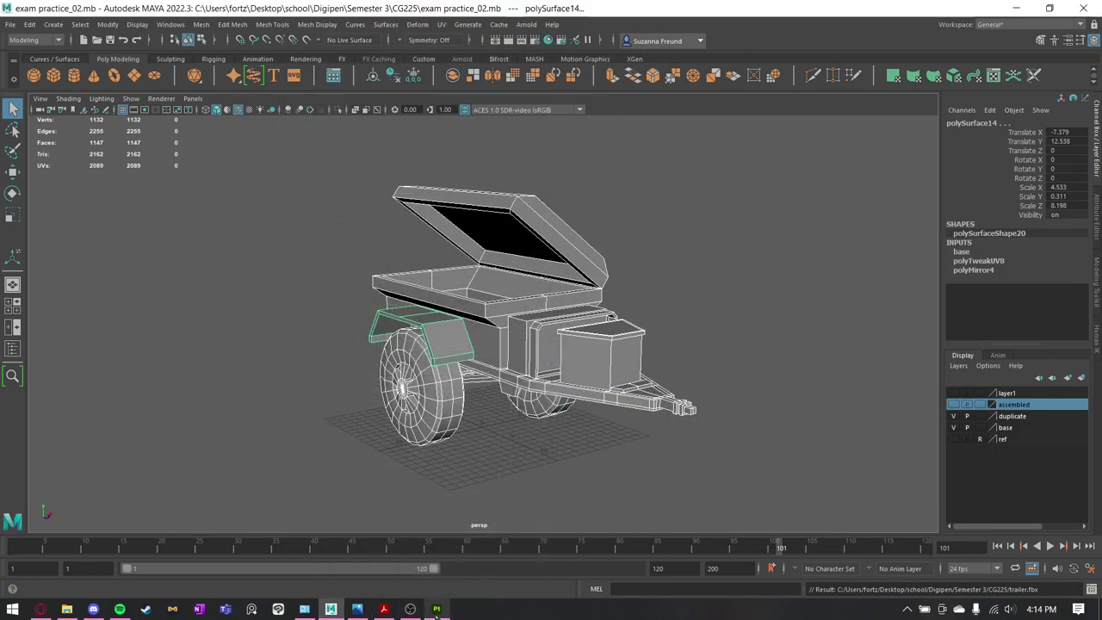
Switch to Adobe Substance 3D Painter and start a new project with a document resolution of 2048.
{"action": "left_click", "coordinate": [437, 609]}
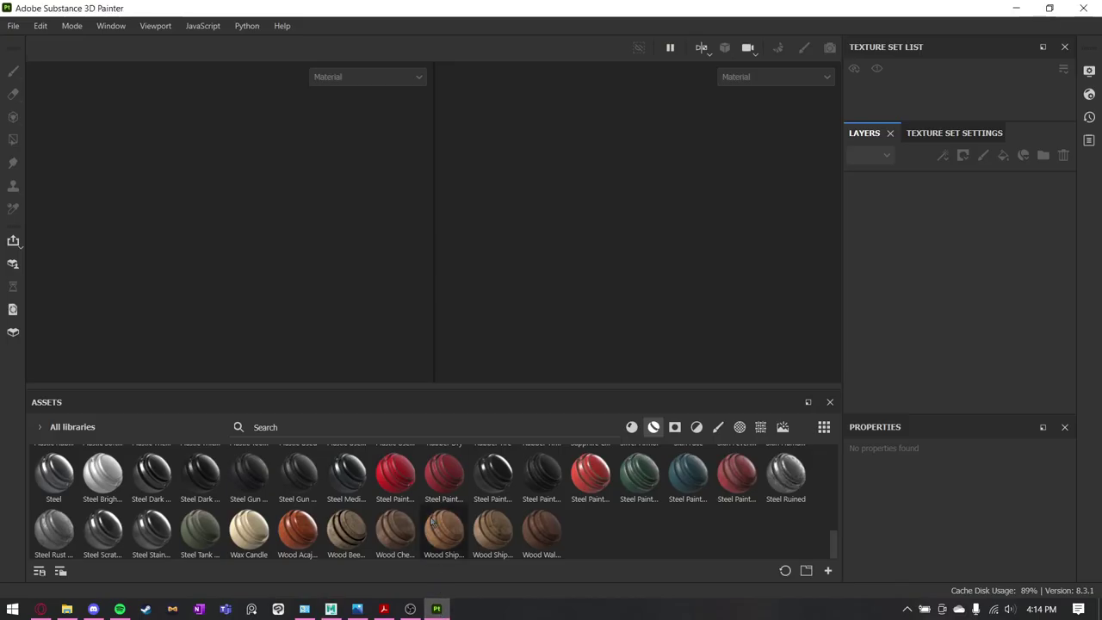
{"action": "left_click", "coordinate": [13, 26]}
{"action": "left_click", "coordinate": [18, 31]}
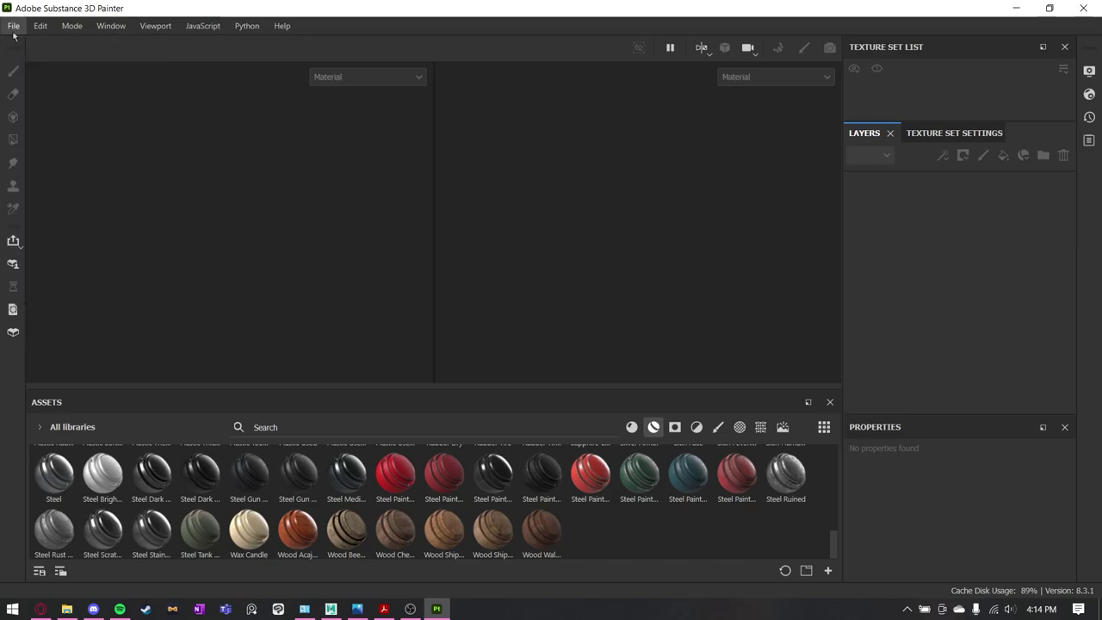
{"action": "left_click", "coordinate": [15, 31]}
{"action": "left_click", "coordinate": [19, 47]}
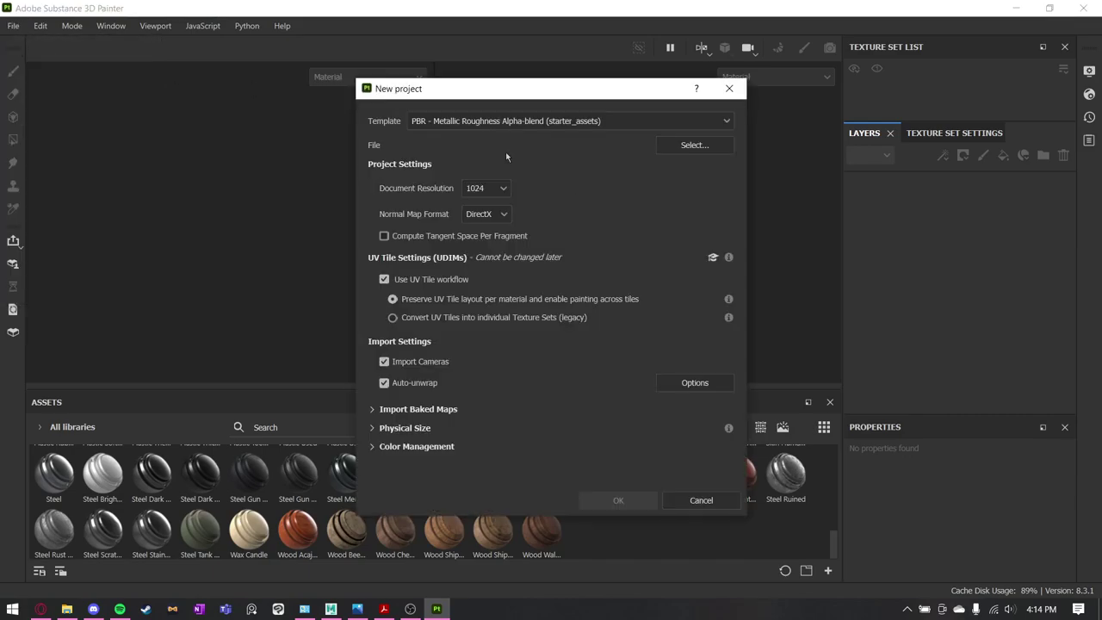
{"action": "left_click", "coordinate": [502, 187]}
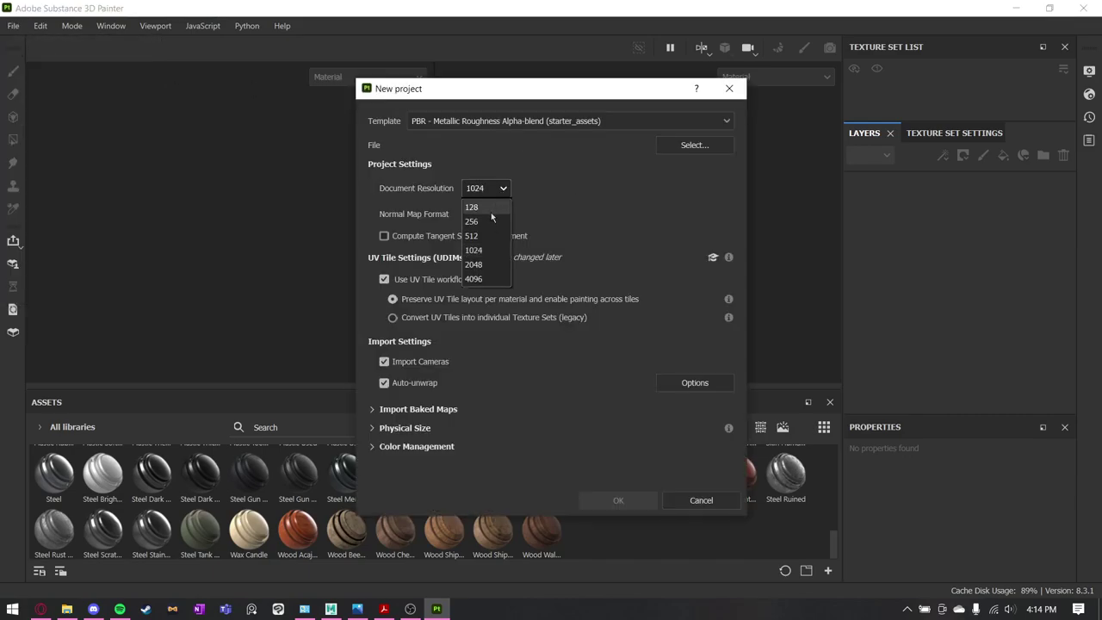
{"action": "left_click", "coordinate": [473, 264]}
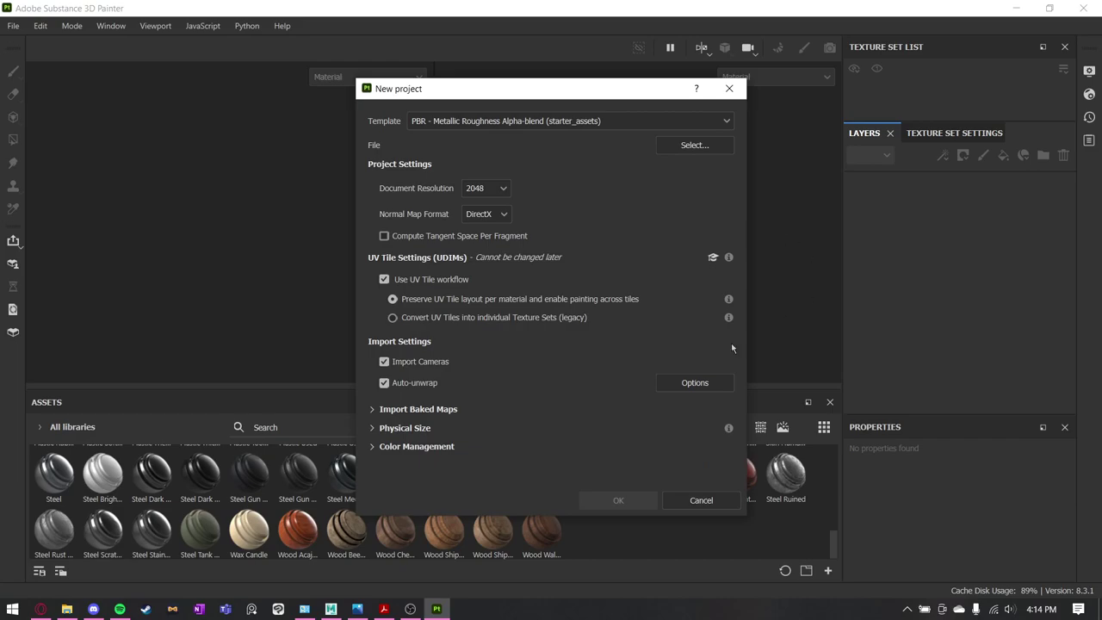
Choose trailer.fbx from the Semester 3 CG225 folder as the new project's mesh file.
{"action": "left_click", "coordinate": [694, 144]}
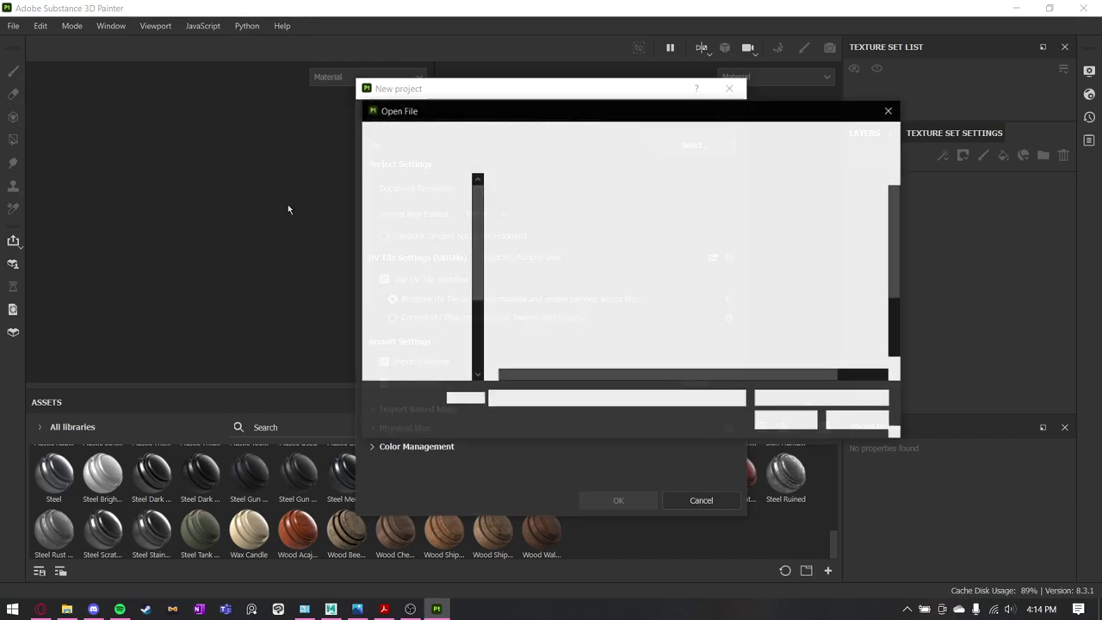
{"action": "scroll", "coordinate": [423, 244], "scroll_direction": "up", "scroll_amount": 4}
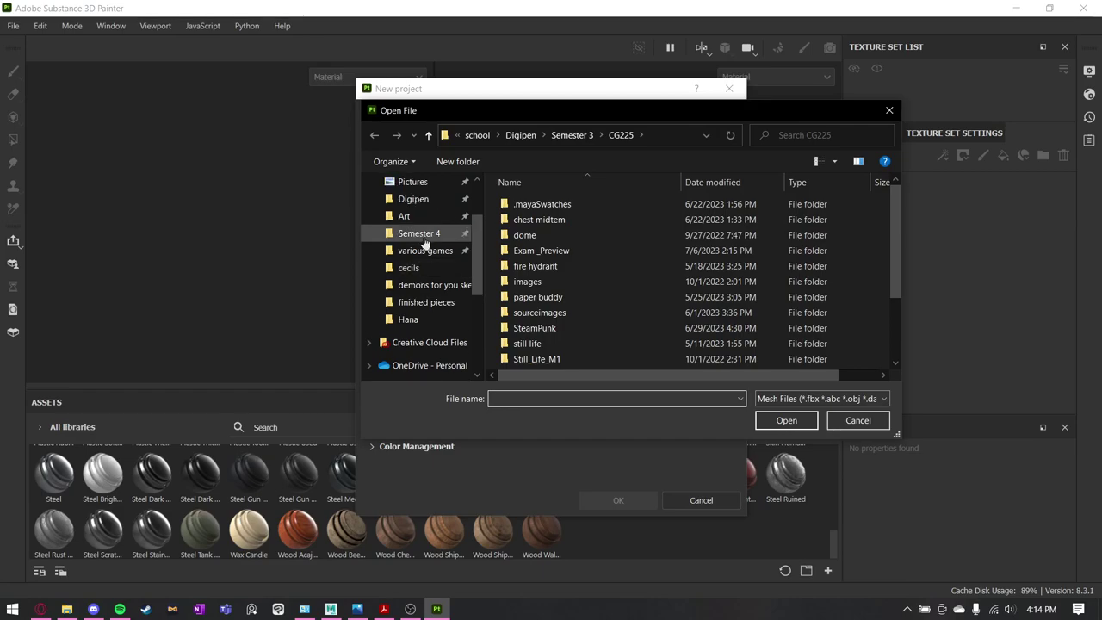
{"action": "left_click", "coordinate": [426, 236]}
{"action": "left_click", "coordinate": [428, 135]}
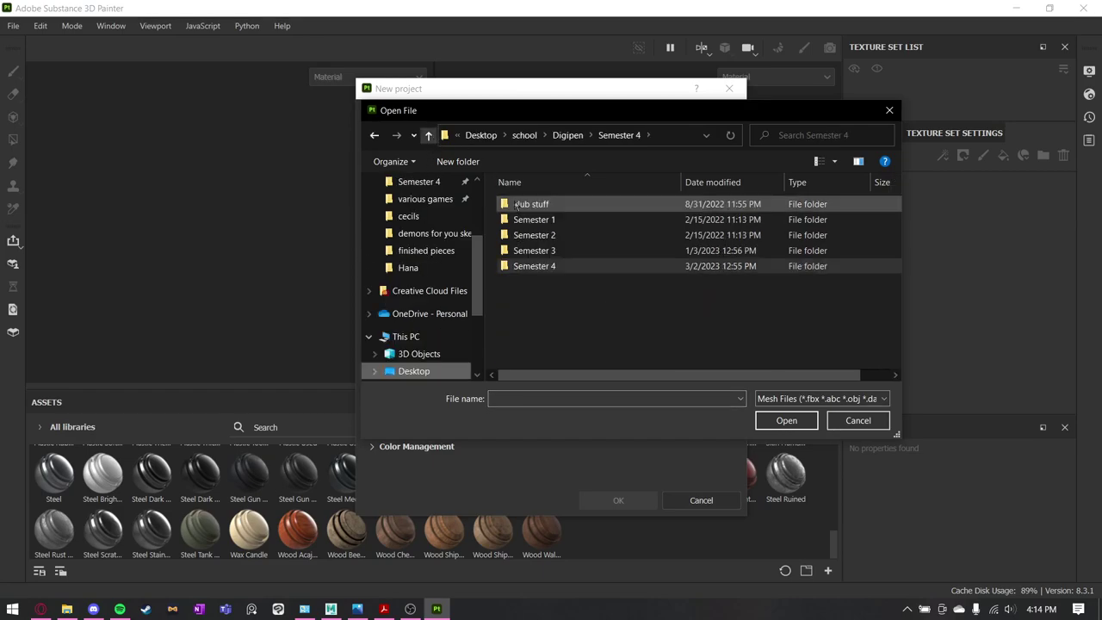
{"action": "double_click", "coordinate": [556, 249]}
{"action": "double_click", "coordinate": [545, 234]}
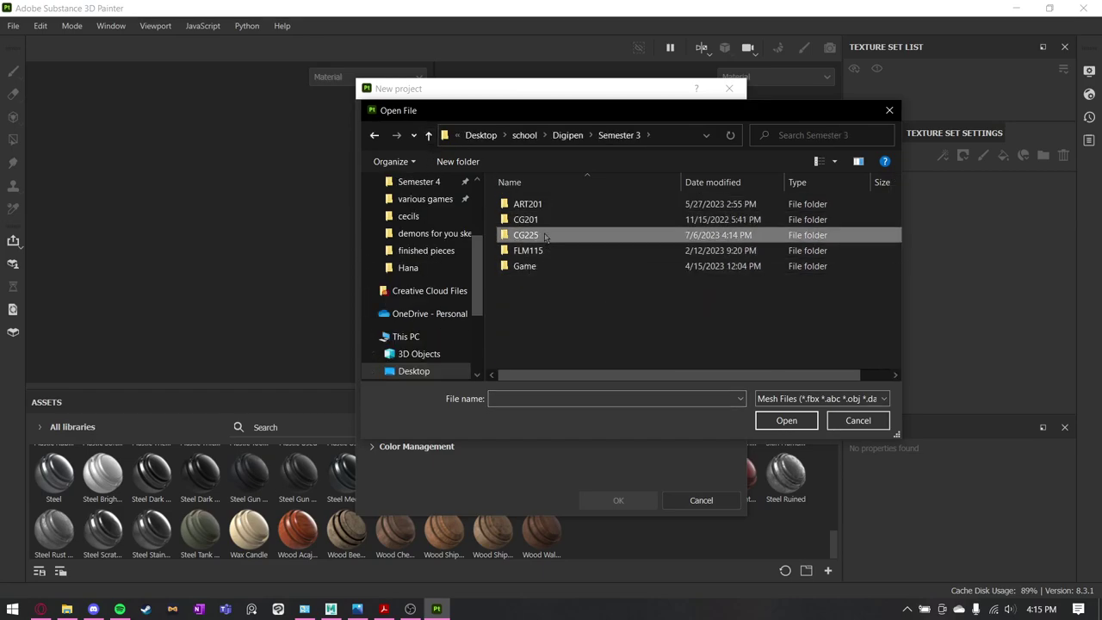
{"action": "scroll", "coordinate": [561, 238], "scroll_direction": "down", "scroll_amount": 1}
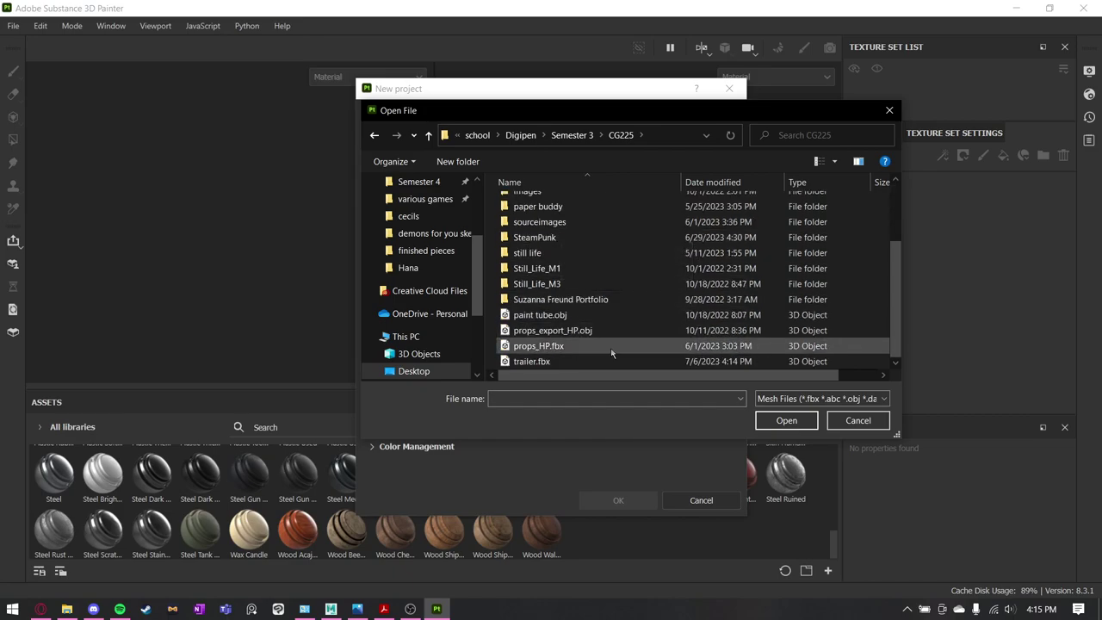
{"action": "double_click", "coordinate": [556, 362]}
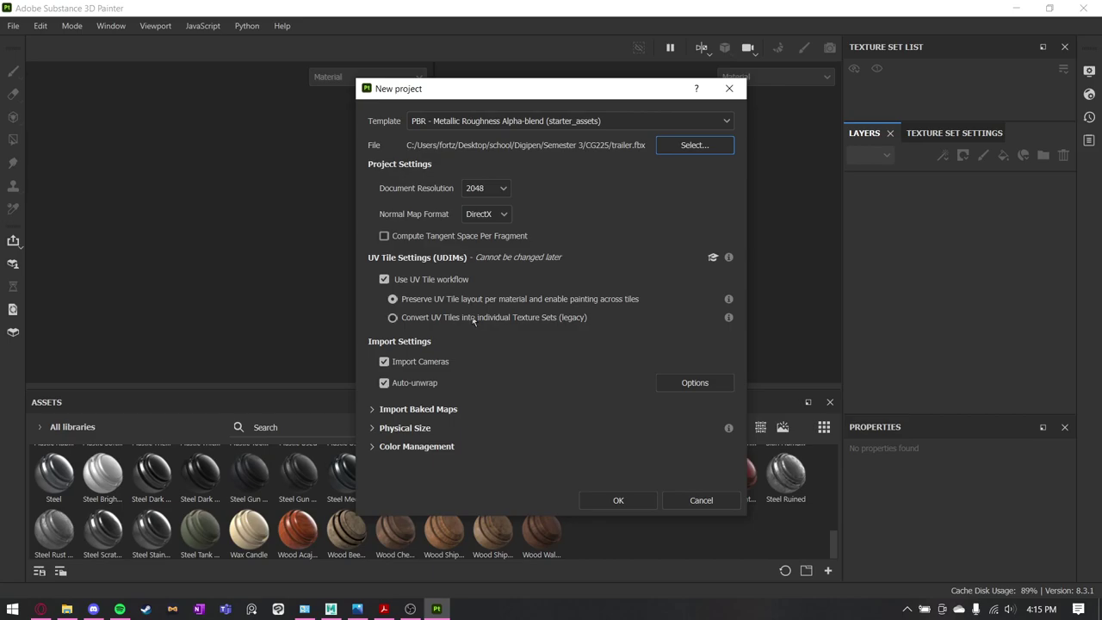
Turn off the UV Tile workflow and create the project with the trailer mesh.
{"action": "left_click", "coordinate": [385, 280]}
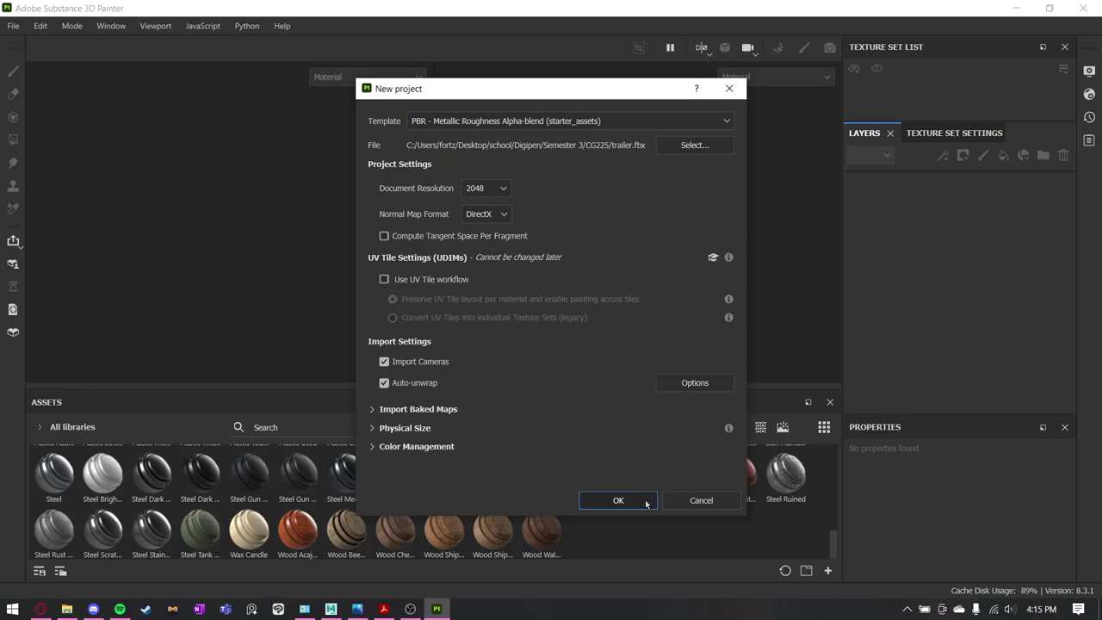
{"action": "left_click", "coordinate": [618, 500]}
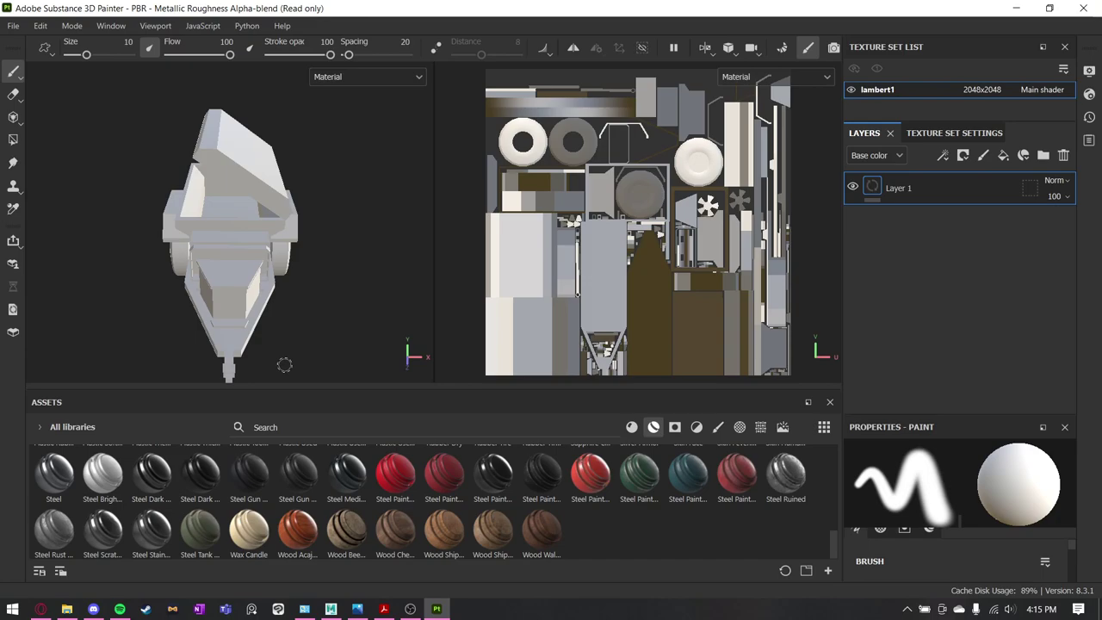
{"action": "left_click_drag", "start_coordinate": [363, 315], "coordinate": [239, 320], "text": "alt"}
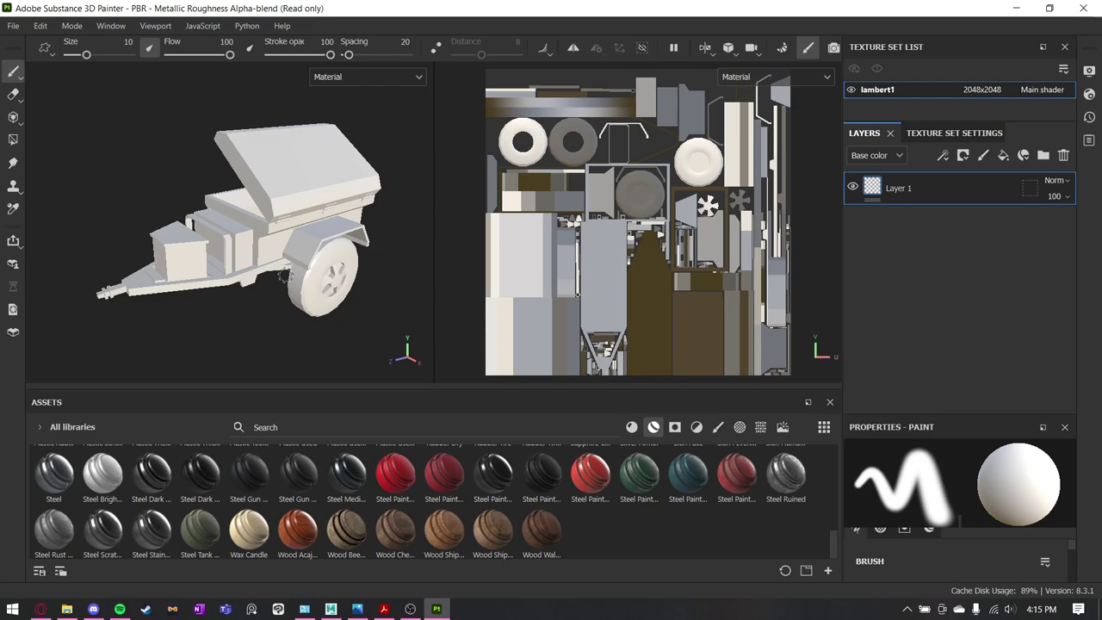
Open the mesh map baking settings, use the low poly mesh as high poly mesh and set the output size to 2048.
{"action": "left_click", "coordinate": [953, 132]}
{"action": "scroll", "coordinate": [1009, 260], "scroll_direction": "down", "scroll_amount": 5}
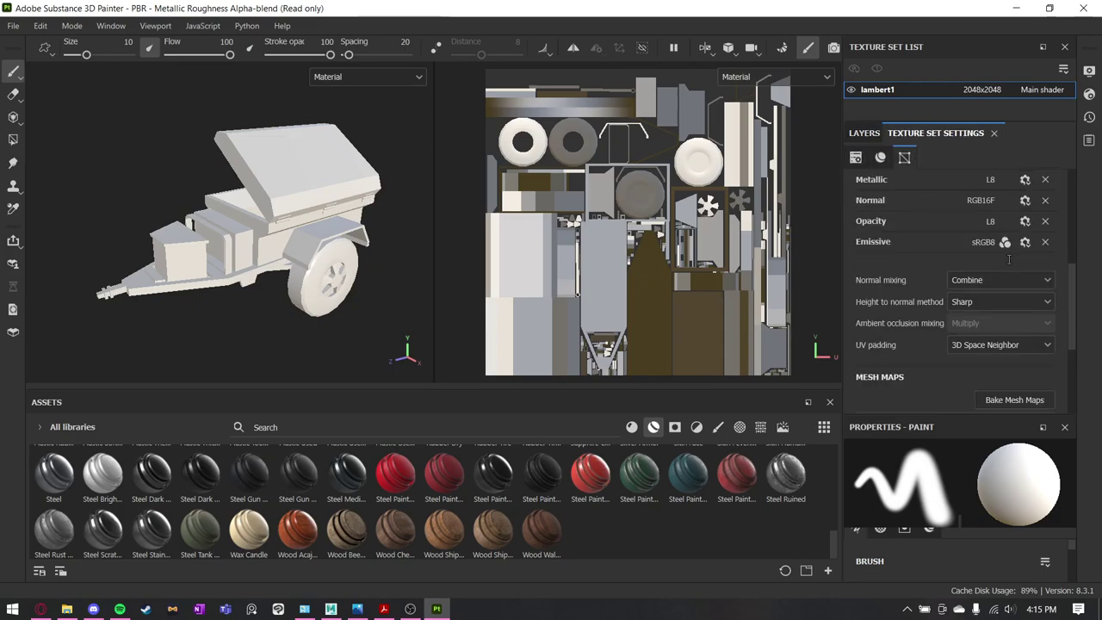
{"action": "scroll", "coordinate": [1019, 345], "scroll_direction": "down", "scroll_amount": 3}
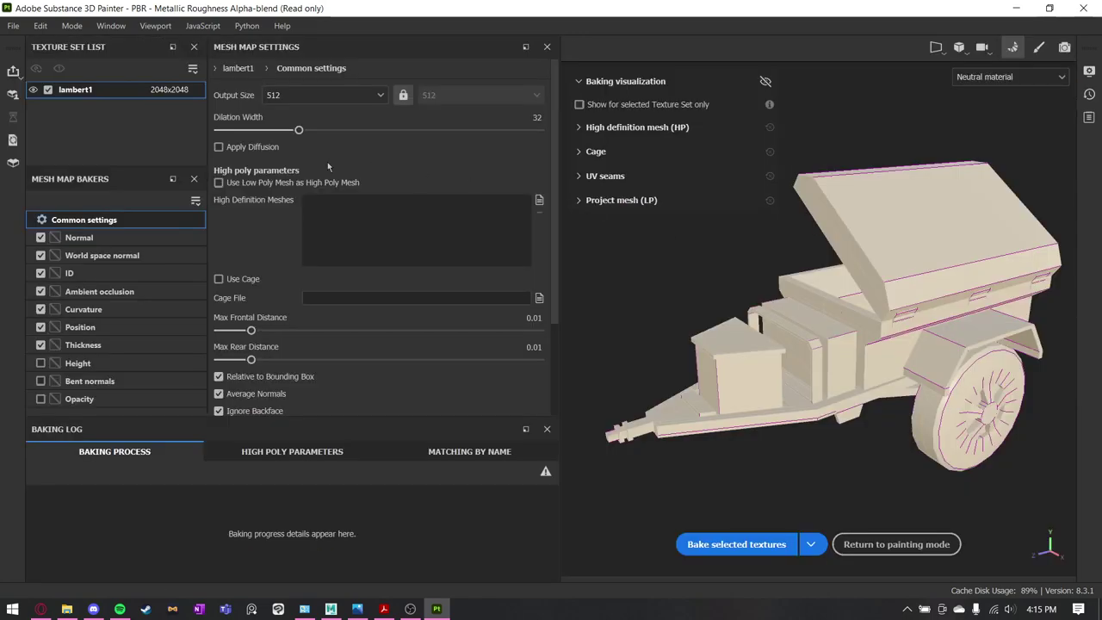
{"action": "left_click", "coordinate": [287, 96]}
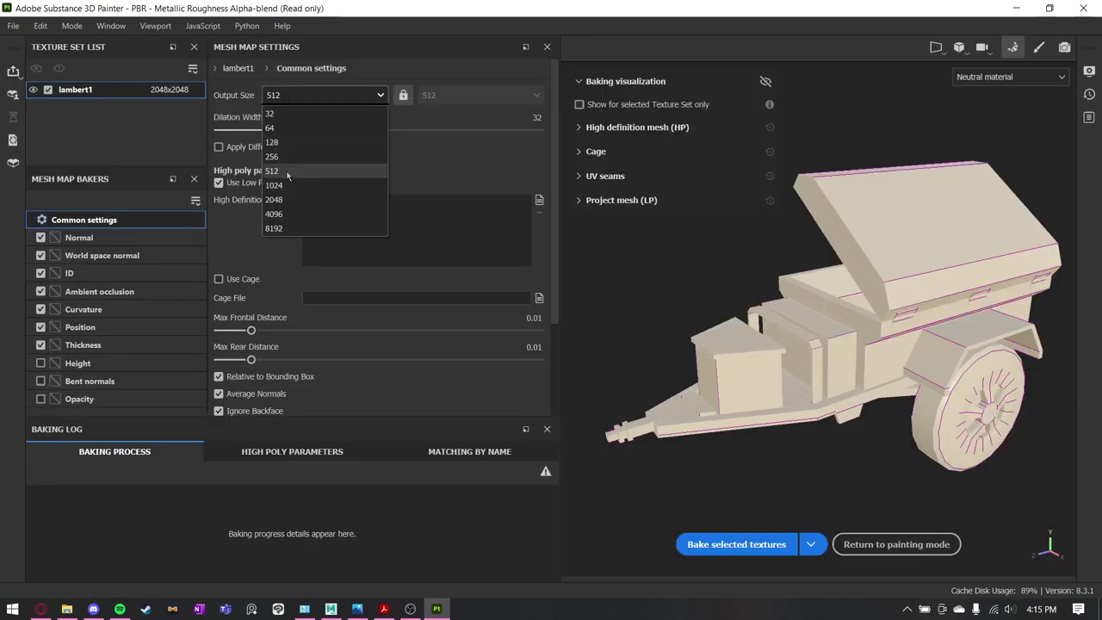
{"action": "left_click", "coordinate": [282, 200]}
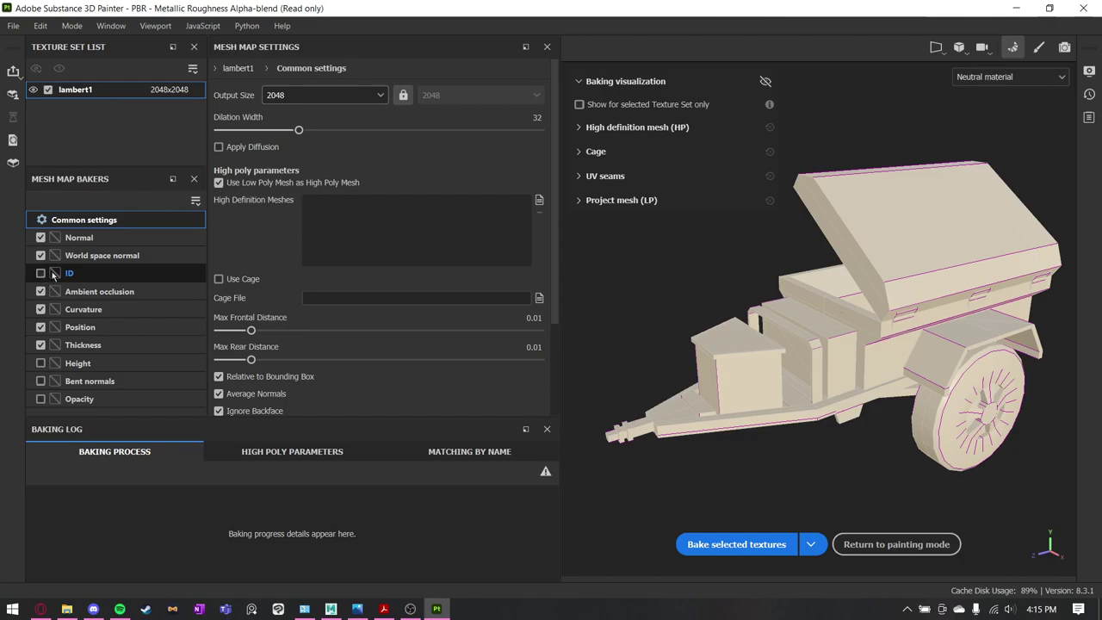
Bake the selected mesh maps for lambert1 with the ID map excluded, and return to painting mode.
{"action": "scroll", "coordinate": [379, 327], "scroll_direction": "down", "scroll_amount": 3}
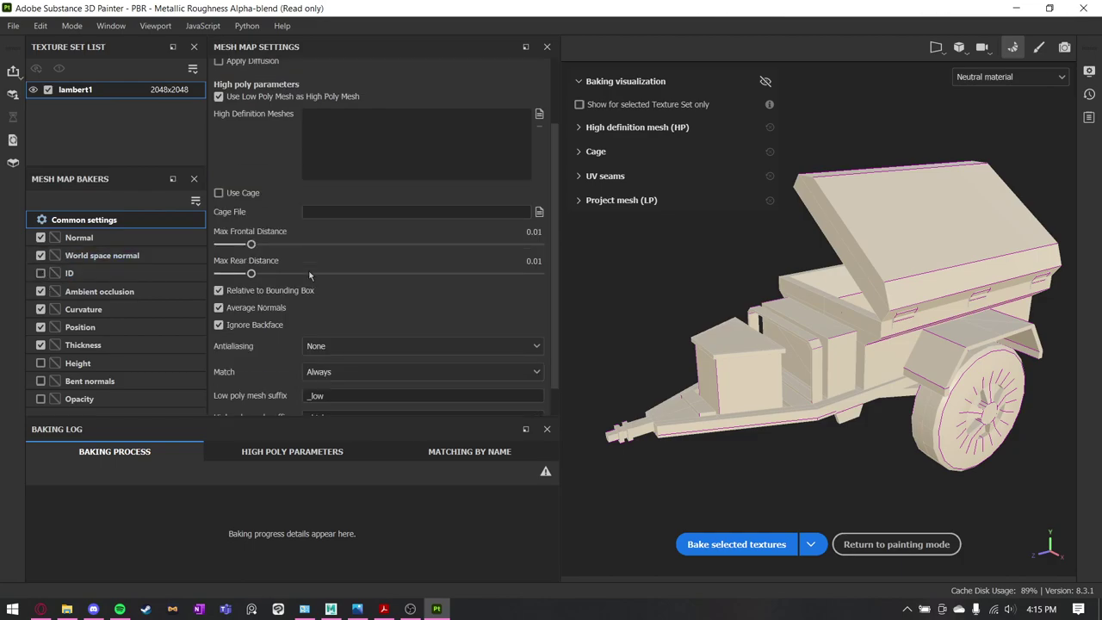
{"action": "left_click", "coordinate": [721, 545]}
{"action": "mouse_move", "coordinate": [436, 609]}
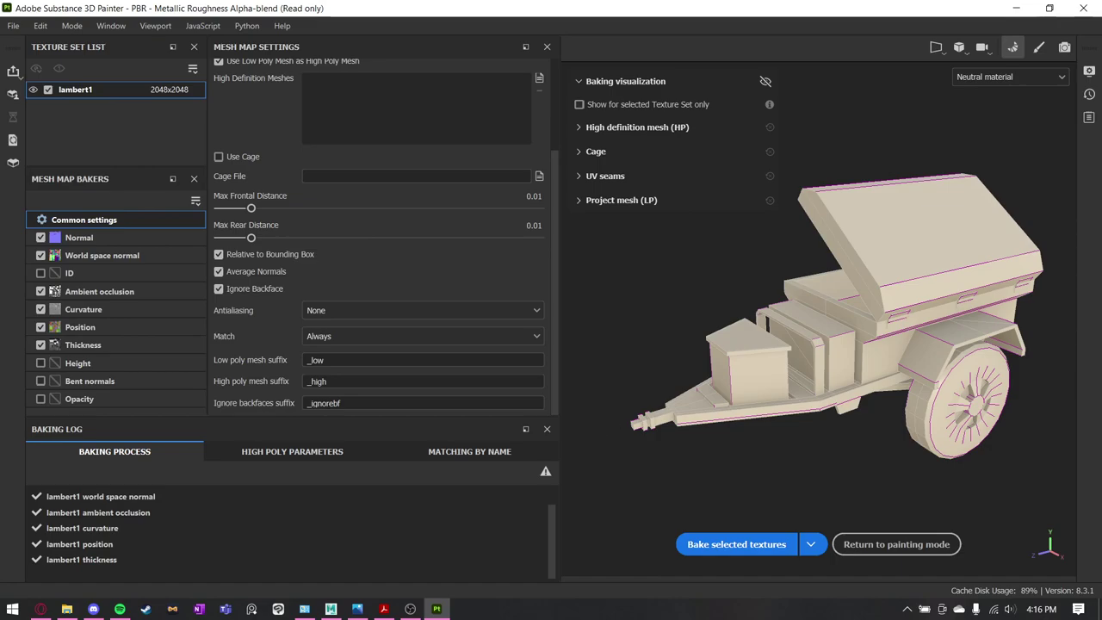
{"action": "mouse_move", "coordinate": [951, 401]}
{"action": "left_mouse_down", "text": "alt"}
{"action": "mouse_move", "coordinate": [891, 381]}
{"action": "mouse_move", "coordinate": [998, 318]}
{"action": "mouse_move", "coordinate": [911, 290]}
{"action": "mouse_move", "coordinate": [908, 228]}
{"action": "left_mouse_up", "text": "alt"}
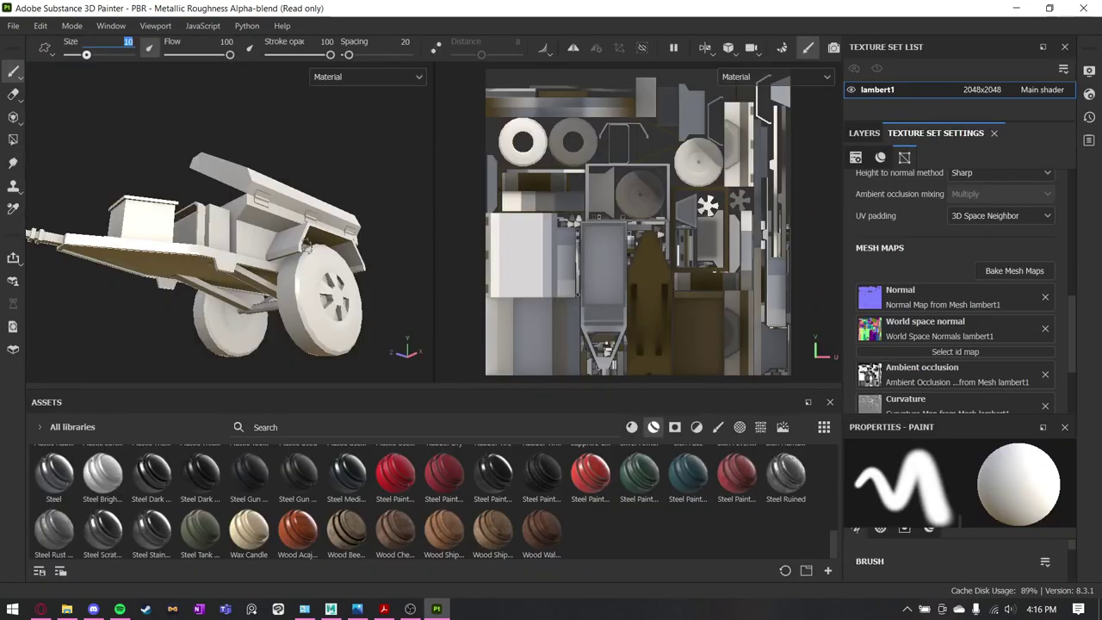
Apply the Steel Painted Scraped Dirty smart material to the whole trailer as a layer above Layer 1.
{"action": "left_click_drag", "start_coordinate": [308, 247], "coordinate": [264, 220], "text": "alt"}
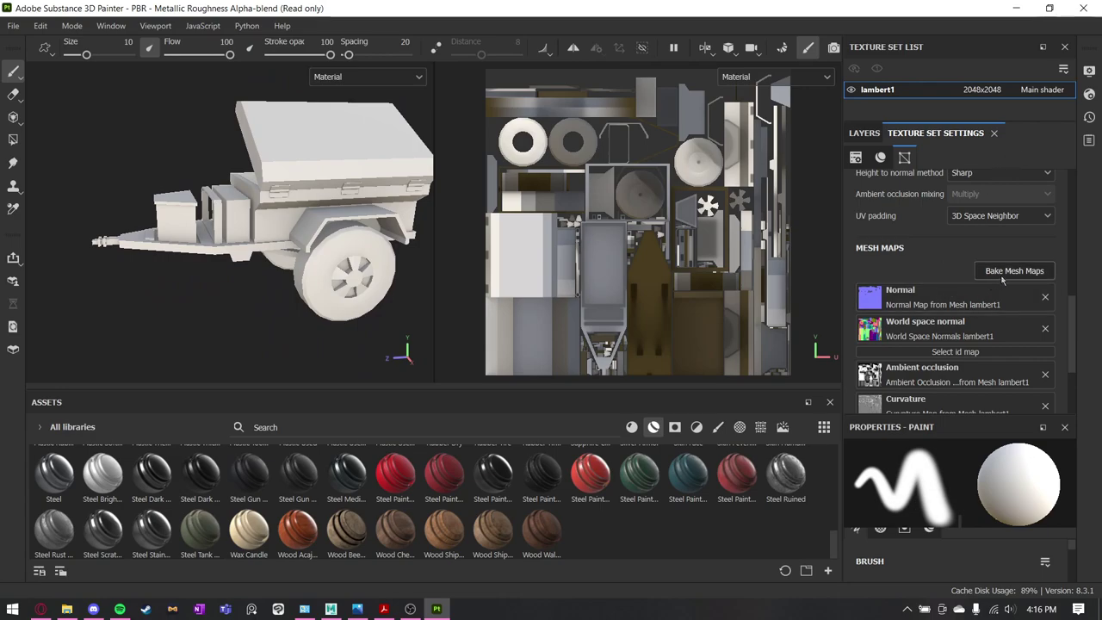
{"action": "left_click", "coordinate": [864, 132]}
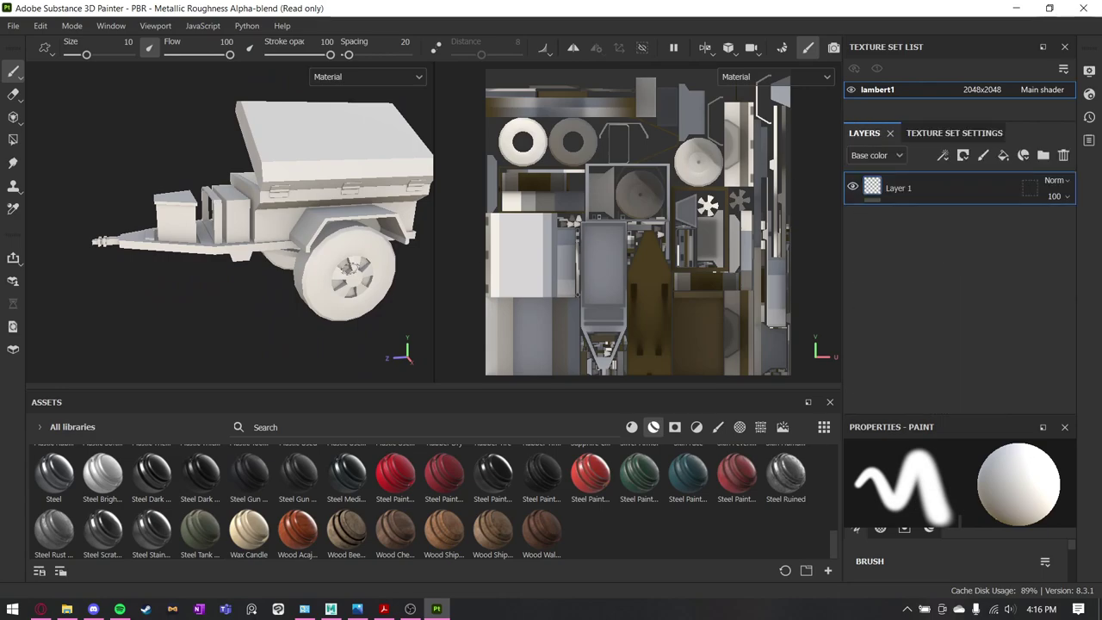
{"action": "mouse_move", "coordinate": [187, 259]}
{"action": "left_mouse_down", "text": "alt"}
{"action": "mouse_move", "coordinate": [199, 197]}
{"action": "mouse_move", "coordinate": [267, 160]}
{"action": "mouse_move", "coordinate": [450, 227]}
{"action": "mouse_move", "coordinate": [206, 263]}
{"action": "left_mouse_up", "text": "alt"}
{"action": "middle_click_drag", "start_coordinate": [291, 166], "coordinate": [304, 214], "text": "alt"}
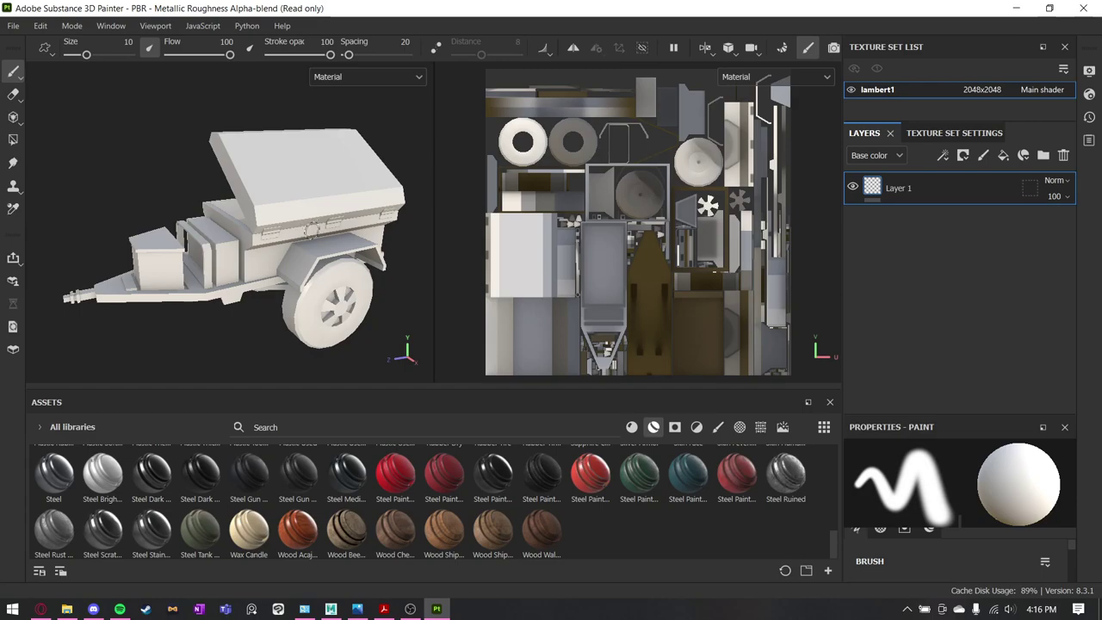
{"action": "scroll", "coordinate": [303, 255], "scroll_direction": "up", "scroll_amount": 3}
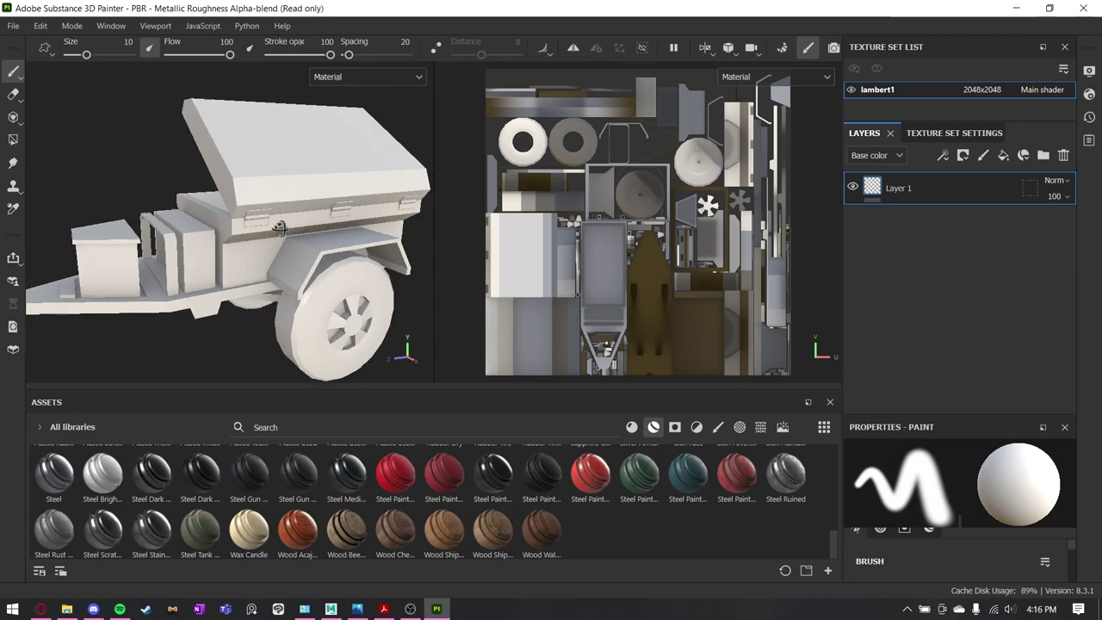
{"action": "mouse_move", "coordinate": [288, 226]}
{"action": "left_mouse_down", "text": "alt"}
{"action": "mouse_move", "coordinate": [285, 199]}
{"action": "mouse_move", "coordinate": [277, 215]}
{"action": "left_mouse_up", "text": "alt"}
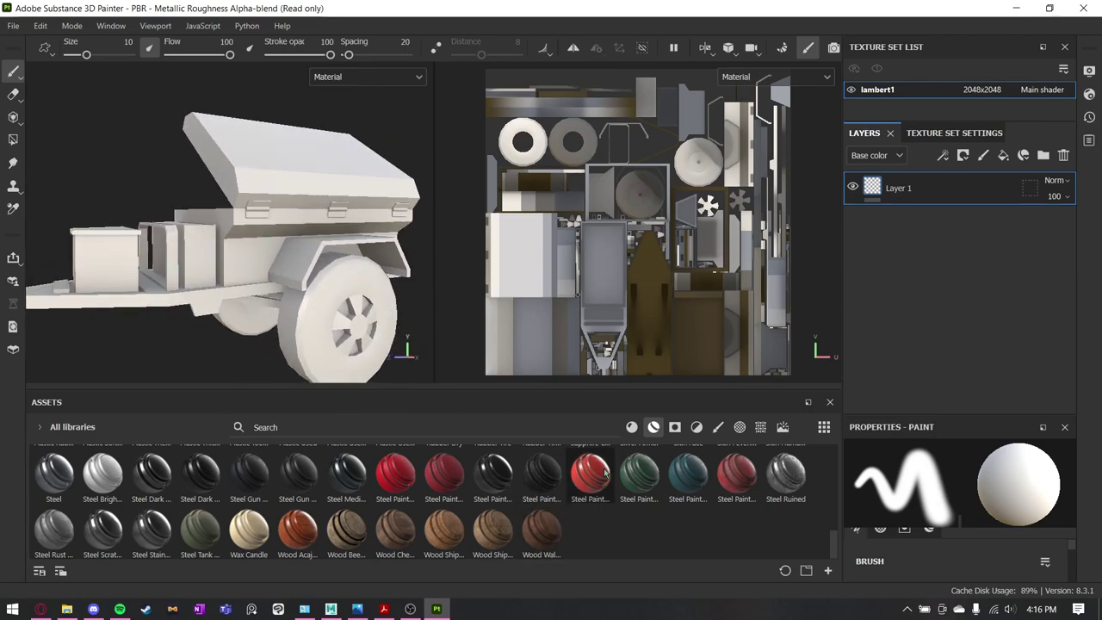
{"action": "mouse_move", "coordinate": [605, 472]}
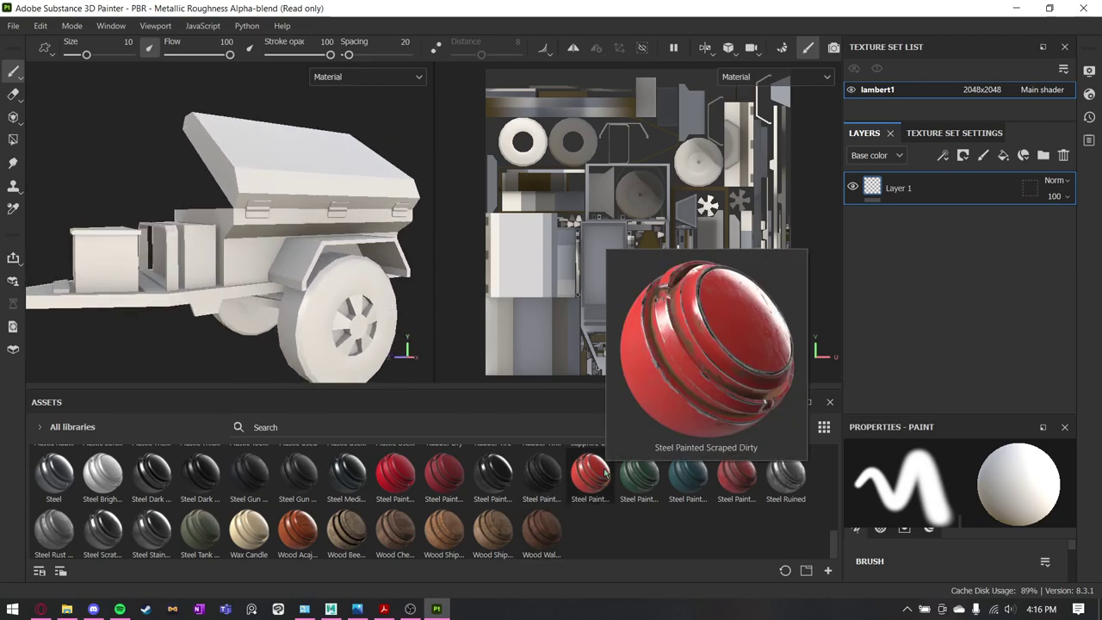
{"action": "mouse_move", "coordinate": [600, 476]}
{"action": "left_mouse_down"}
{"action": "mouse_move", "coordinate": [277, 294]}
{"action": "mouse_move", "coordinate": [374, 285]}
{"action": "mouse_move", "coordinate": [422, 246]}
{"action": "mouse_move", "coordinate": [362, 322]}
{"action": "mouse_move", "coordinate": [379, 317]}
{"action": "left_mouse_up"}
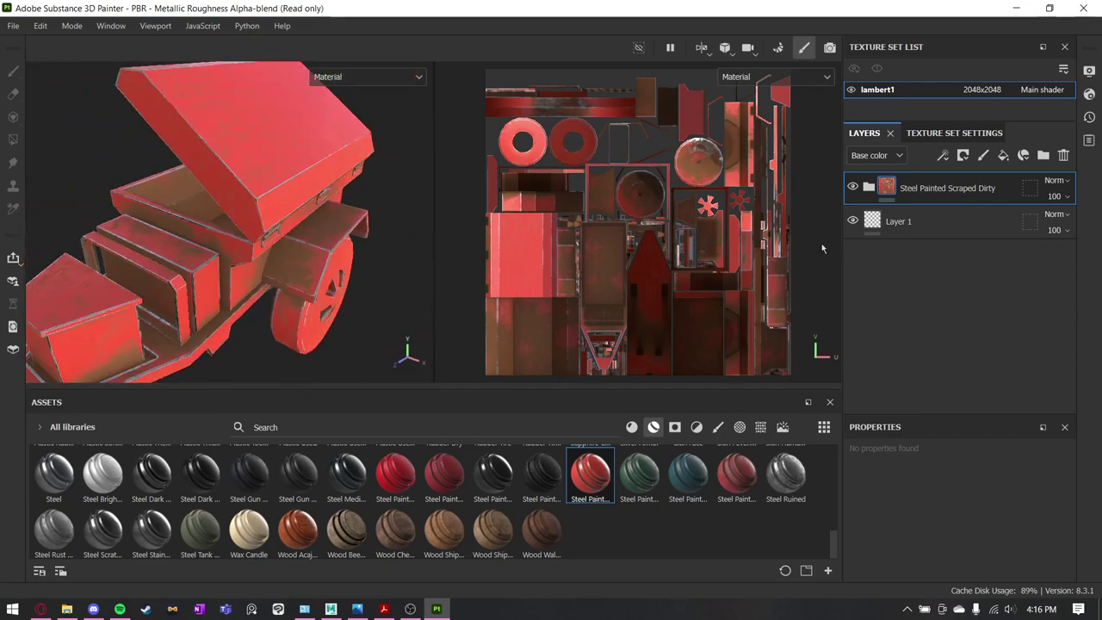
Expand the Steel Painted Scraped Dirty folder, select its Dirt layer and straighten the rotated 2D view.
{"action": "left_click", "coordinate": [868, 187]}
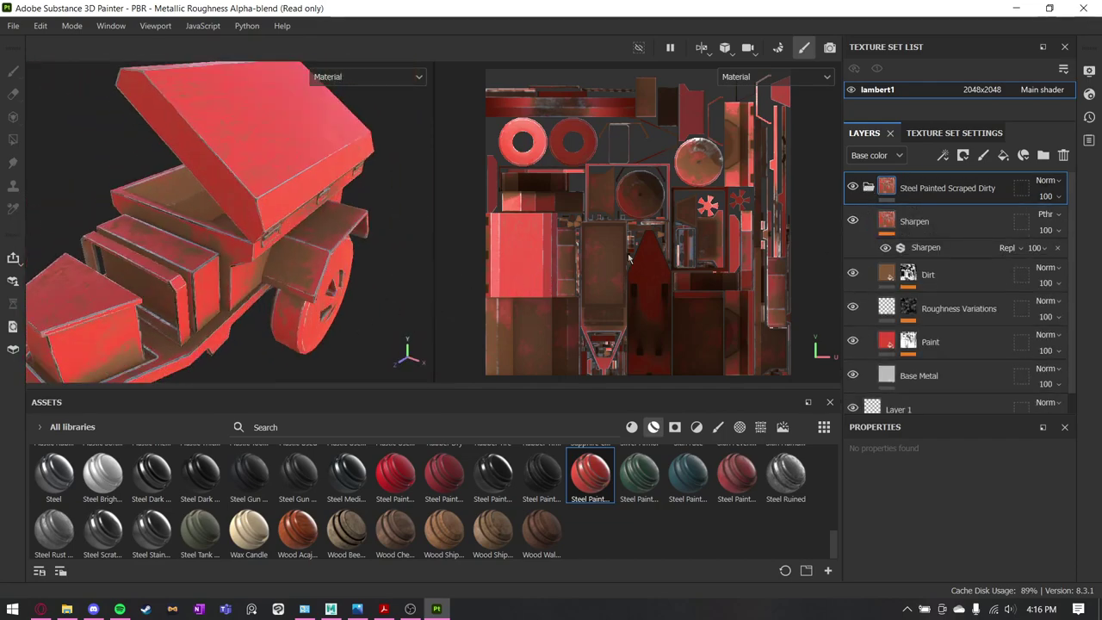
{"action": "left_click_drag", "start_coordinate": [275, 198], "coordinate": [405, 203], "text": "alt"}
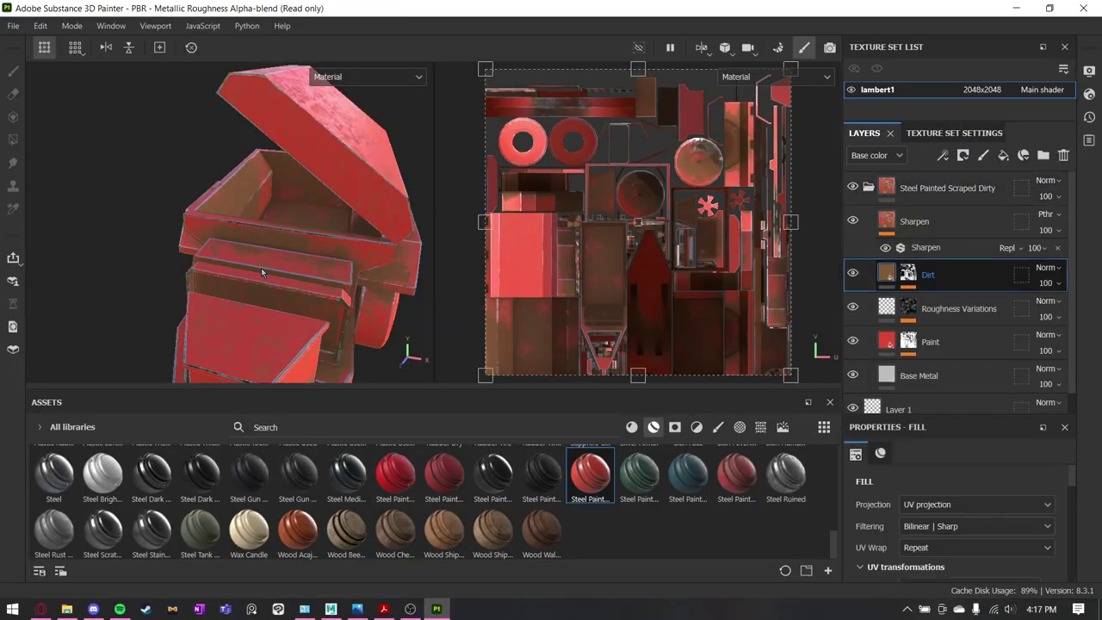
{"action": "scroll", "coordinate": [633, 246], "scroll_direction": "down", "scroll_amount": 3}
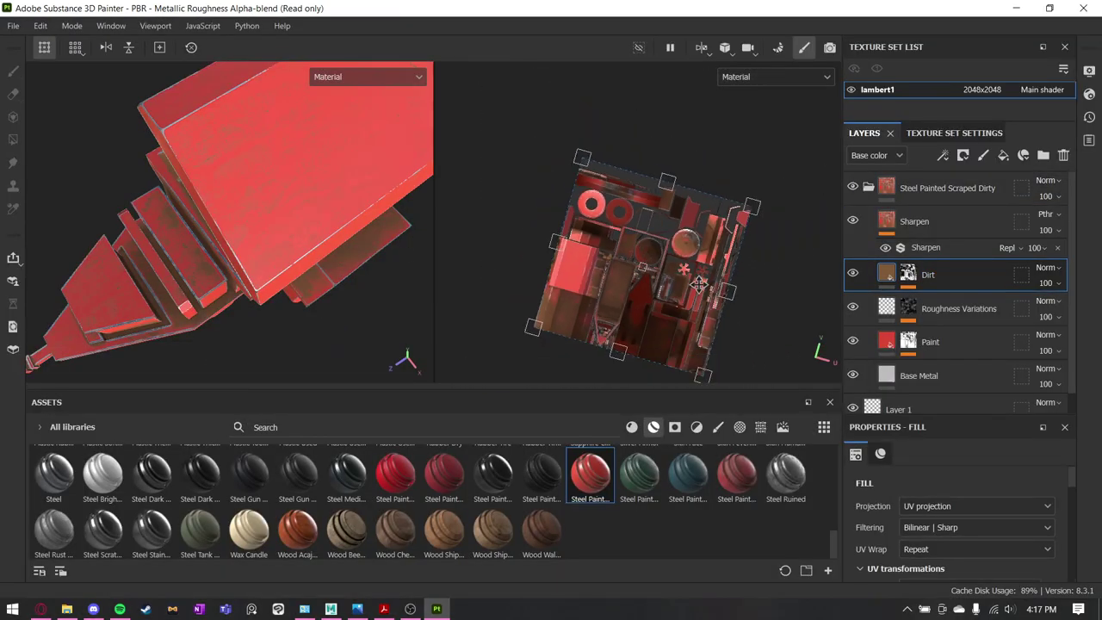
{"action": "key", "text": "ctrl"}
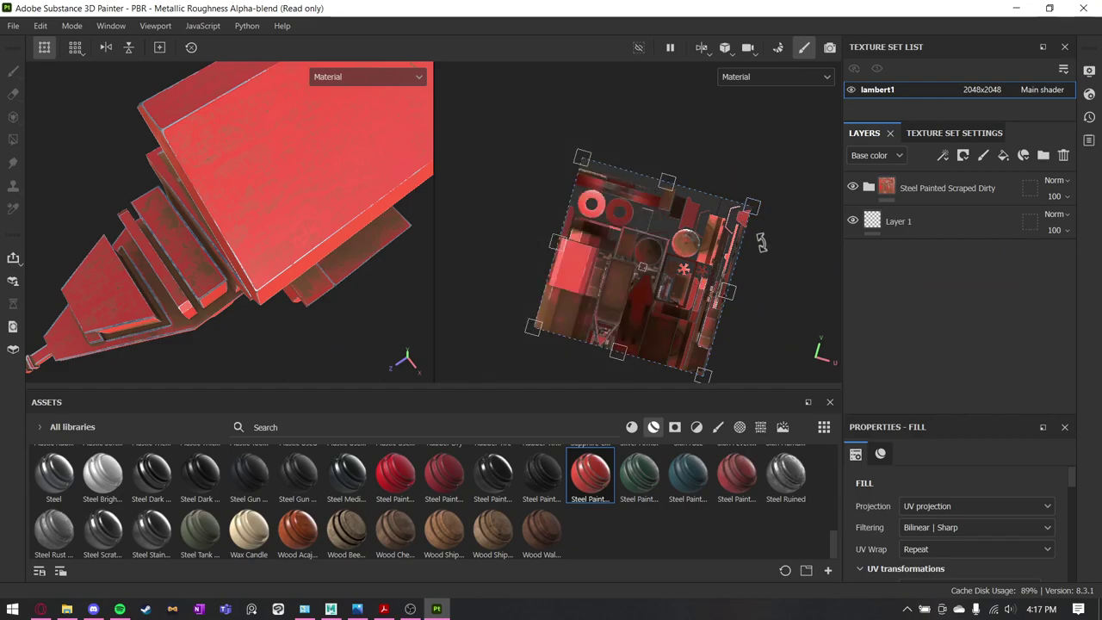
{"action": "left_click_drag", "start_coordinate": [768, 260], "coordinate": [767, 243]}
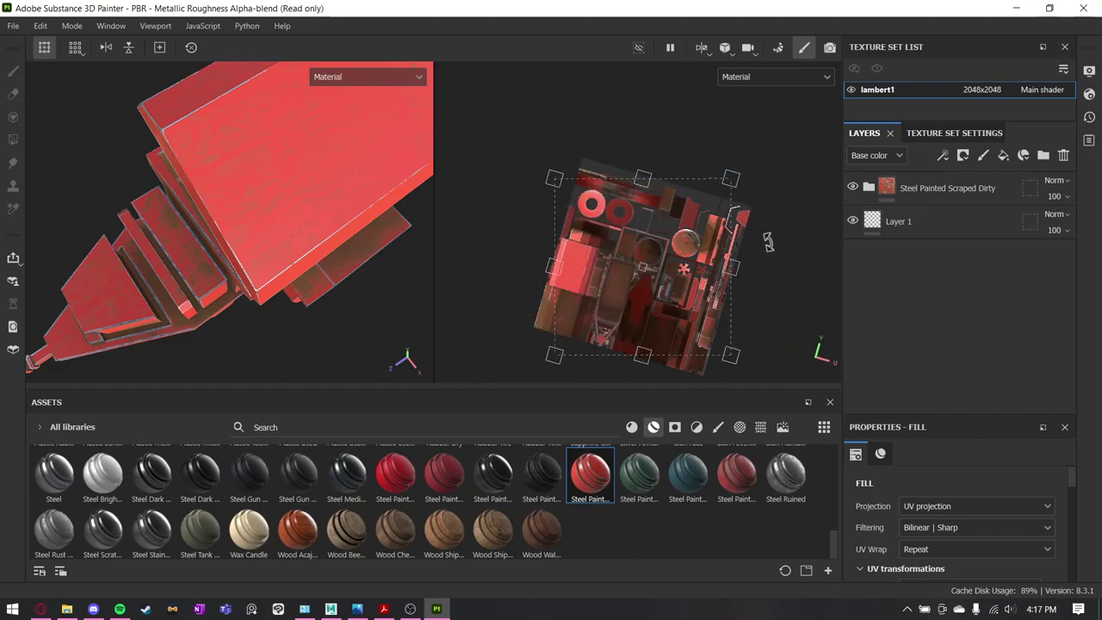
{"action": "scroll", "coordinate": [213, 256], "scroll_direction": "down", "scroll_amount": 5}
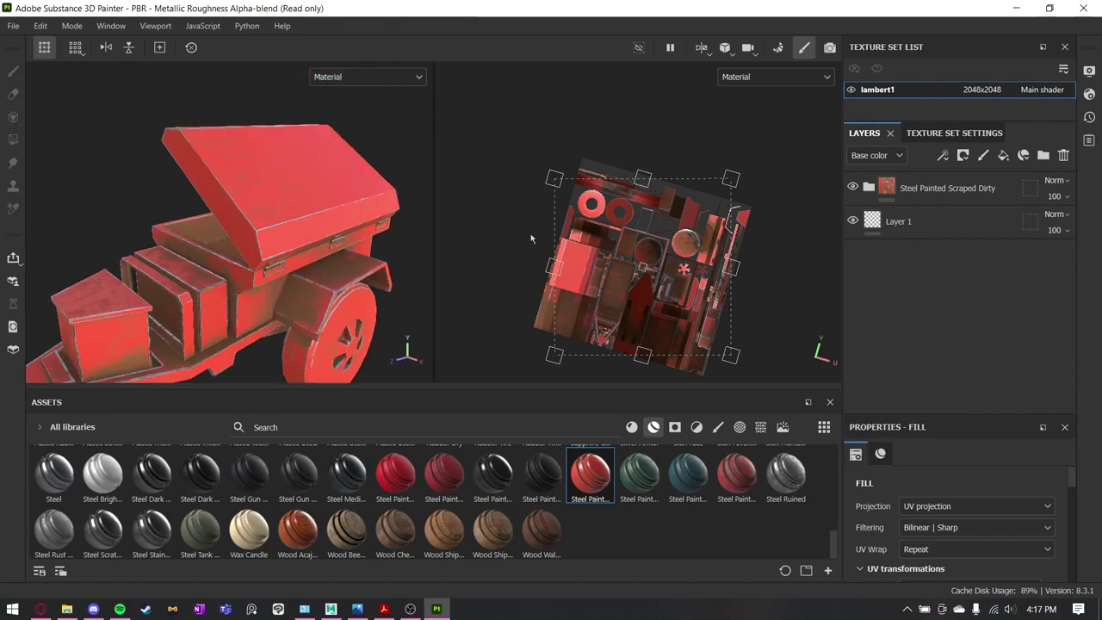
{"action": "left_click_drag", "start_coordinate": [799, 246], "coordinate": [797, 239]}
{"action": "middle_click_drag", "start_coordinate": [786, 256], "coordinate": [761, 144], "text": "alt"}
{"action": "left_click_drag", "start_coordinate": [273, 261], "coordinate": [303, 301], "text": "alt"}
{"action": "left_click", "coordinate": [869, 186]}
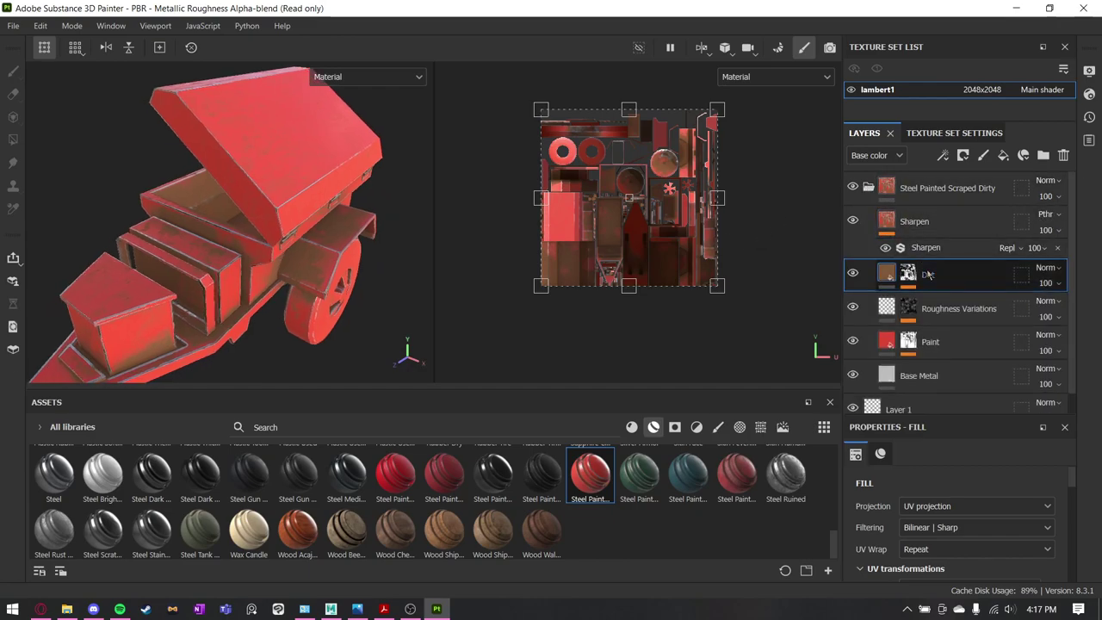
Examine the layers inside the smart material and the Dirt layer's fill and material properties.
{"action": "scroll", "coordinate": [970, 280], "scroll_direction": "down", "scroll_amount": 1}
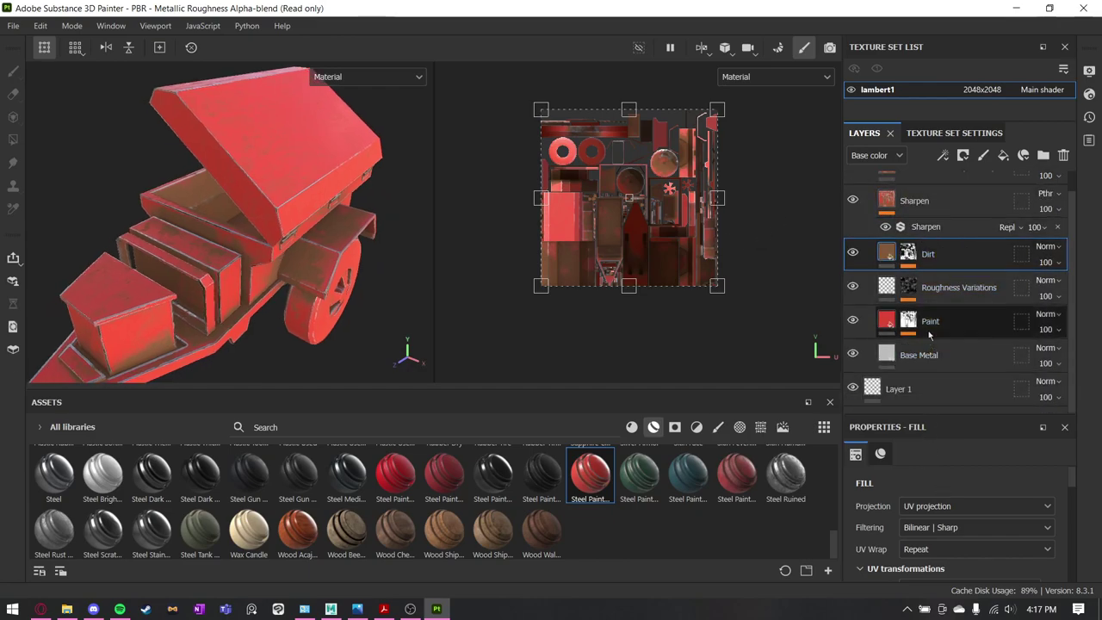
{"action": "scroll", "coordinate": [938, 278], "scroll_direction": "up", "scroll_amount": 1}
{"action": "scroll", "coordinate": [930, 276], "scroll_direction": "down", "scroll_amount": 1}
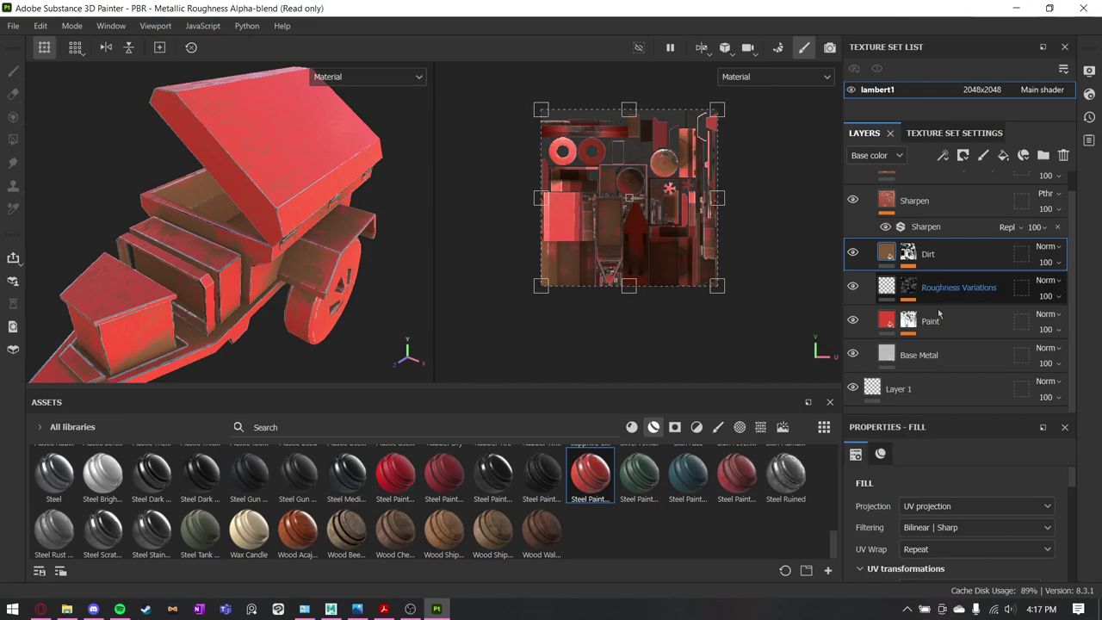
{"action": "scroll", "coordinate": [936, 528], "scroll_direction": "down", "scroll_amount": 1}
{"action": "scroll", "coordinate": [936, 529], "scroll_direction": "down", "scroll_amount": 1}
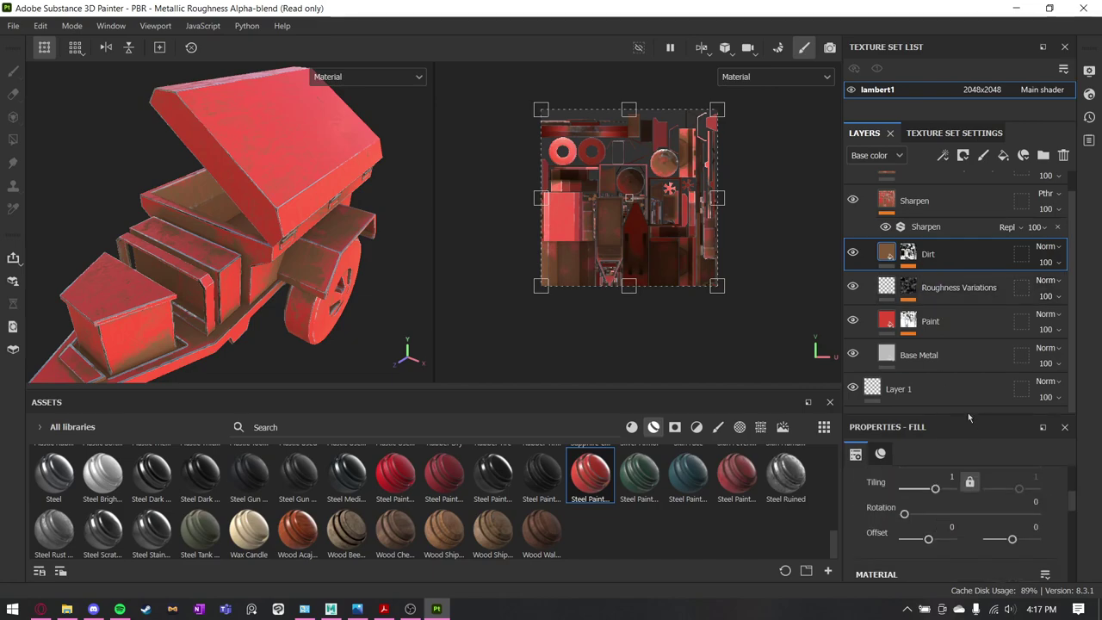
{"action": "left_click_drag", "start_coordinate": [968, 416], "coordinate": [964, 295]}
{"action": "left_click", "coordinate": [857, 338]}
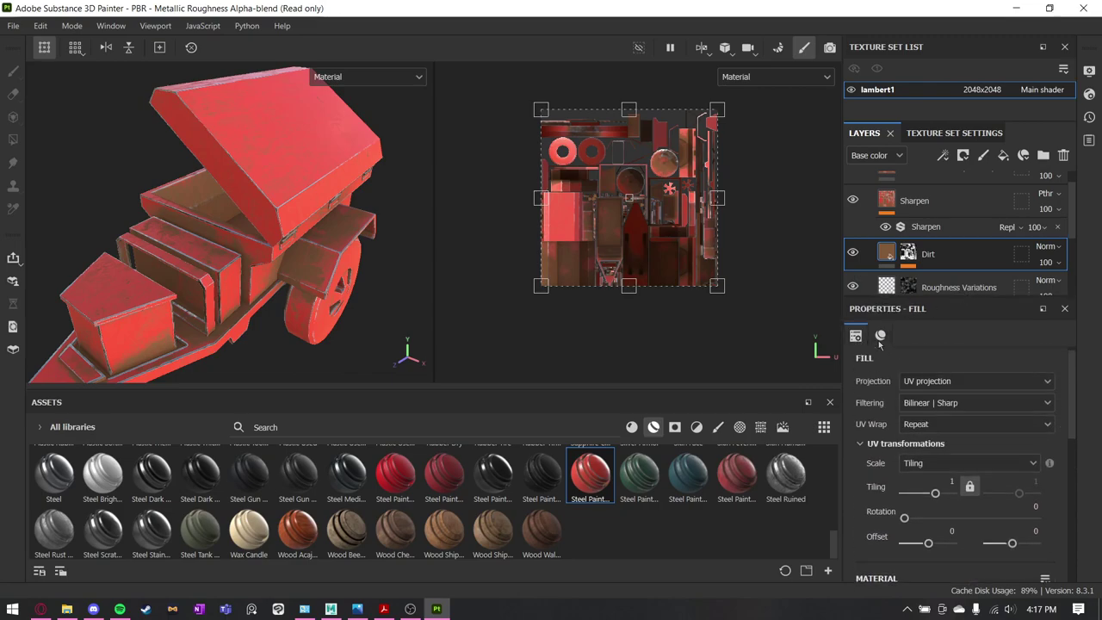
{"action": "left_click", "coordinate": [880, 337]}
{"action": "scroll", "coordinate": [957, 425], "scroll_direction": "up", "scroll_amount": 2}
{"action": "scroll", "coordinate": [958, 426], "scroll_direction": "up", "scroll_amount": 2}
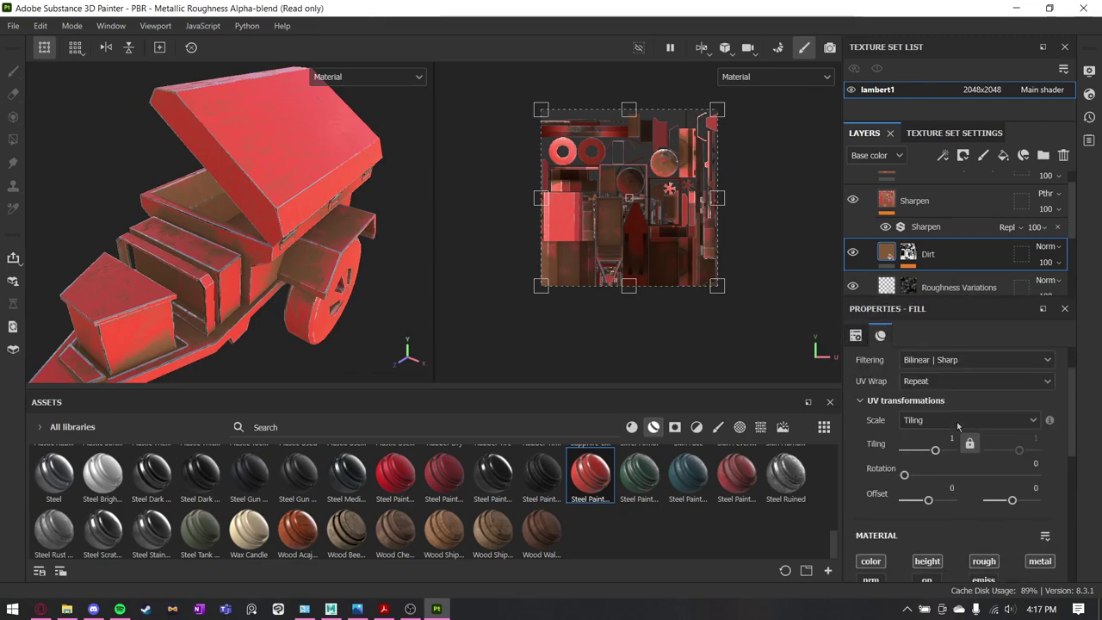
{"action": "scroll", "coordinate": [953, 235], "scroll_direction": "down", "scroll_amount": 1}
{"action": "scroll", "coordinate": [953, 235], "scroll_direction": "down", "scroll_amount": 1}
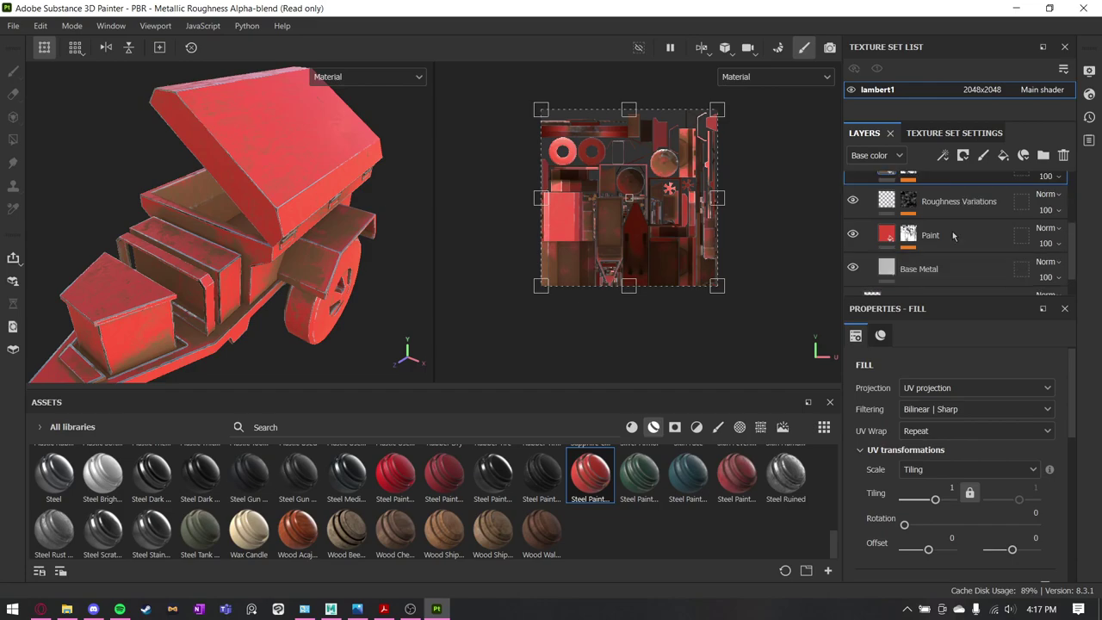
Set the UV tiling of the Dirt layer's fill to 5.
{"action": "left_click_drag", "start_coordinate": [961, 295], "coordinate": [960, 357]}
{"action": "scroll", "coordinate": [938, 258], "scroll_direction": "up", "scroll_amount": 3}
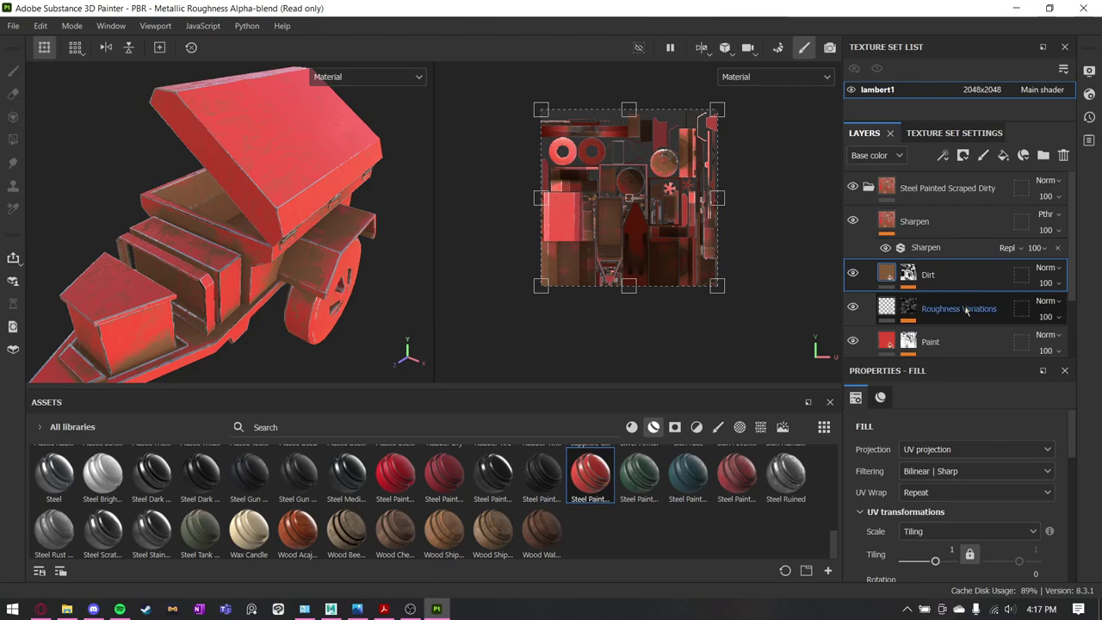
{"action": "scroll", "coordinate": [955, 419], "scroll_direction": "down", "scroll_amount": 2}
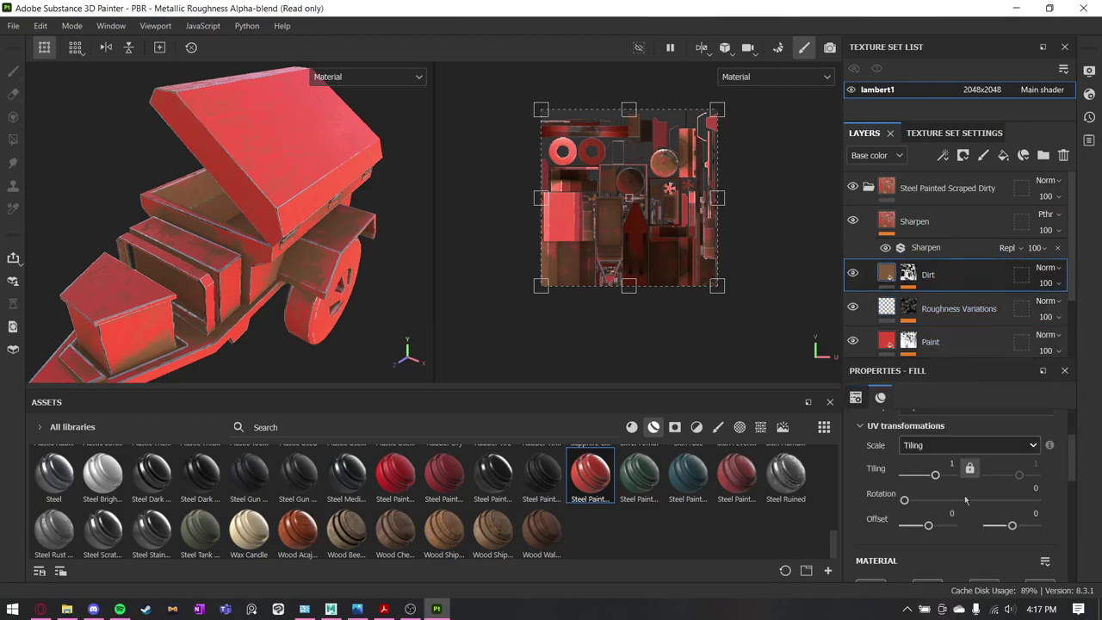
{"action": "mouse_move", "coordinate": [935, 475]}
{"action": "left_mouse_down"}
{"action": "mouse_move", "coordinate": [923, 478]}
{"action": "mouse_move", "coordinate": [941, 478]}
{"action": "left_mouse_up"}
Try to raise the height value of the Dirt layer's fill and undo the change.
{"action": "scroll", "coordinate": [951, 537], "scroll_direction": "down", "scroll_amount": 3}
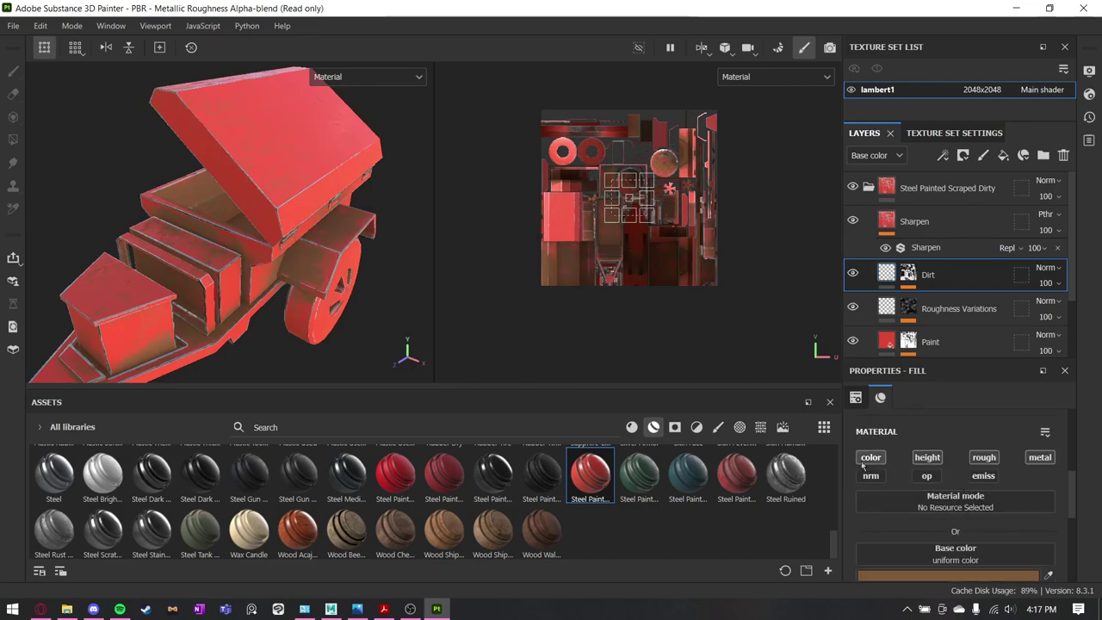
{"action": "scroll", "coordinate": [923, 465], "scroll_direction": "down", "scroll_amount": 2}
{"action": "scroll", "coordinate": [923, 465], "scroll_direction": "down", "scroll_amount": 1}
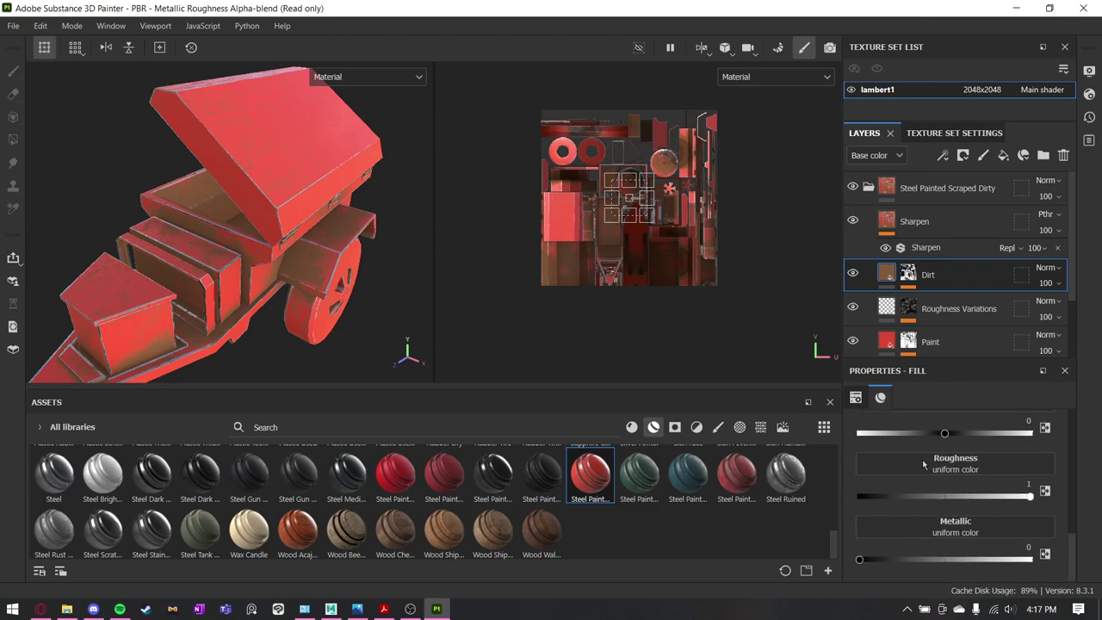
{"action": "scroll", "coordinate": [922, 465], "scroll_direction": "up", "scroll_amount": 1}
{"action": "left_click_drag", "start_coordinate": [991, 478], "coordinate": [1060, 497]}
{"action": "key", "text": "ctrl+z"}
{"action": "scroll", "coordinate": [951, 502], "scroll_direction": "down", "scroll_amount": 1}
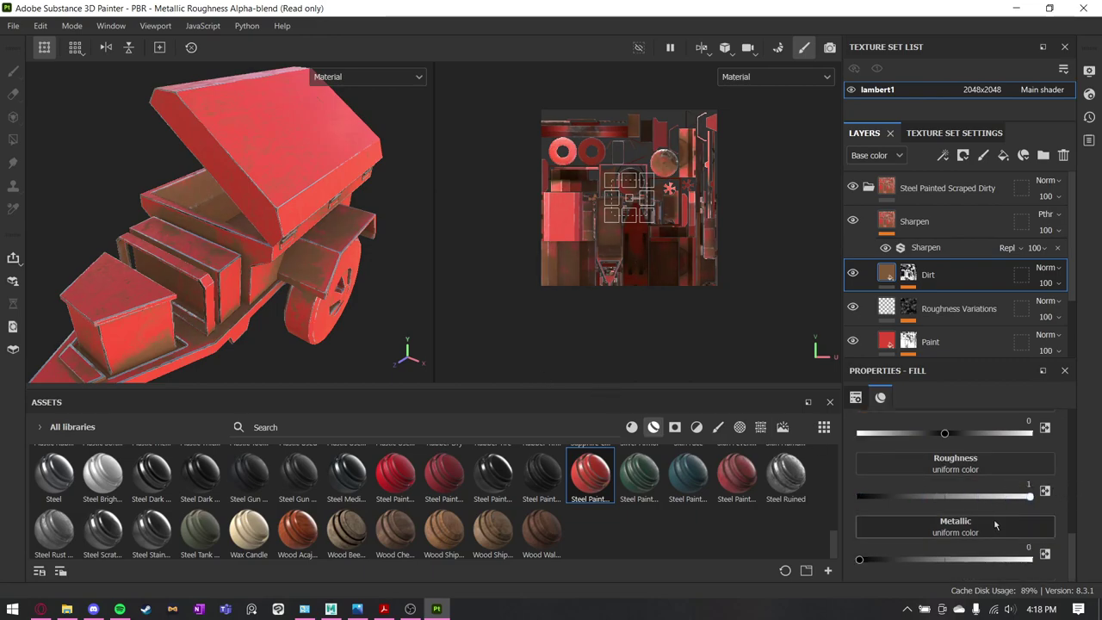
{"action": "scroll", "coordinate": [995, 523], "scroll_direction": "up", "scroll_amount": 10}
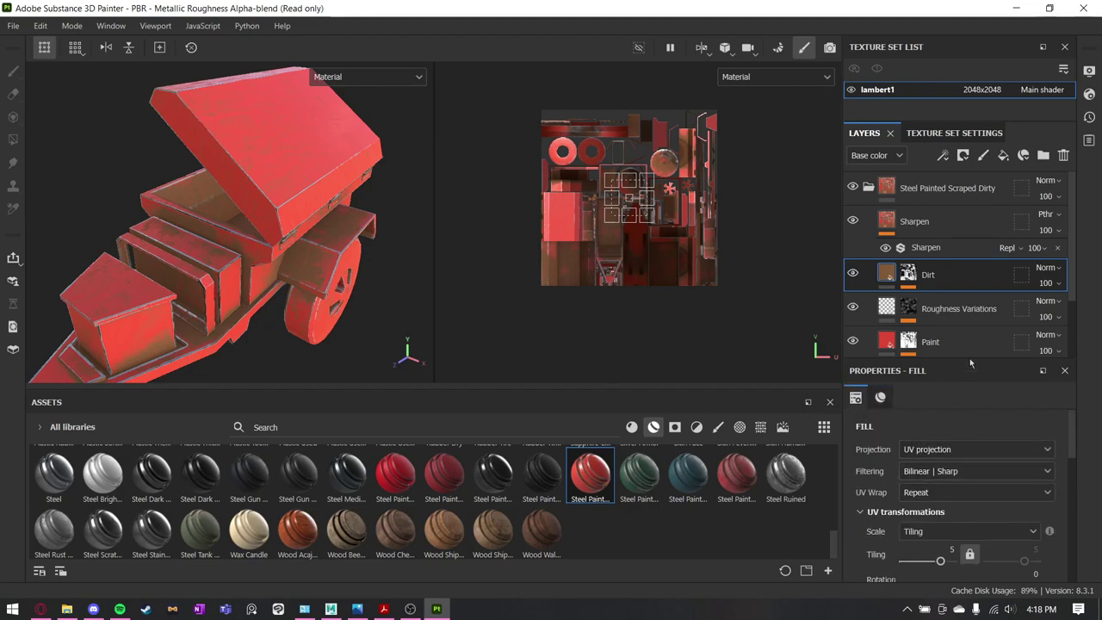
Select the Dirt layer's mask, look through its brush properties and select the Grunge Leak fill in the mask.
{"action": "key", "text": "1"}
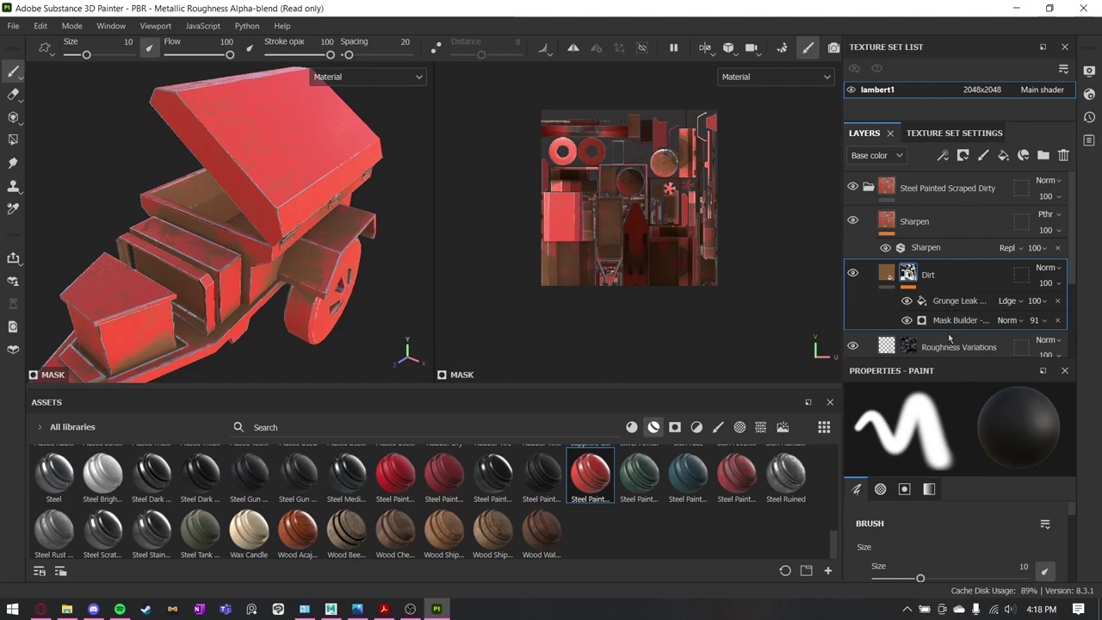
{"action": "scroll", "coordinate": [1076, 507], "scroll_direction": "down", "scroll_amount": 2}
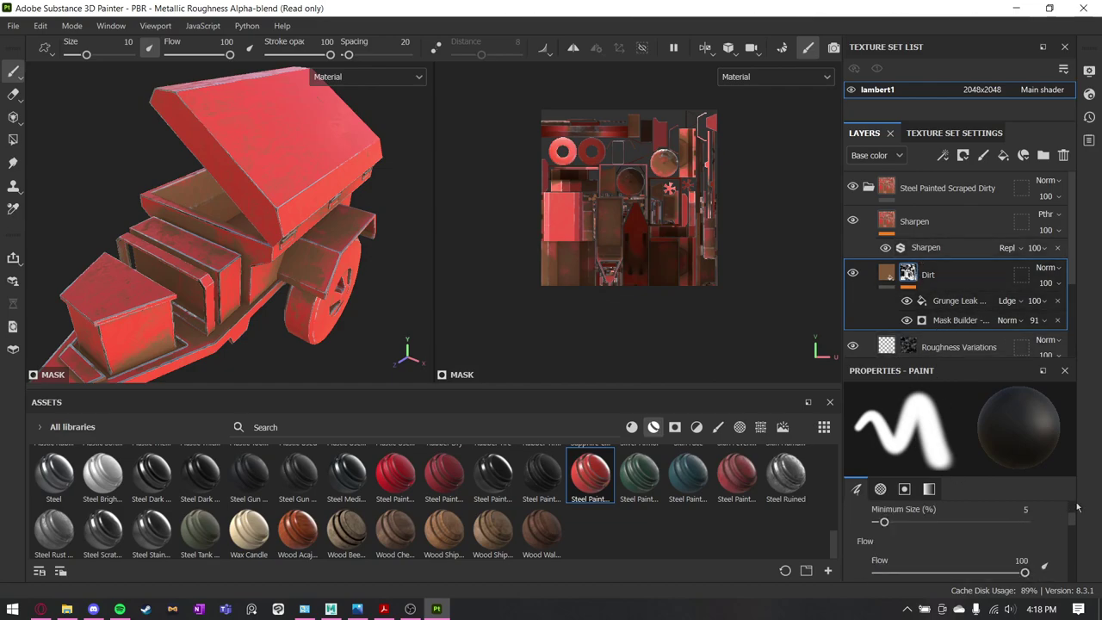
{"action": "left_click_drag", "start_coordinate": [984, 357], "coordinate": [983, 301]}
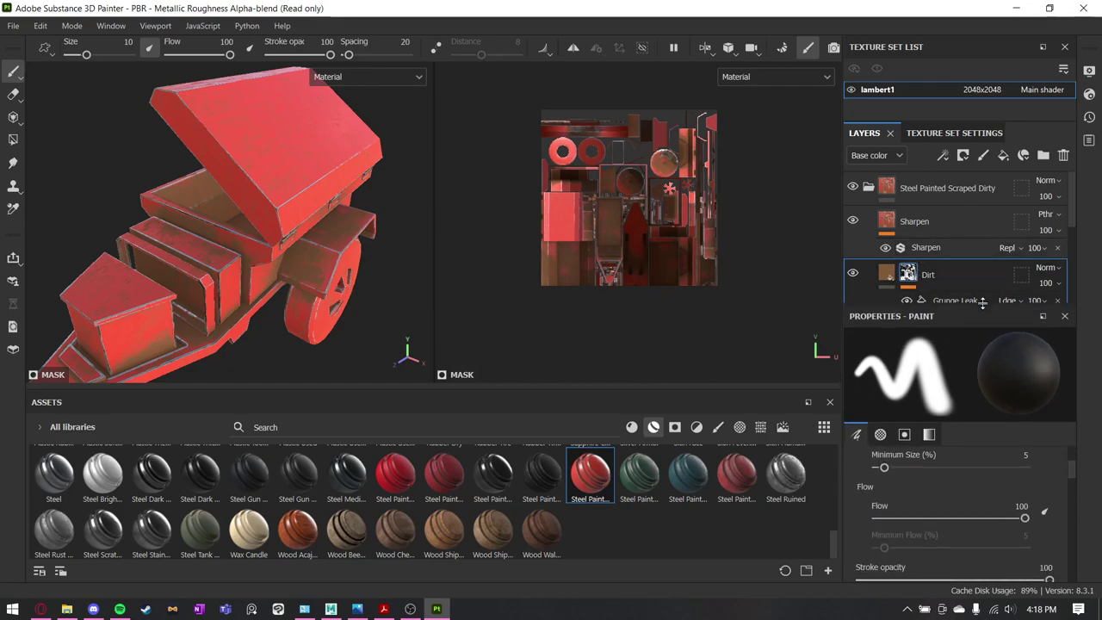
{"action": "left_click_drag", "start_coordinate": [1076, 476], "coordinate": [1068, 573]}
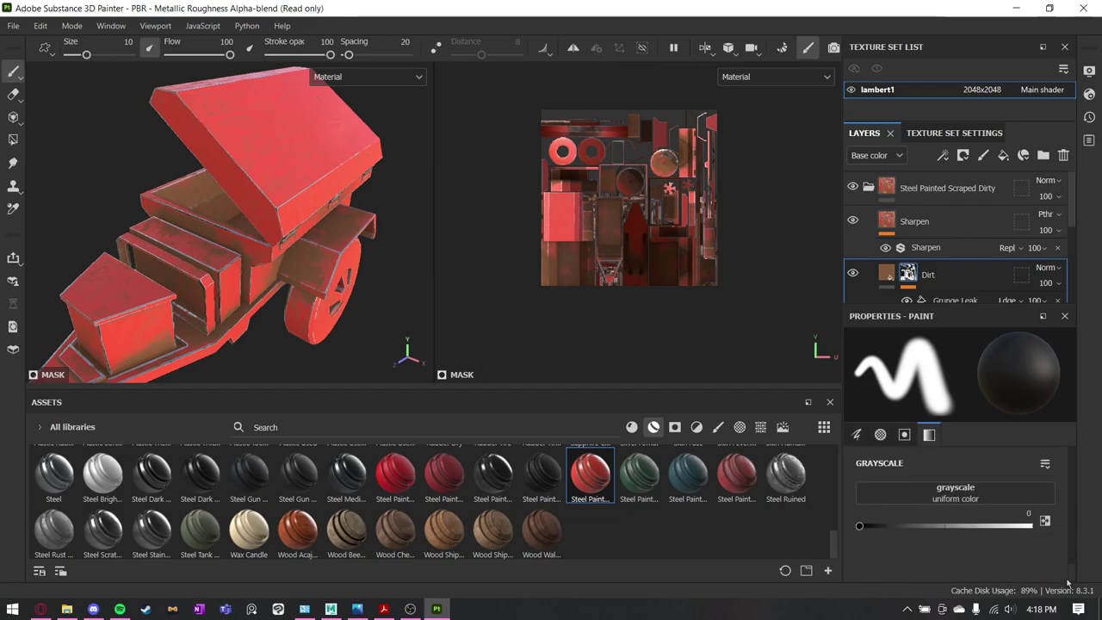
{"action": "scroll", "coordinate": [956, 267], "scroll_direction": "down", "scroll_amount": 1}
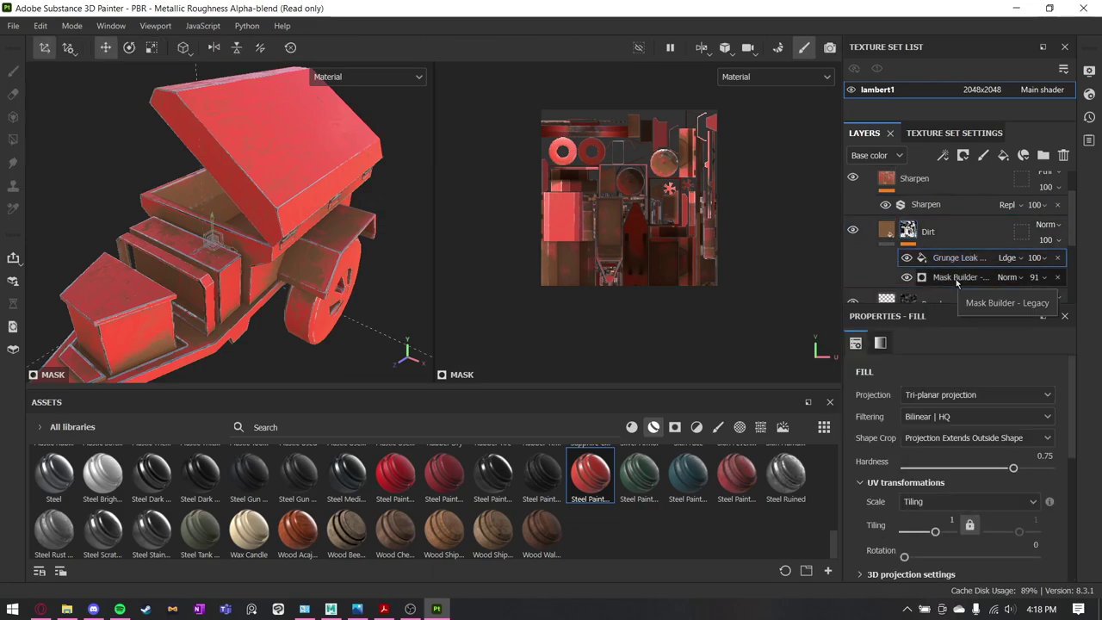
Try a higher balance and a contrast of 0.85 on Grunge Leak Small, undoing the balance change and returning the contrast to 0.5.
{"action": "scroll", "coordinate": [976, 416], "scroll_direction": "down", "scroll_amount": 6}
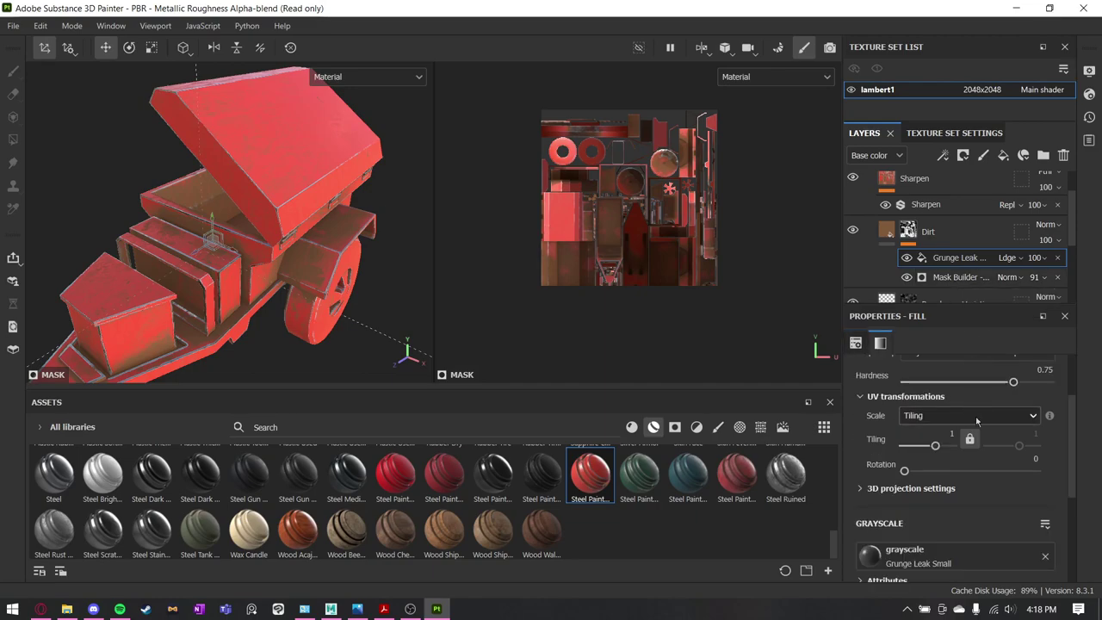
{"action": "left_click_drag", "start_coordinate": [959, 473], "coordinate": [1011, 472]}
{"action": "key", "text": "ctrl+z"}
{"action": "mouse_move", "coordinate": [954, 504]}
{"action": "left_mouse_down"}
{"action": "mouse_move", "coordinate": [889, 501]}
{"action": "mouse_move", "coordinate": [1022, 502]}
{"action": "mouse_move", "coordinate": [905, 508]}
{"action": "mouse_move", "coordinate": [1037, 514]}
{"action": "left_mouse_up"}
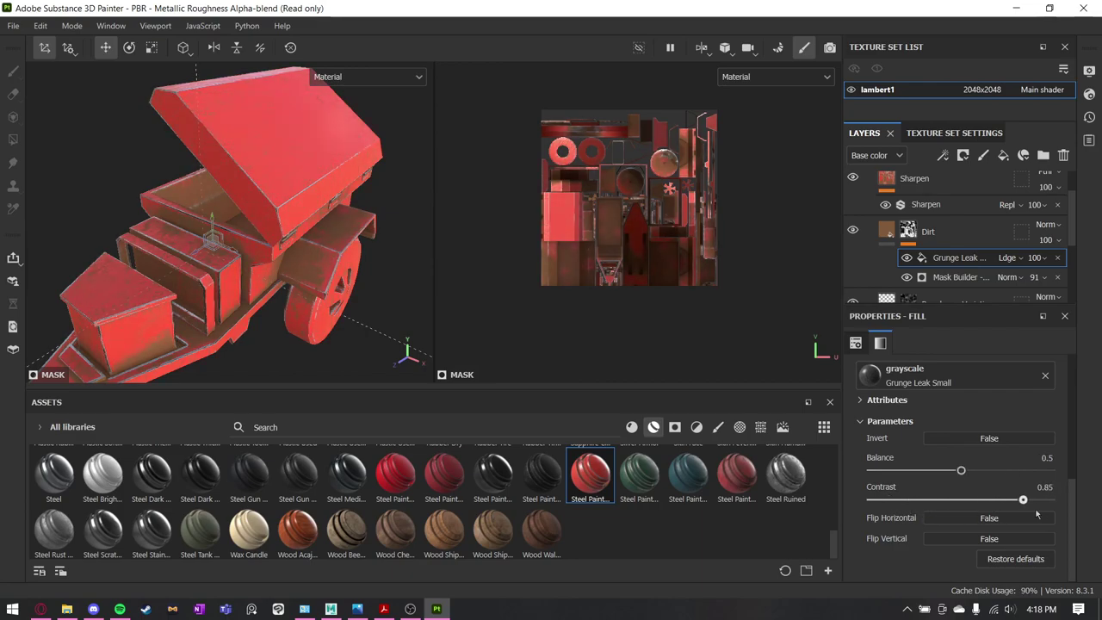
{"action": "left_click_drag", "start_coordinate": [943, 517], "coordinate": [958, 516]}
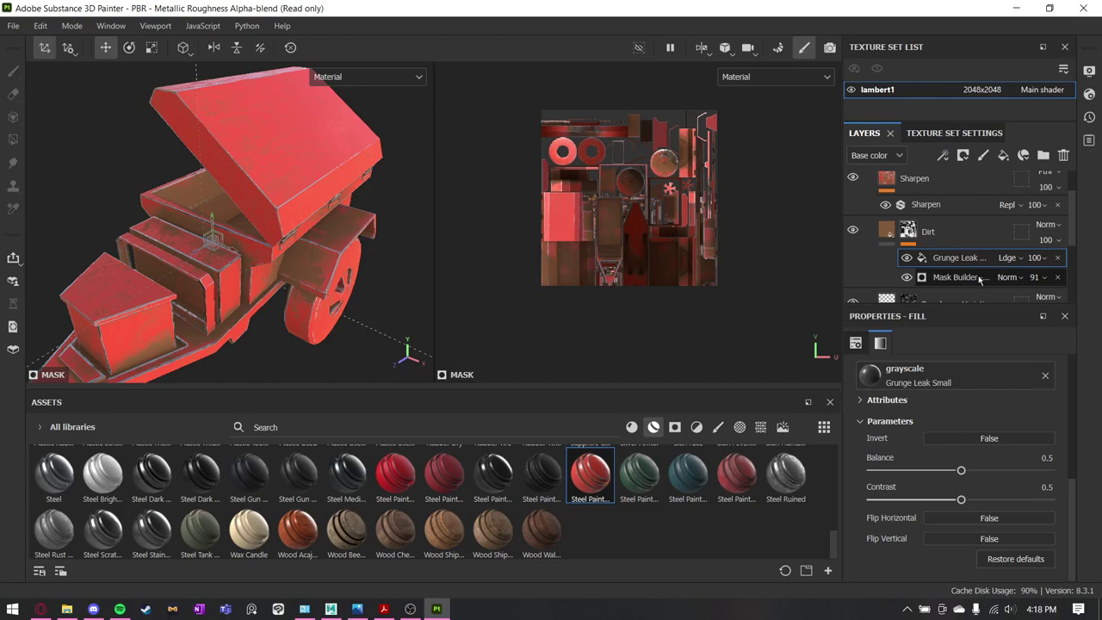
Lower the Level of the Mask Builder - Legacy generator in the Dirt mask to 0.27, checking the trailer from other sides.
{"action": "left_click", "coordinate": [951, 277]}
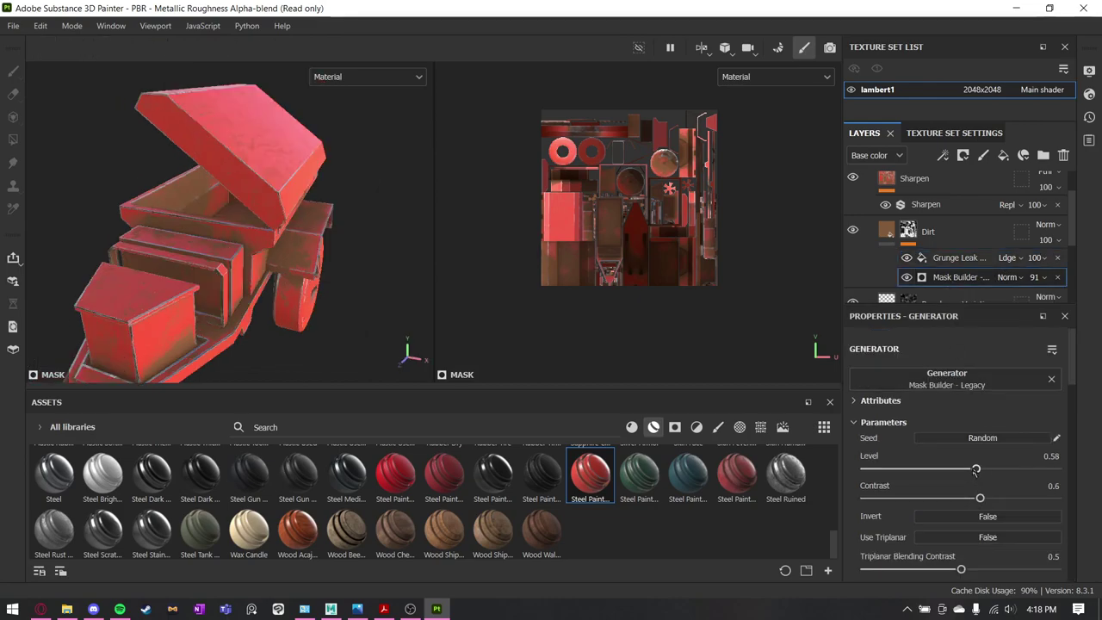
{"action": "left_click_drag", "start_coordinate": [975, 469], "coordinate": [931, 484]}
{"action": "left_click_drag", "start_coordinate": [63, 223], "coordinate": [320, 222], "text": "alt"}
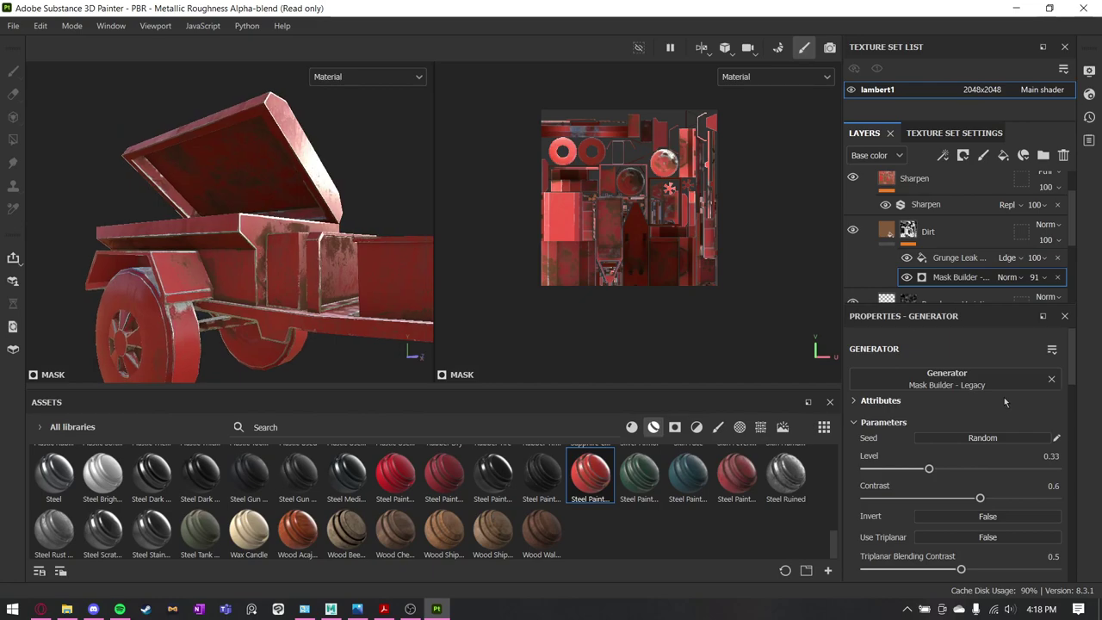
{"action": "left_click_drag", "start_coordinate": [928, 470], "coordinate": [917, 470]}
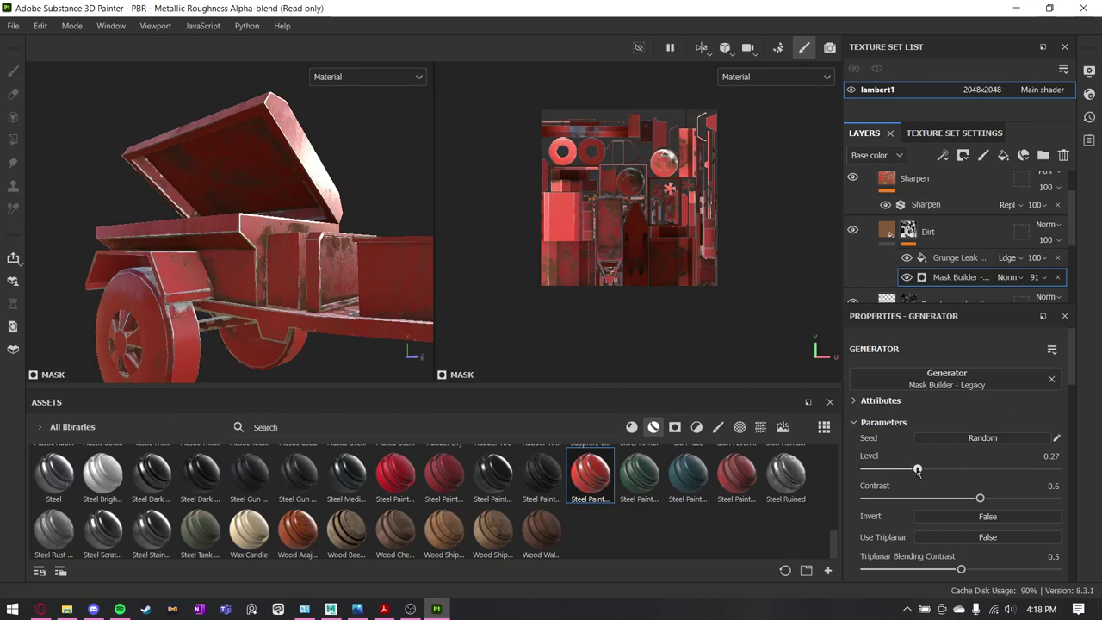
Change the Paint layer's base color to yellow DBAF34 and check the trailer from the other side.
{"action": "scroll", "coordinate": [939, 223], "scroll_direction": "up", "scroll_amount": 2}
{"action": "scroll", "coordinate": [936, 221], "scroll_direction": "down", "scroll_amount": 5}
{"action": "left_click", "coordinate": [936, 221]}
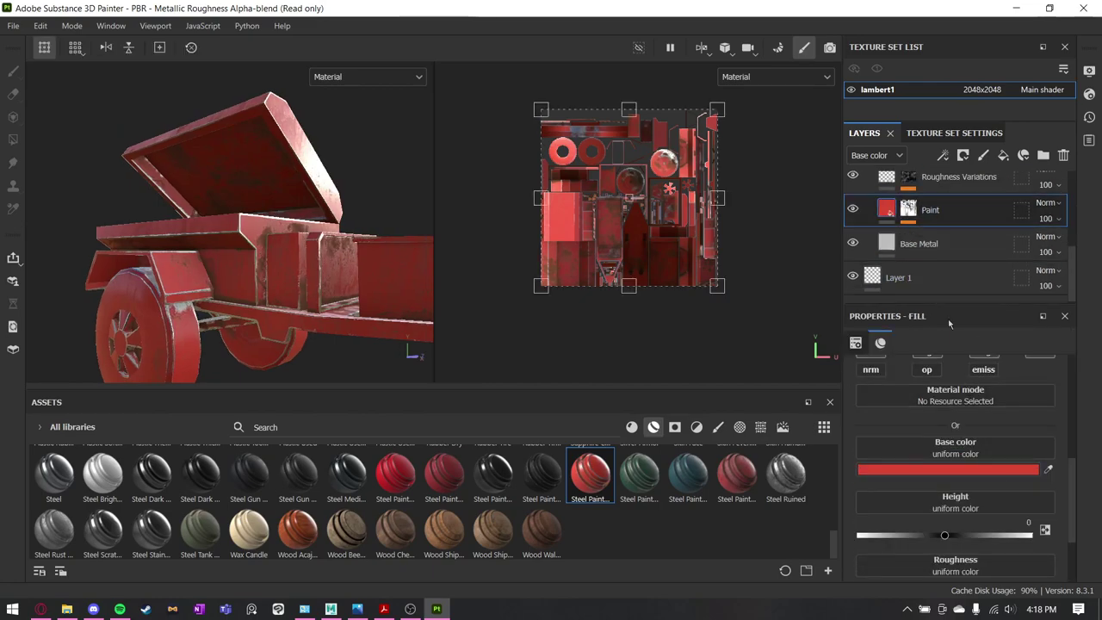
{"action": "left_click", "coordinate": [950, 441]}
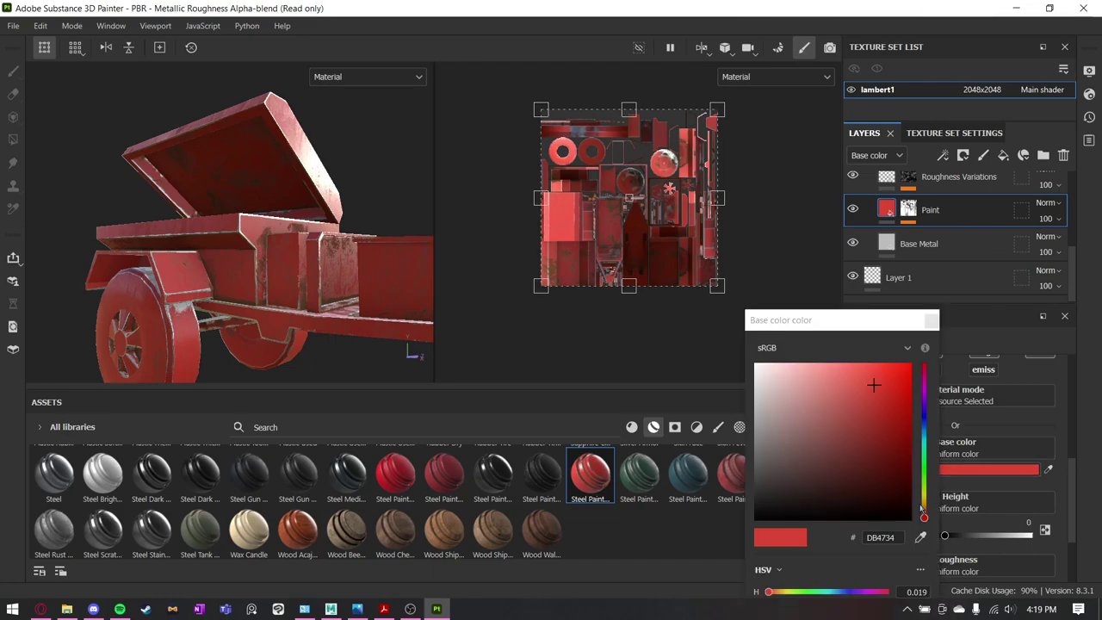
{"action": "left_click_drag", "start_coordinate": [925, 499], "coordinate": [923, 501]}
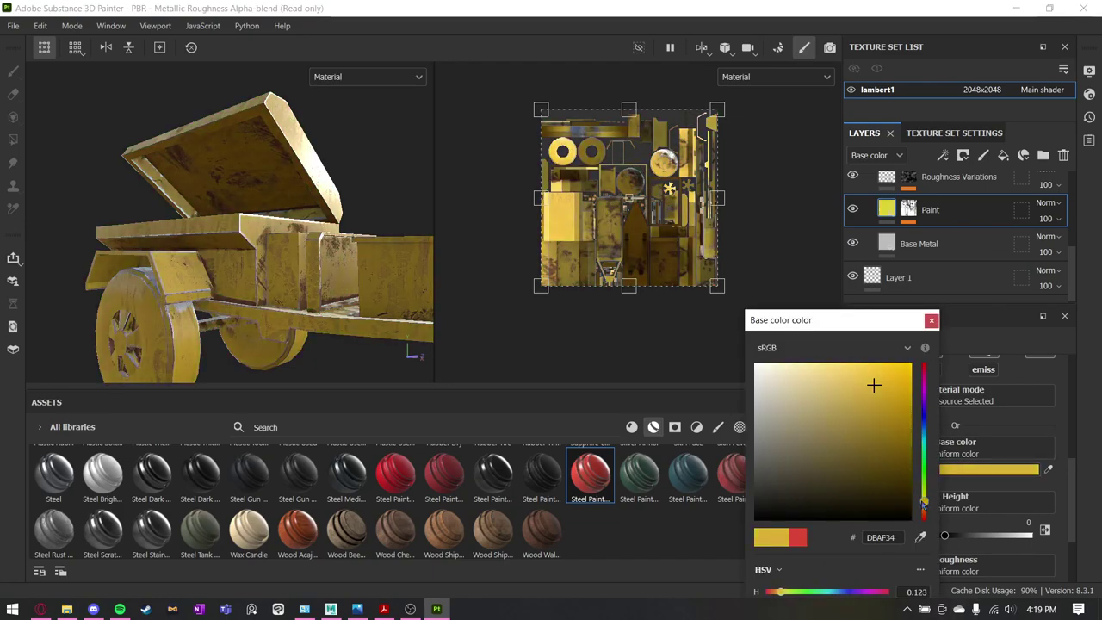
{"action": "left_click", "coordinate": [930, 320]}
{"action": "left_click_drag", "start_coordinate": [465, 259], "coordinate": [240, 254], "text": "alt"}
Set the Mask Builder - Legacy generator in the Dirt mask to level 0.18 and contrast 0.5.
{"action": "scroll", "coordinate": [918, 228], "scroll_direction": "up", "scroll_amount": 1}
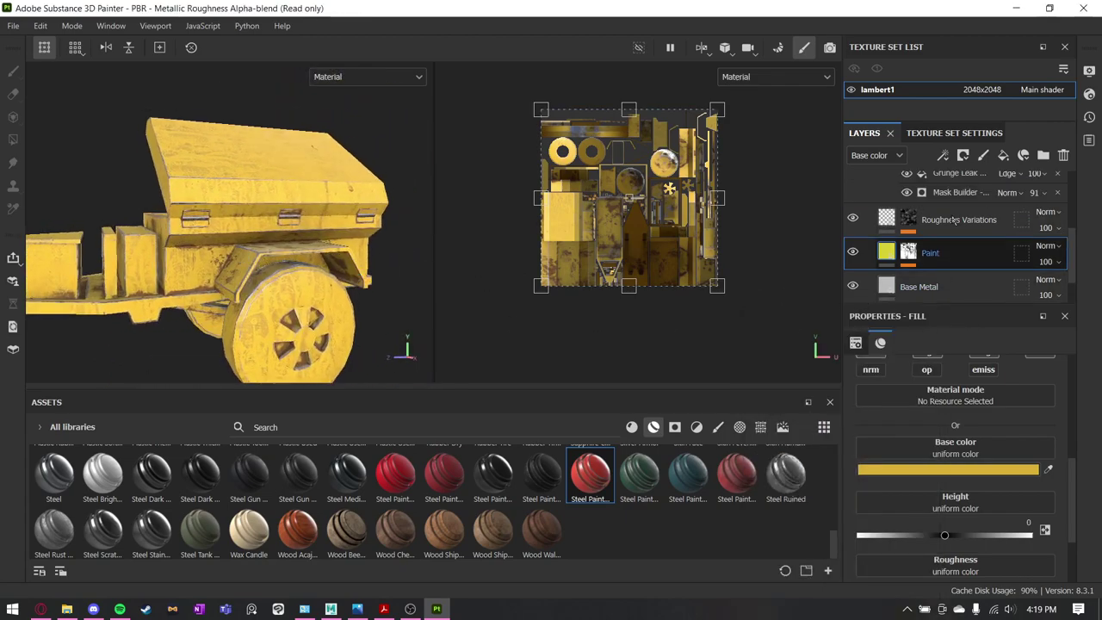
{"action": "scroll", "coordinate": [918, 228], "scroll_direction": "up", "scroll_amount": 1}
{"action": "left_click", "coordinate": [955, 235]}
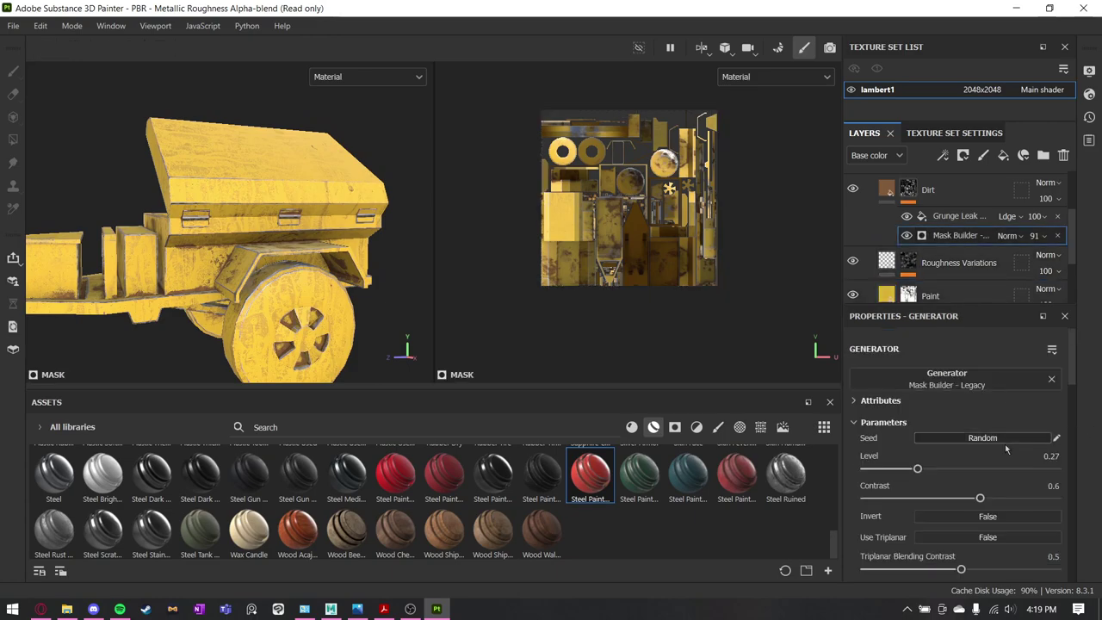
{"action": "mouse_move", "coordinate": [916, 469]}
{"action": "left_mouse_down"}
{"action": "mouse_move", "coordinate": [874, 469]}
{"action": "mouse_move", "coordinate": [901, 469]}
{"action": "left_mouse_up"}
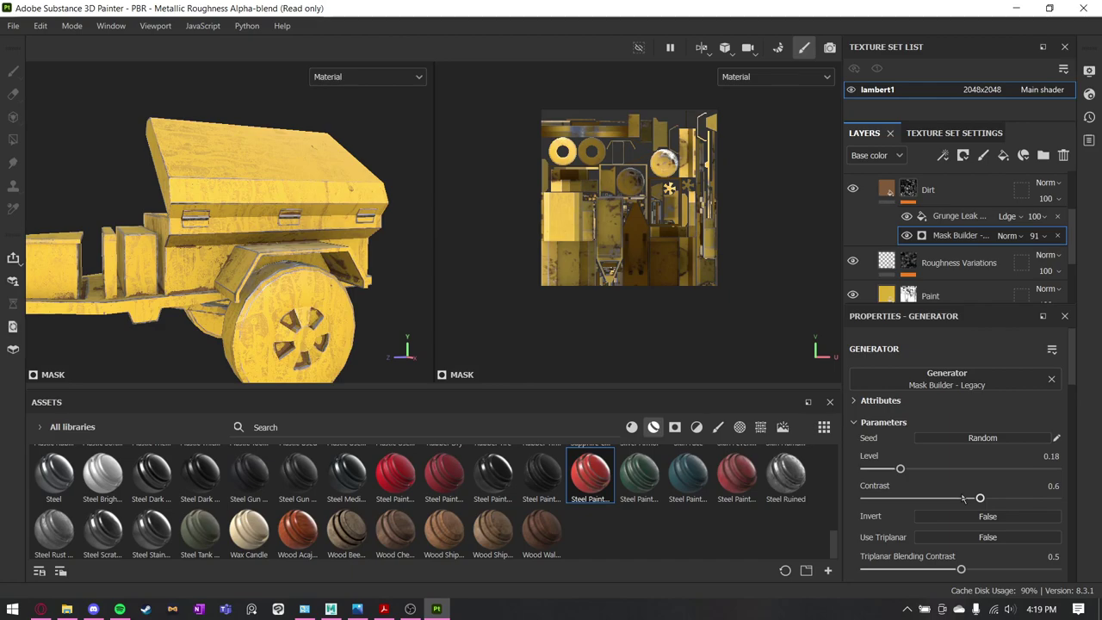
{"action": "left_click_drag", "start_coordinate": [923, 499], "coordinate": [982, 498]}
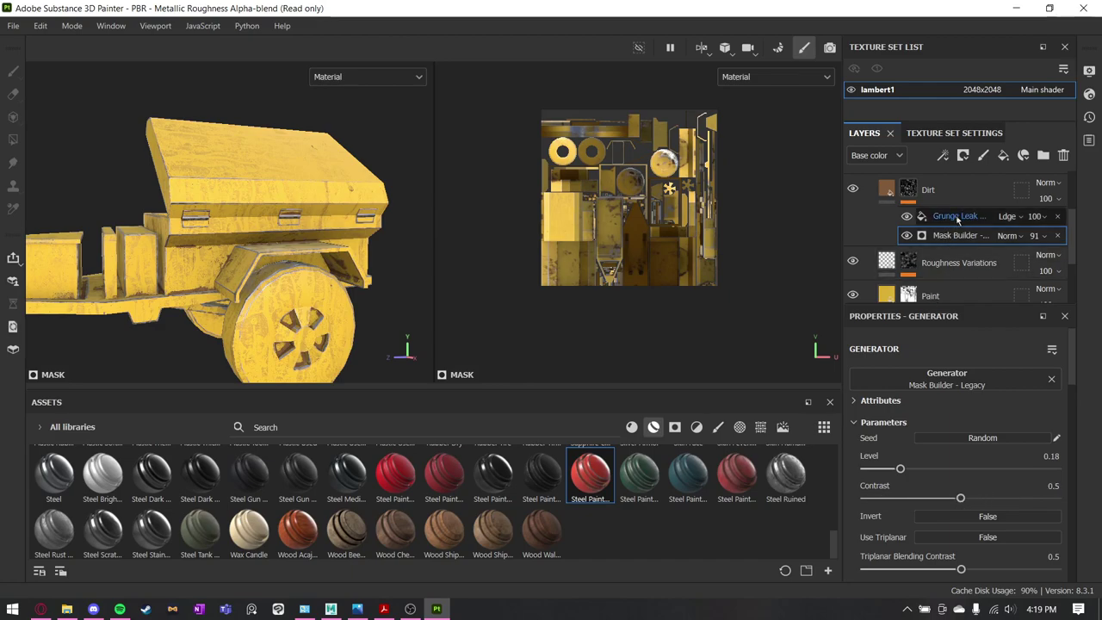
Set Grunge Leak Small in the Dirt mask to balance 0.45 and contrast 0.62.
{"action": "left_click", "coordinate": [957, 216]}
{"action": "mouse_move", "coordinate": [962, 470]}
{"action": "left_mouse_down"}
{"action": "mouse_move", "coordinate": [932, 472]}
{"action": "mouse_move", "coordinate": [948, 476]}
{"action": "left_mouse_up"}
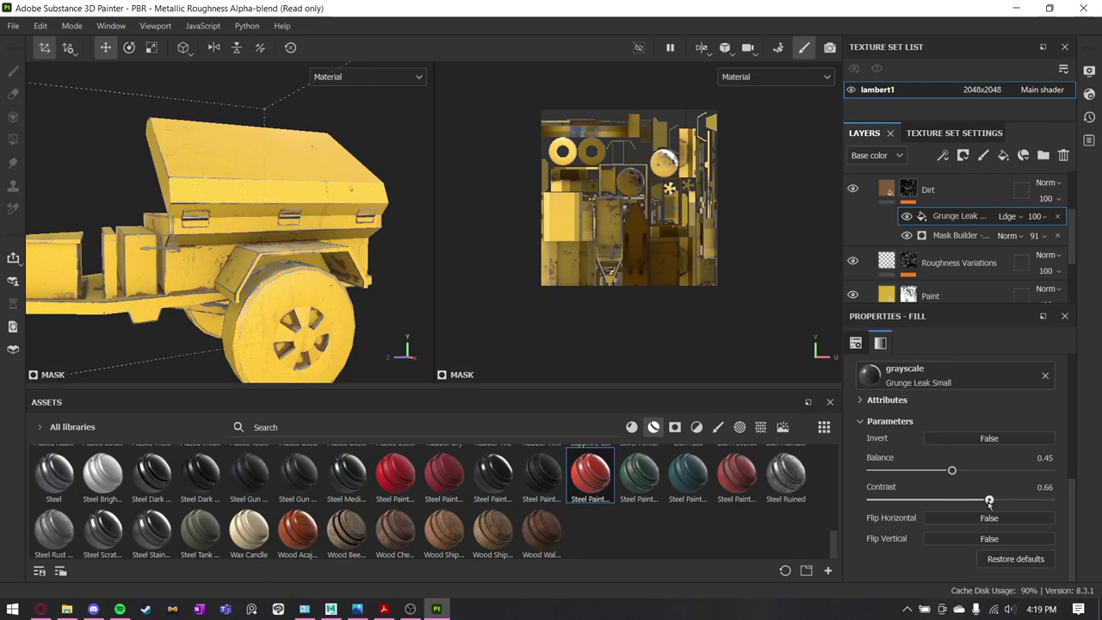
{"action": "mouse_move", "coordinate": [78, 236]}
{"action": "left_mouse_down", "text": "alt"}
{"action": "mouse_move", "coordinate": [234, 256]}
{"action": "mouse_move", "coordinate": [116, 251]}
{"action": "mouse_move", "coordinate": [326, 286]}
{"action": "mouse_move", "coordinate": [292, 284]}
{"action": "mouse_move", "coordinate": [273, 254]}
{"action": "left_mouse_up", "text": "alt"}
Collapse the Steel Painted Scraped Dirty folder and add a black mask to it.
{"action": "scroll", "coordinate": [971, 252], "scroll_direction": "up", "scroll_amount": 3}
{"action": "left_click", "coordinate": [868, 187]}
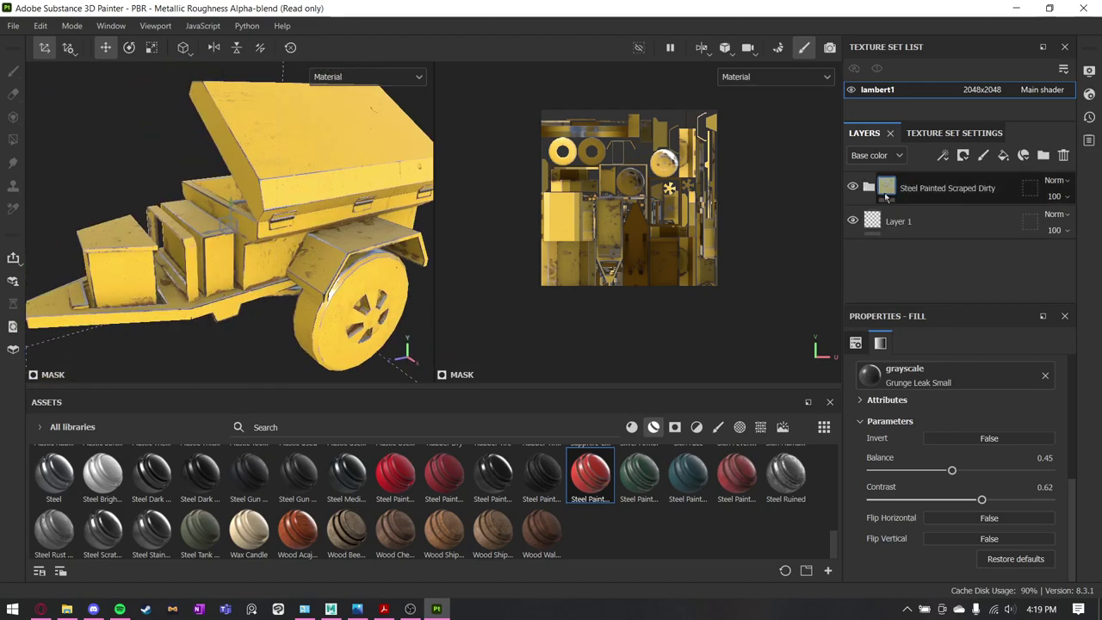
{"action": "left_click", "coordinate": [912, 190]}
{"action": "left_click", "coordinate": [963, 155]}
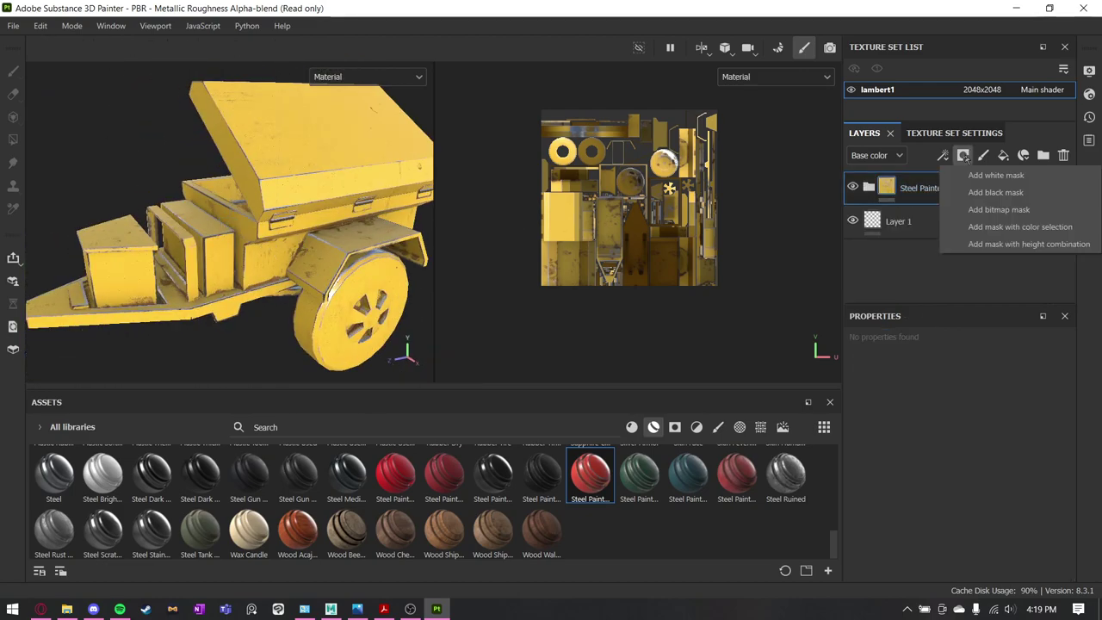
{"action": "left_click", "coordinate": [1016, 210]}
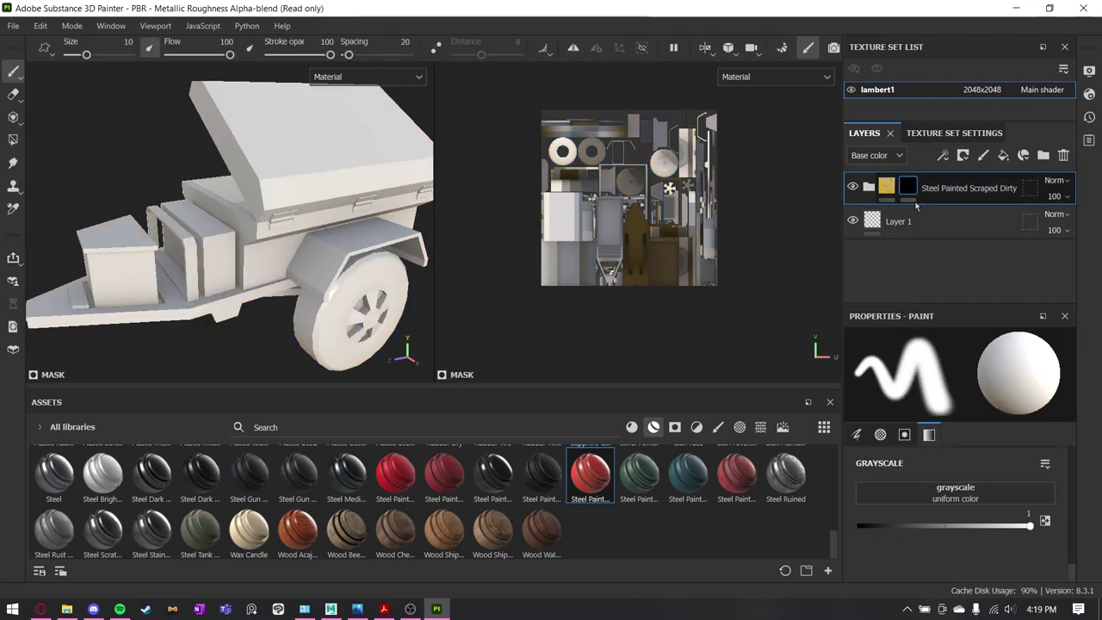
Reveal the yellow paint on the trailer's body, frame and raised lid by mesh-filling them in the mask with Polygon Fill.
{"action": "left_click", "coordinate": [13, 118]}
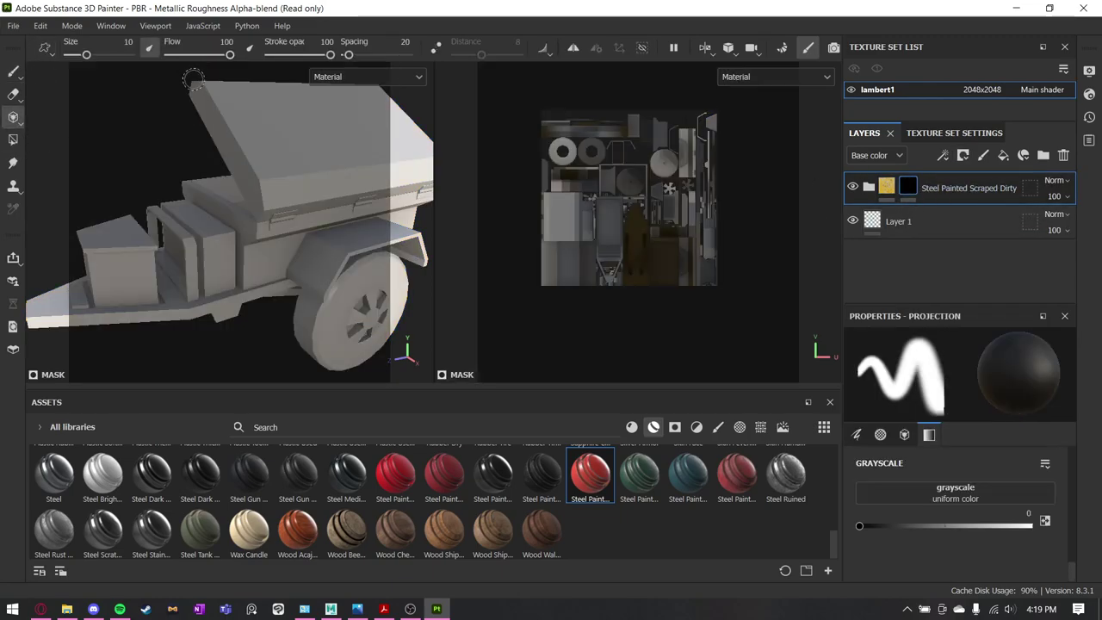
{"action": "left_click", "coordinate": [13, 141]}
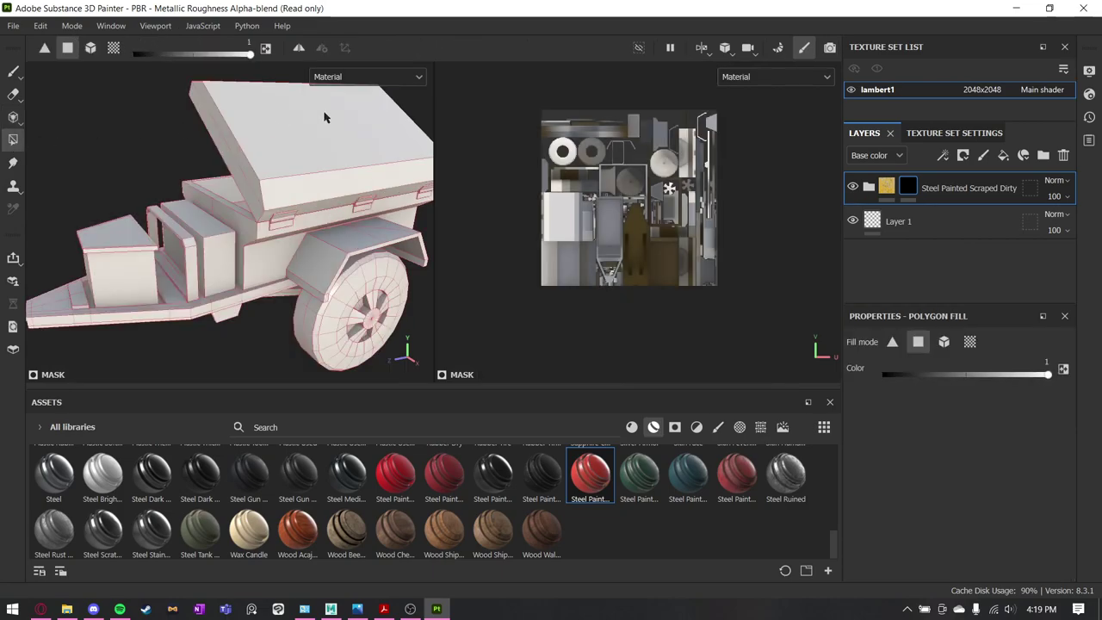
{"action": "left_click", "coordinate": [90, 48]}
{"action": "left_click", "coordinate": [241, 233]}
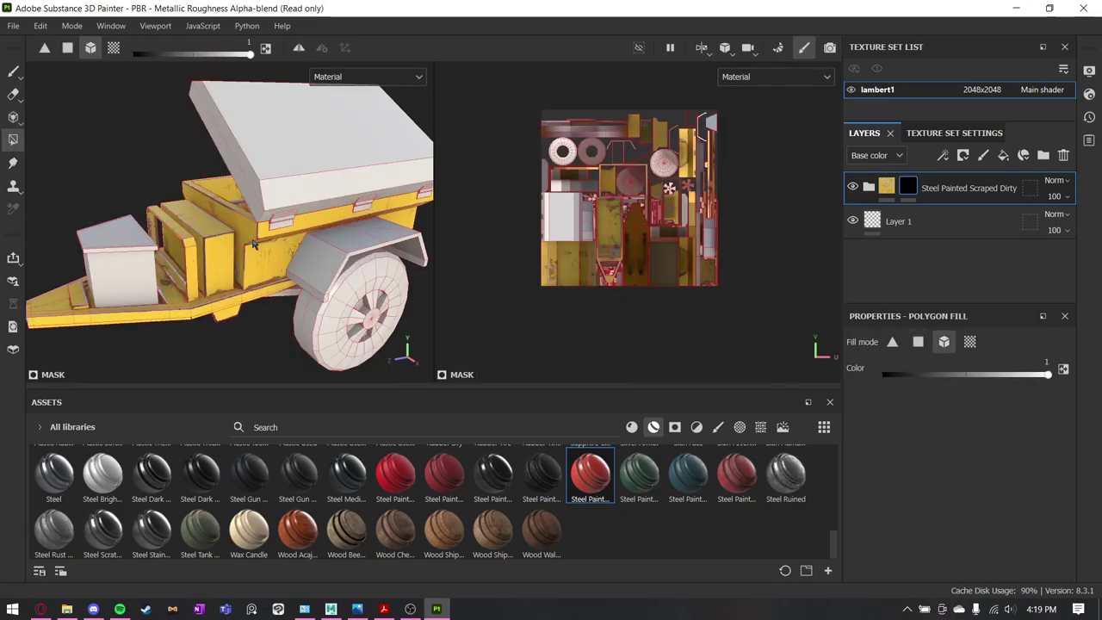
{"action": "left_click_drag", "start_coordinate": [252, 252], "coordinate": [385, 224], "text": "alt"}
{"action": "key", "text": "ctrl+z"}
{"action": "left_click", "coordinate": [261, 235]}
{"action": "key", "text": "ctrl+z"}
{"action": "left_click", "coordinate": [275, 182]}
{"action": "left_click", "coordinate": [267, 241]}
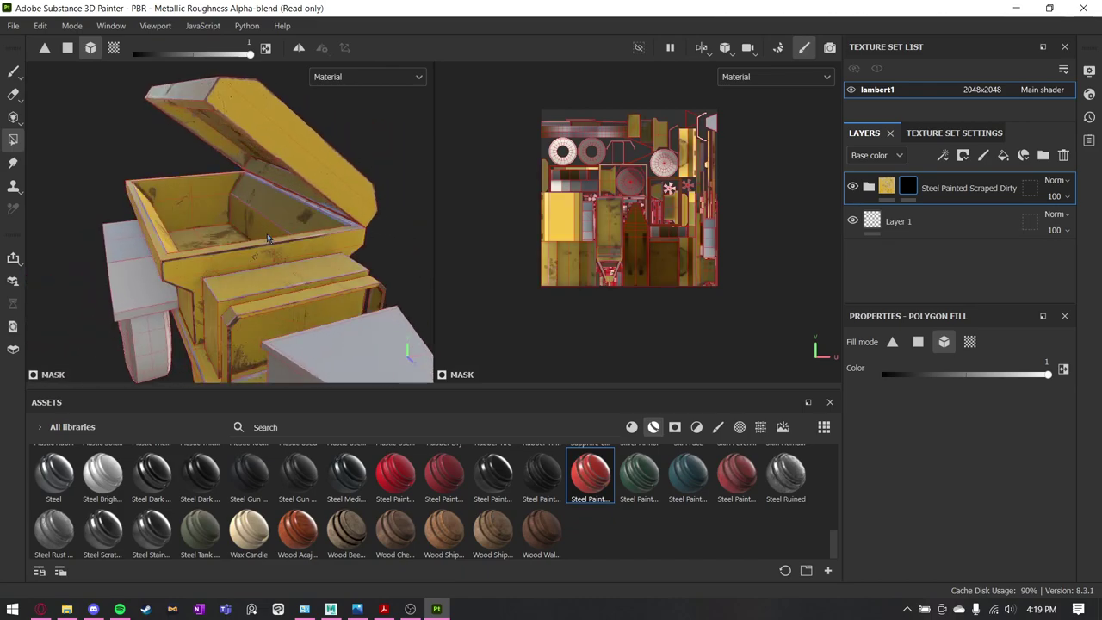
Fill the lid's side hinges in the Steel Painted Scraped Dirty mask.
{"action": "left_click_drag", "start_coordinate": [268, 242], "coordinate": [306, 228], "text": "alt"}
{"action": "scroll", "coordinate": [386, 229], "scroll_direction": "up", "scroll_amount": 2}
{"action": "left_click_drag", "start_coordinate": [215, 219], "coordinate": [252, 256], "text": "alt"}
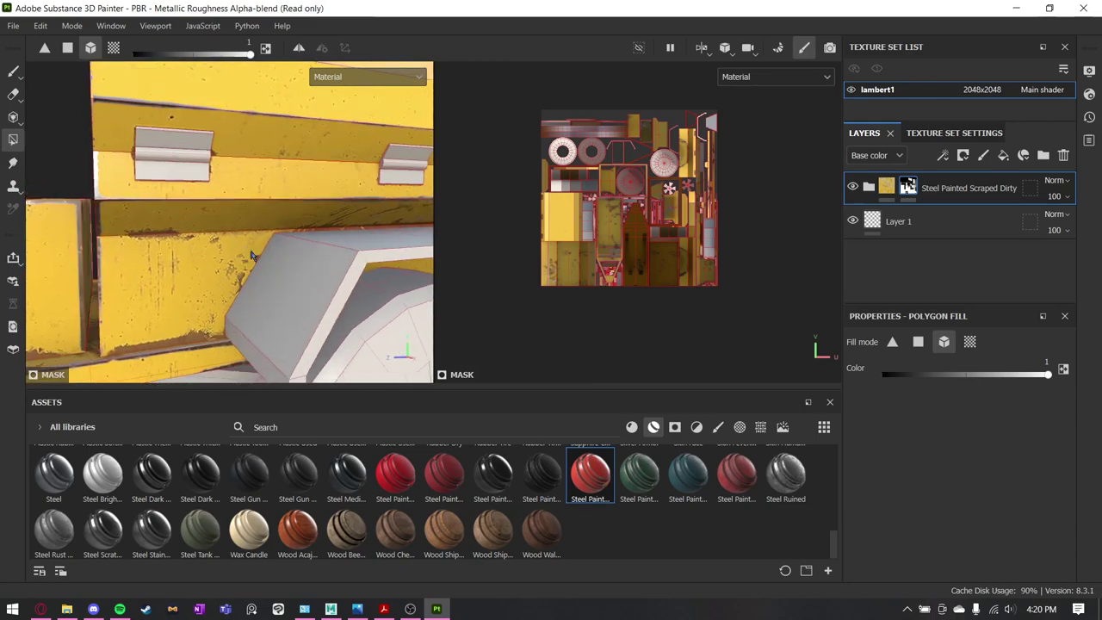
{"action": "left_click", "coordinate": [181, 163]}
{"action": "left_click_drag", "start_coordinate": [278, 197], "coordinate": [112, 210], "text": "alt"}
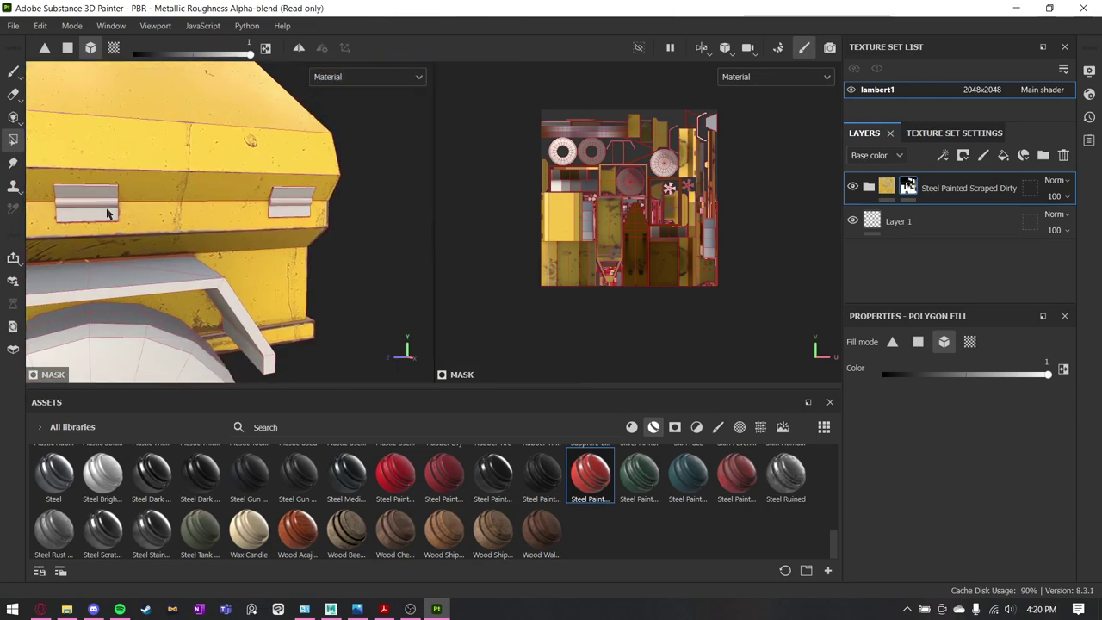
{"action": "left_click", "coordinate": [101, 213]}
{"action": "left_click", "coordinate": [98, 197]}
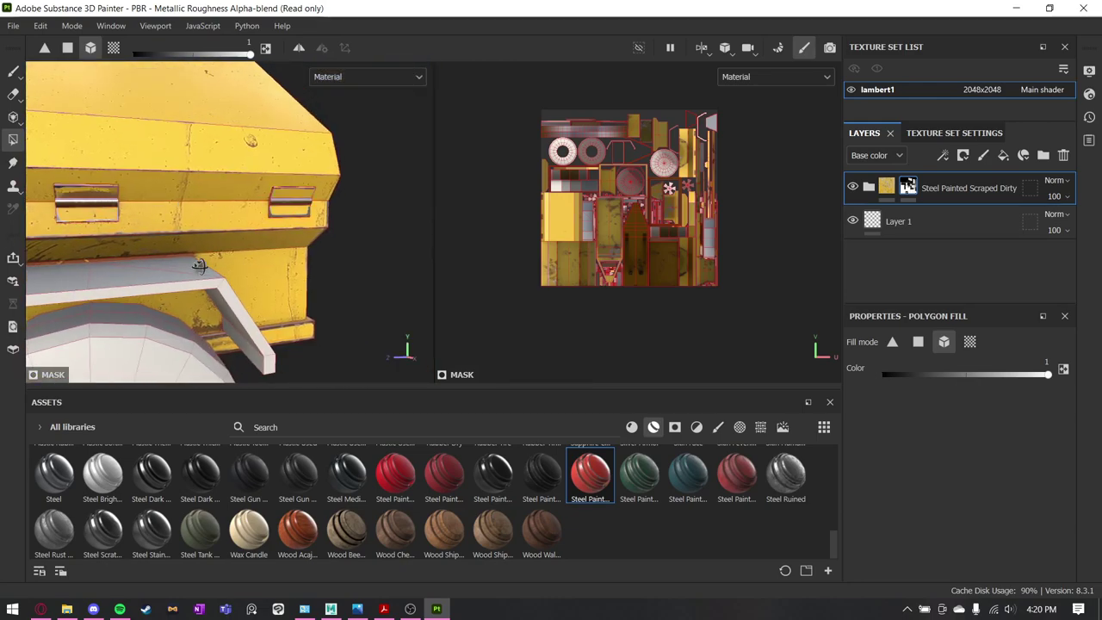
Check the reference photo Chaser_06.jpg and fill the storage box on the trailer tongue in the yellow paint mask.
{"action": "left_click_drag", "start_coordinate": [199, 265], "coordinate": [289, 275], "text": "alt"}
{"action": "left_click_drag", "start_coordinate": [176, 256], "coordinate": [244, 183], "text": "alt"}
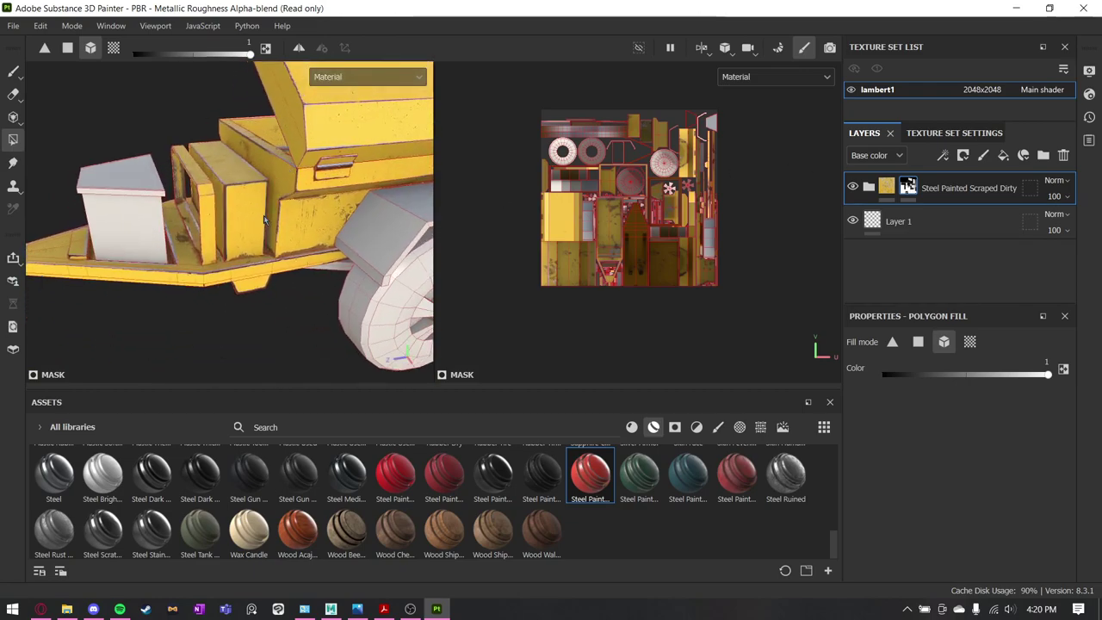
{"action": "left_click_drag", "start_coordinate": [265, 220], "coordinate": [238, 211], "text": "alt"}
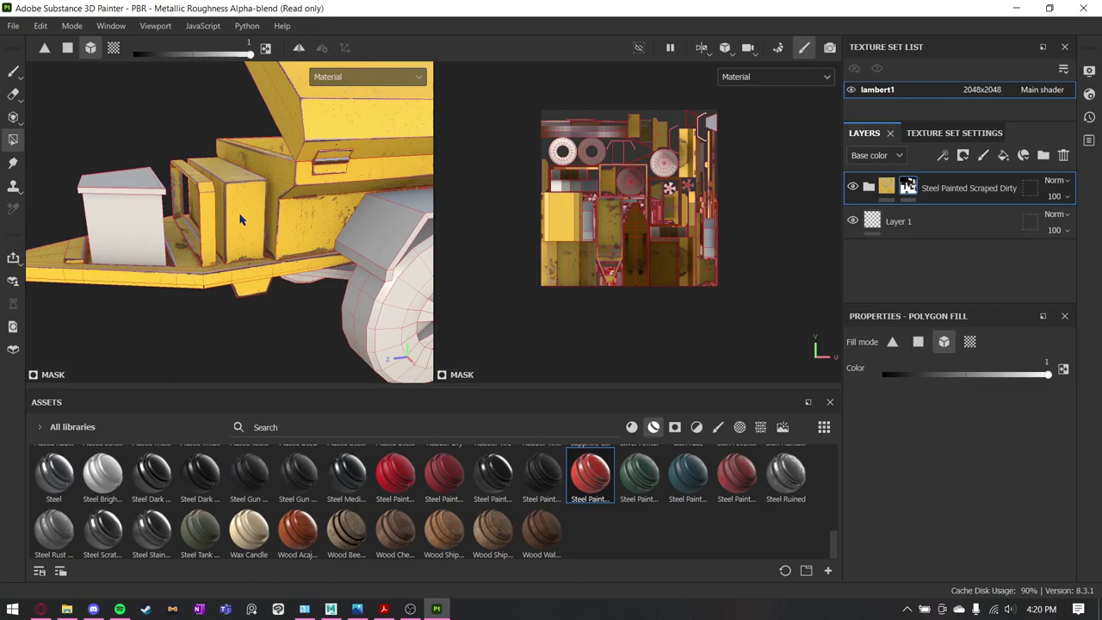
{"action": "left_click", "coordinate": [357, 608]}
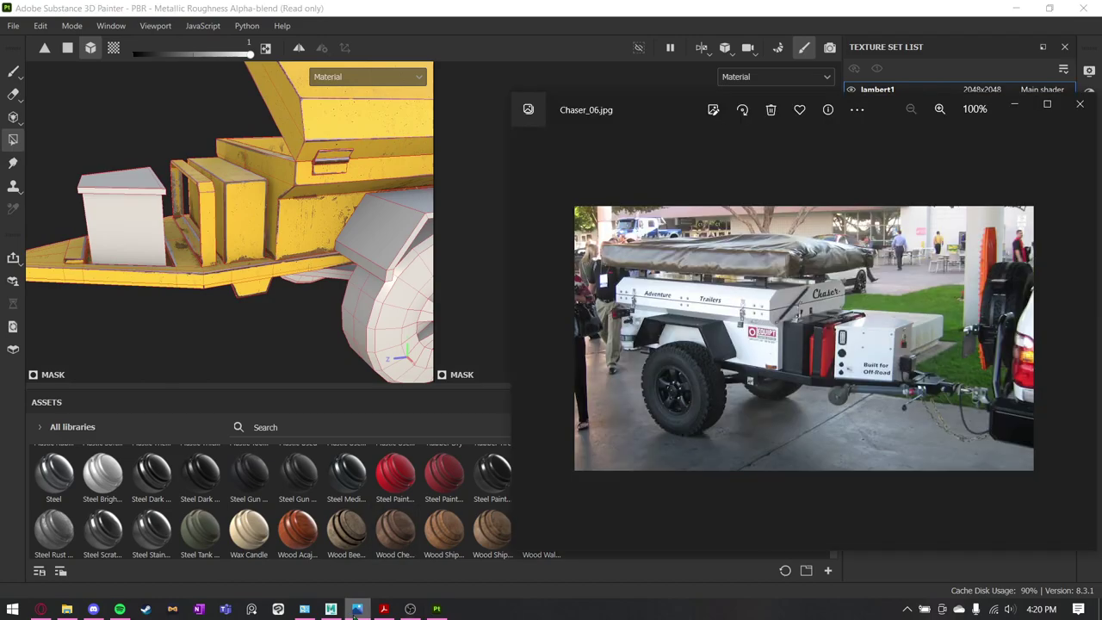
{"action": "left_click", "coordinate": [357, 608]}
{"action": "mouse_move", "coordinate": [119, 226]}
{"action": "left_mouse_down", "text": "alt"}
{"action": "mouse_move", "coordinate": [96, 219]}
{"action": "mouse_move", "coordinate": [270, 263]}
{"action": "mouse_move", "coordinate": [407, 263]}
{"action": "mouse_move", "coordinate": [169, 258]}
{"action": "mouse_move", "coordinate": [293, 285]}
{"action": "left_mouse_up", "text": "alt"}
{"action": "left_click", "coordinate": [85, 218]}
Apply the Steel Painted Rough Damaged smart material above the yellow paint folder and give it a black mask.
{"action": "middle_click_drag", "start_coordinate": [293, 285], "coordinate": [209, 259], "text": "alt"}
{"action": "left_click_drag", "start_coordinate": [209, 258], "coordinate": [250, 267], "text": "alt"}
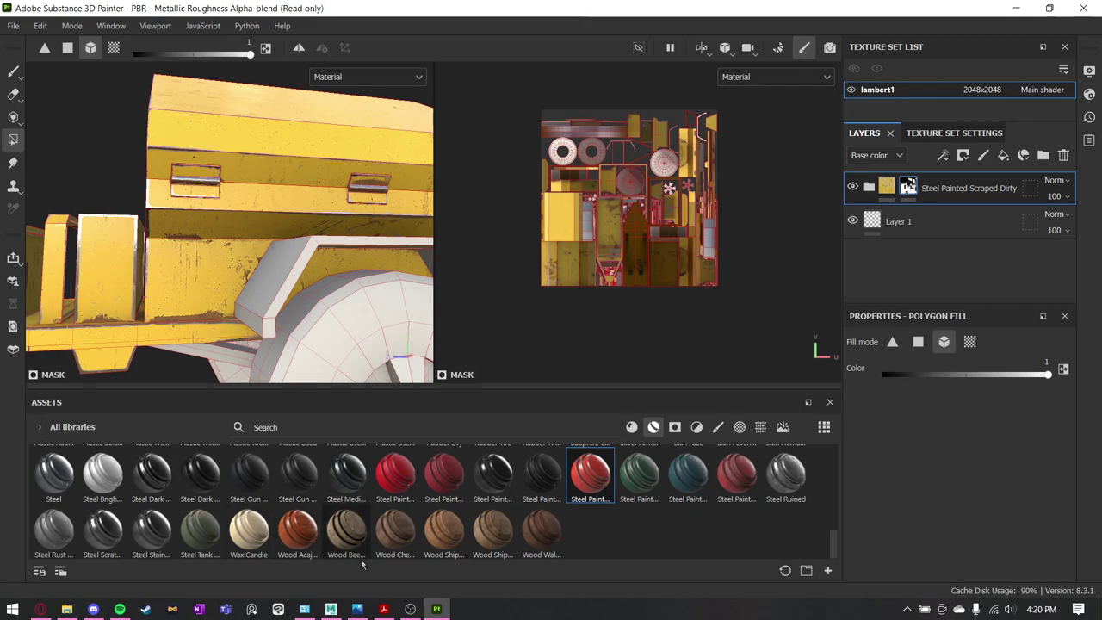
{"action": "mouse_move", "coordinate": [531, 493]}
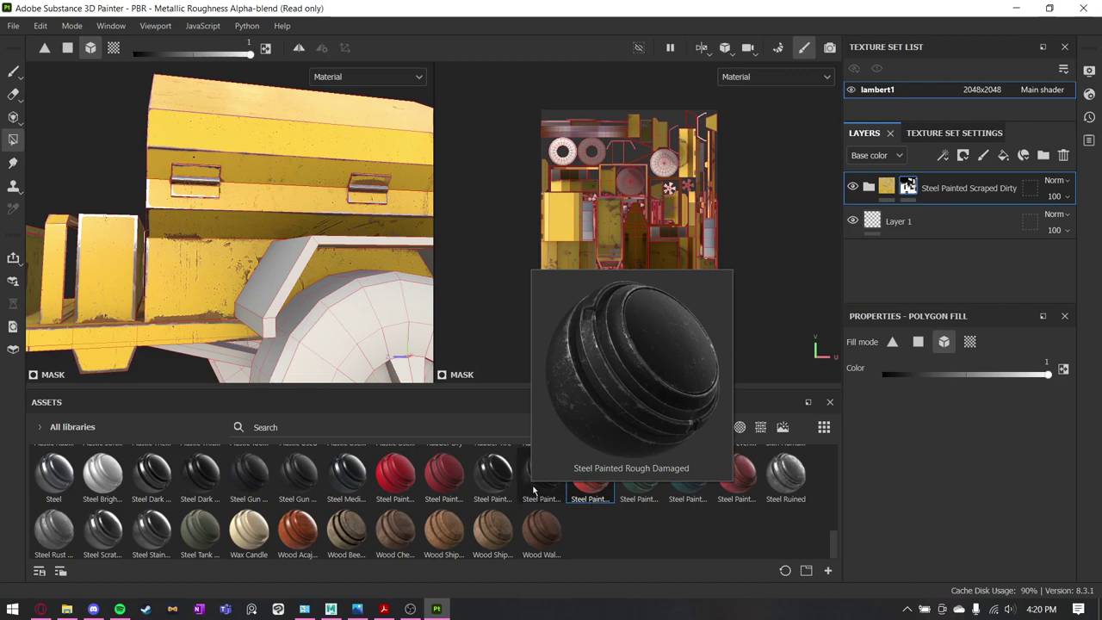
{"action": "mouse_move", "coordinate": [533, 490]}
{"action": "left_mouse_down"}
{"action": "mouse_move", "coordinate": [622, 253]}
{"action": "mouse_move", "coordinate": [283, 259]}
{"action": "mouse_move", "coordinate": [154, 298]}
{"action": "mouse_move", "coordinate": [132, 290]}
{"action": "left_mouse_up"}
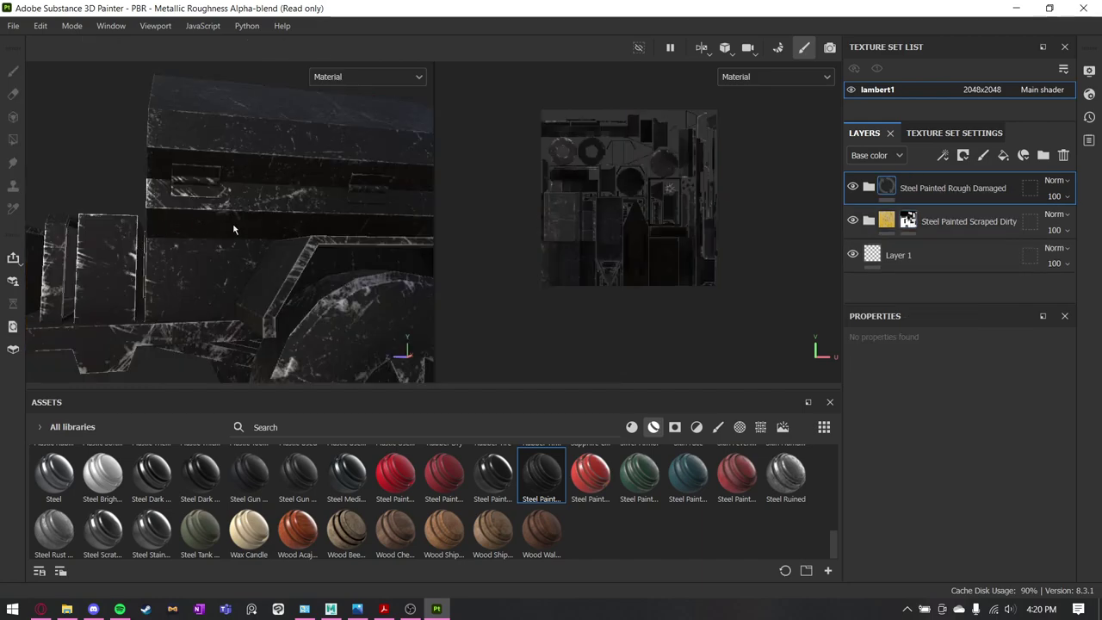
{"action": "left_click_drag", "start_coordinate": [258, 217], "coordinate": [232, 251], "text": "alt"}
{"action": "middle_click_drag", "start_coordinate": [204, 235], "coordinate": [275, 216], "text": "alt"}
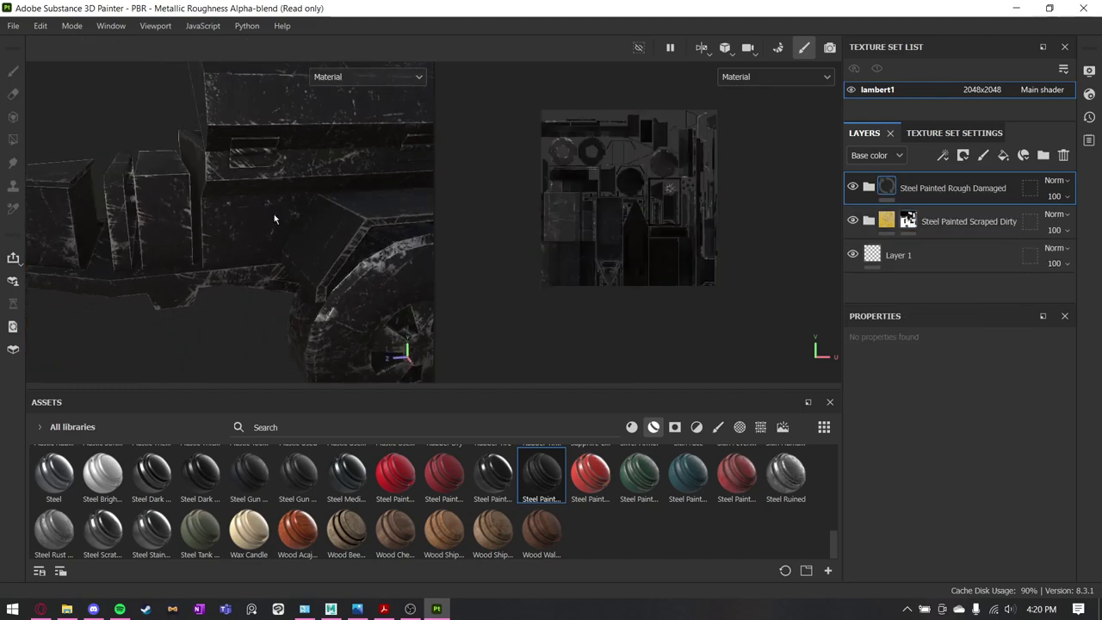
{"action": "left_click", "coordinate": [963, 155]}
{"action": "left_click", "coordinate": [987, 193]}
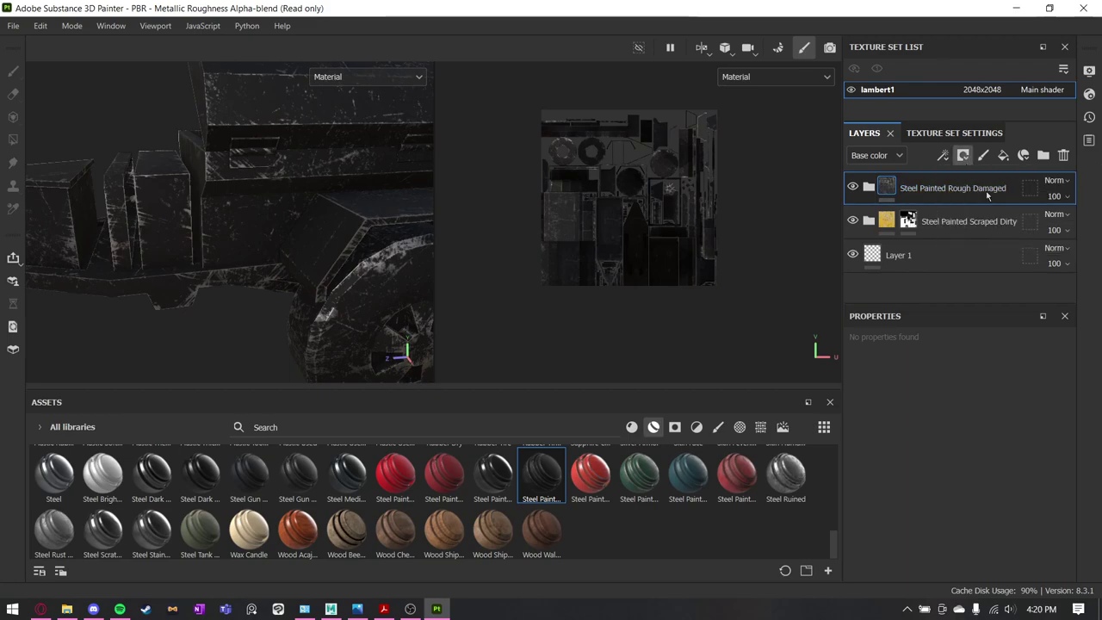
Try filling the frame's front faces in the Steel Painted Rough Damaged mask one polygon at a time and undo it.
{"action": "left_click_drag", "start_coordinate": [164, 245], "coordinate": [171, 243], "text": "alt"}
{"action": "middle_click_drag", "start_coordinate": [171, 243], "coordinate": [290, 233], "text": "alt"}
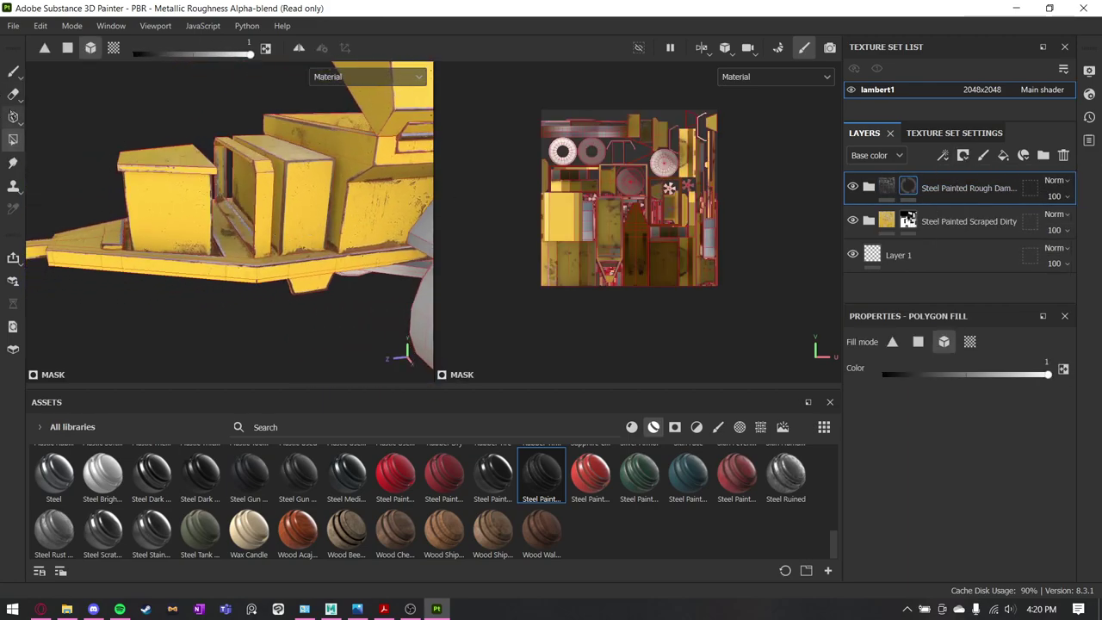
{"action": "left_click", "coordinate": [67, 48]}
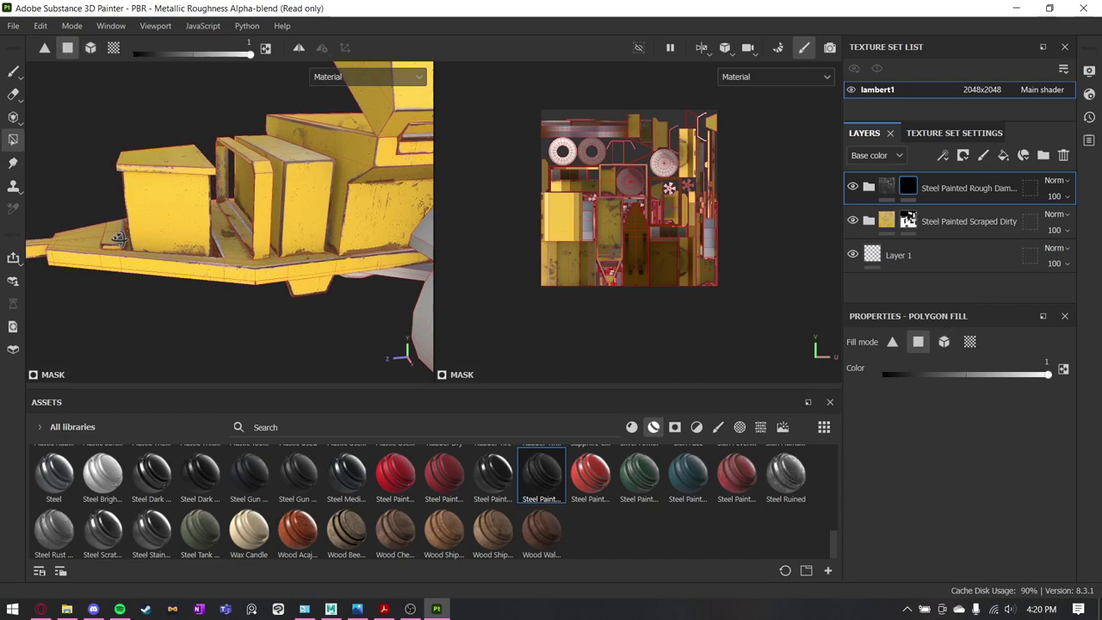
{"action": "left_click", "coordinate": [81, 236]}
{"action": "left_click_drag", "start_coordinate": [81, 236], "coordinate": [110, 184], "text": "alt"}
{"action": "key", "text": "ctrl+z"}
Fill the frame by UV chunk and the wheel fender by mesh in the Steel Painted Rough Damaged mask.
{"action": "left_click", "coordinate": [113, 48]}
{"action": "left_click", "coordinate": [79, 258]}
{"action": "left_click", "coordinate": [74, 272]}
{"action": "left_click_drag", "start_coordinate": [58, 136], "coordinate": [211, 198]}
{"action": "mouse_move", "coordinate": [125, 159]}
{"action": "left_mouse_down"}
{"action": "mouse_move", "coordinate": [148, 202]}
{"action": "mouse_move", "coordinate": [161, 286]}
{"action": "mouse_move", "coordinate": [106, 215]}
{"action": "mouse_move", "coordinate": [114, 144]}
{"action": "left_mouse_up"}
{"action": "left_click", "coordinate": [106, 215]}
{"action": "left_click", "coordinate": [90, 48]}
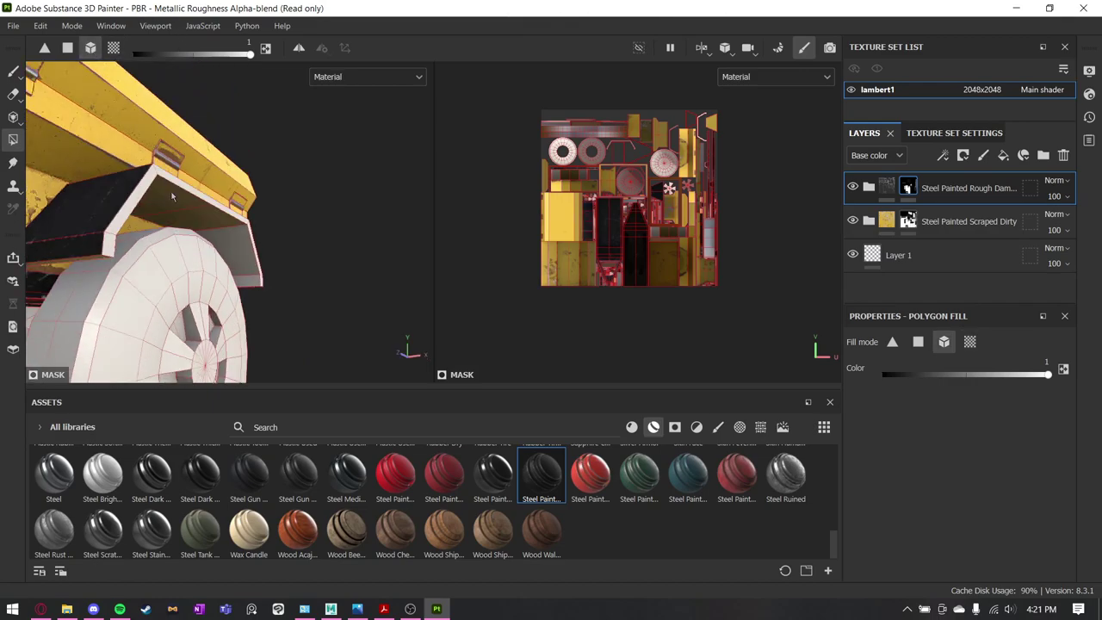
{"action": "left_click", "coordinate": [210, 212]}
{"action": "left_click_drag", "start_coordinate": [210, 211], "coordinate": [288, 219], "text": "alt"}
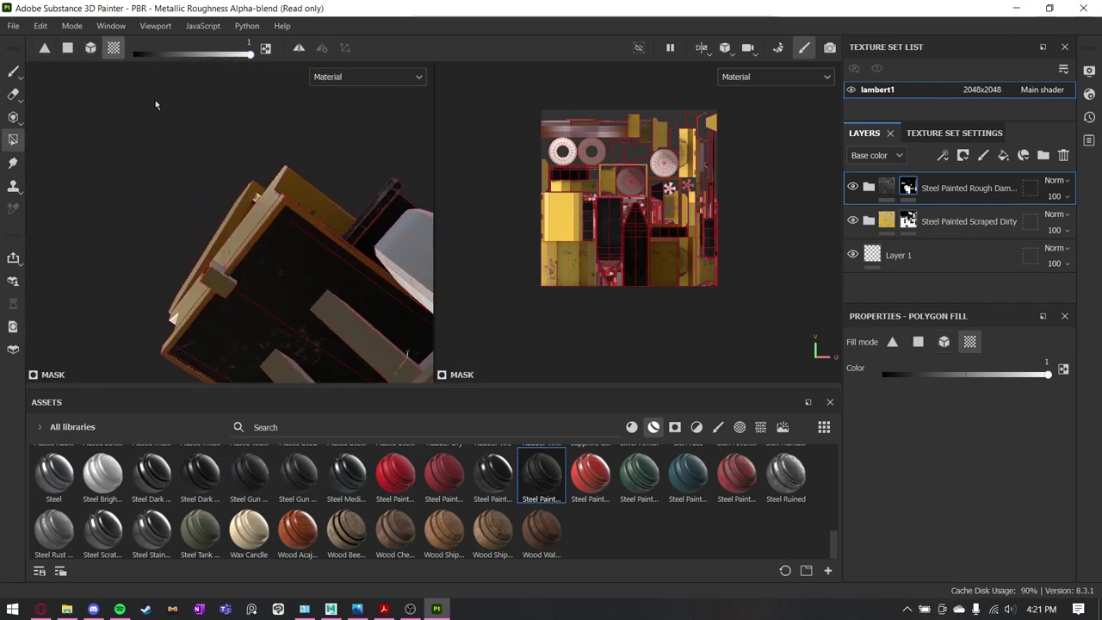
Fill the frame's remaining edges and underside pieces by UV chunk in the Steel Painted Rough Damaged mask.
{"action": "right_click_drag", "start_coordinate": [156, 104], "coordinate": [297, 204], "text": "alt"}
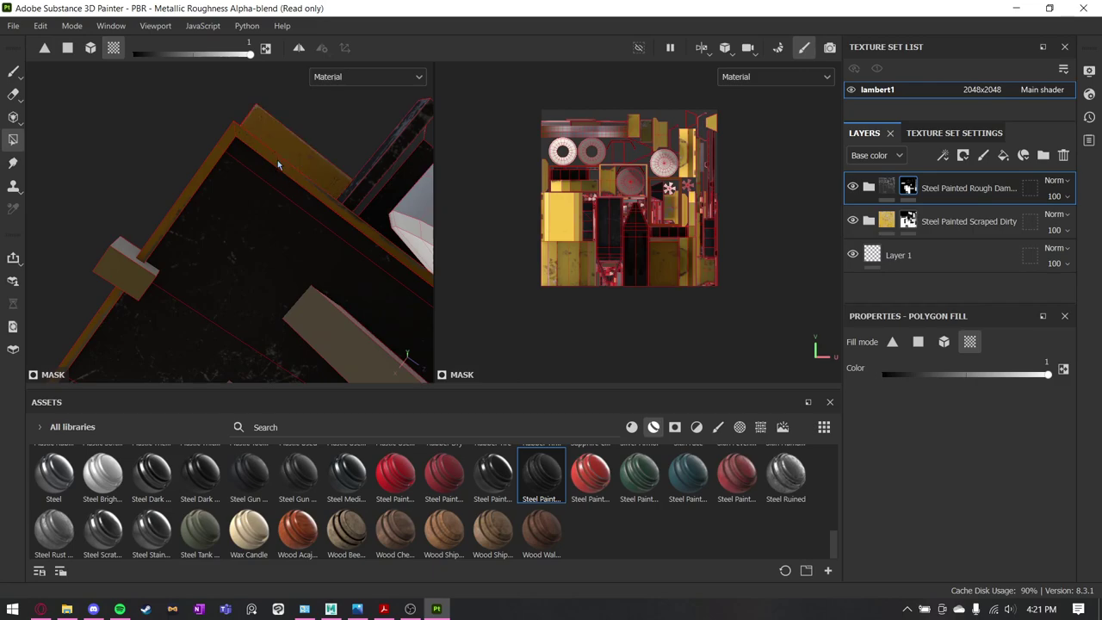
{"action": "left_click_drag", "start_coordinate": [277, 160], "coordinate": [285, 122], "text": "alt"}
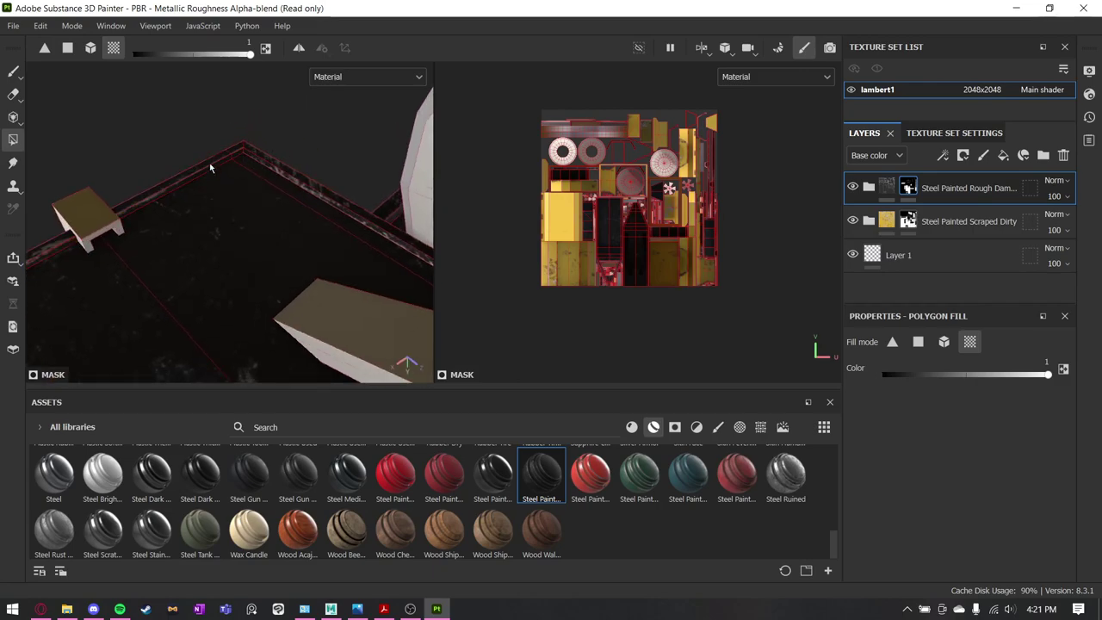
{"action": "left_click_drag", "start_coordinate": [210, 168], "coordinate": [122, 194], "text": "alt"}
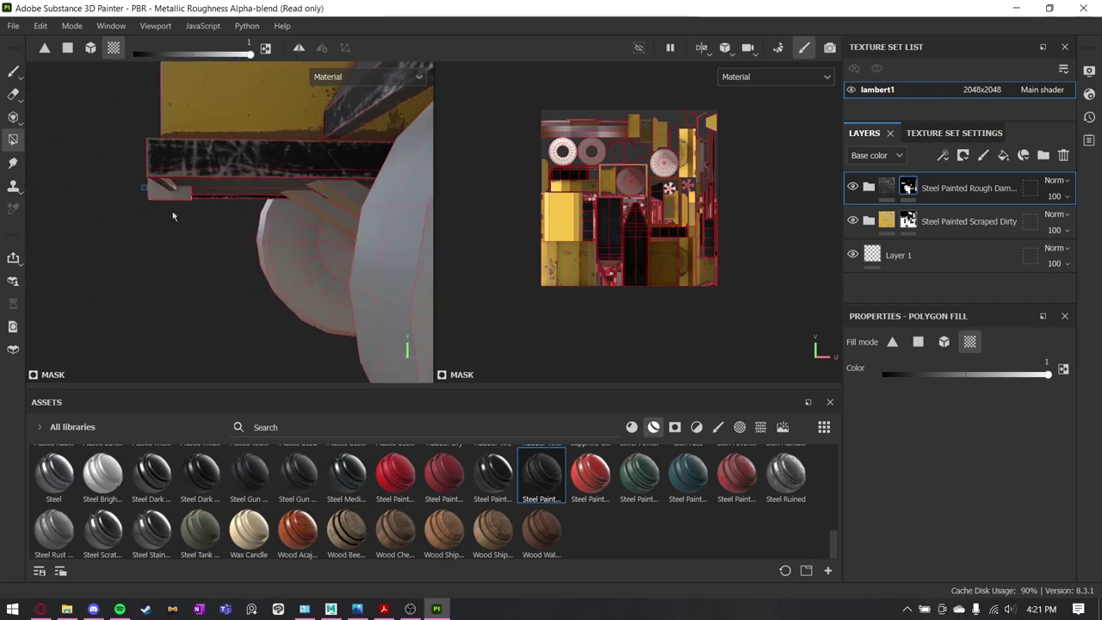
{"action": "left_click_drag", "start_coordinate": [181, 239], "coordinate": [160, 266], "text": "alt"}
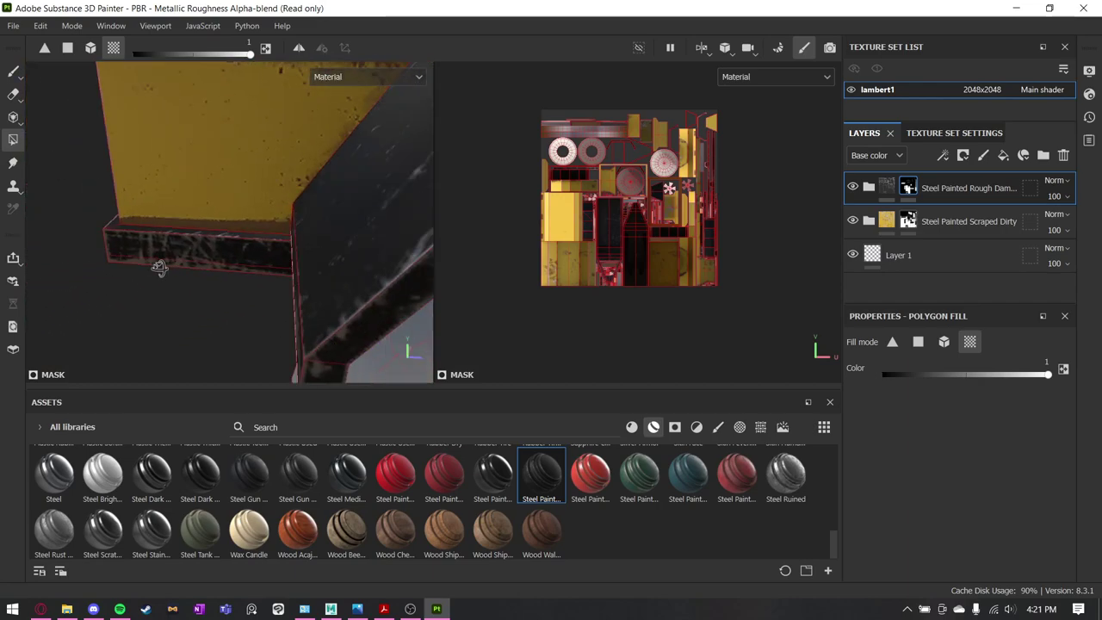
{"action": "left_click_drag", "start_coordinate": [259, 277], "coordinate": [199, 259], "text": "alt"}
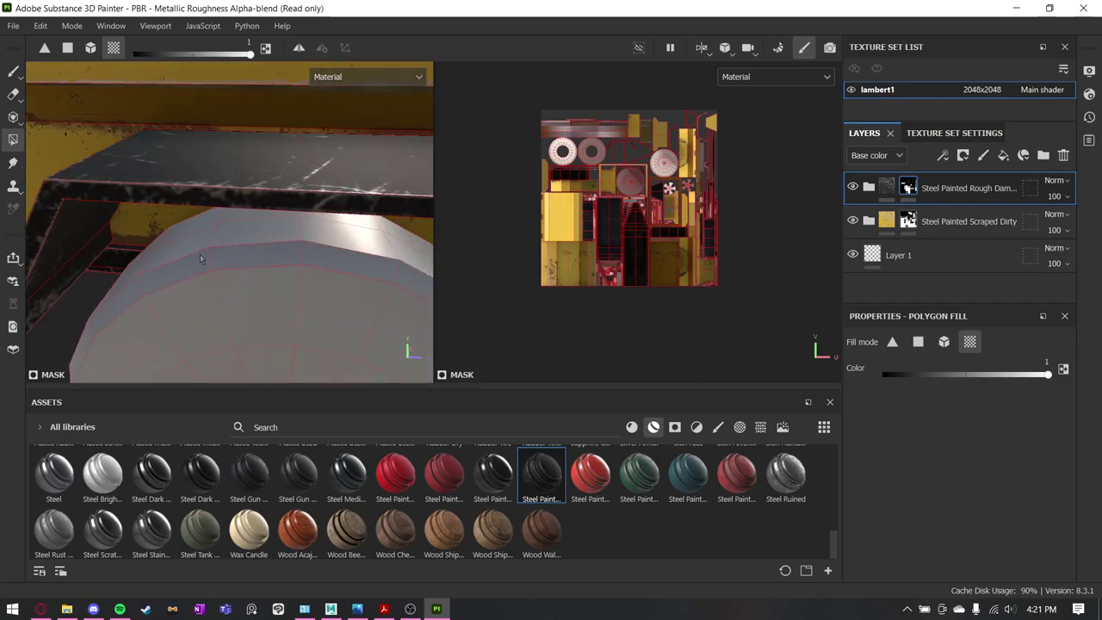
{"action": "left_click_drag", "start_coordinate": [343, 321], "coordinate": [137, 219], "text": "alt"}
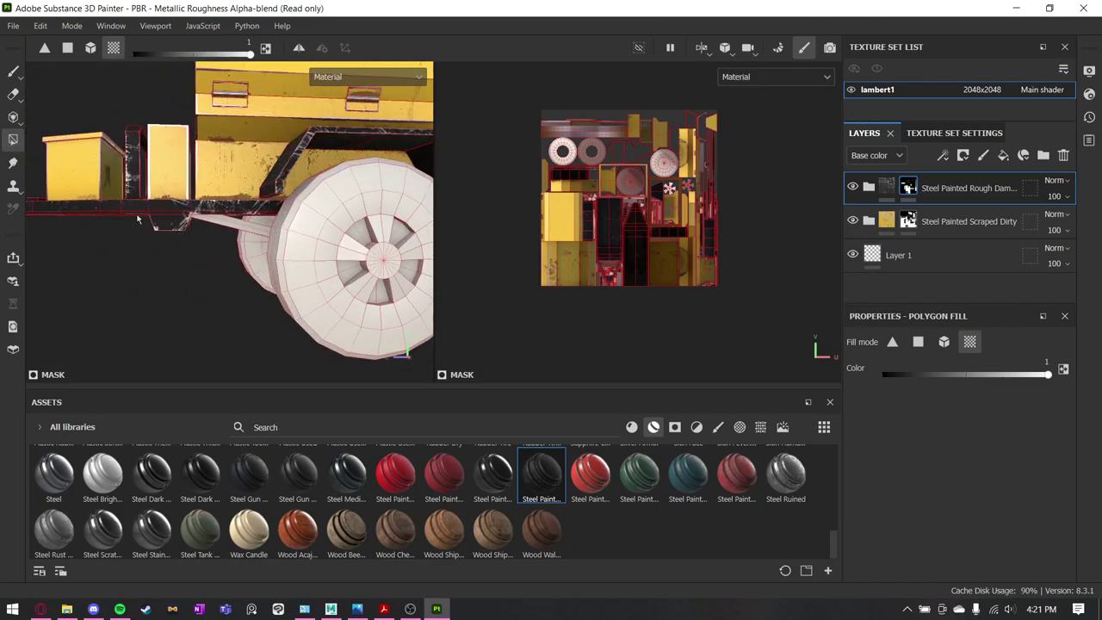
Fill the remaining upright container between the front box and the trailer body in the Steel Painted Rough Damaged mask.
{"action": "left_click_drag", "start_coordinate": [175, 250], "coordinate": [277, 246], "text": "alt"}
{"action": "mouse_move", "coordinate": [278, 247]}
{"action": "left_mouse_down", "text": "alt"}
{"action": "mouse_move", "coordinate": [291, 241]}
{"action": "mouse_move", "coordinate": [56, 235]}
{"action": "mouse_move", "coordinate": [319, 277]}
{"action": "mouse_move", "coordinate": [266, 233]}
{"action": "left_mouse_up", "text": "alt"}
{"action": "right_click_drag", "start_coordinate": [301, 248], "coordinate": [163, 238], "text": "alt"}
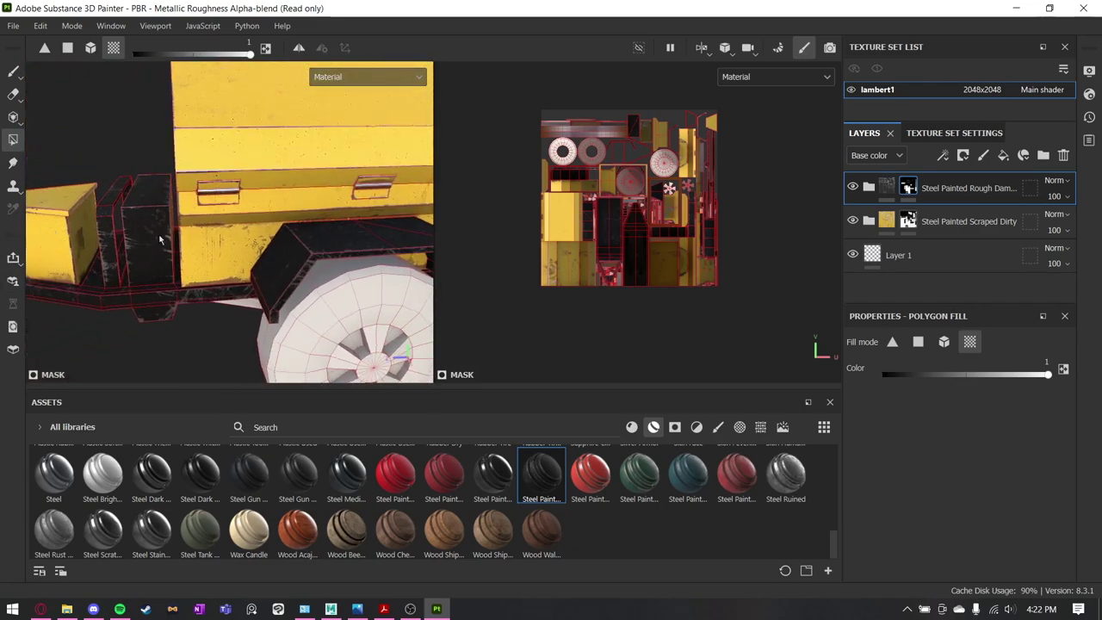
{"action": "left_click_drag", "start_coordinate": [163, 238], "coordinate": [215, 203], "text": "alt"}
{"action": "left_click_drag", "start_coordinate": [283, 263], "coordinate": [310, 239], "text": "alt"}
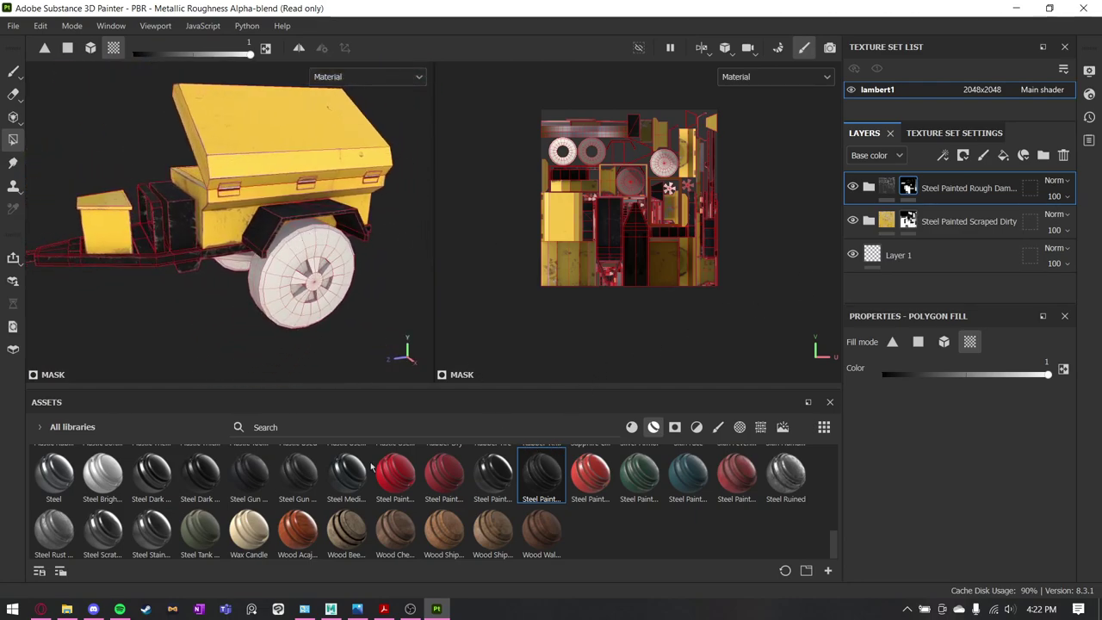
Apply the Steel Rust Surface smart material to the trailer as the top layer and give it a black mask.
{"action": "mouse_move", "coordinate": [508, 484]}
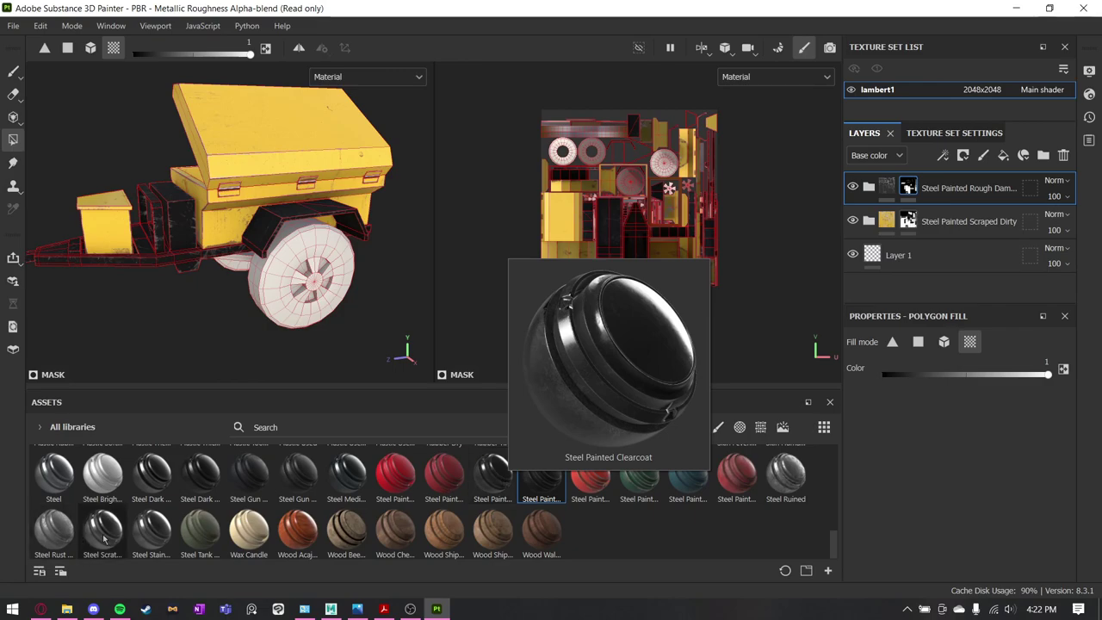
{"action": "mouse_move", "coordinate": [104, 538]}
{"action": "mouse_move", "coordinate": [166, 536]}
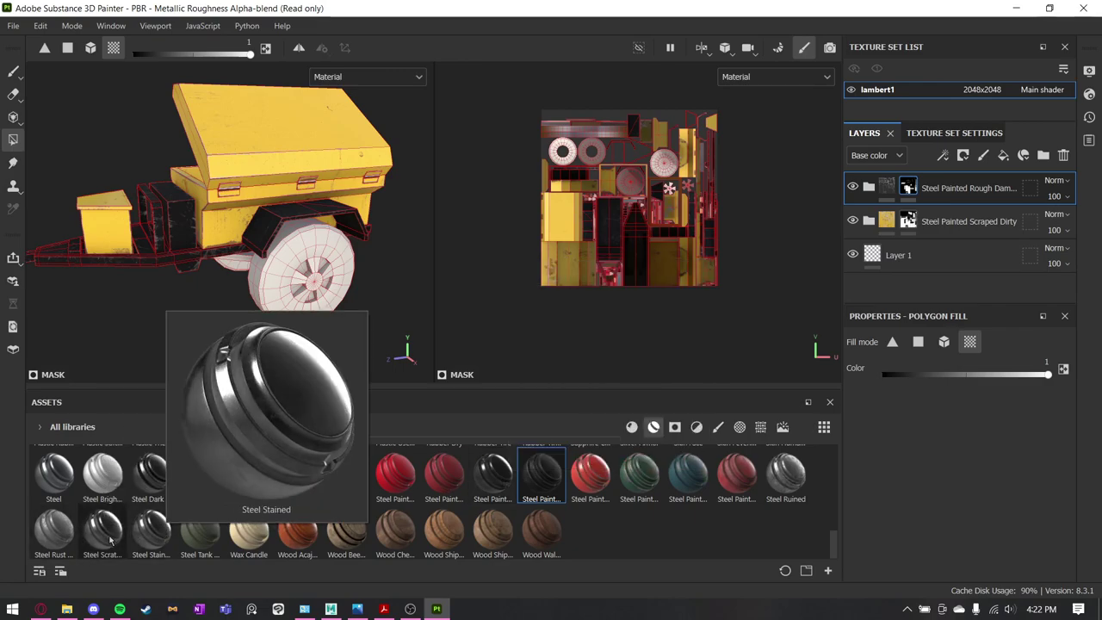
{"action": "mouse_move", "coordinate": [69, 540]}
{"action": "left_click_drag", "start_coordinate": [60, 542], "coordinate": [237, 257]}
{"action": "left_click_drag", "start_coordinate": [260, 296], "coordinate": [322, 206], "text": "alt"}
{"action": "left_click", "coordinate": [963, 155]}
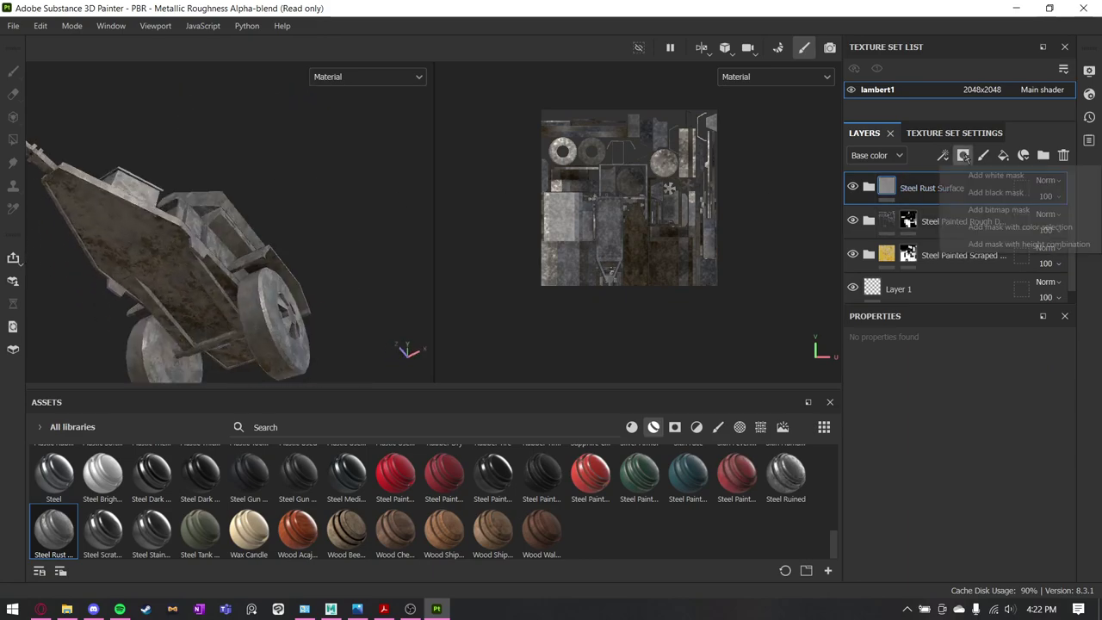
{"action": "left_click", "coordinate": [996, 192]}
Polygon-fill the suspension arms and the first wheel's hub and spokes in the Steel Rust Surface mask, using UV chunk mode for the wheel.
{"action": "key", "text": "4"}
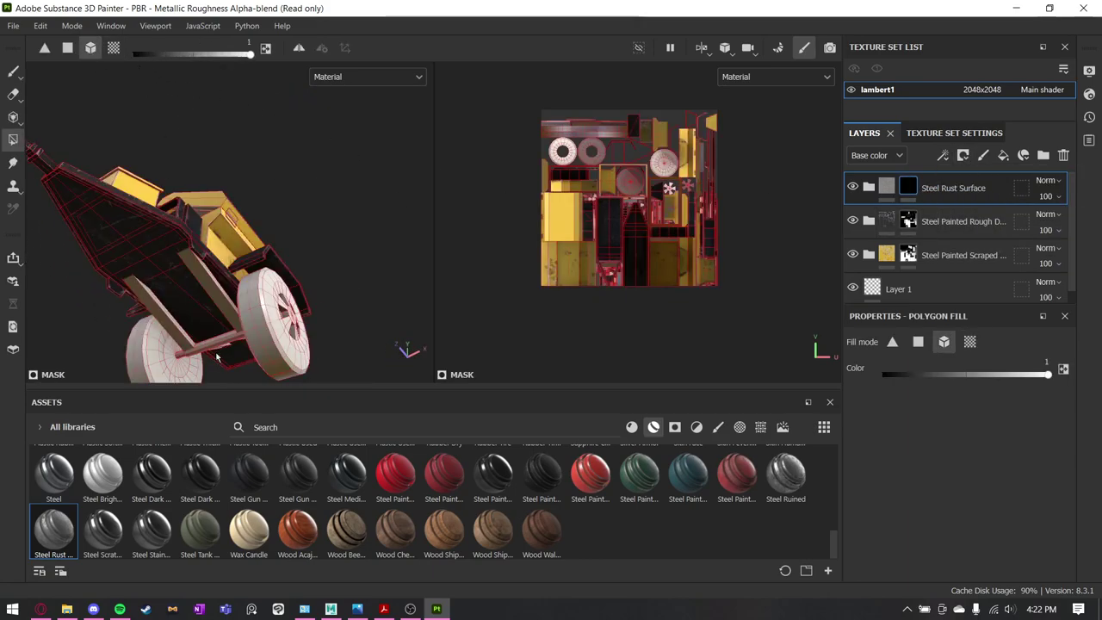
{"action": "left_click_drag", "start_coordinate": [220, 299], "coordinate": [269, 116], "text": "alt"}
{"action": "scroll", "coordinate": [241, 207], "scroll_direction": "up", "scroll_amount": 3}
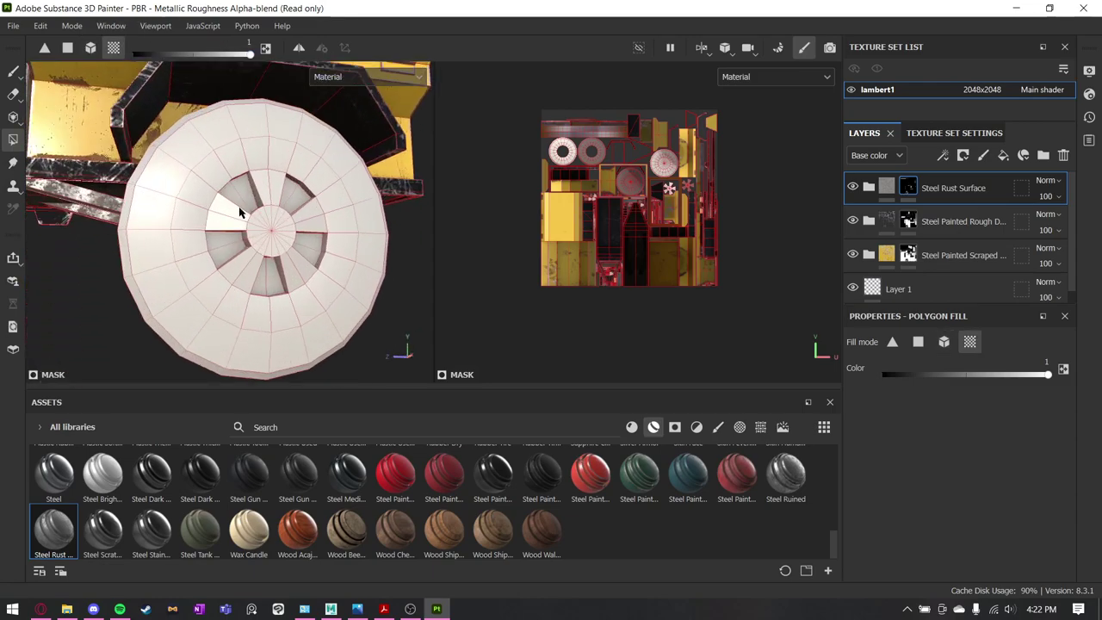
{"action": "left_click", "coordinate": [237, 232]}
{"action": "left_click_drag", "start_coordinate": [299, 250], "coordinate": [253, 205], "text": "alt"}
{"action": "left_click", "coordinate": [230, 250]}
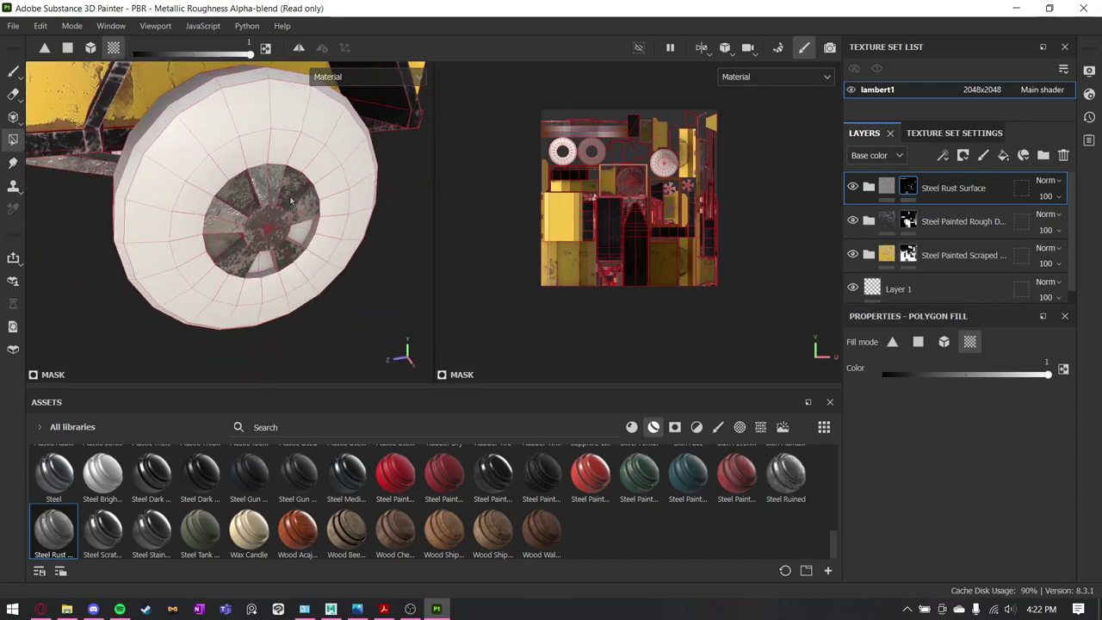
Clear the wheel's inner side disc from the Steel Rust Surface mask with a fill color of 0.
{"action": "left_click_drag", "start_coordinate": [289, 245], "coordinate": [231, 131], "text": "alt"}
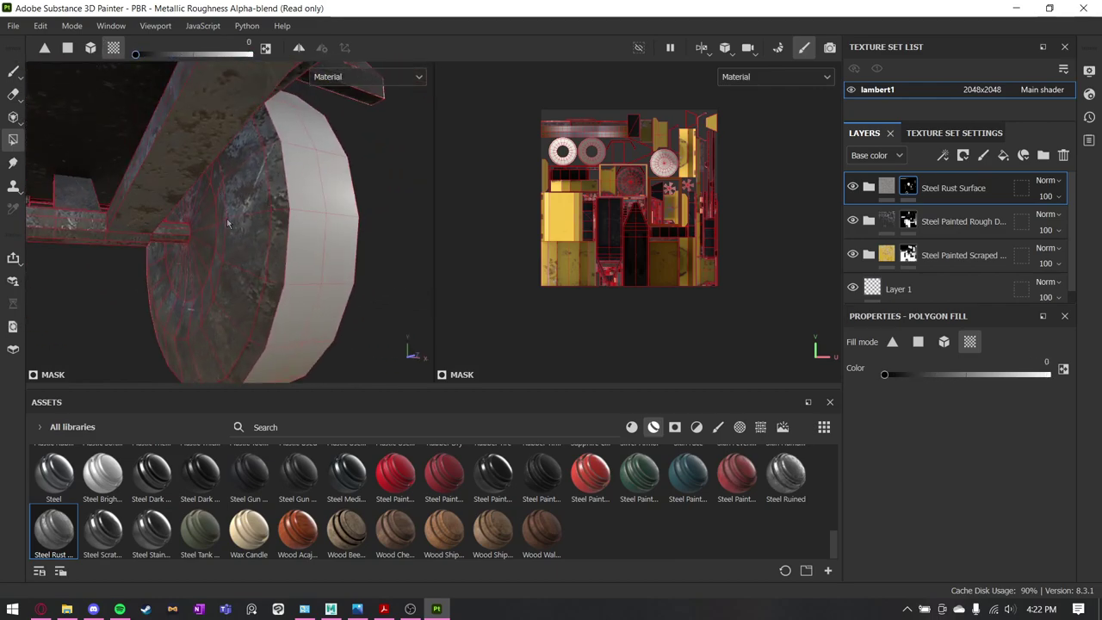
{"action": "left_click_drag", "start_coordinate": [228, 224], "coordinate": [196, 119], "text": "alt"}
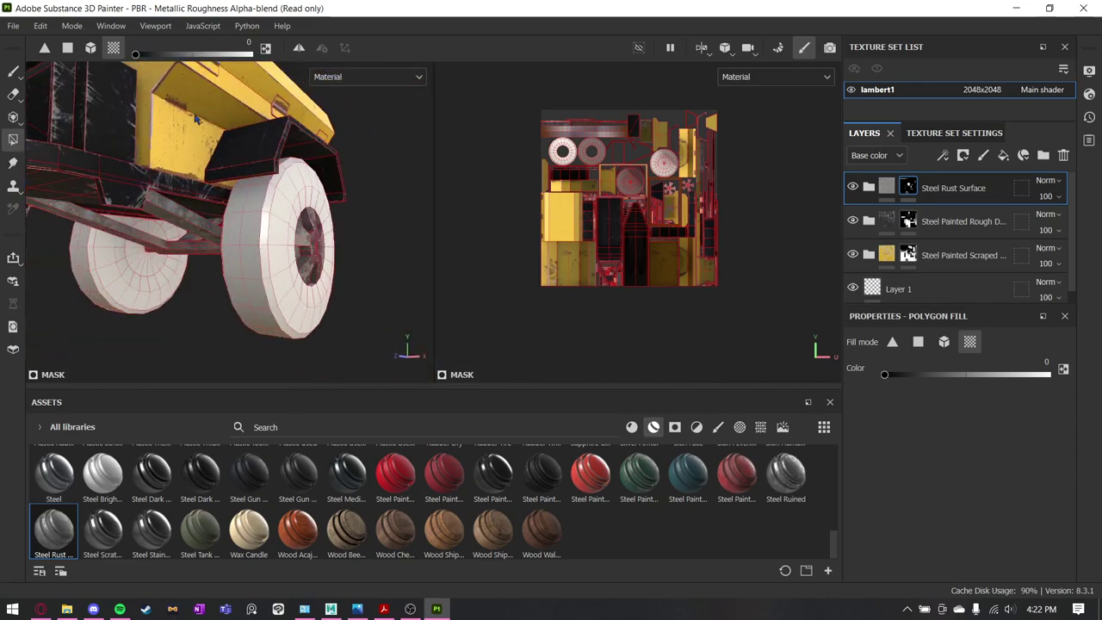
{"action": "left_click_drag", "start_coordinate": [110, 83], "coordinate": [244, 139], "text": "alt"}
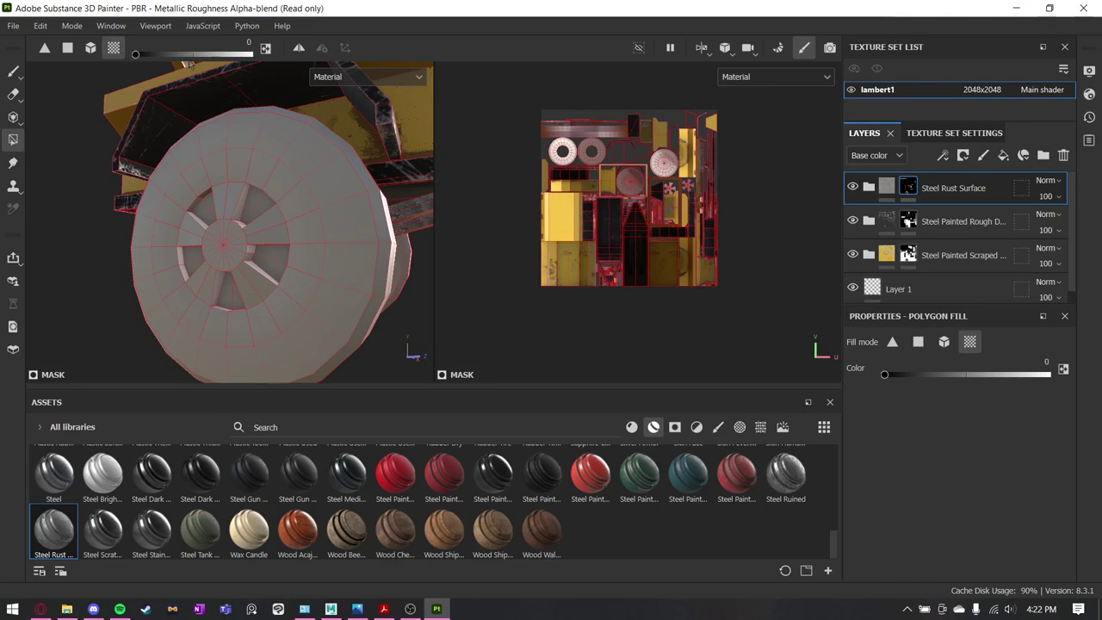
Fill the opposite wheel's hub, spokes and rim recesses by UV chunk with color 1 in the Steel Rust Surface mask.
{"action": "left_click", "coordinate": [234, 266]}
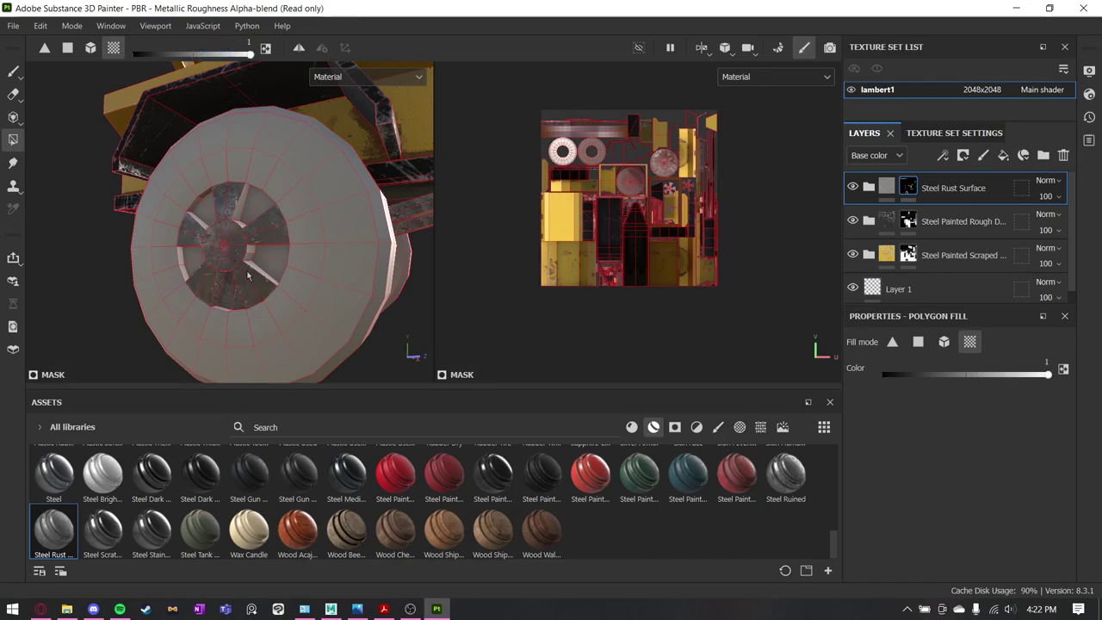
{"action": "left_click_drag", "start_coordinate": [274, 274], "coordinate": [107, 265], "text": "alt"}
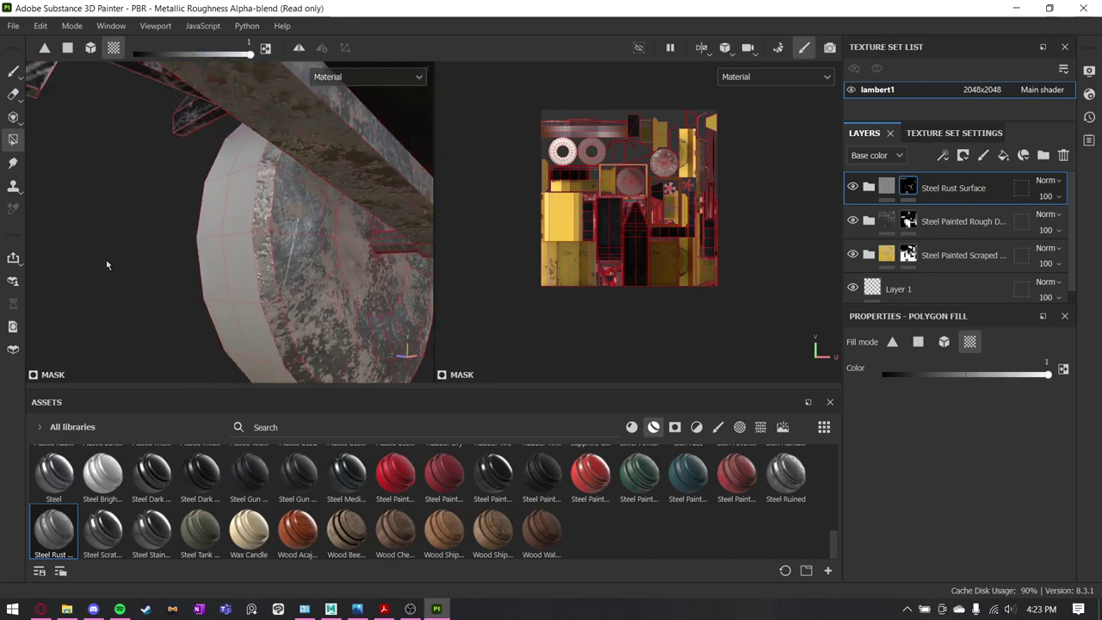
{"action": "key", "text": "ctrl"}
{"action": "left_click_drag", "start_coordinate": [278, 263], "coordinate": [145, 256], "text": "alt"}
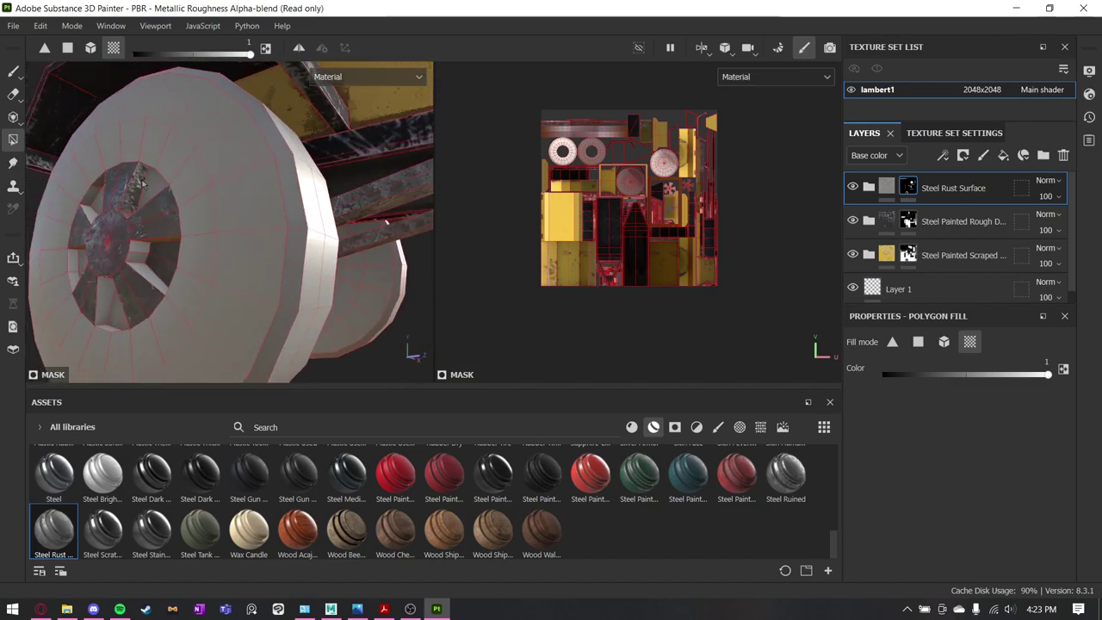
{"action": "left_click_drag", "start_coordinate": [125, 285], "coordinate": [92, 255], "text": "alt"}
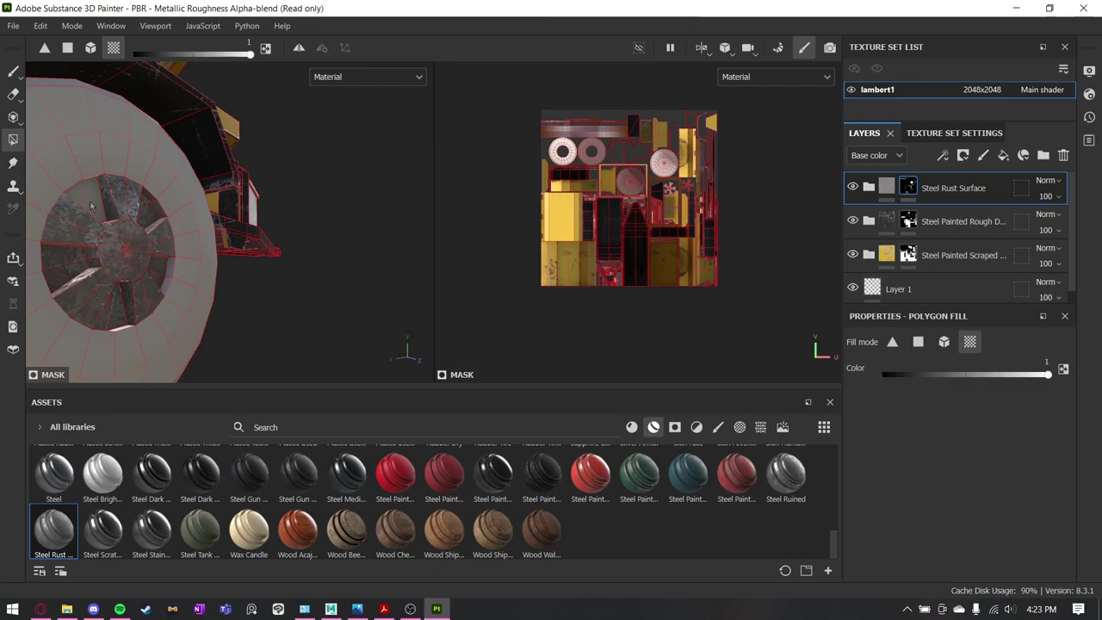
{"action": "left_click_drag", "start_coordinate": [91, 205], "coordinate": [222, 275], "text": "alt"}
{"action": "left_click_drag", "start_coordinate": [289, 177], "coordinate": [213, 236], "text": "alt"}
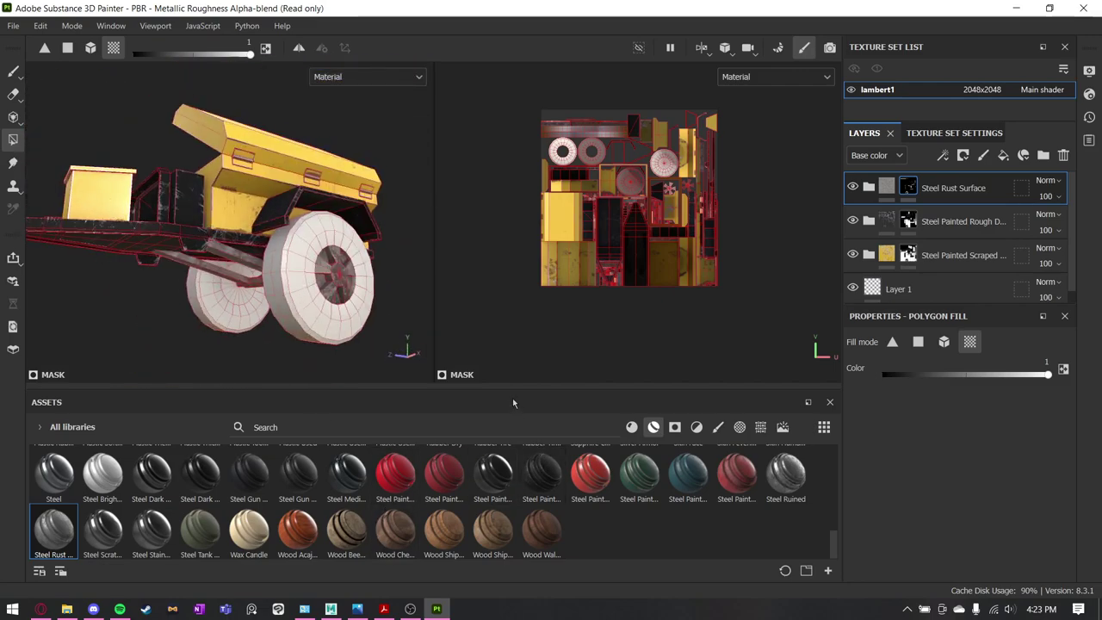
Search the smart materials for rubber, apply Rubber Tire Dirty as the top layer and give it a black mask.
{"action": "left_click", "coordinate": [359, 427]}
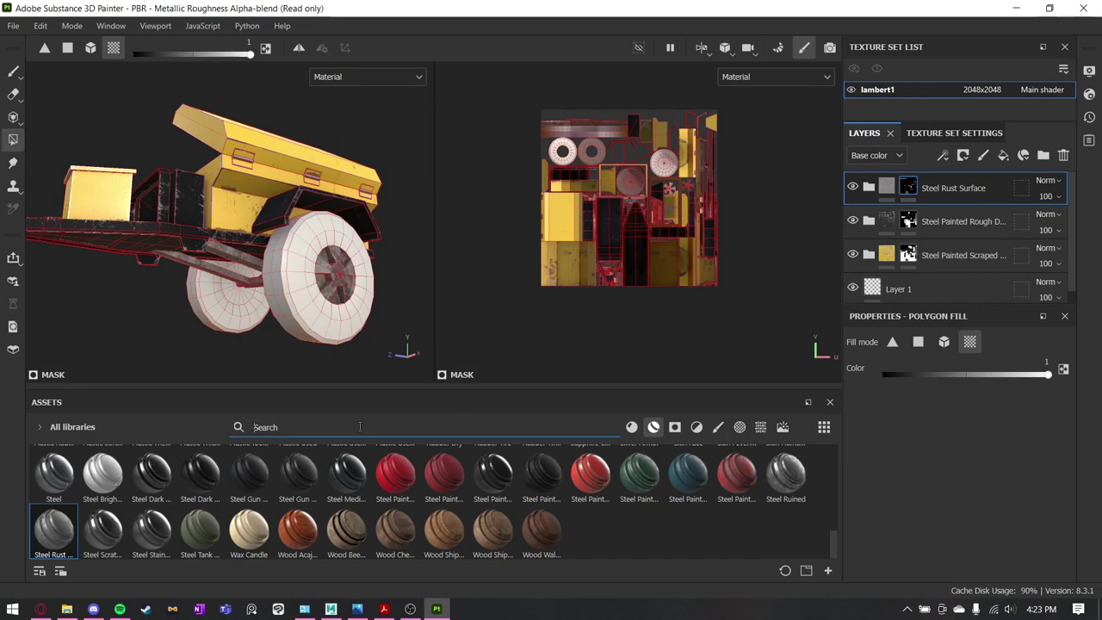
{"action": "type", "text": "rubber"}
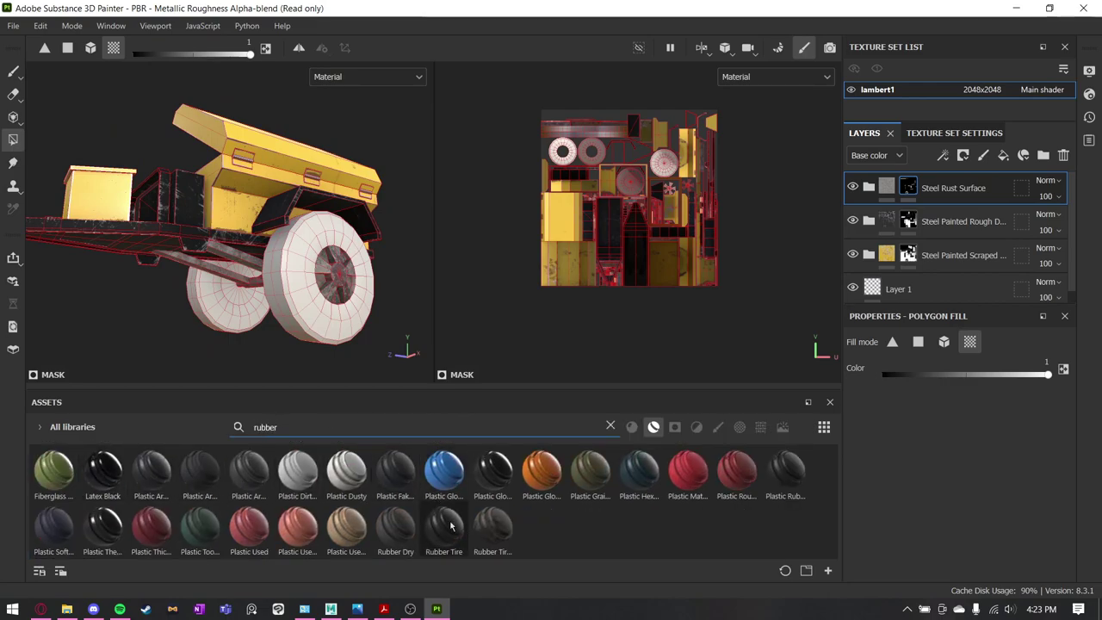
{"action": "mouse_move", "coordinate": [482, 527]}
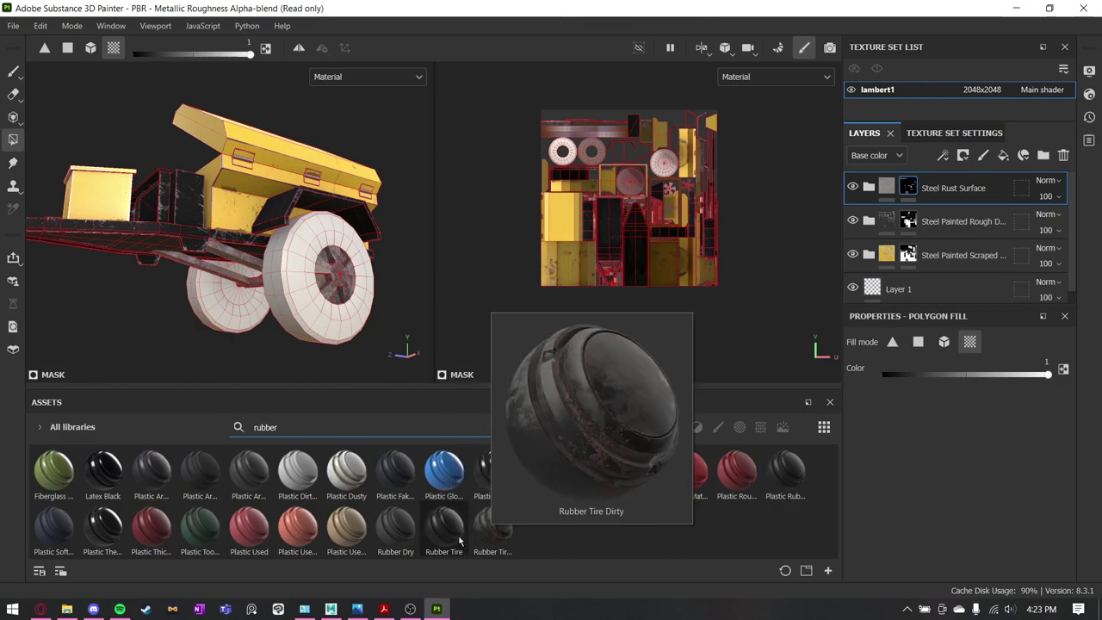
{"action": "left_click_drag", "start_coordinate": [487, 532], "coordinate": [327, 310]}
{"action": "left_click", "coordinate": [962, 155]}
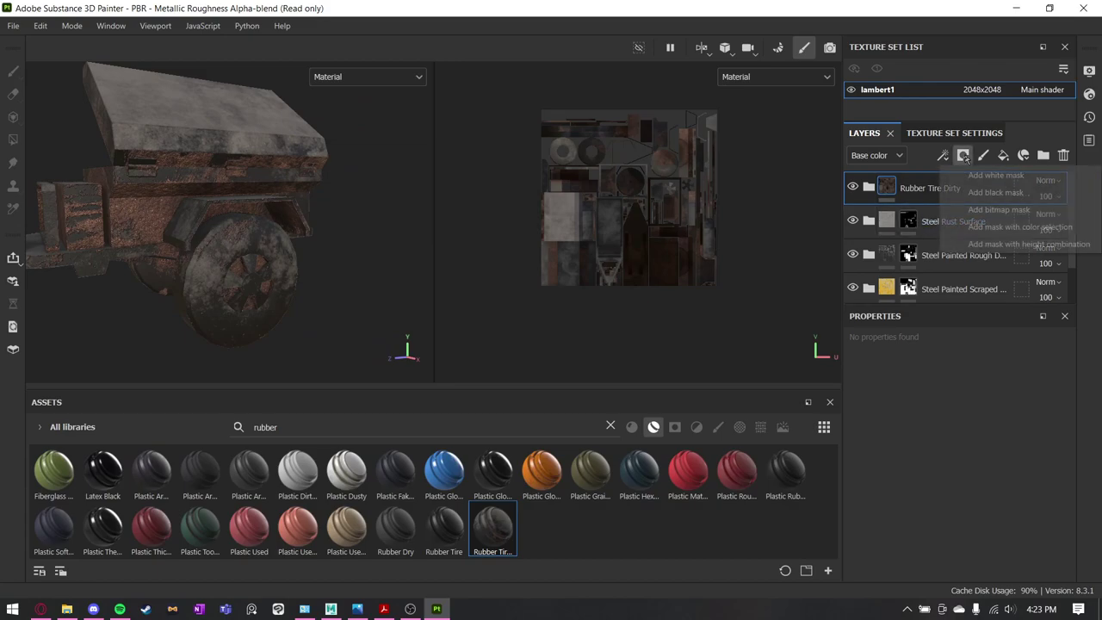
{"action": "left_click", "coordinate": [992, 191]}
Fill the treads and sidewalls of both tires by UV chunk in the Rubber Tire Dirty mask.
{"action": "left_click", "coordinate": [228, 312]}
{"action": "left_click_drag", "start_coordinate": [229, 312], "coordinate": [276, 339], "text": "alt"}
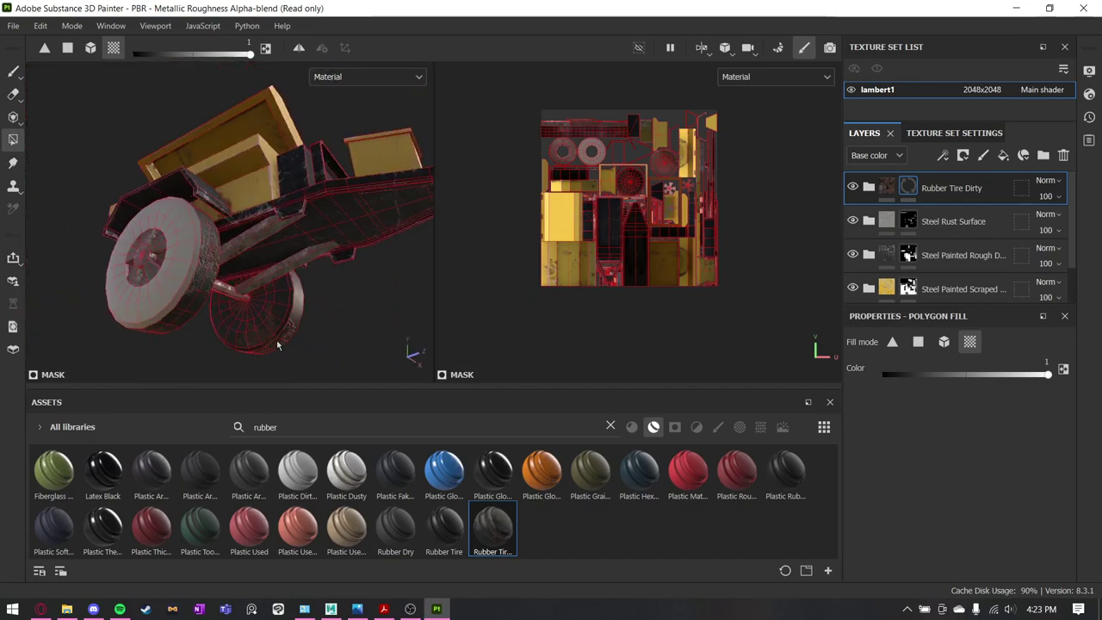
{"action": "left_click", "coordinate": [178, 295]}
{"action": "left_click_drag", "start_coordinate": [174, 303], "coordinate": [313, 326], "text": "alt"}
{"action": "right_click_drag", "start_coordinate": [312, 325], "coordinate": [338, 286], "text": "alt"}
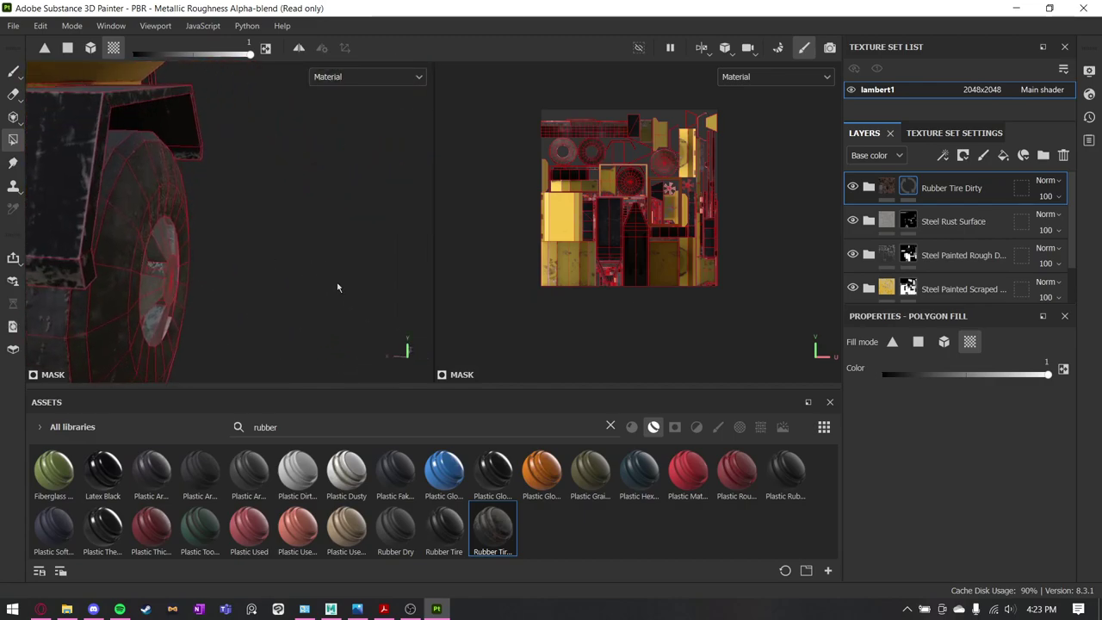
{"action": "left_click_drag", "start_coordinate": [337, 285], "coordinate": [149, 259], "text": "alt"}
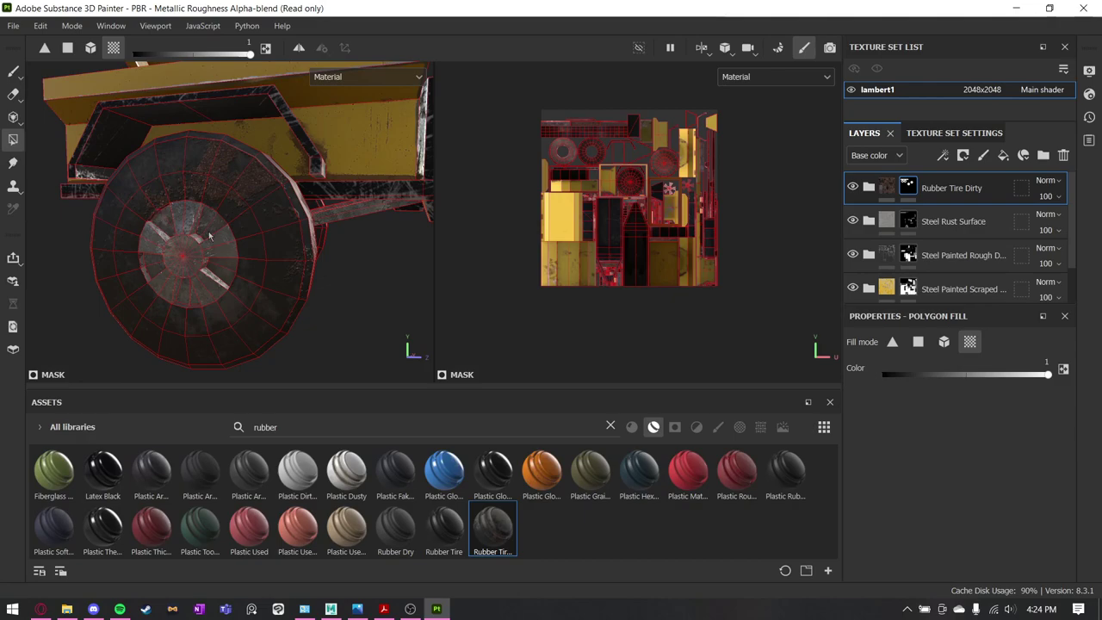
{"action": "left_click_drag", "start_coordinate": [209, 235], "coordinate": [125, 223], "text": "alt"}
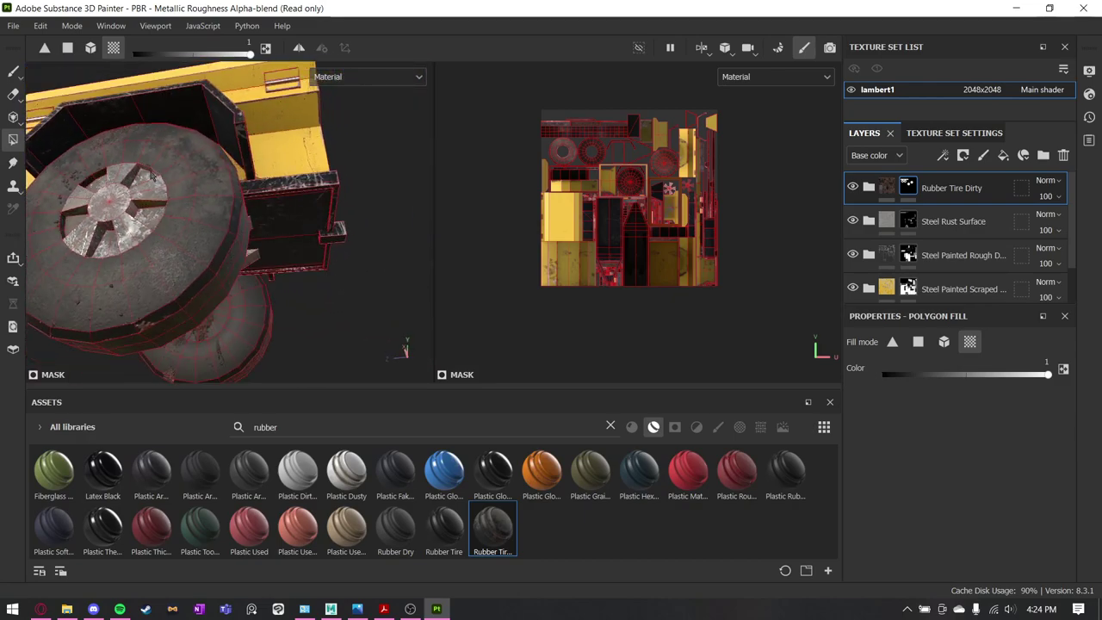
Examine the textured wheels, the trailer's exterior and the floor inside the open cargo box.
{"action": "left_click_drag", "start_coordinate": [148, 170], "coordinate": [315, 298], "text": "alt"}
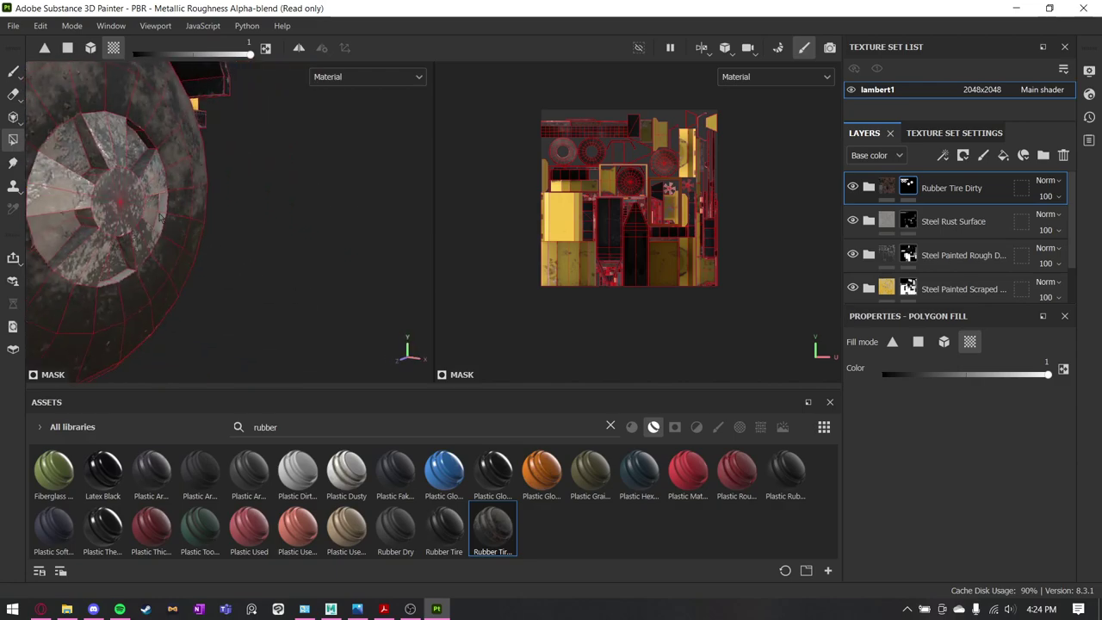
{"action": "left_click_drag", "start_coordinate": [238, 270], "coordinate": [131, 276], "text": "alt"}
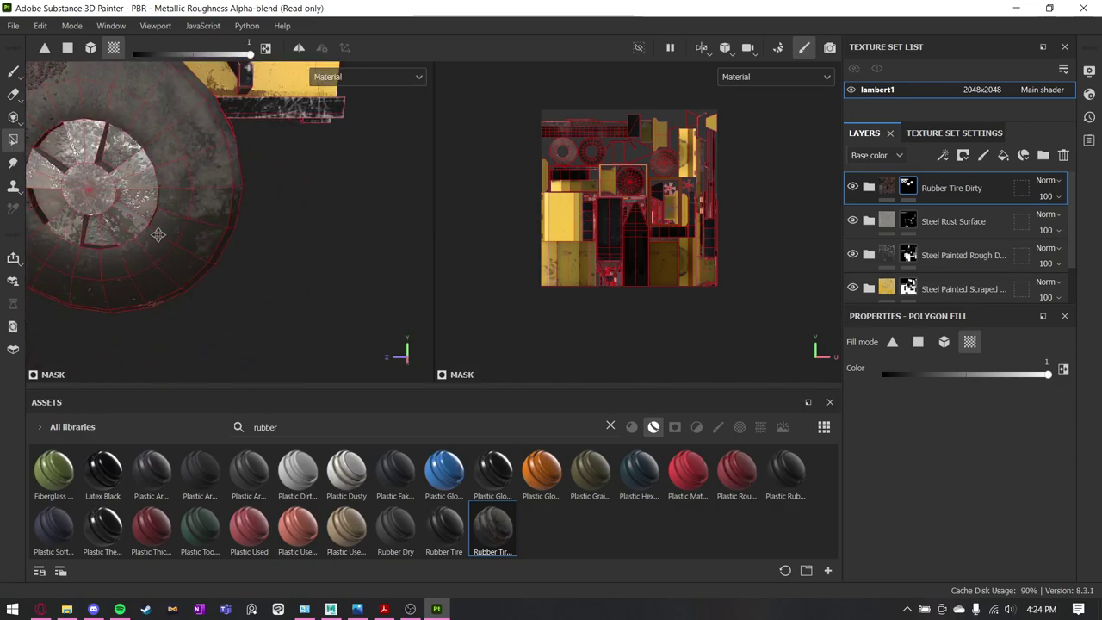
{"action": "middle_click_drag", "start_coordinate": [158, 234], "coordinate": [320, 277], "text": "alt"}
{"action": "right_click_drag", "start_coordinate": [320, 277], "coordinate": [204, 319], "text": "alt"}
{"action": "left_click_drag", "start_coordinate": [204, 320], "coordinate": [197, 301], "text": "alt"}
{"action": "right_click_drag", "start_coordinate": [197, 300], "coordinate": [78, 291], "text": "alt"}
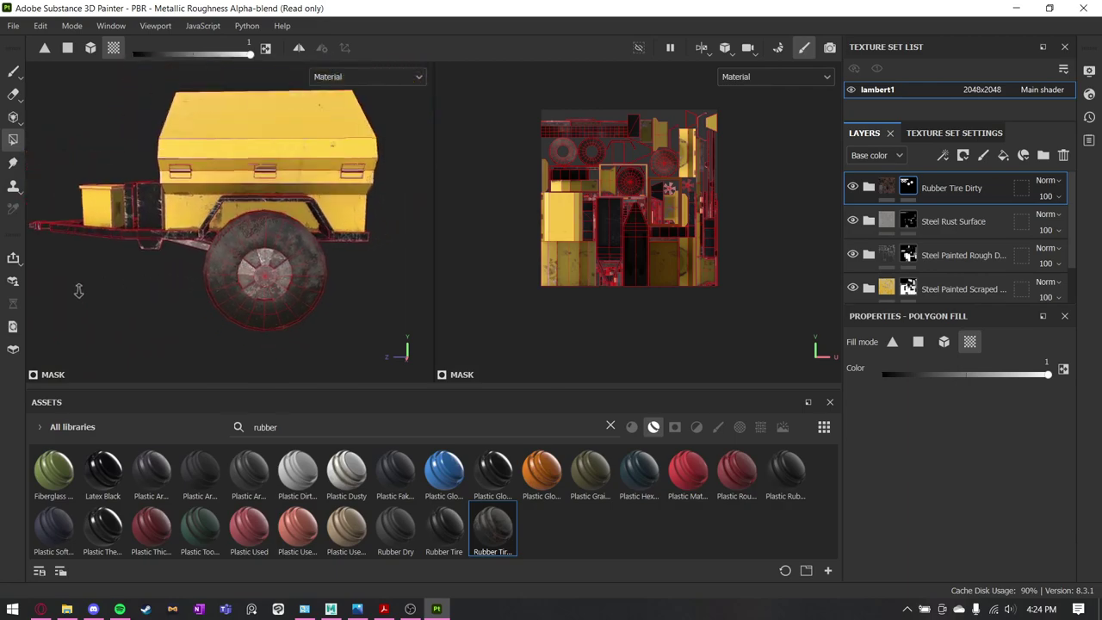
{"action": "left_click_drag", "start_coordinate": [79, 291], "coordinate": [224, 312], "text": "alt"}
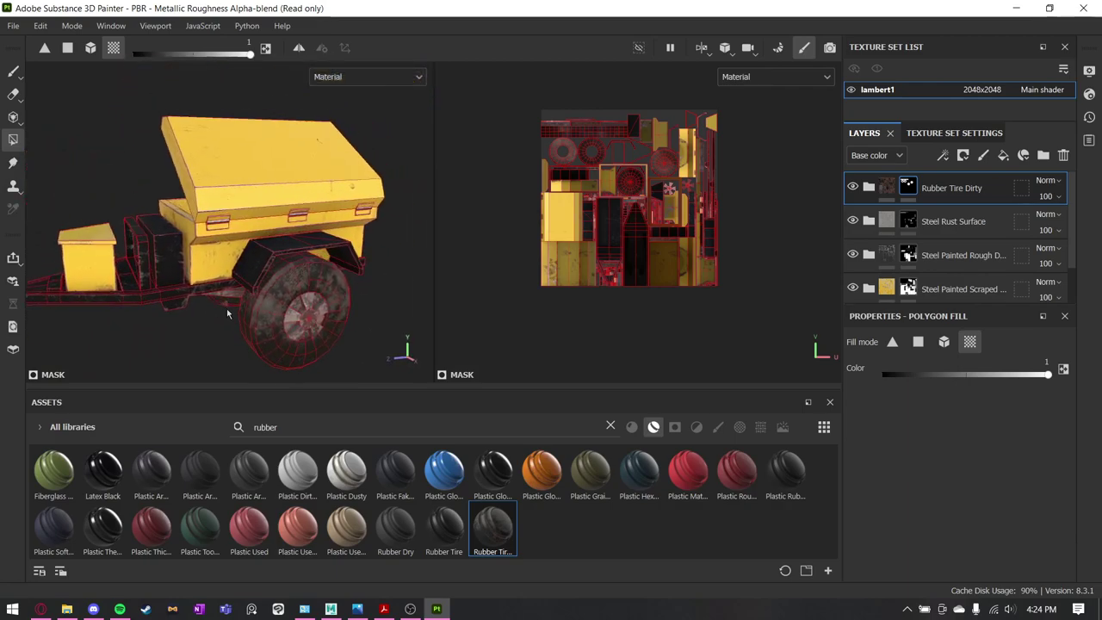
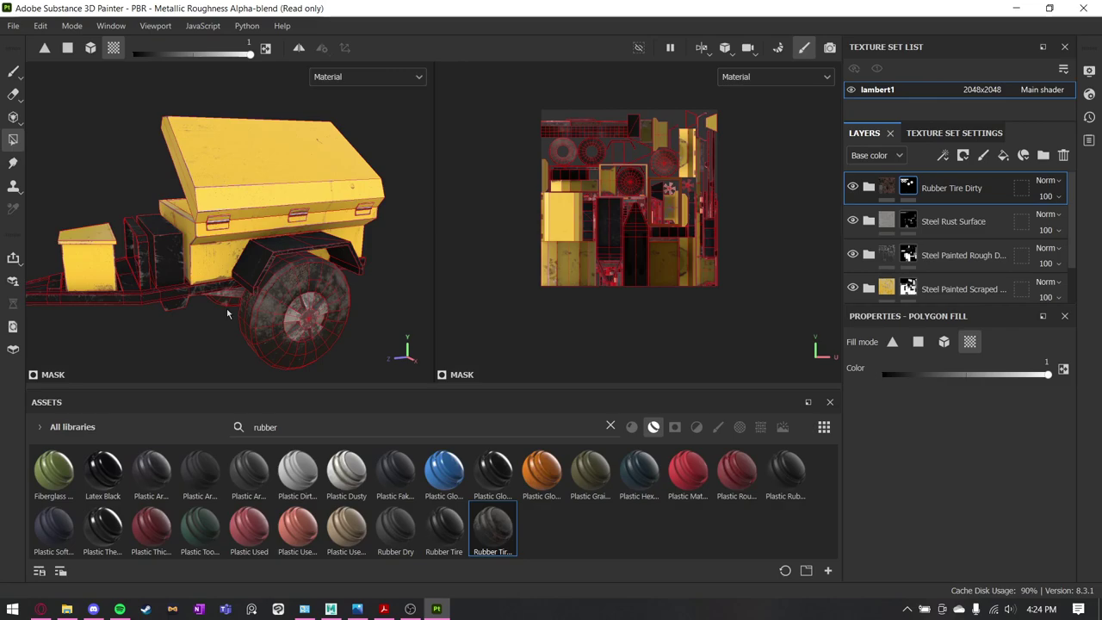
{"action": "left_click_drag", "start_coordinate": [245, 198], "coordinate": [293, 243], "text": "alt"}
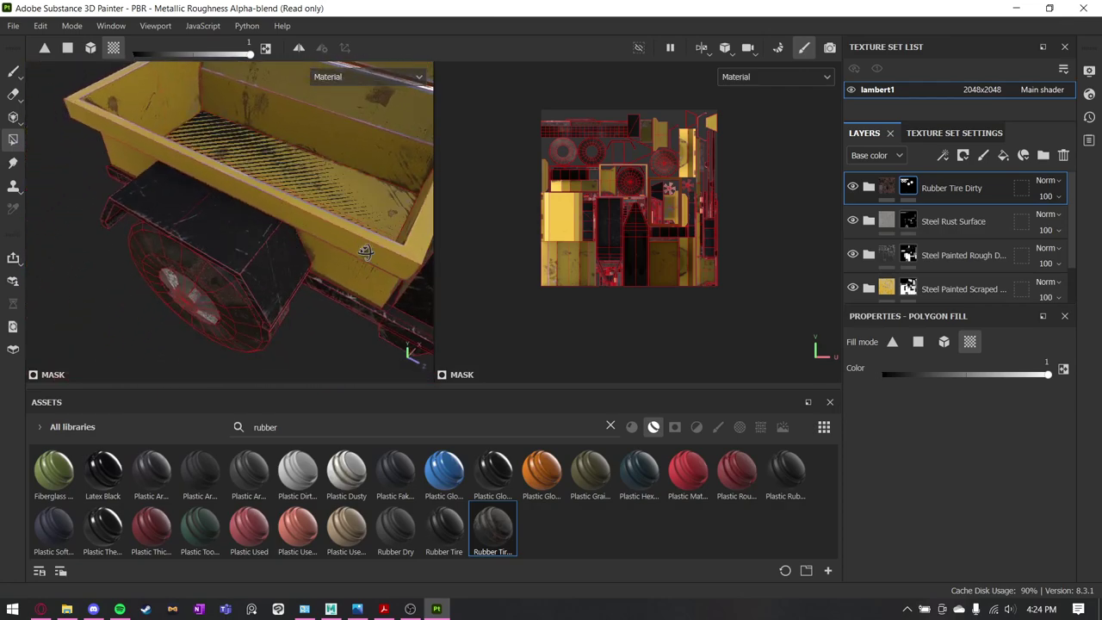
{"action": "left_click_drag", "start_coordinate": [365, 251], "coordinate": [231, 238], "text": "alt"}
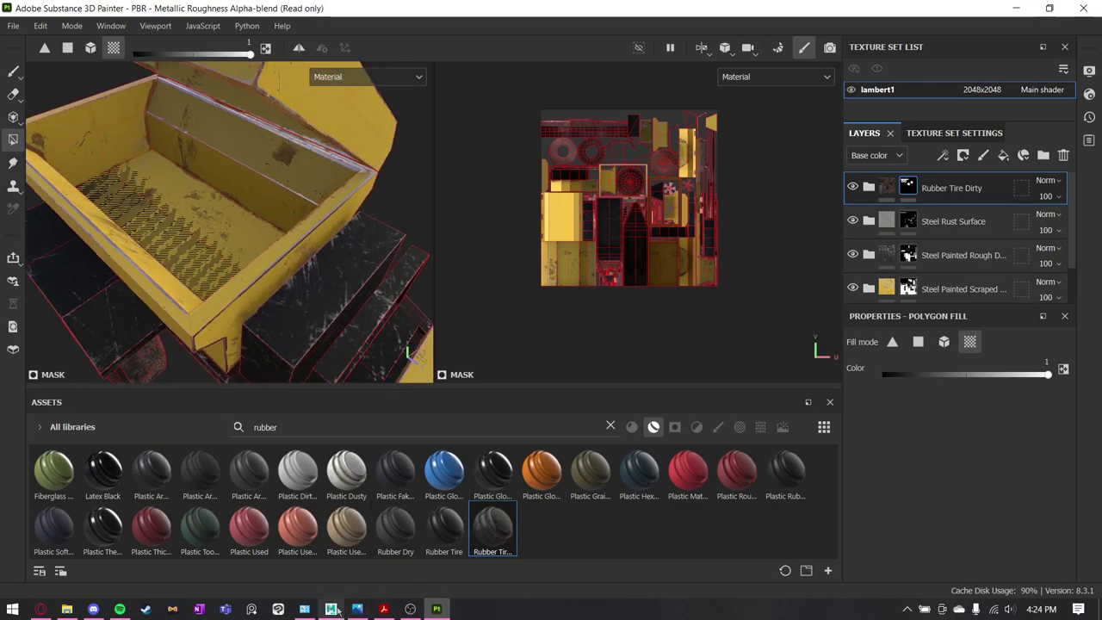
Switch to Maya, raise the floor face inside the cargo box slightly and return to object selection.
{"action": "left_click", "coordinate": [331, 608]}
{"action": "left_click_drag", "start_coordinate": [471, 459], "coordinate": [492, 248], "text": "alt"}
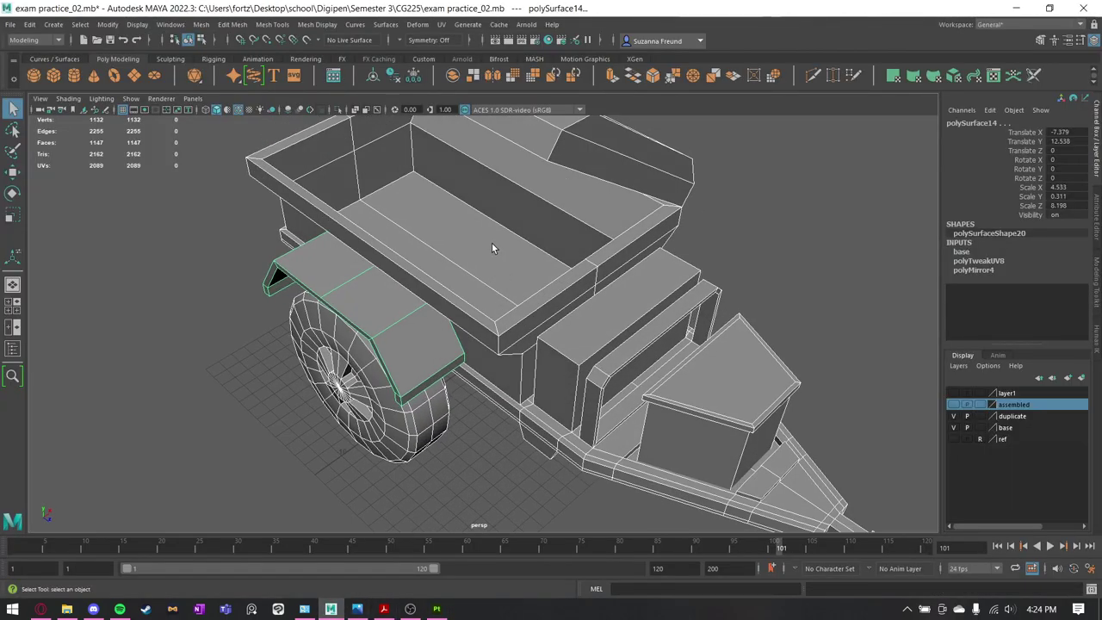
{"action": "right_click_drag", "start_coordinate": [492, 248], "coordinate": [491, 288]}
{"action": "left_click", "coordinate": [485, 261]}
{"action": "key", "text": "w"}
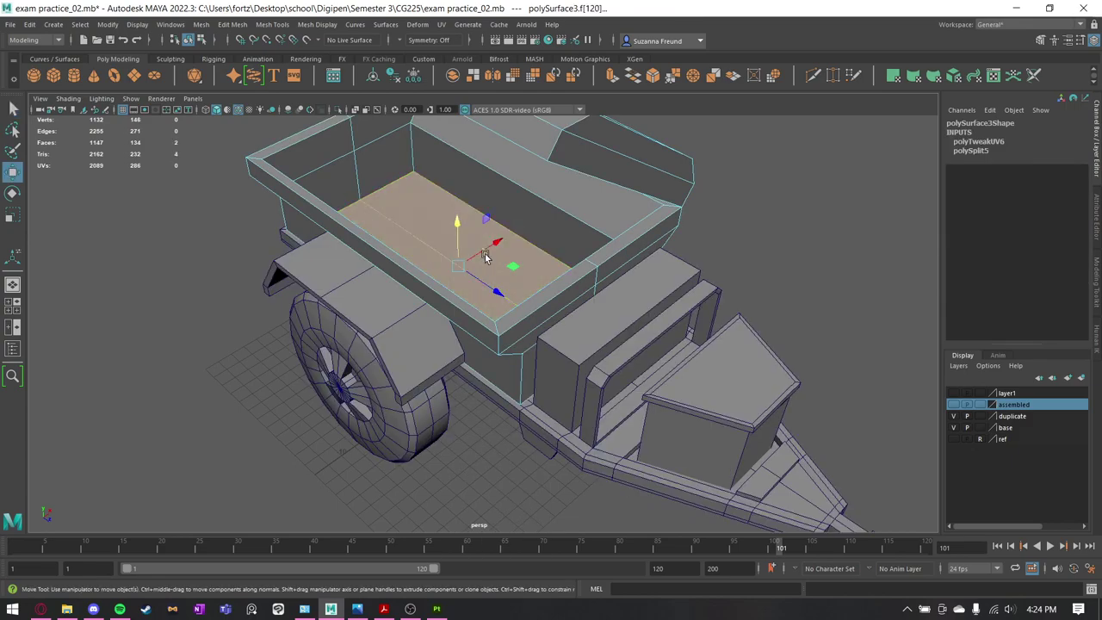
{"action": "left_click_drag", "start_coordinate": [459, 246], "coordinate": [459, 243]}
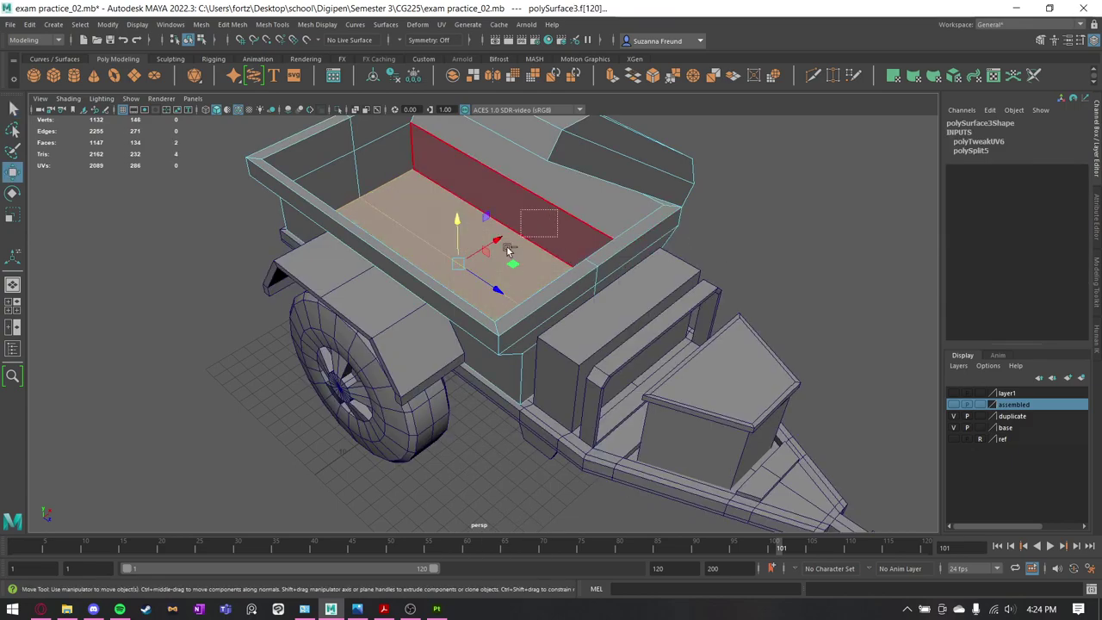
{"action": "right_click_drag", "start_coordinate": [555, 223], "coordinate": [614, 215]}
{"action": "mouse_move", "coordinate": [614, 215]}
{"action": "left_mouse_down", "text": "alt"}
{"action": "mouse_move", "coordinate": [818, 275]}
{"action": "mouse_move", "coordinate": [701, 275]}
{"action": "mouse_move", "coordinate": [763, 274]}
{"action": "mouse_move", "coordinate": [739, 330]}
{"action": "mouse_move", "coordinate": [818, 285]}
{"action": "mouse_move", "coordinate": [586, 321]}
{"action": "mouse_move", "coordinate": [629, 329]}
{"action": "left_mouse_up", "text": "alt"}
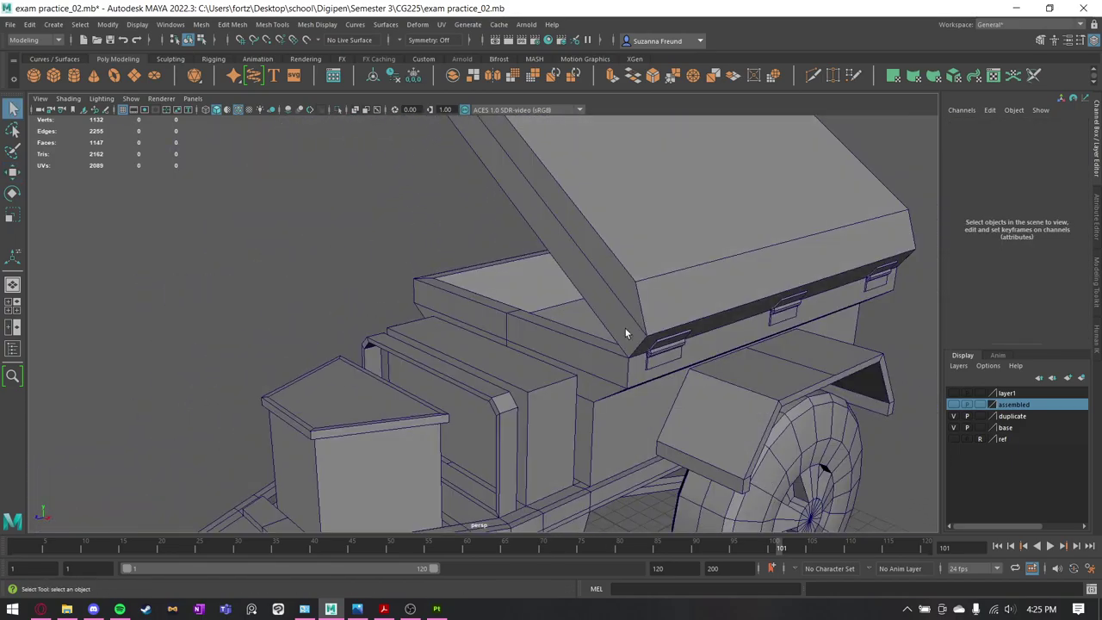
Switch to Substance 3D Painter and fill the tall box behind the yellow front box by UV chunk in the Steel Rust Surface mask.
{"action": "left_click", "coordinate": [437, 608]}
{"action": "scroll", "coordinate": [277, 246], "scroll_direction": "down", "scroll_amount": 4}
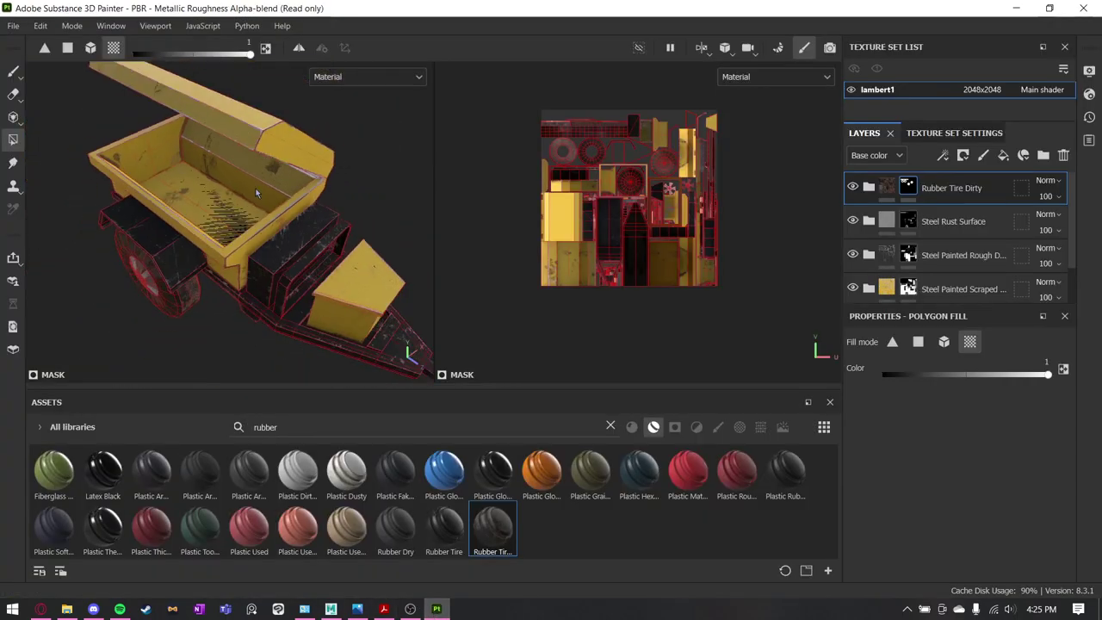
{"action": "left_click_drag", "start_coordinate": [256, 185], "coordinate": [302, 180], "text": "alt"}
{"action": "mouse_move", "coordinate": [371, 215]}
{"action": "left_mouse_down", "text": "alt"}
{"action": "mouse_move", "coordinate": [248, 224]}
{"action": "mouse_move", "coordinate": [292, 230]}
{"action": "mouse_move", "coordinate": [202, 209]}
{"action": "mouse_move", "coordinate": [211, 213]}
{"action": "left_mouse_up", "text": "alt"}
{"action": "left_click", "coordinate": [951, 252]}
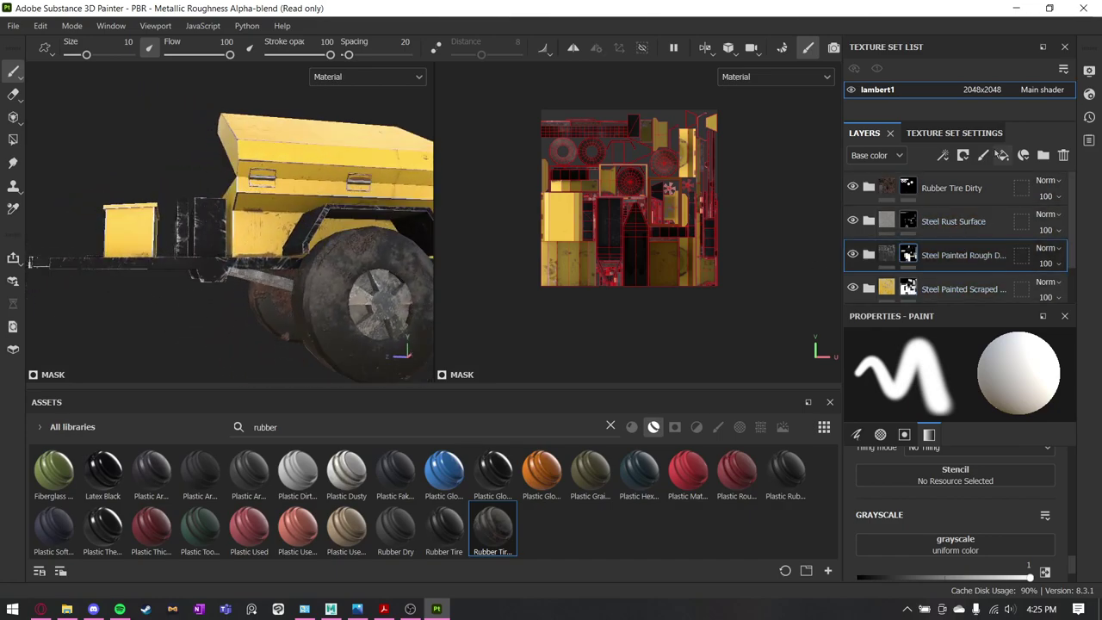
{"action": "left_click", "coordinate": [945, 225]}
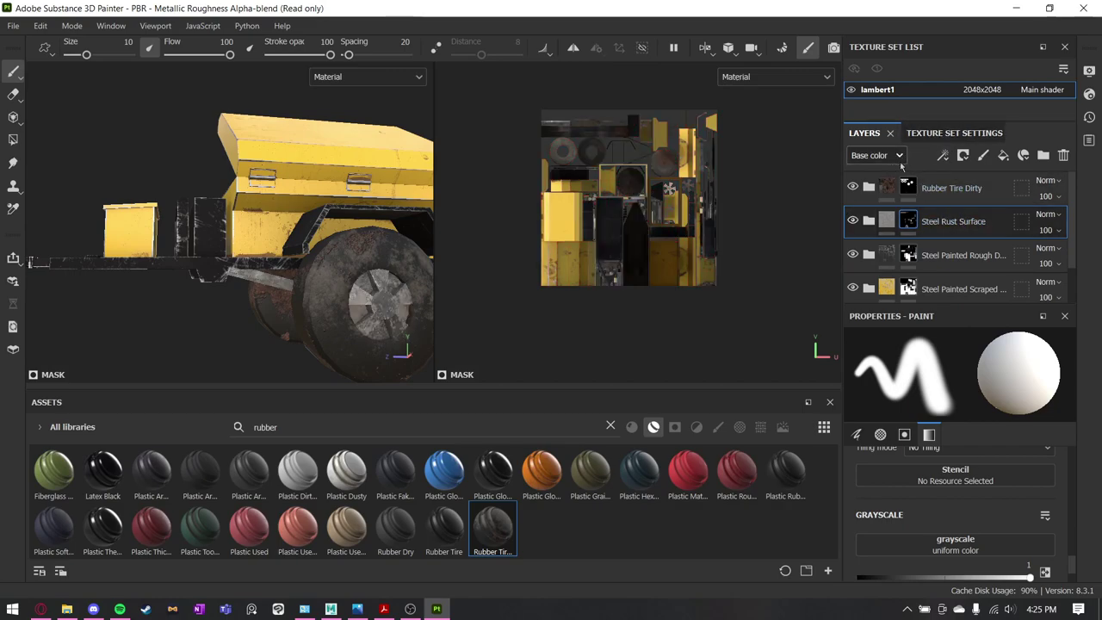
{"action": "left_click", "coordinate": [908, 222]}
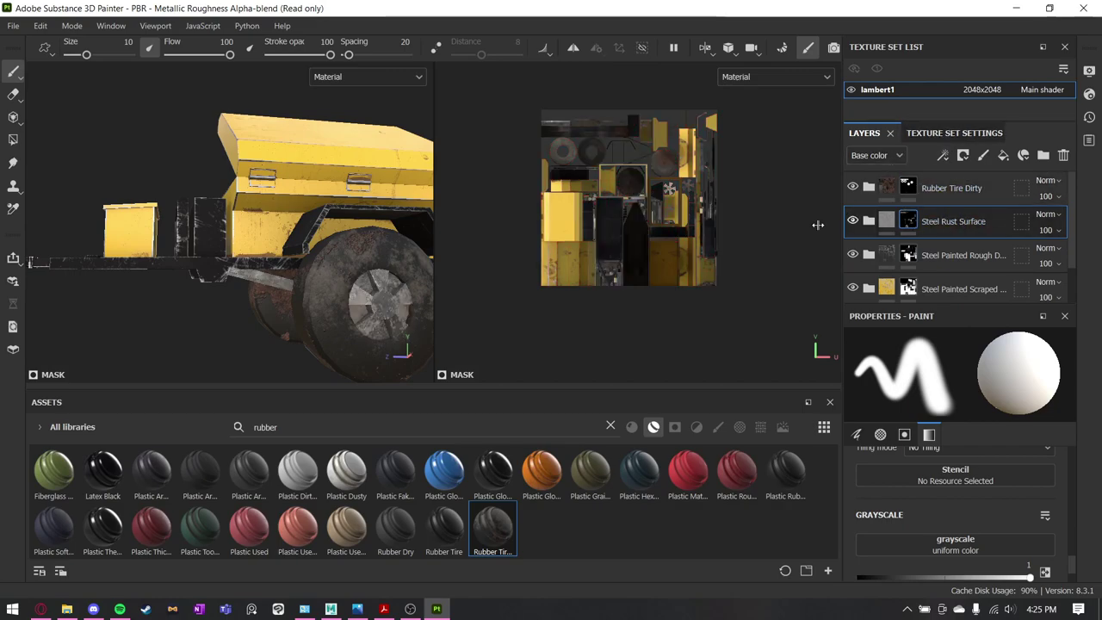
{"action": "left_click", "coordinate": [13, 140]}
{"action": "left_click_drag", "start_coordinate": [185, 211], "coordinate": [214, 217], "text": "alt"}
{"action": "right_click_drag", "start_coordinate": [214, 216], "coordinate": [274, 219], "text": "alt"}
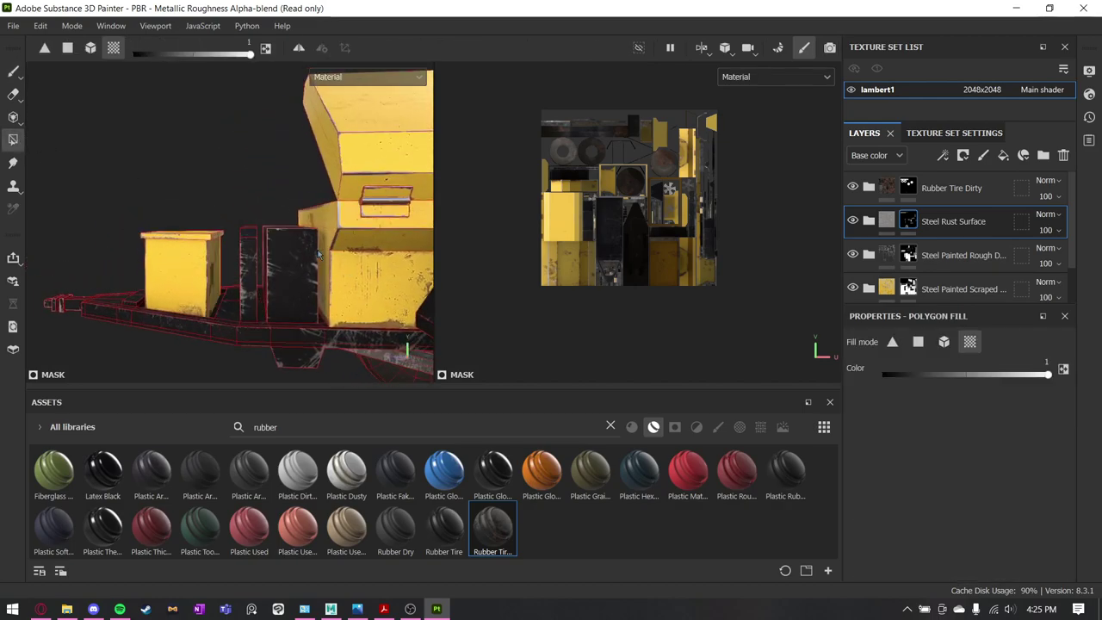
{"action": "left_click_drag", "start_coordinate": [273, 218], "coordinate": [287, 249], "text": "alt"}
{"action": "left_click", "coordinate": [265, 219]}
{"action": "left_click", "coordinate": [296, 248]}
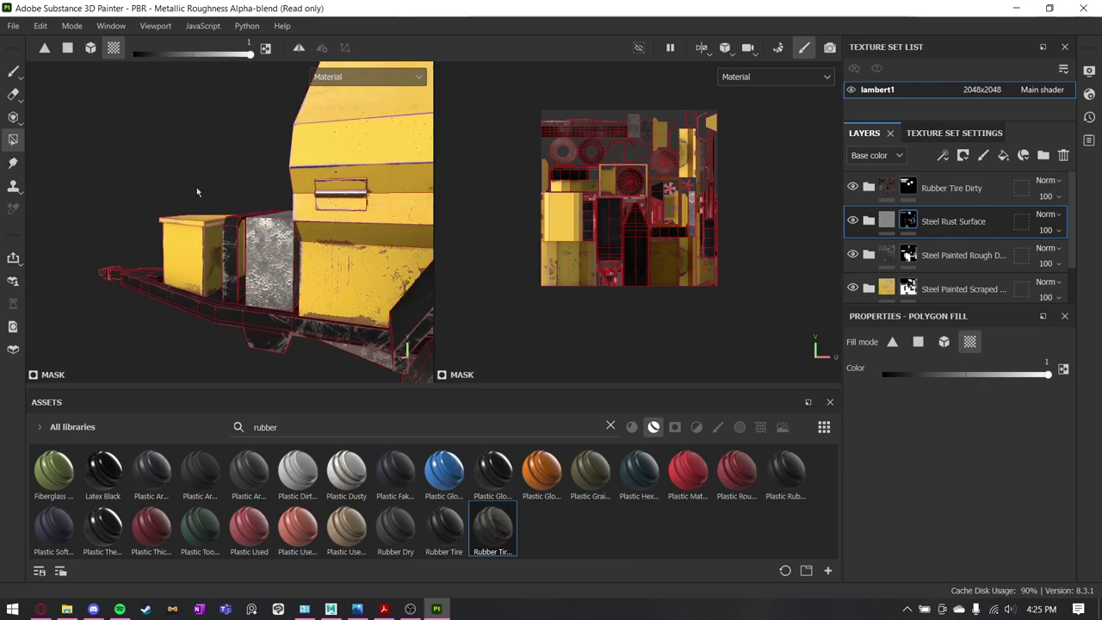
{"action": "left_click_drag", "start_coordinate": [233, 227], "coordinate": [310, 241], "text": "alt"}
Open the texture export settings, then switch to File Explorer and create a folder named trailer tx inside Exam _Preview.
{"action": "left_click", "coordinate": [14, 25]}
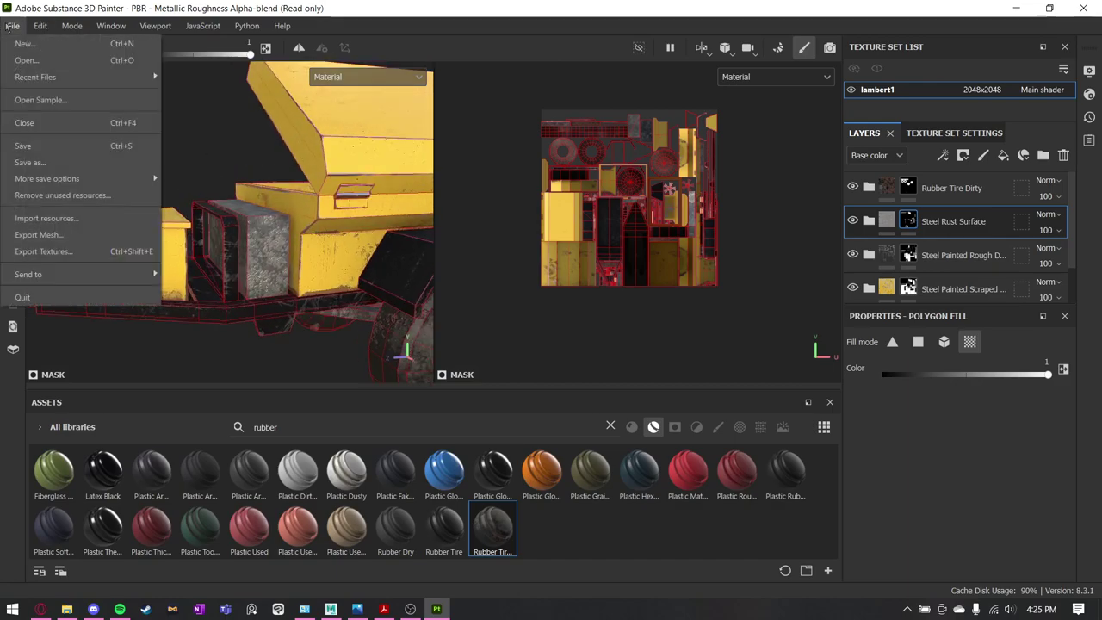
{"action": "left_click", "coordinate": [71, 253]}
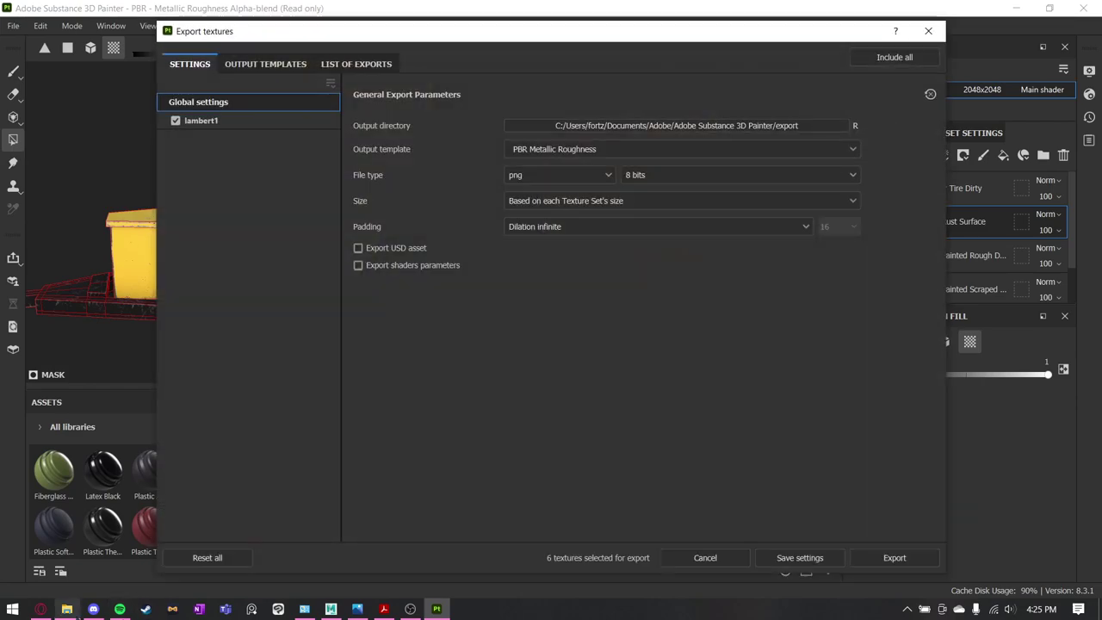
{"action": "left_click", "coordinate": [67, 608]}
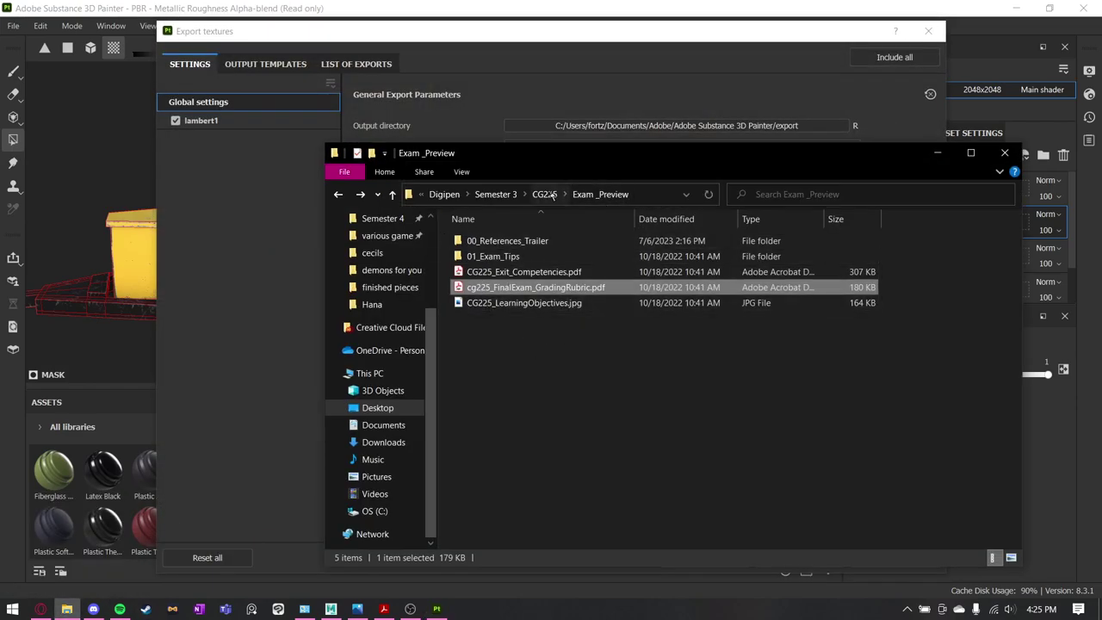
{"action": "right_click", "coordinate": [522, 336]}
{"action": "mouse_move", "coordinate": [437, 542]}
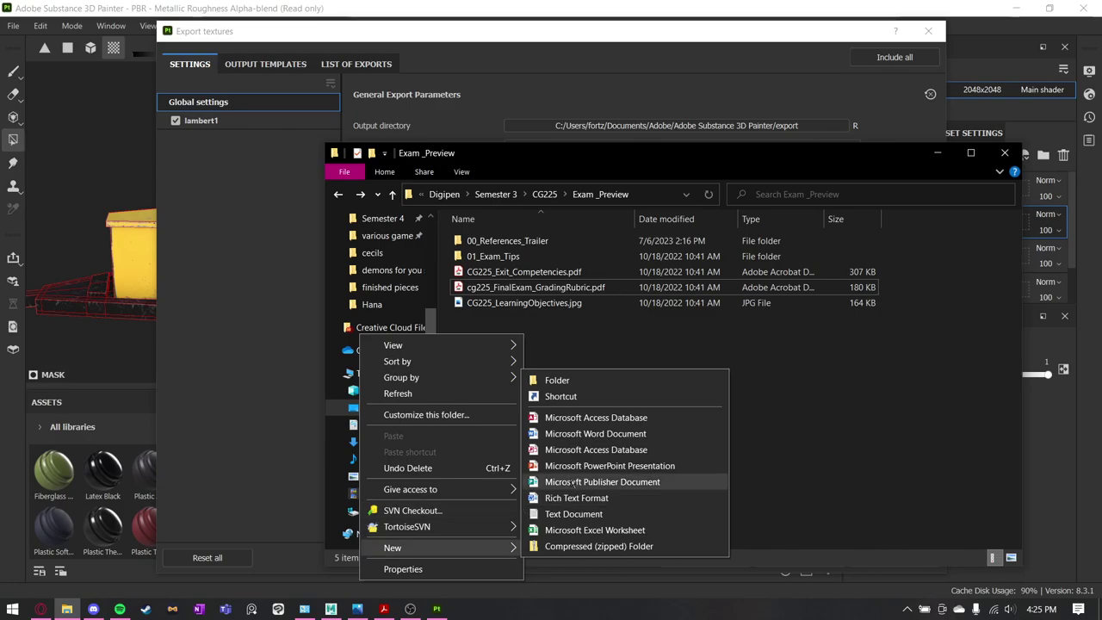
{"action": "left_click", "coordinate": [551, 380]}
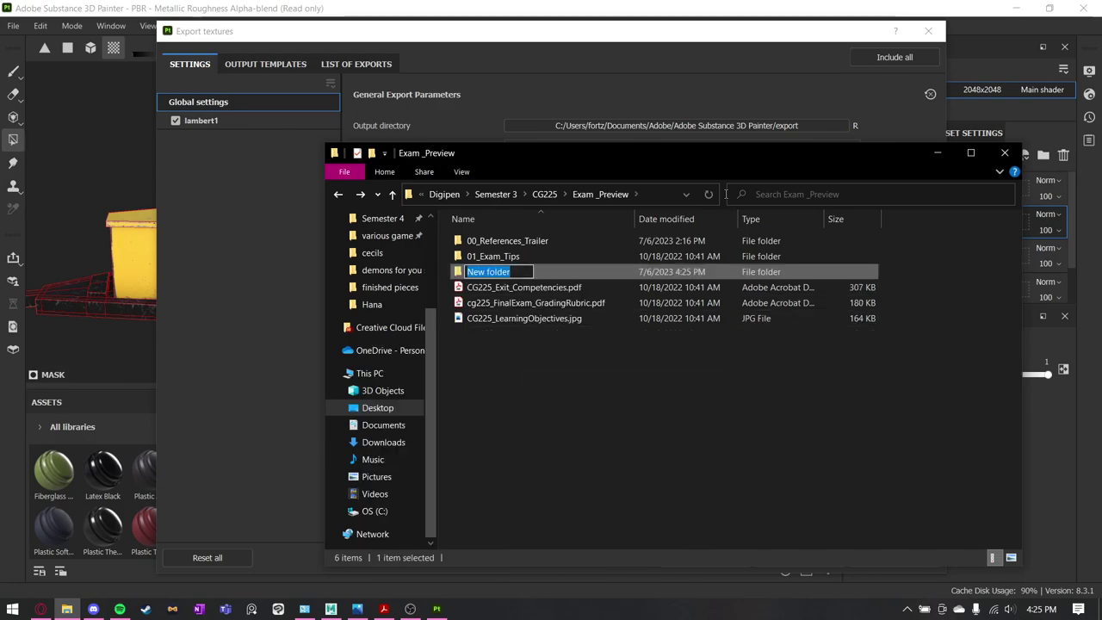
{"action": "type", "text": "trailer tx"}
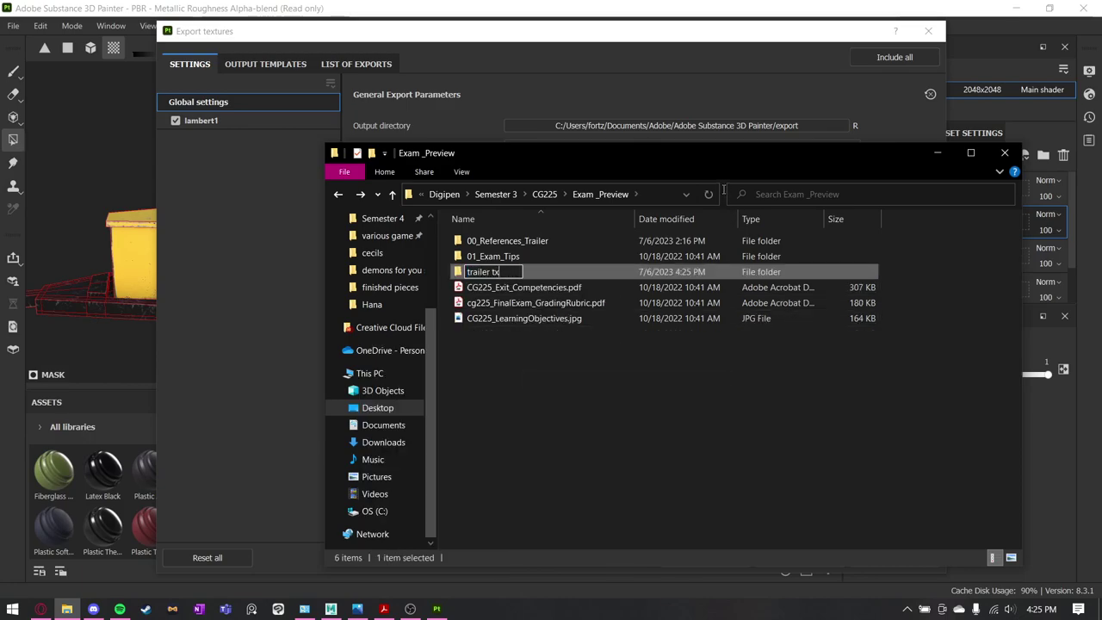
{"action": "key", "text": "Return"}
Set the texture export's output directory to the trailer tx folder in Semester 3/CG225/Exam _Preview.
{"action": "left_click", "coordinate": [480, 32]}
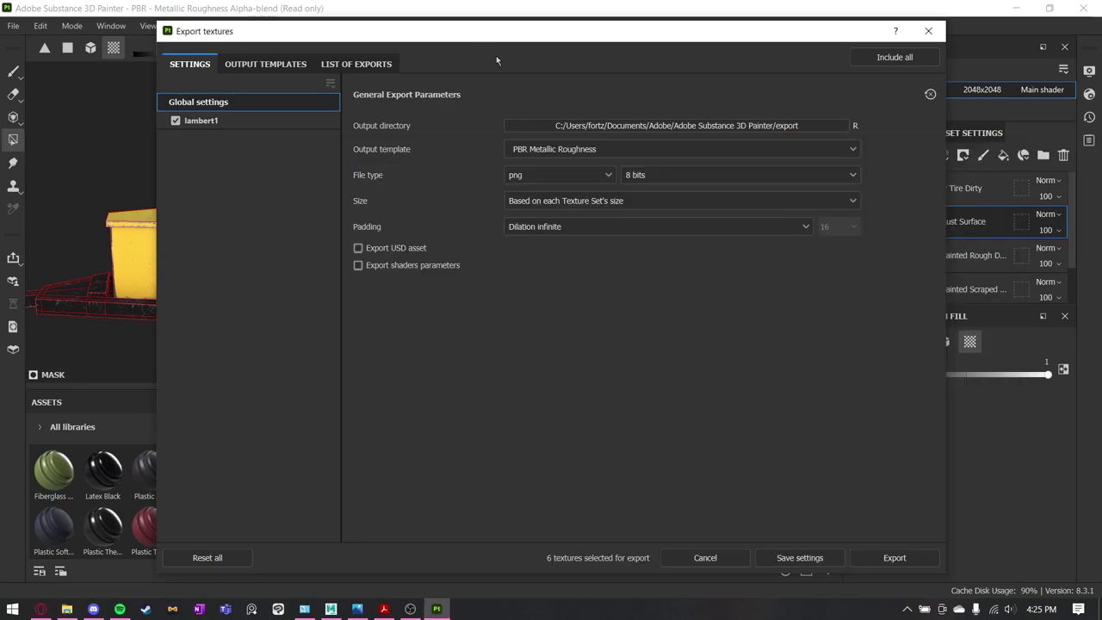
{"action": "left_click", "coordinate": [634, 129]}
{"action": "scroll", "coordinate": [220, 167], "scroll_direction": "up", "scroll_amount": 2}
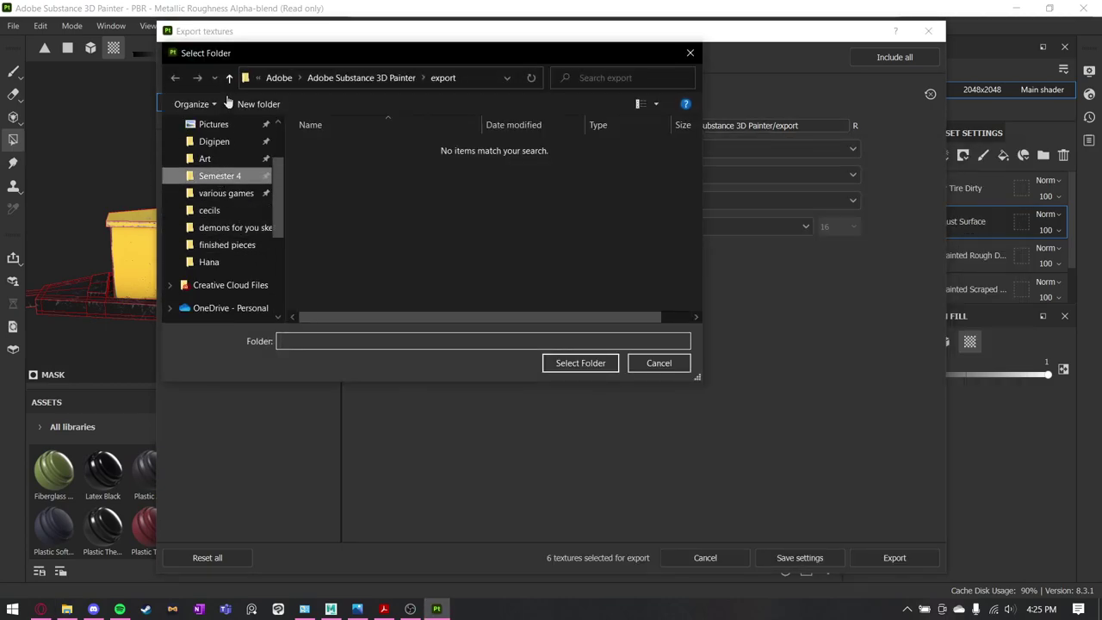
{"action": "left_click", "coordinate": [219, 176]}
{"action": "left_click", "coordinate": [229, 78]}
{"action": "left_click", "coordinate": [344, 193]}
{"action": "double_click", "coordinate": [349, 191]}
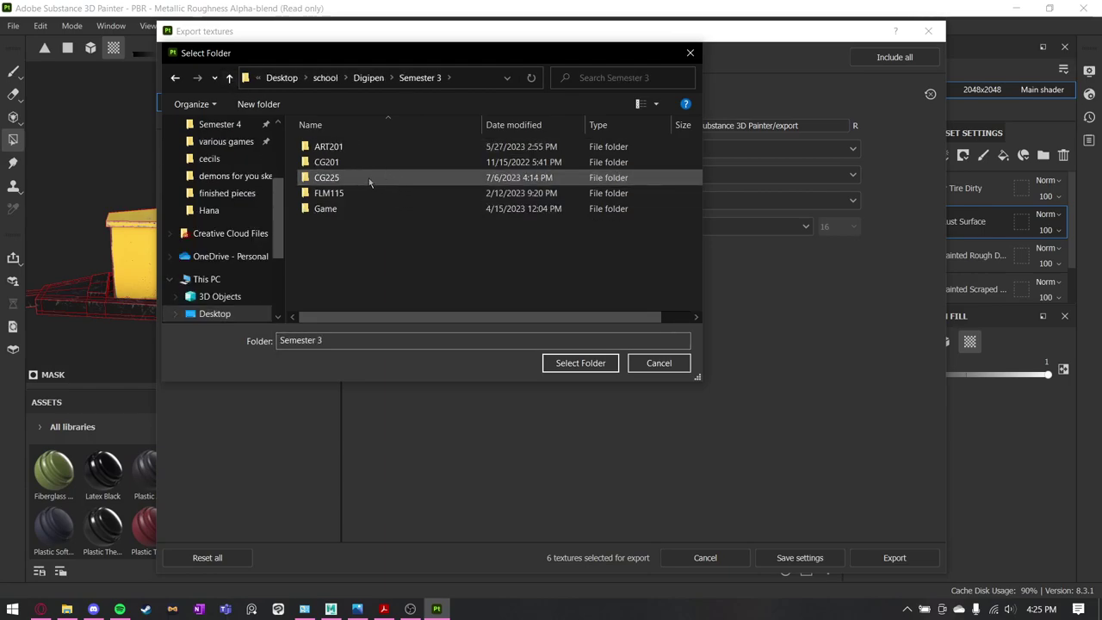
{"action": "double_click", "coordinate": [369, 177]}
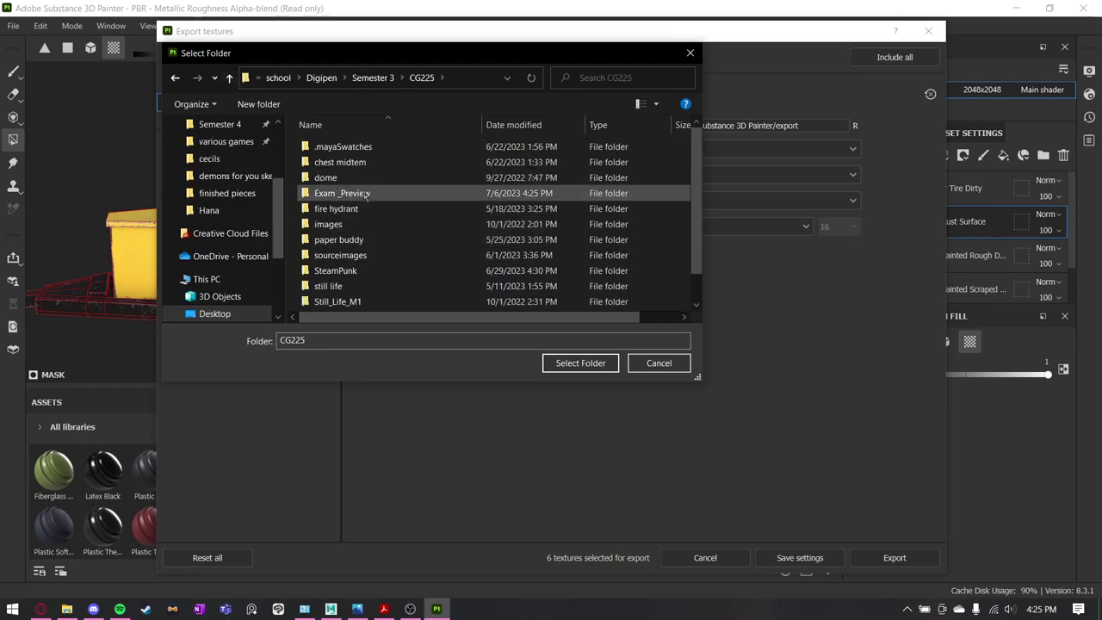
{"action": "scroll", "coordinate": [369, 285], "scroll_direction": "down", "scroll_amount": 1}
{"action": "scroll", "coordinate": [367, 227], "scroll_direction": "up", "scroll_amount": 1}
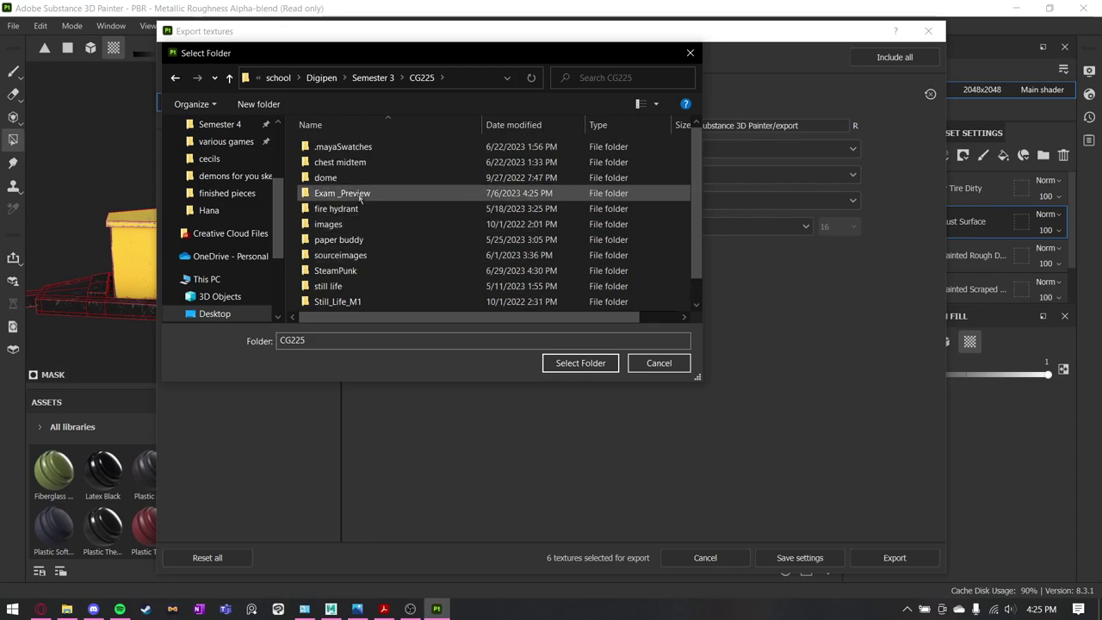
{"action": "double_click", "coordinate": [358, 193]}
{"action": "double_click", "coordinate": [349, 177]}
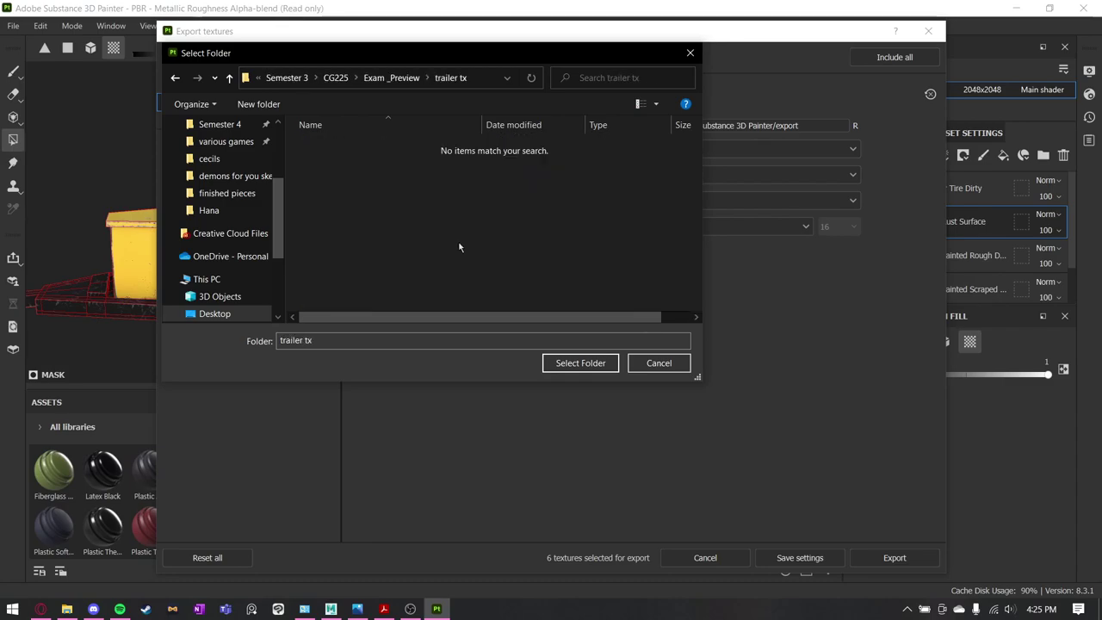
{"action": "left_click", "coordinate": [581, 362]}
Review the output templates and the list of exports, then export the lambert1 textures as 8-bit png with PBR Metallic Roughness.
{"action": "left_click", "coordinate": [262, 63]}
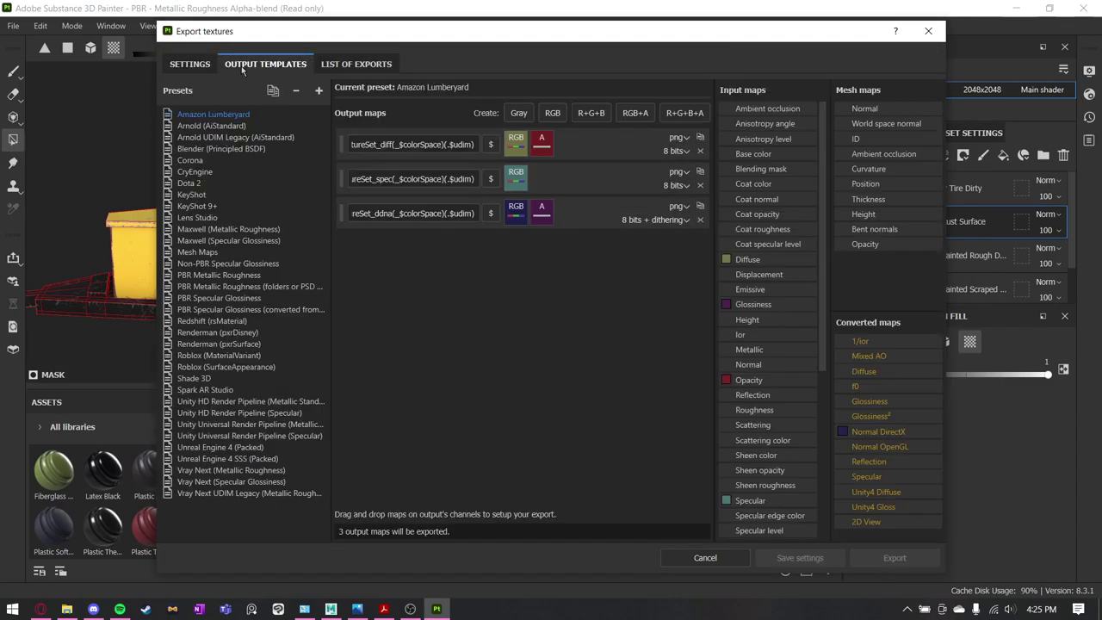
{"action": "left_click", "coordinate": [199, 126]}
{"action": "left_click", "coordinate": [382, 65]}
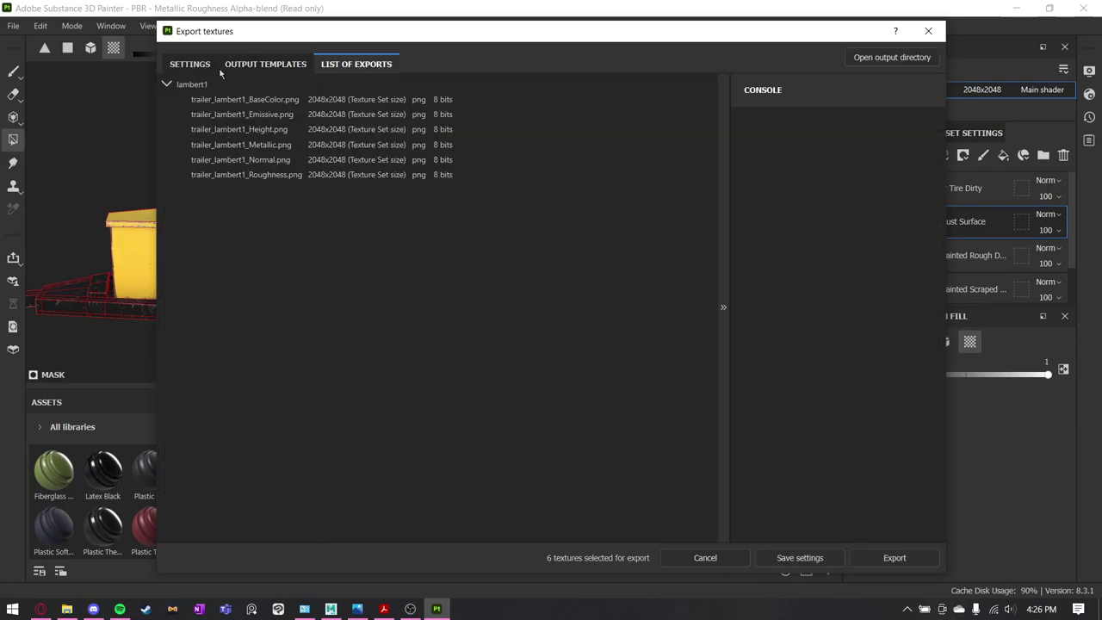
{"action": "left_click", "coordinate": [191, 64]}
{"action": "left_click", "coordinate": [263, 64]}
{"action": "left_click", "coordinate": [189, 63]}
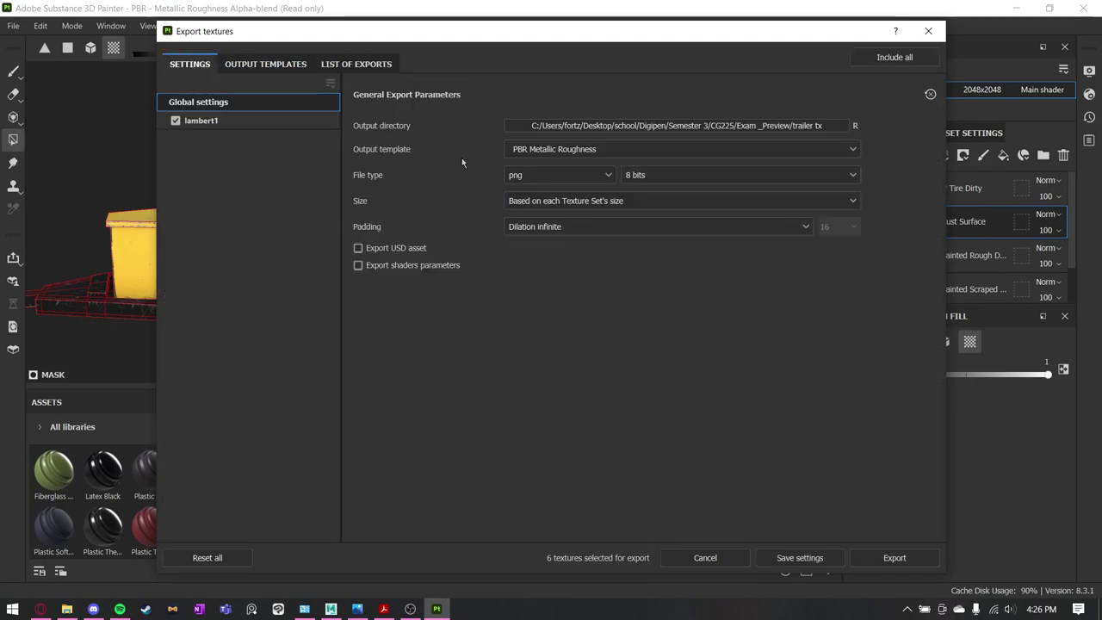
{"action": "left_click", "coordinate": [895, 557]}
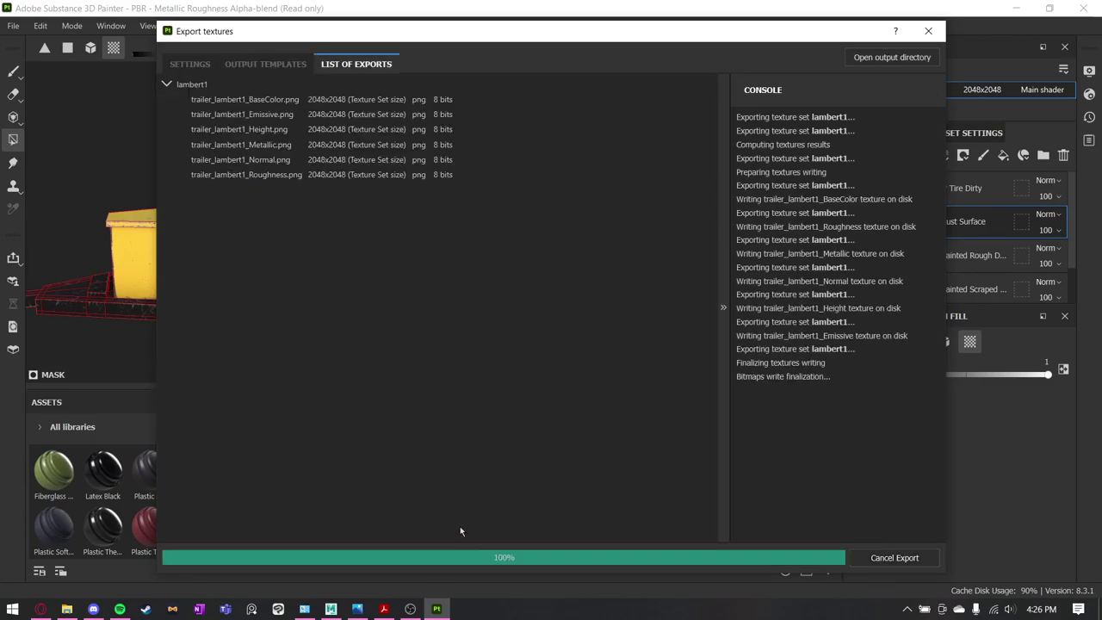
Switch to Maya, select the whole trailer and assign a new aiStandardSurface material to it.
{"action": "left_click", "coordinate": [330, 608]}
{"action": "scroll", "coordinate": [739, 271], "scroll_direction": "down", "scroll_amount": 10}
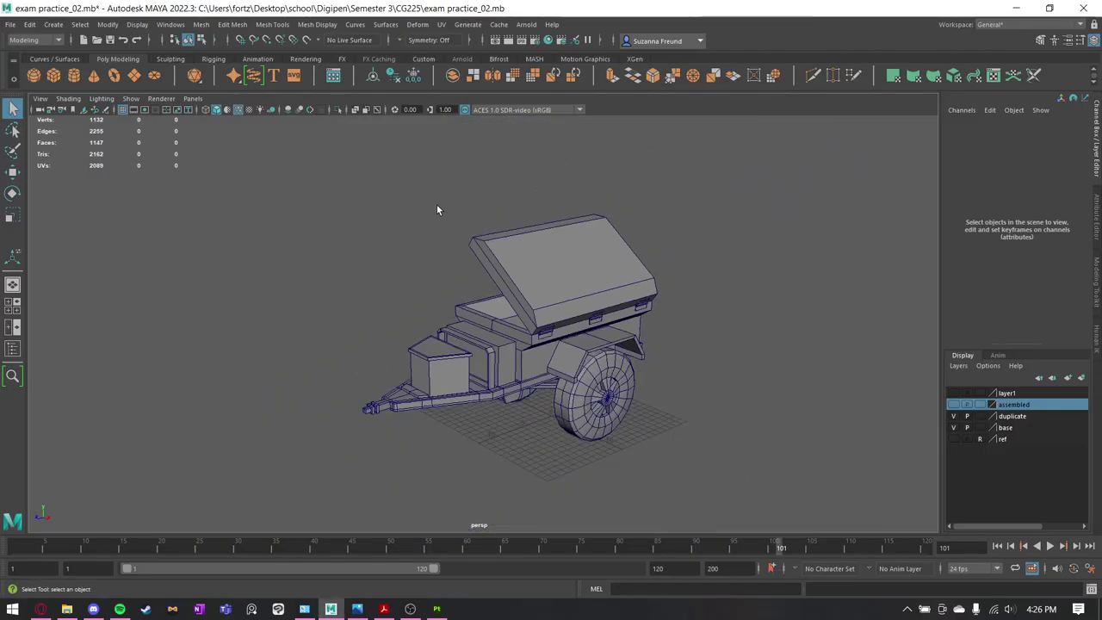
{"action": "left_click_drag", "start_coordinate": [289, 177], "coordinate": [689, 528]}
{"action": "right_click_drag", "start_coordinate": [581, 308], "coordinate": [667, 595]}
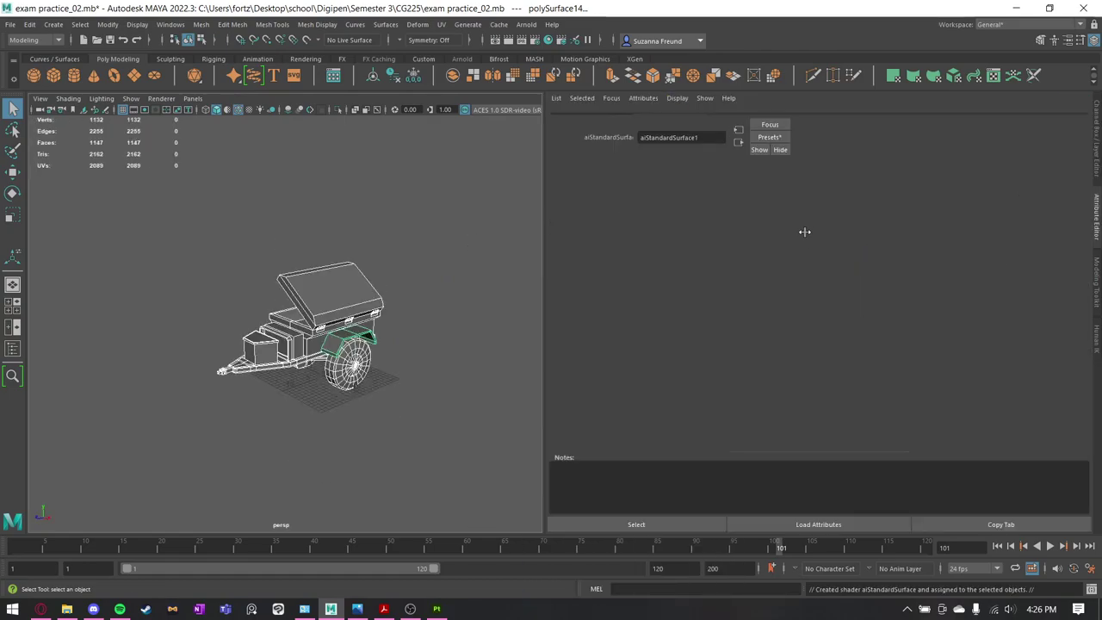
{"action": "left_click", "coordinate": [935, 118]}
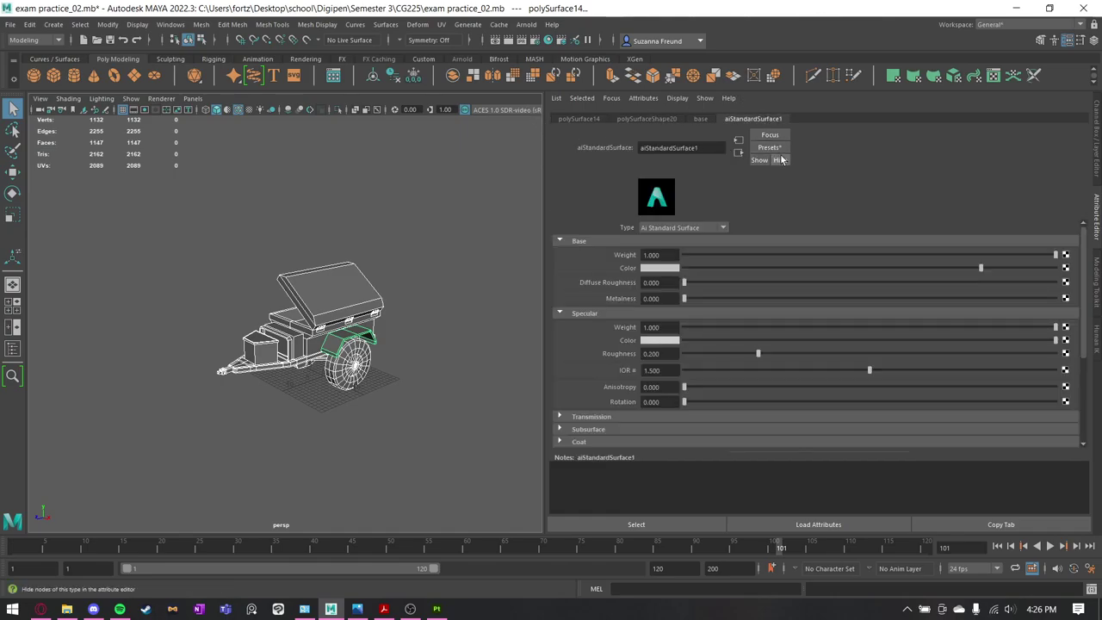
Rename the trailer's new aiStandardSurface material as trailer_tx.
{"action": "left_click_drag", "start_coordinate": [286, 342], "coordinate": [270, 300], "text": "alt"}
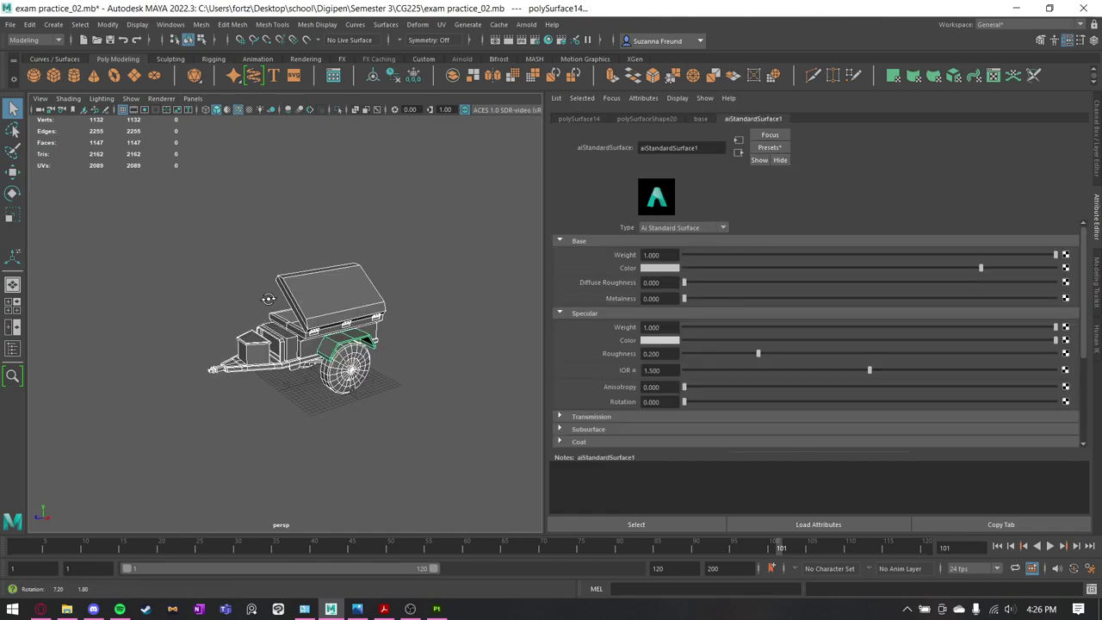
{"action": "right_click_drag", "start_coordinate": [284, 303], "coordinate": [399, 327], "text": "alt"}
{"action": "left_click_drag", "start_coordinate": [399, 328], "coordinate": [405, 328], "text": "alt"}
{"action": "right_click_drag", "start_coordinate": [405, 329], "coordinate": [377, 328], "text": "alt"}
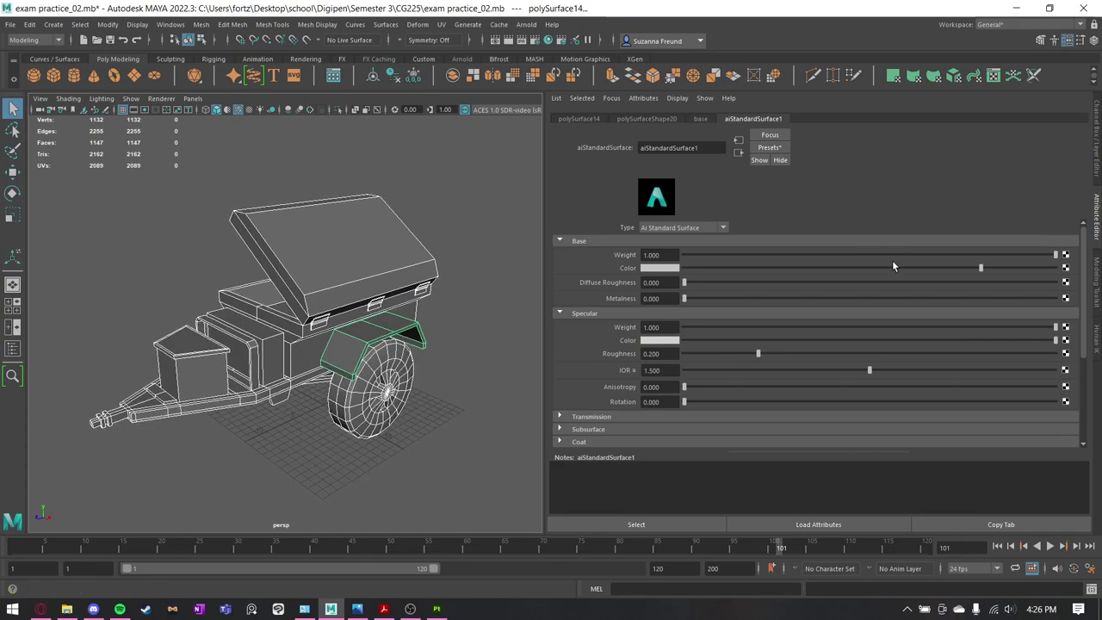
{"action": "double_click", "coordinate": [688, 148]}
{"action": "type", "text": "trail"}
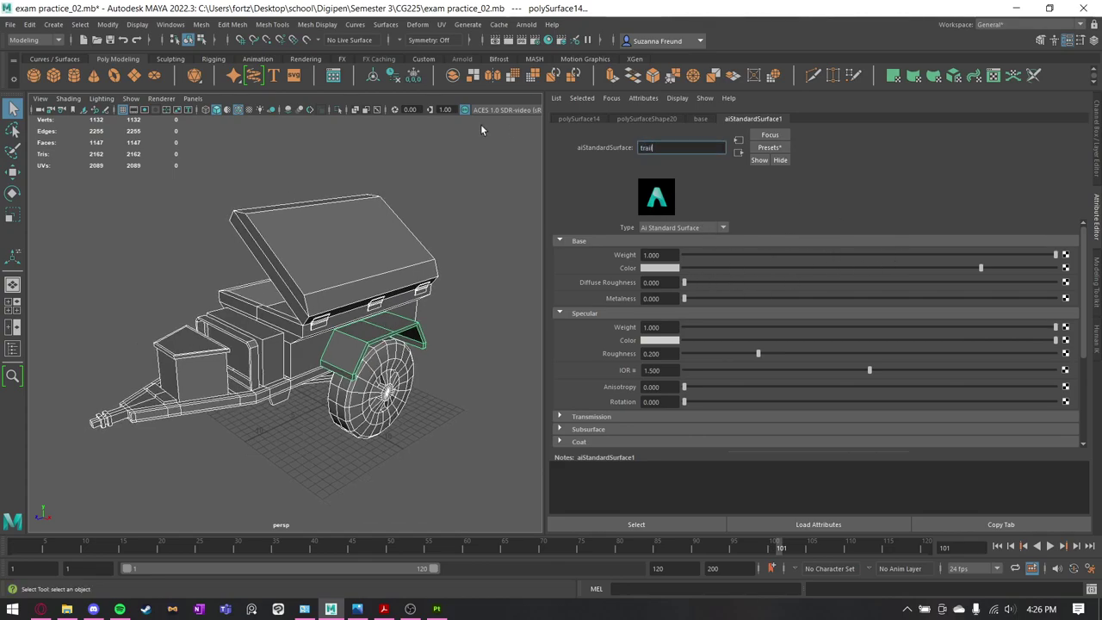
{"action": "type", "text": "er_tx"}
{"action": "key", "text": "Return"}
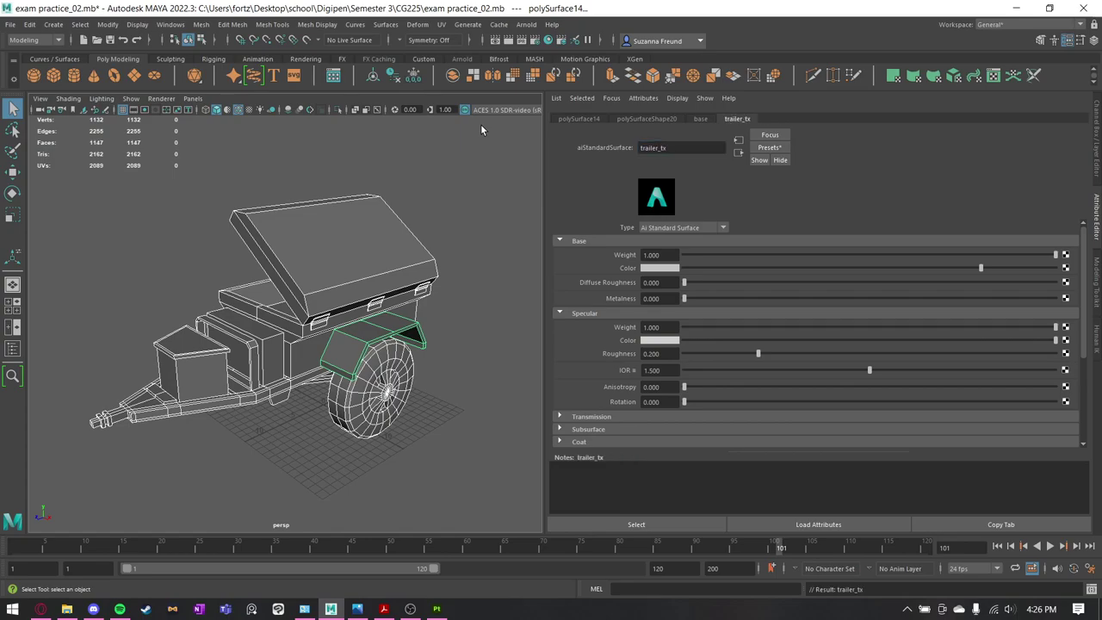
Show the Outliner, identify pCylinder1 on the trailer and rename it as right wheel.
{"action": "left_click_drag", "start_coordinate": [152, 207], "coordinate": [398, 487]}
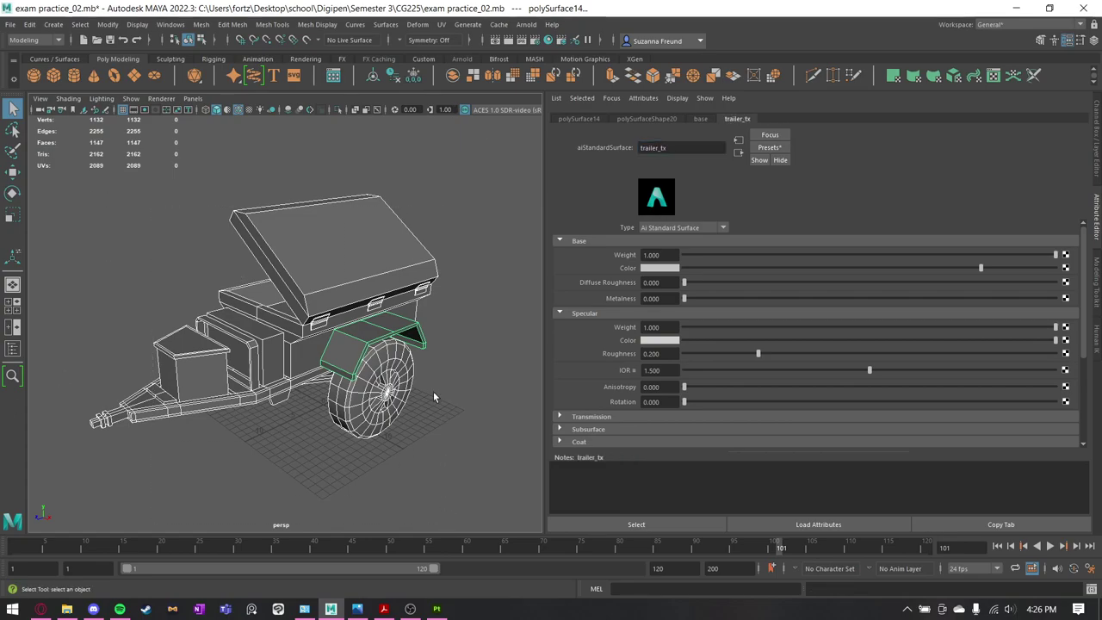
{"action": "left_click", "coordinate": [12, 351]}
{"action": "double_click", "coordinate": [75, 273]}
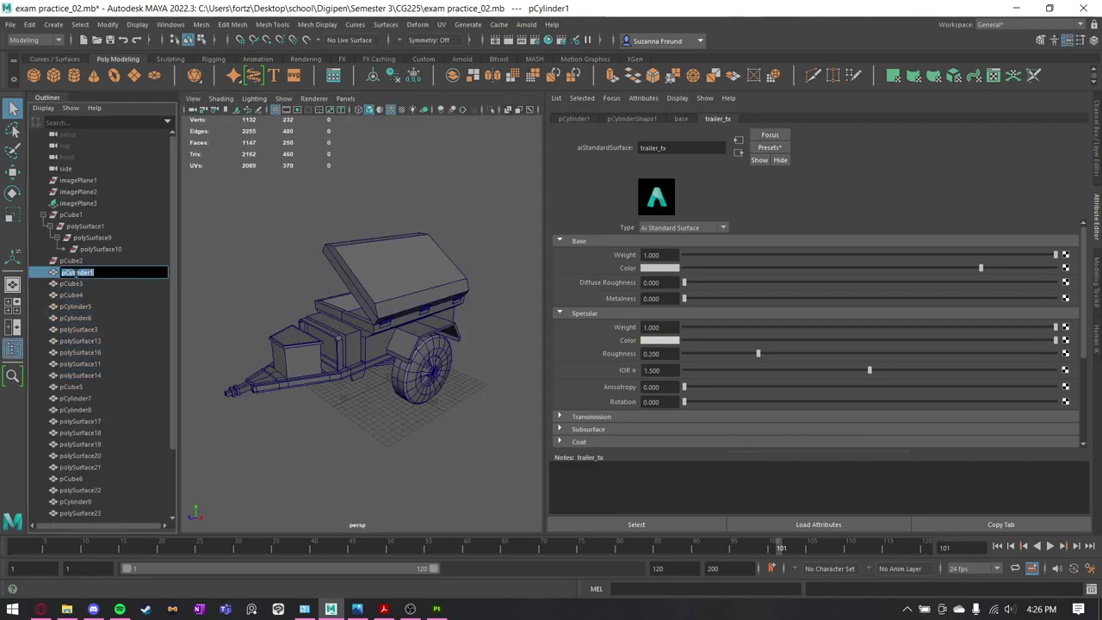
{"action": "left_click_drag", "start_coordinate": [408, 338], "coordinate": [451, 277], "text": "alt"}
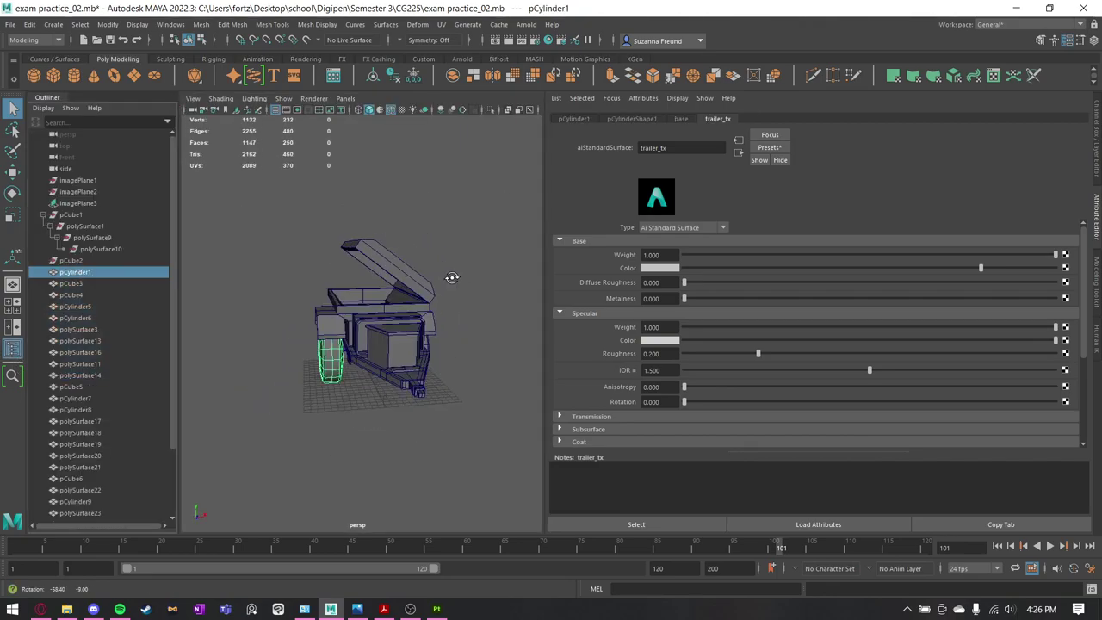
{"action": "double_click", "coordinate": [78, 274]}
{"action": "type", "text": "right wheel"}
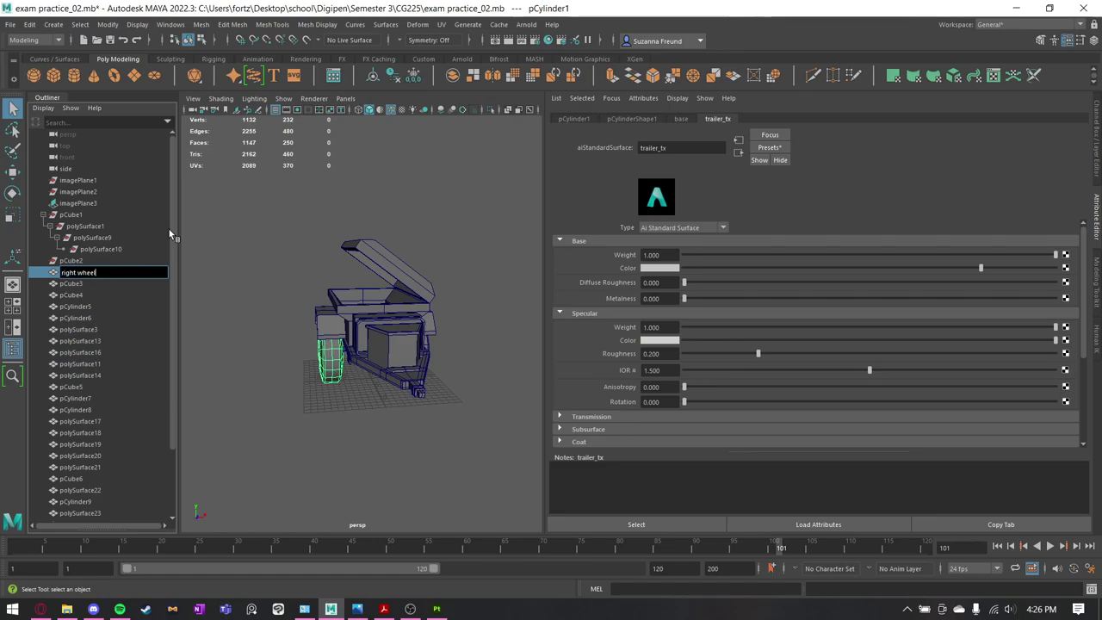
{"action": "key", "text": "Return"}
Confirm the right wheel's new name, then identify pCube3 at the rear of the trailer and rename it as tail.
{"action": "left_click", "coordinate": [376, 301]}
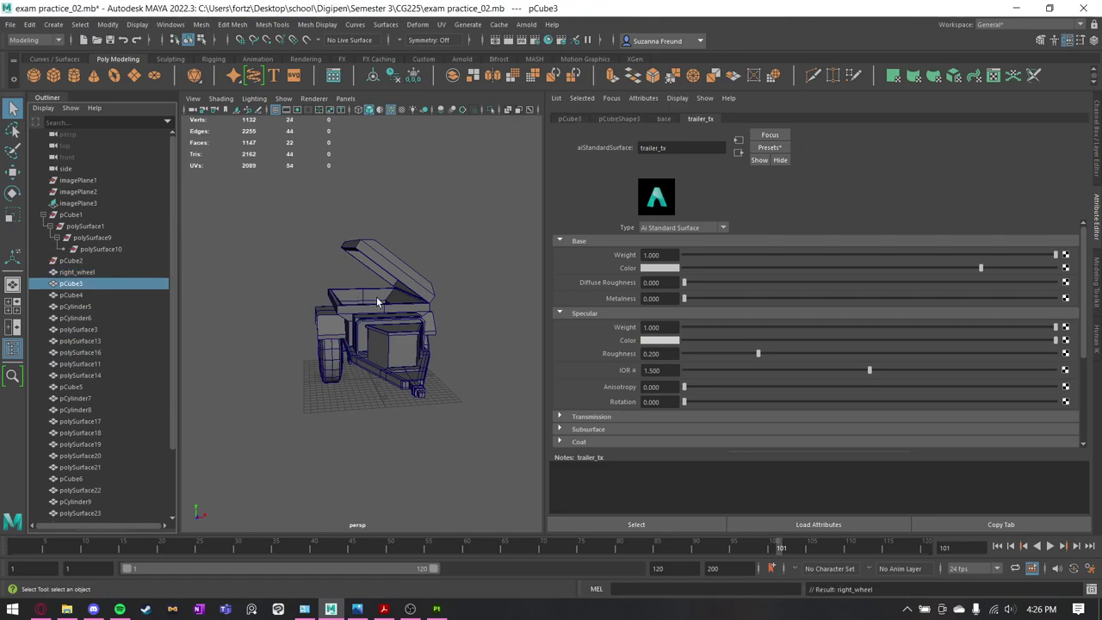
{"action": "left_click_drag", "start_coordinate": [376, 302], "coordinate": [314, 271], "text": "alt"}
{"action": "left_click_drag", "start_coordinate": [354, 271], "coordinate": [413, 273], "text": "alt"}
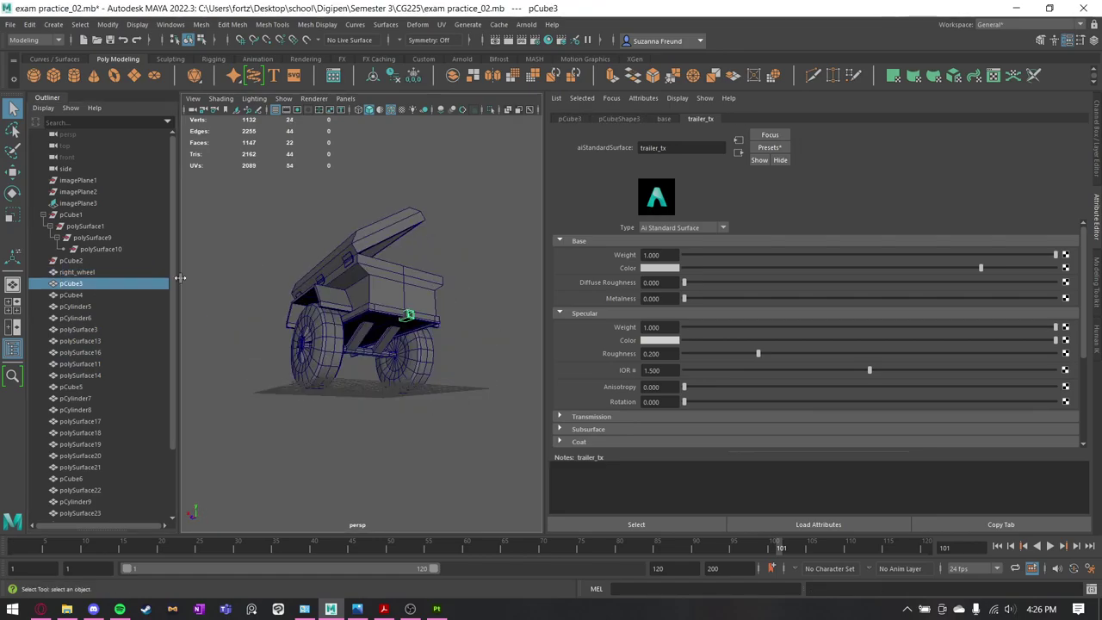
{"action": "double_click", "coordinate": [71, 283]}
{"action": "type", "text": "tail"}
{"action": "key", "text": "Return"}
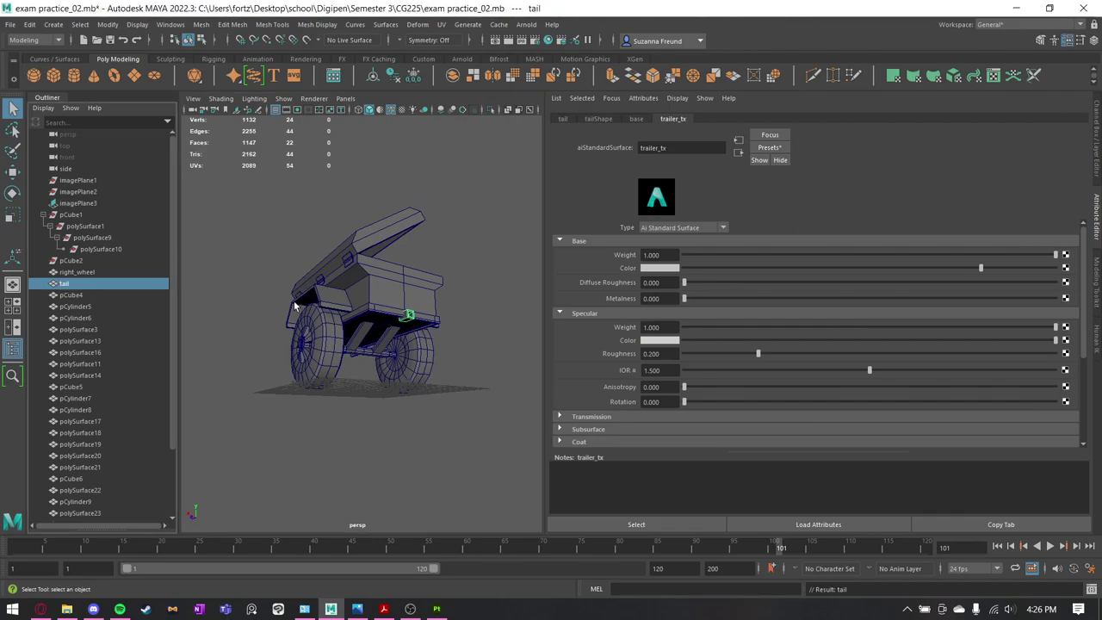
Select the whole trailer and hide the Outliner.
{"action": "left_click_drag", "start_coordinate": [293, 300], "coordinate": [341, 209], "text": "alt"}
{"action": "left_click", "coordinate": [341, 209]}
{"action": "left_click_drag", "start_coordinate": [256, 210], "coordinate": [481, 447]}
{"action": "left_click", "coordinate": [12, 349]}
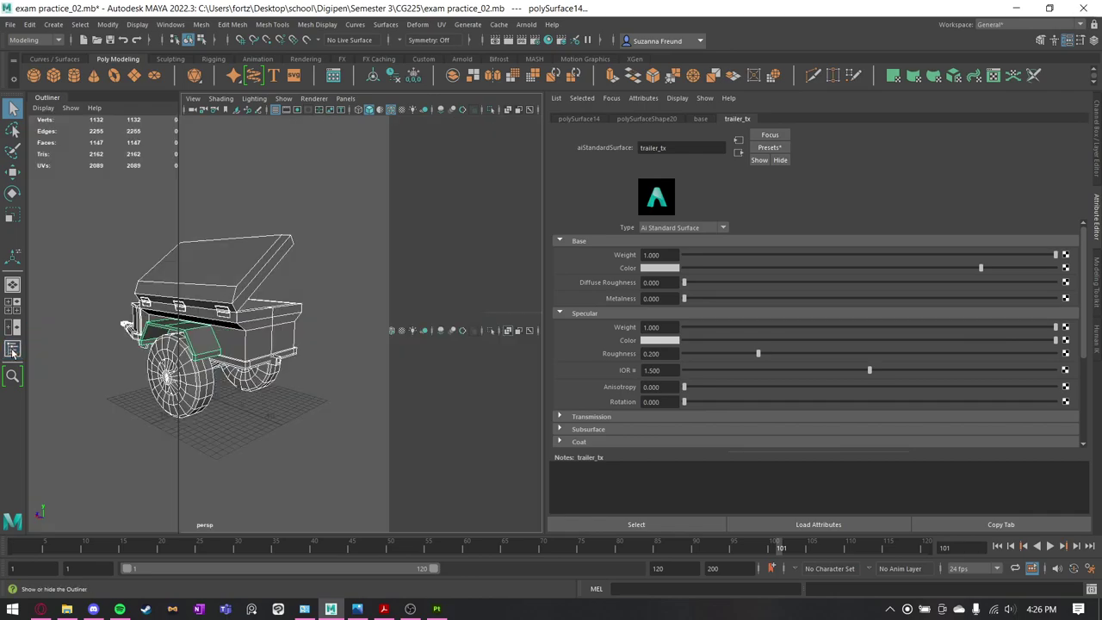
{"action": "left_click_drag", "start_coordinate": [259, 317], "coordinate": [384, 327], "text": "alt"}
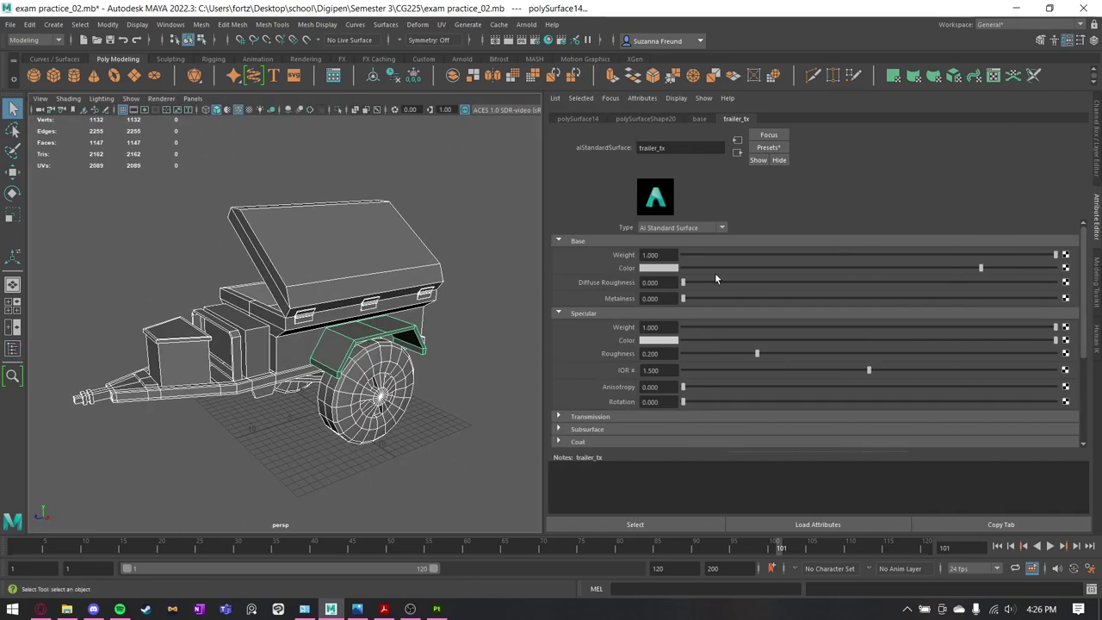
Connect a File texture to trailer_tx's base Color and load trailer_lambert1_BaseColor.png from CG225's Exam _Preview/trailer tx folder.
{"action": "left_click", "coordinate": [1066, 270]}
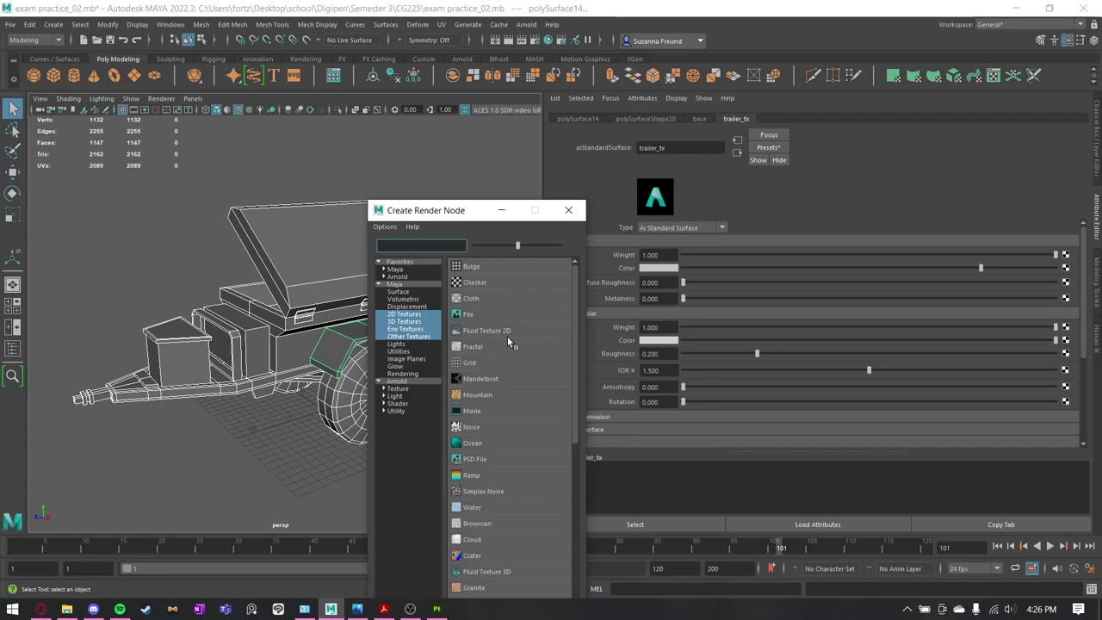
{"action": "left_click", "coordinate": [470, 320]}
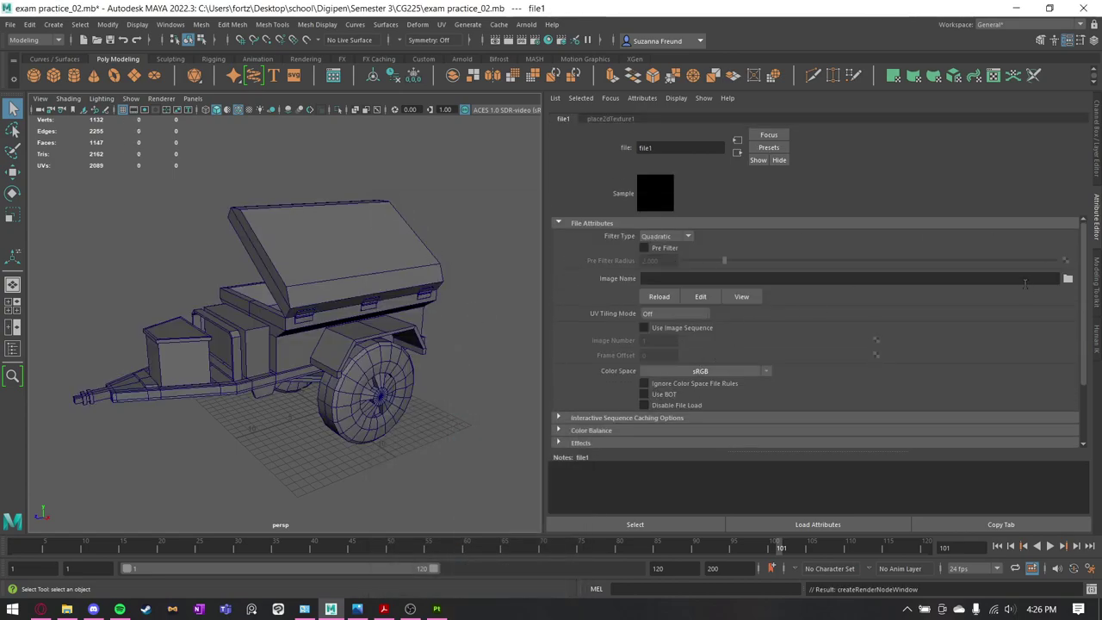
{"action": "left_click", "coordinate": [1067, 278]}
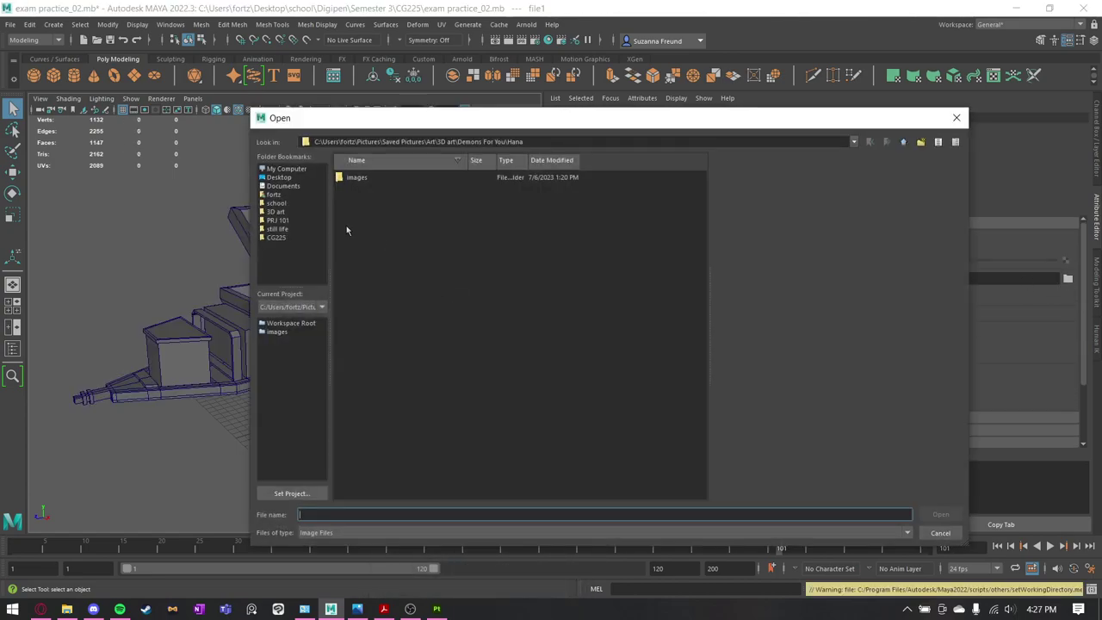
{"action": "left_click", "coordinate": [275, 237]}
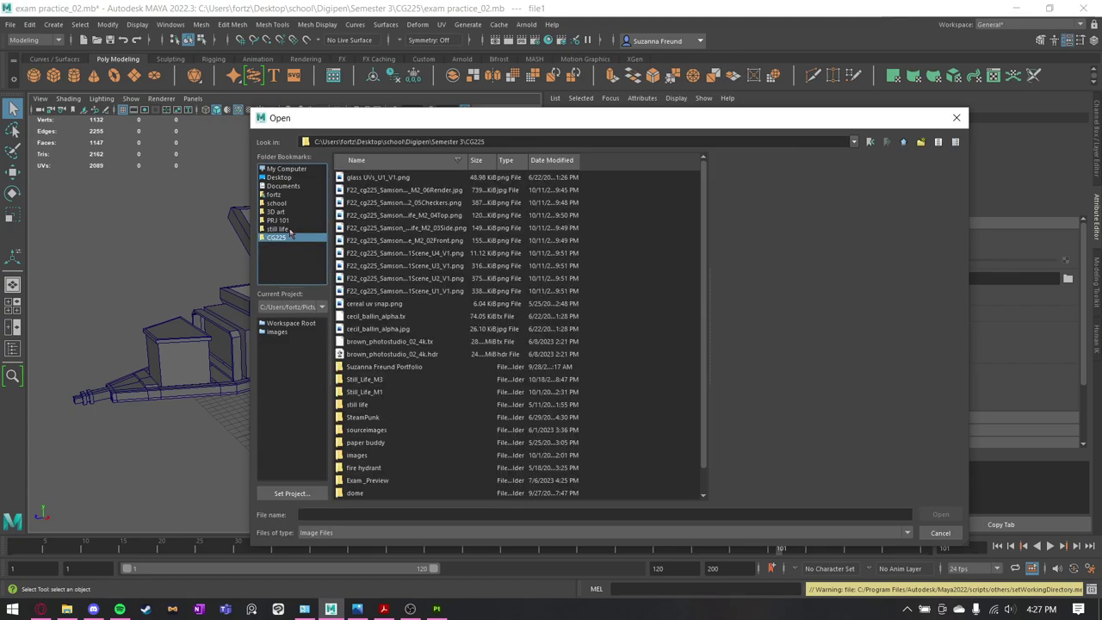
{"action": "double_click", "coordinate": [381, 482]}
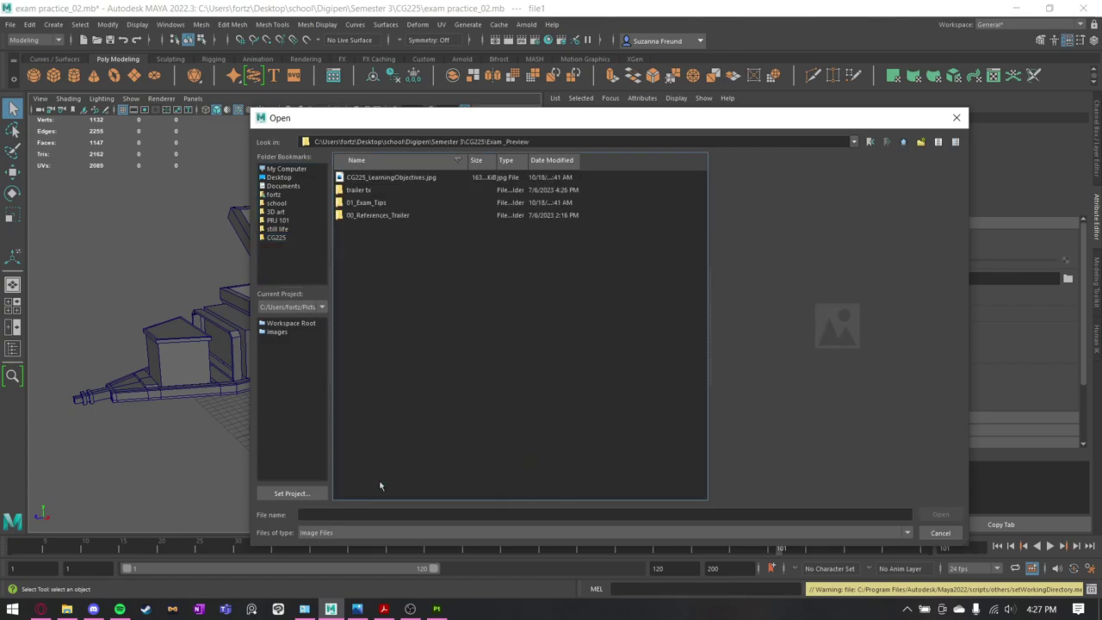
{"action": "double_click", "coordinate": [358, 190]}
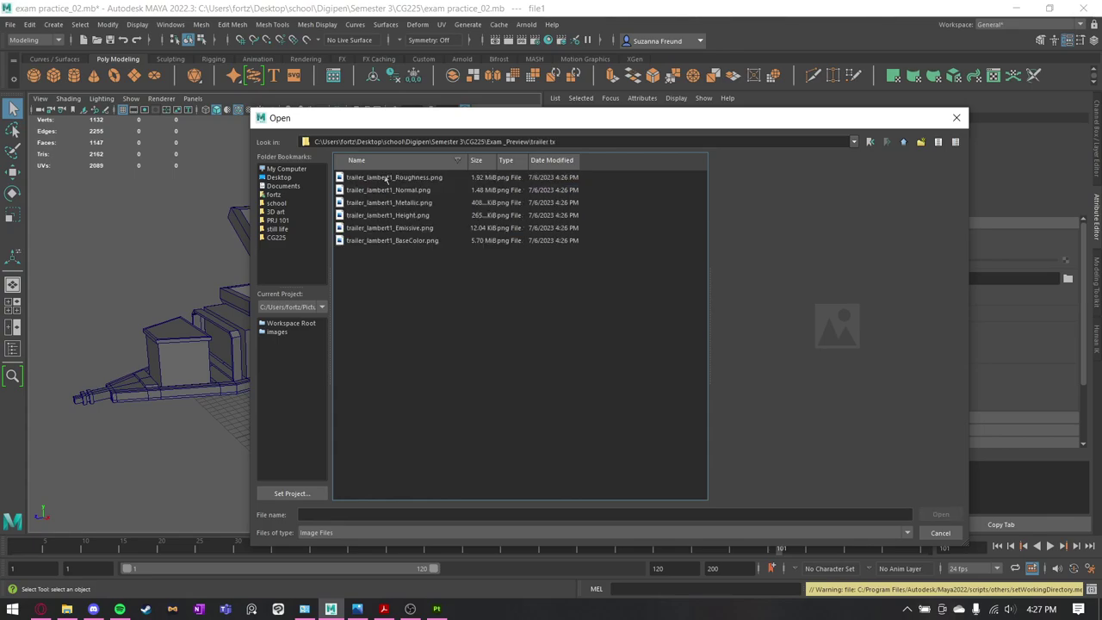
{"action": "double_click", "coordinate": [395, 241]}
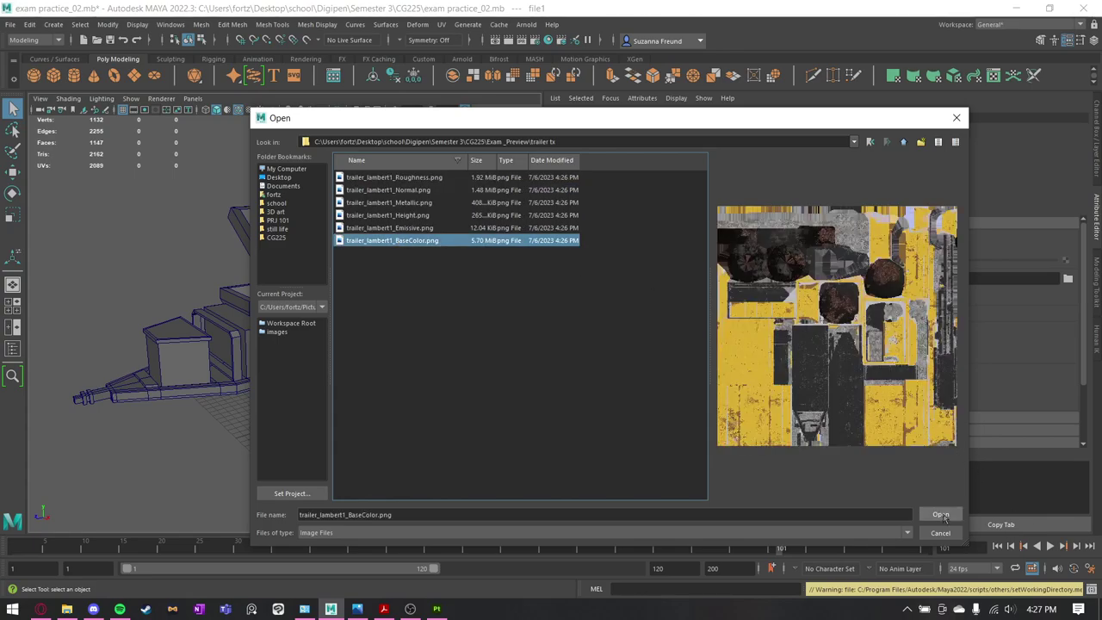
{"action": "scroll", "coordinate": [699, 395], "scroll_direction": "down", "scroll_amount": 3}
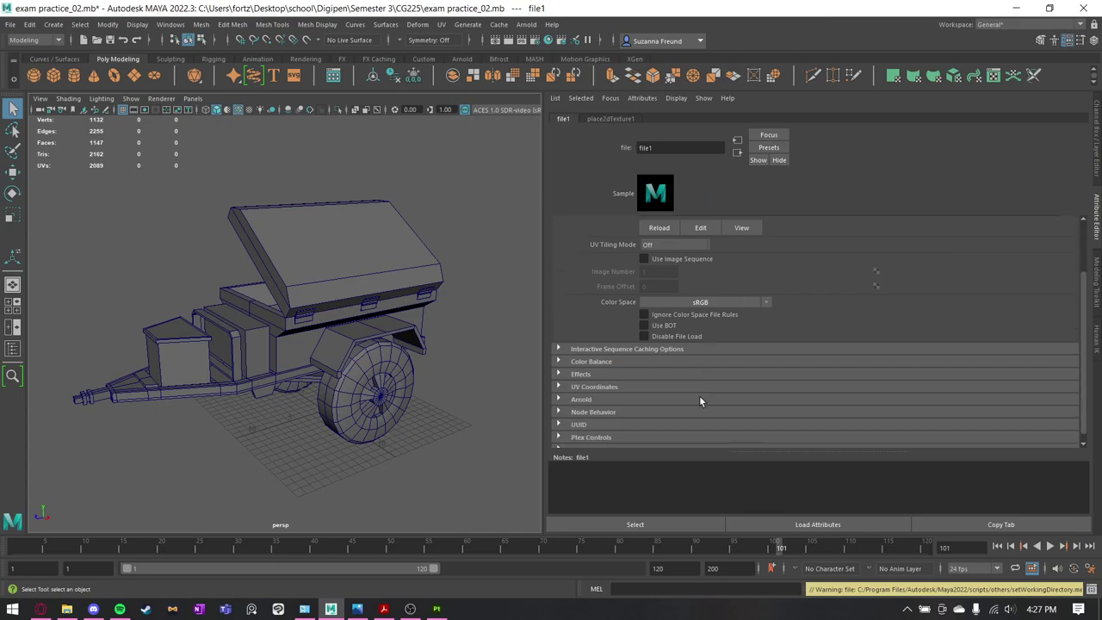
Connect a File texture to trailer_tx's Metalness and load trailer_lambert1_Metallic.png from the Exam _Preview/trailer tx folder.
{"action": "left_click", "coordinate": [737, 153]}
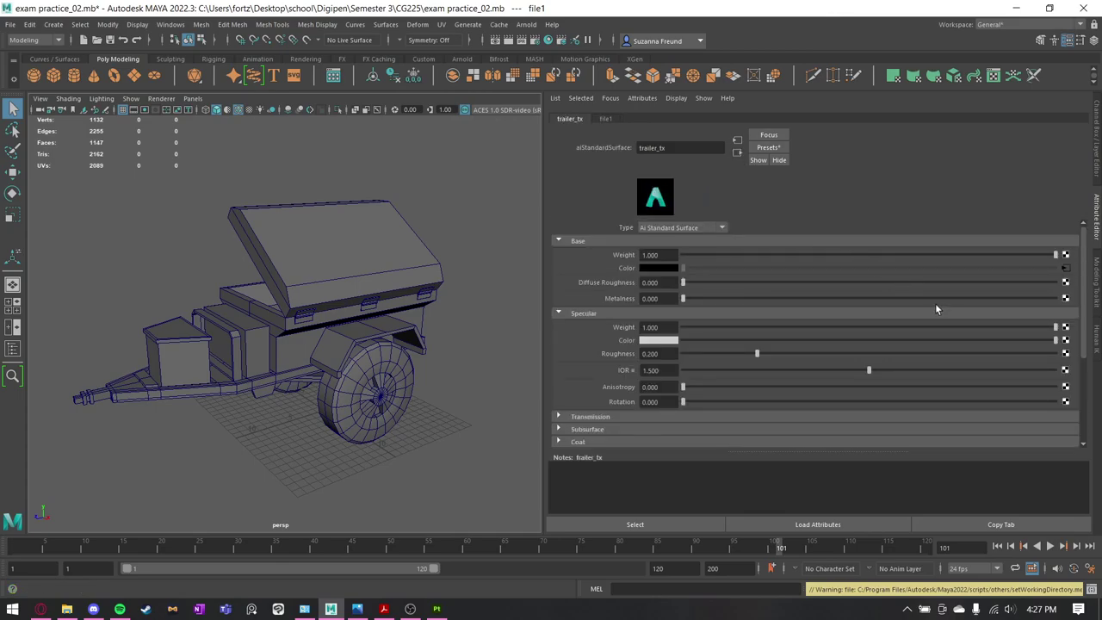
{"action": "left_click", "coordinate": [1067, 299]}
{"action": "left_click", "coordinate": [466, 314]}
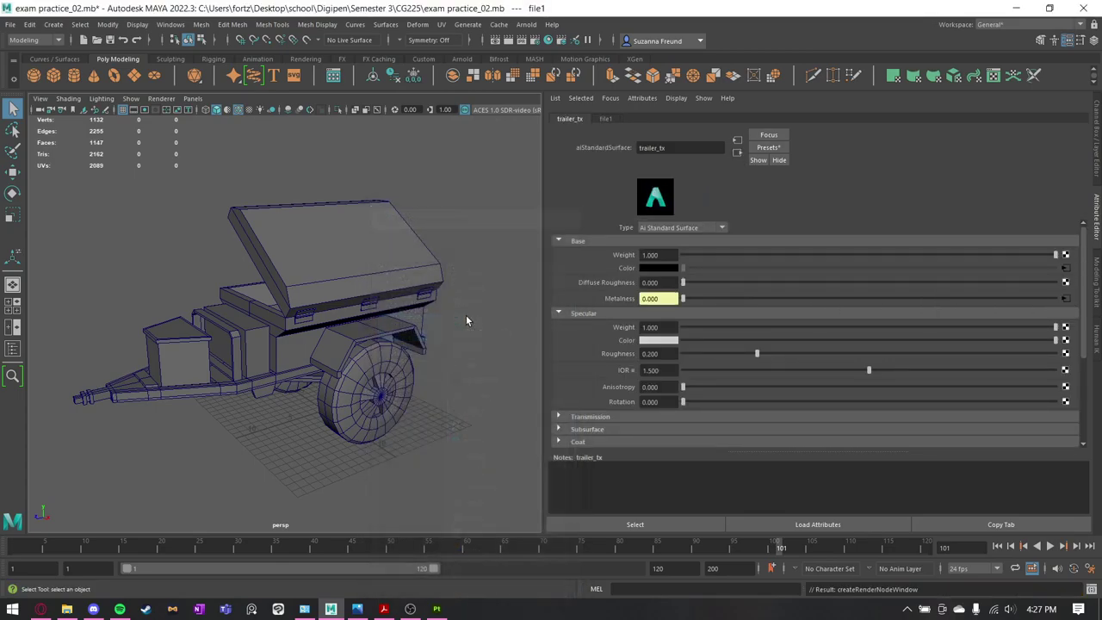
{"action": "left_click", "coordinate": [728, 371]}
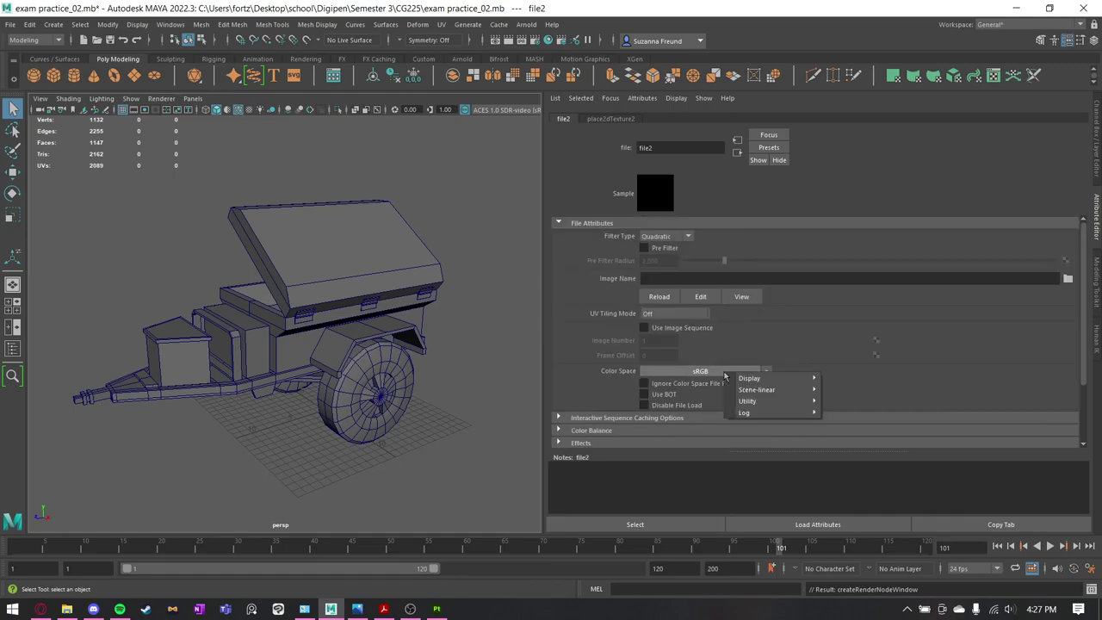
{"action": "left_click", "coordinate": [1067, 278]}
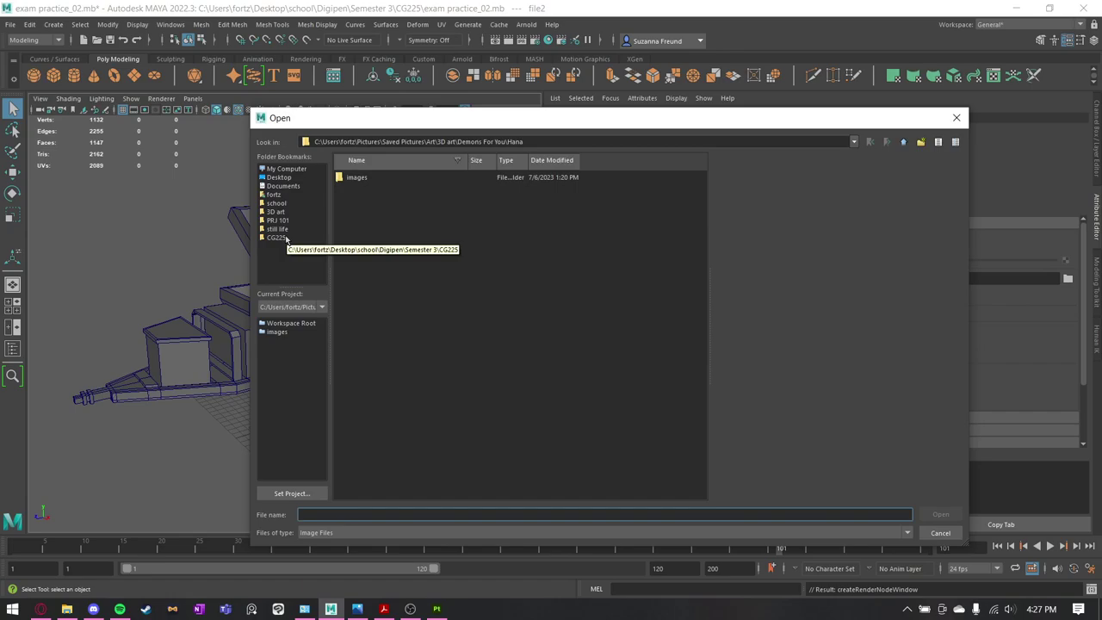
{"action": "left_click", "coordinate": [278, 238]}
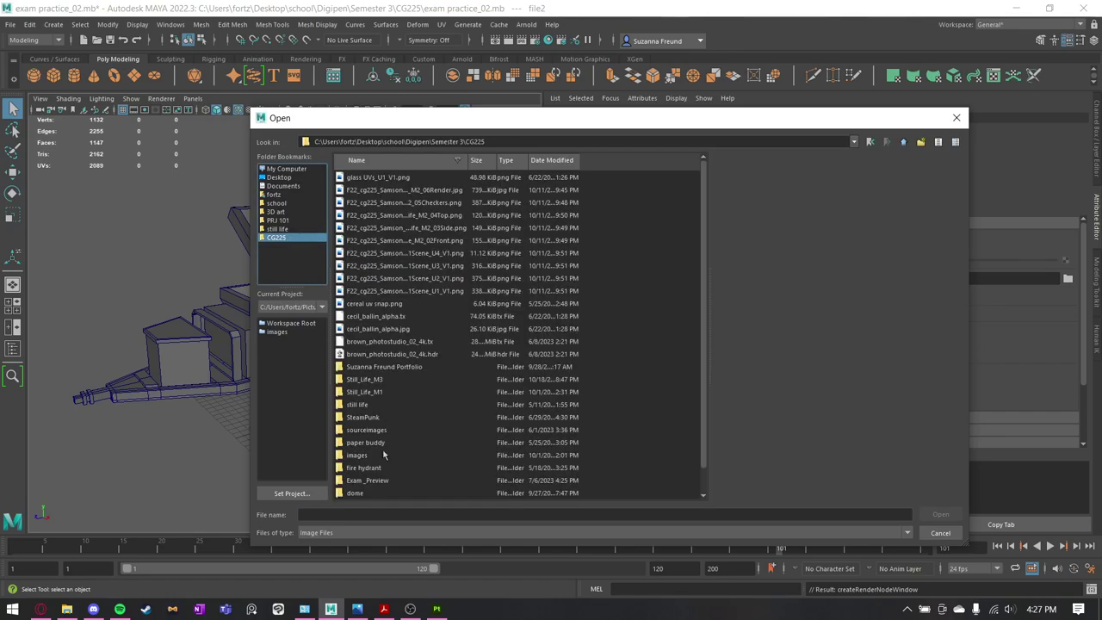
{"action": "double_click", "coordinate": [384, 479]}
{"action": "double_click", "coordinate": [394, 215]}
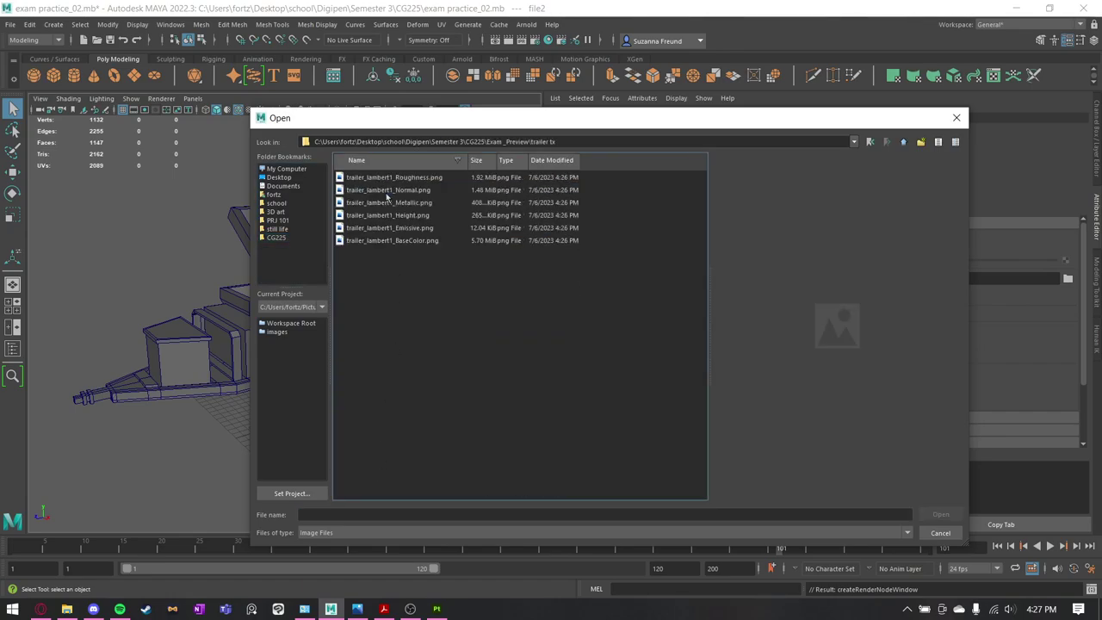
{"action": "left_click", "coordinate": [422, 227]}
{"action": "left_click", "coordinate": [423, 204]}
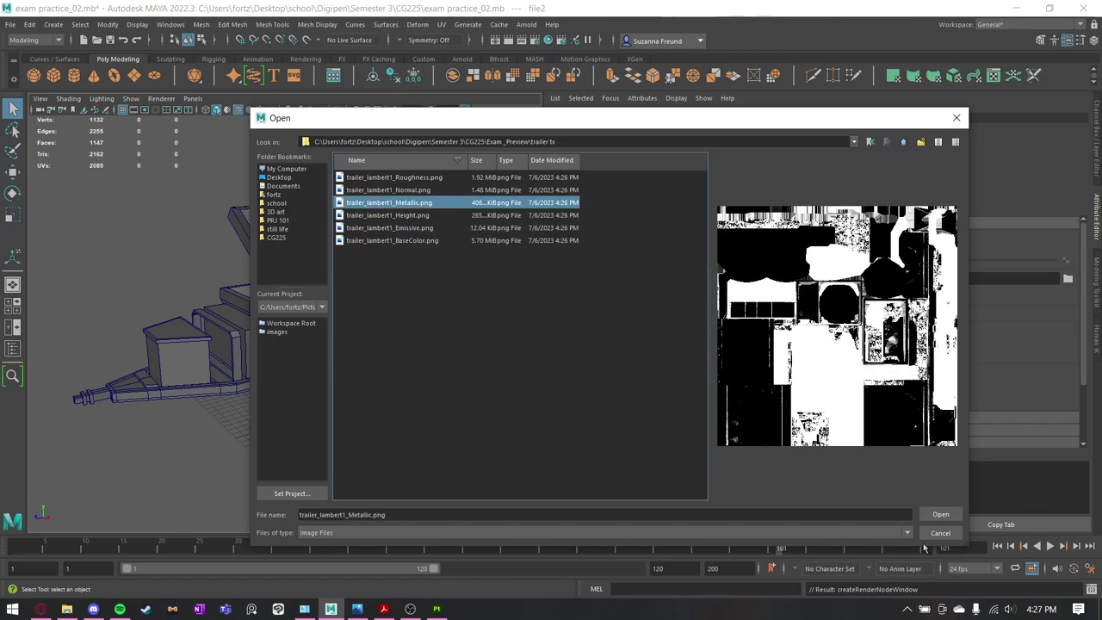
{"action": "left_click", "coordinate": [940, 514]}
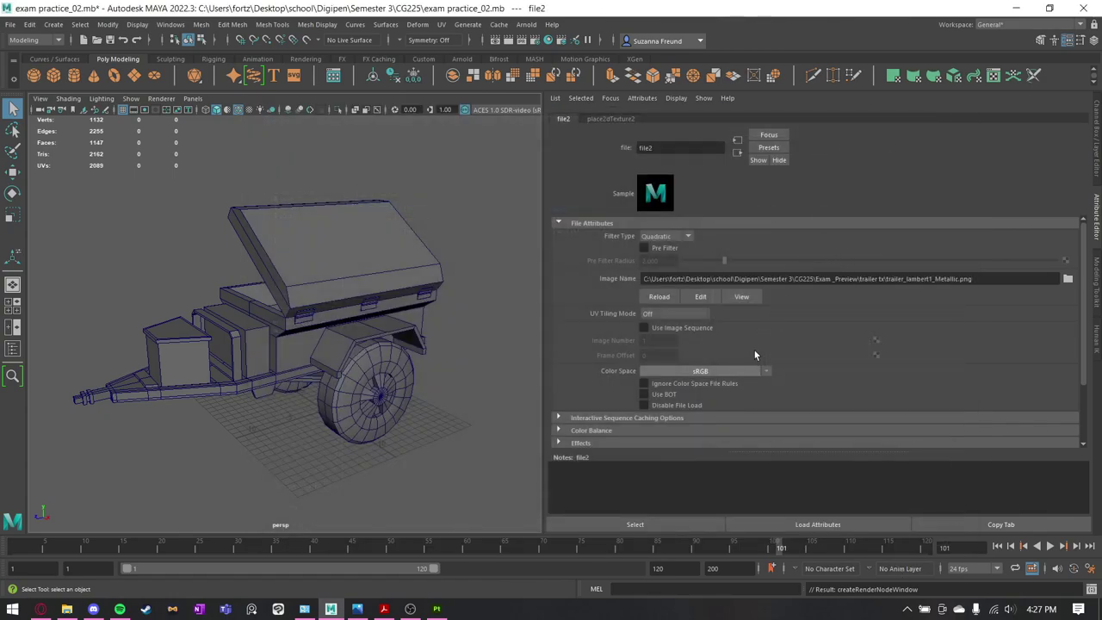
Set the metallic texture's color space to Raw and enable Alpha Is Luminance in its color balance.
{"action": "left_click", "coordinate": [762, 370]}
{"action": "left_click", "coordinate": [805, 398]}
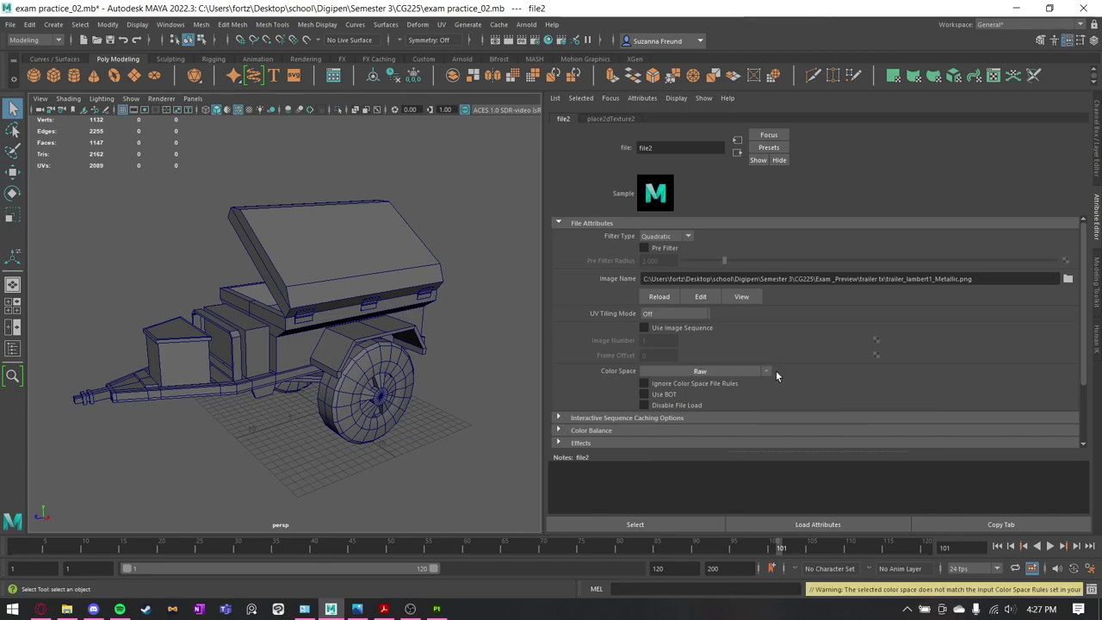
{"action": "scroll", "coordinate": [602, 359], "scroll_direction": "down", "scroll_amount": 2}
{"action": "left_click", "coordinate": [603, 359]}
{"action": "scroll", "coordinate": [650, 372], "scroll_direction": "down", "scroll_amount": 3}
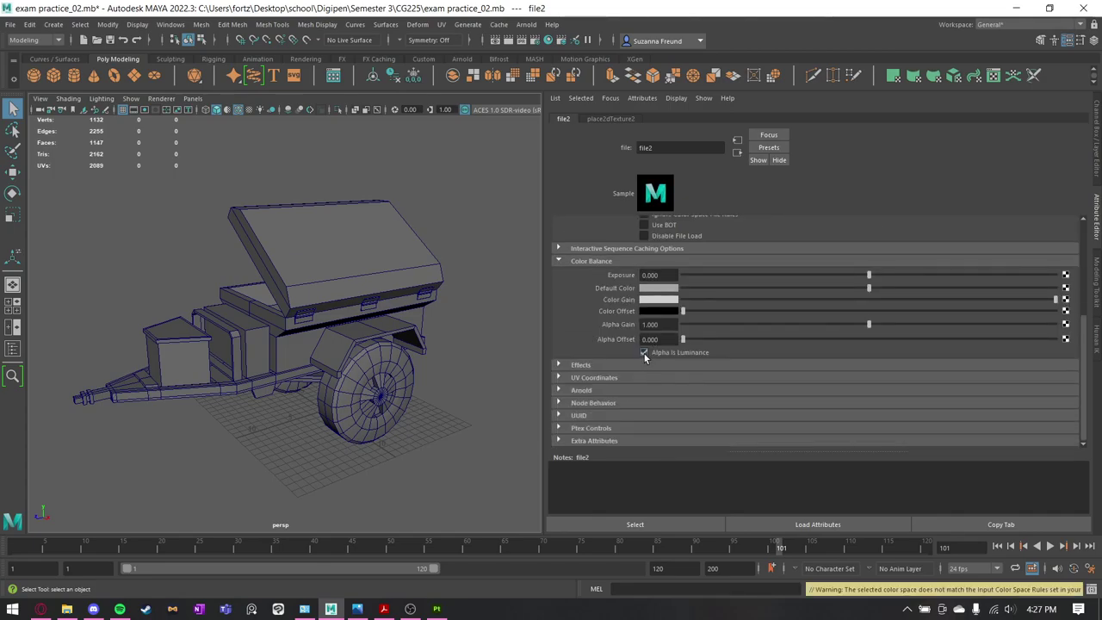
Connect a File texture to trailer_tx's specular Roughness and load trailer_lambert1_Roughness.png from the Exam _Preview/trailer tx folder.
{"action": "left_click", "coordinate": [736, 151]}
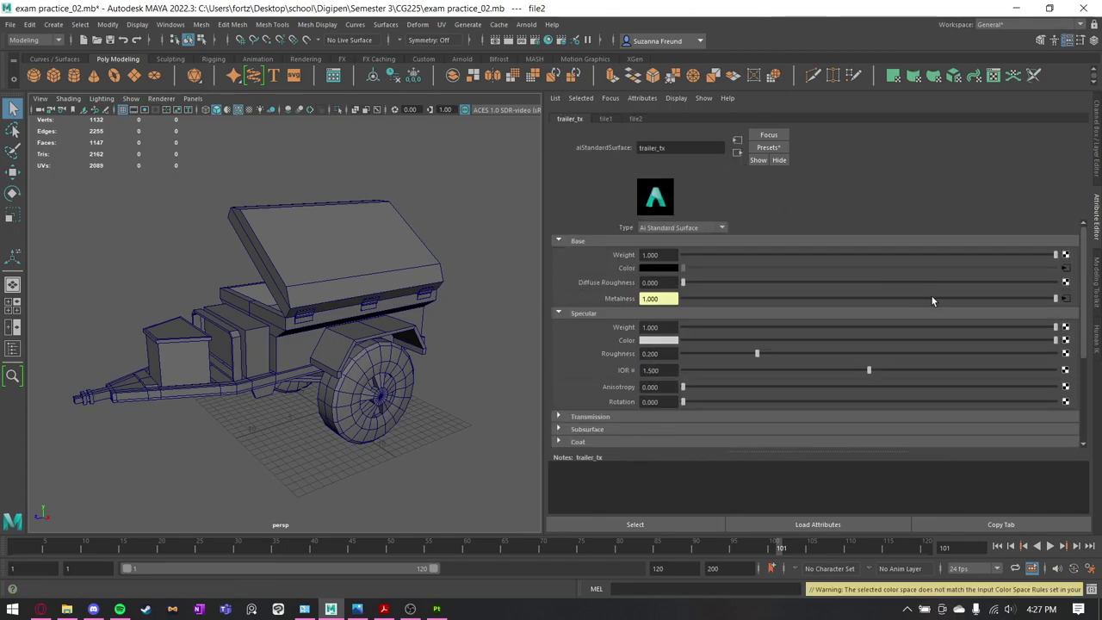
{"action": "left_click", "coordinate": [1065, 354]}
{"action": "left_click", "coordinate": [469, 321]}
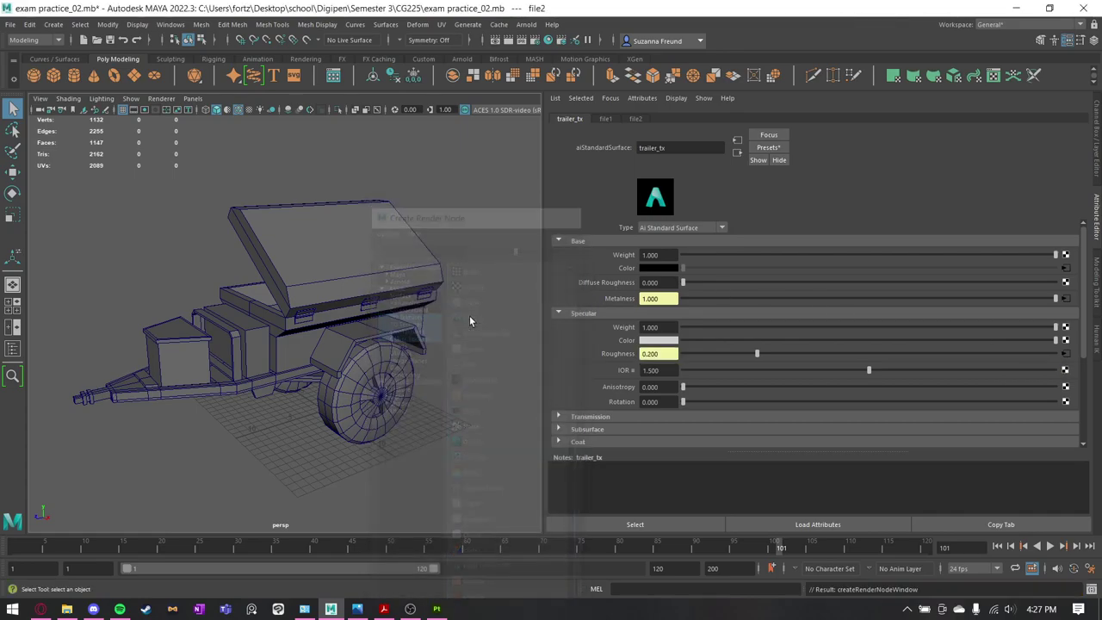
{"action": "left_click", "coordinate": [1067, 278]}
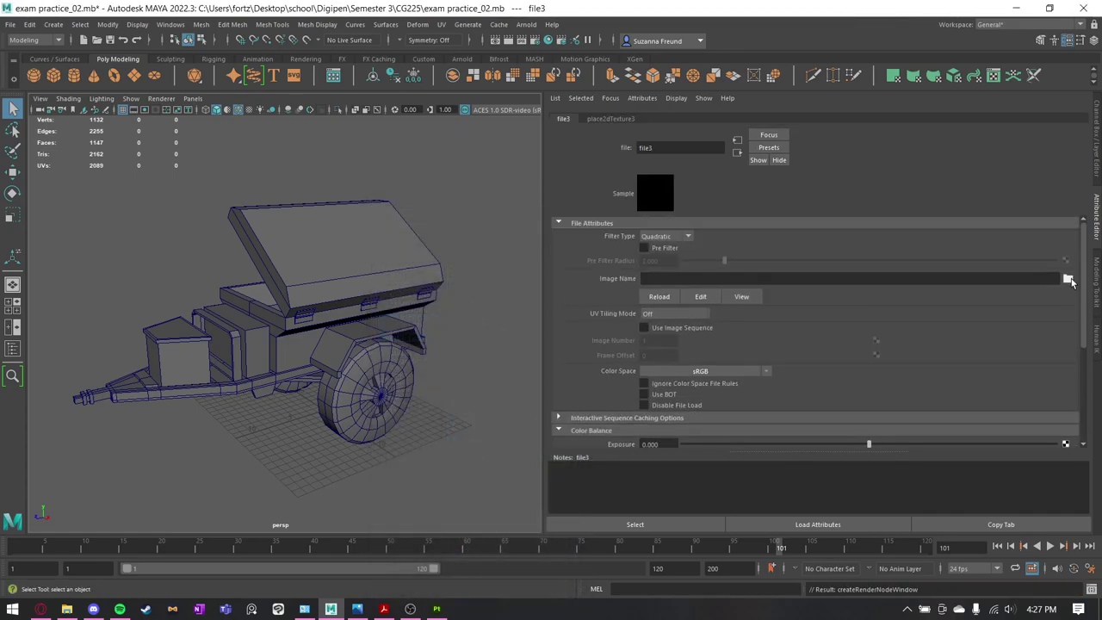
{"action": "left_click", "coordinate": [290, 239]}
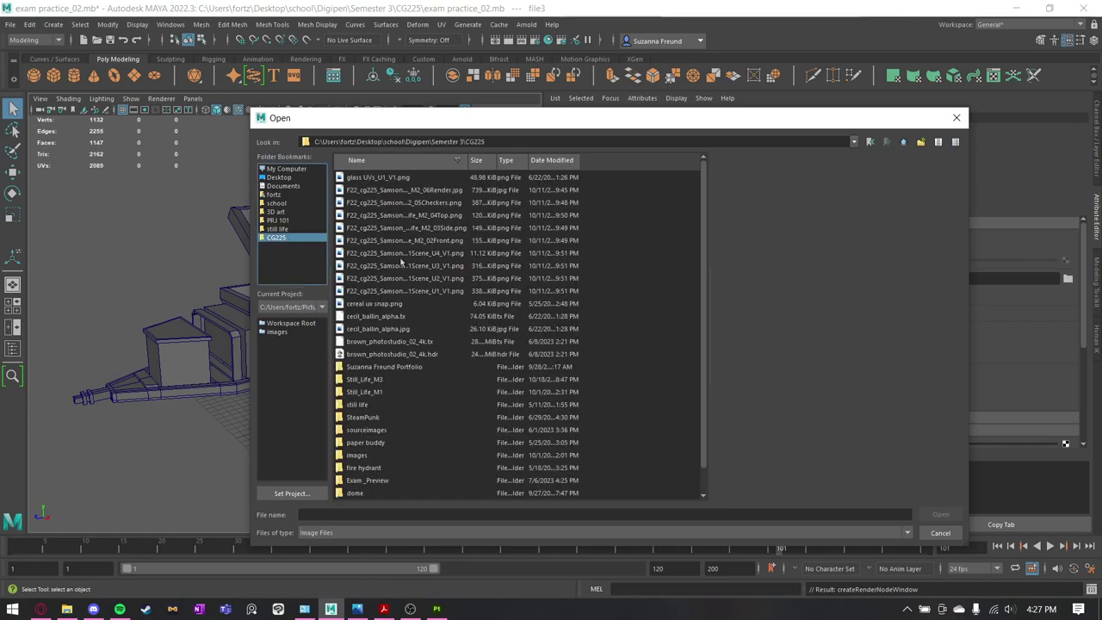
{"action": "double_click", "coordinate": [368, 480]}
{"action": "left_click", "coordinate": [360, 190]}
{"action": "double_click", "coordinate": [366, 191]}
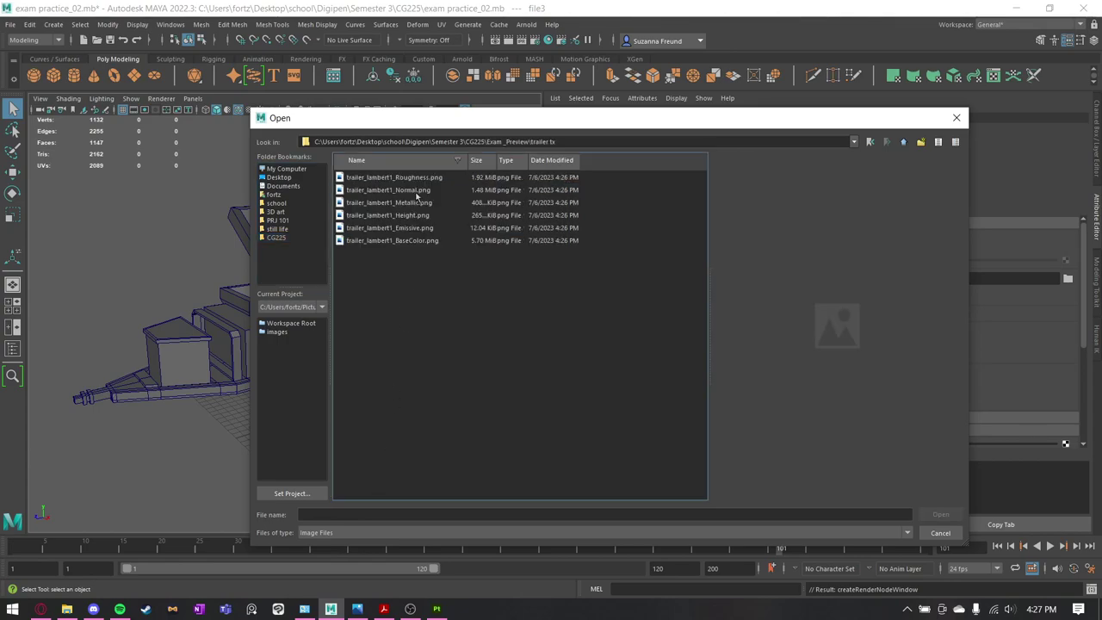
{"action": "double_click", "coordinate": [406, 178]}
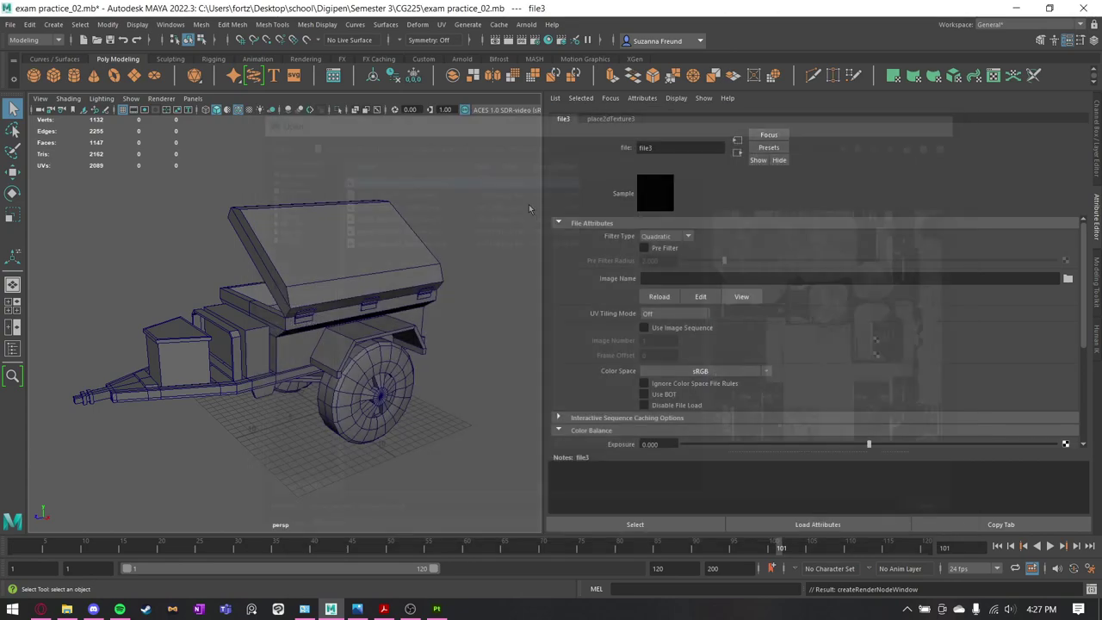
Set the roughness texture's color space to Raw and check the metallic texture's Alpha Is Luminance option.
{"action": "left_click", "coordinate": [735, 371]}
{"action": "mouse_move", "coordinate": [797, 412]}
{"action": "mouse_move", "coordinate": [761, 401]}
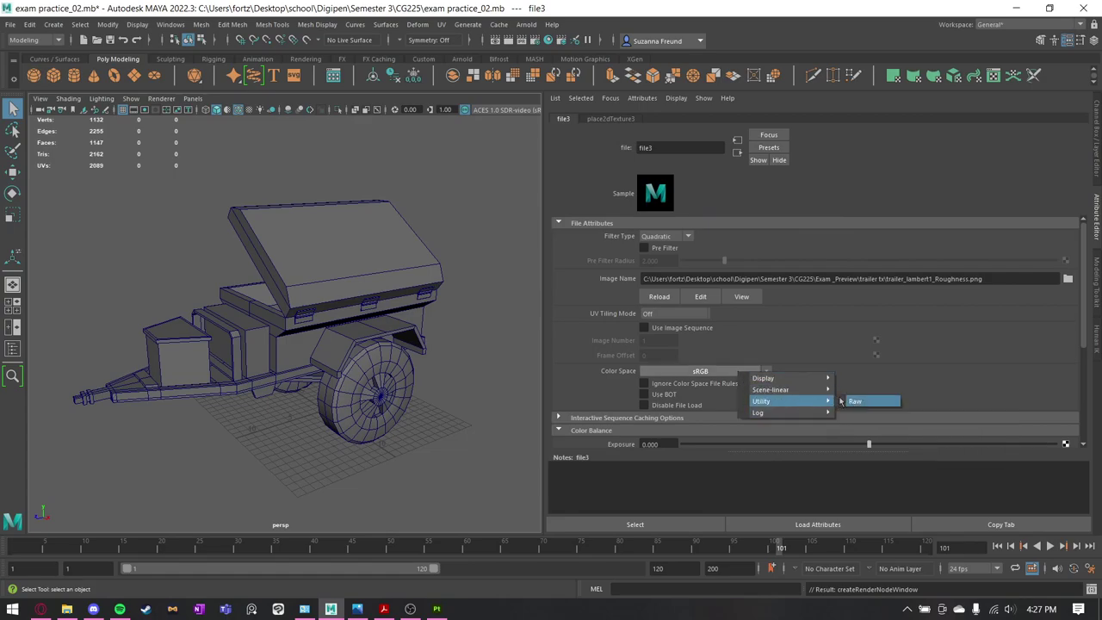
{"action": "left_click", "coordinate": [860, 401]}
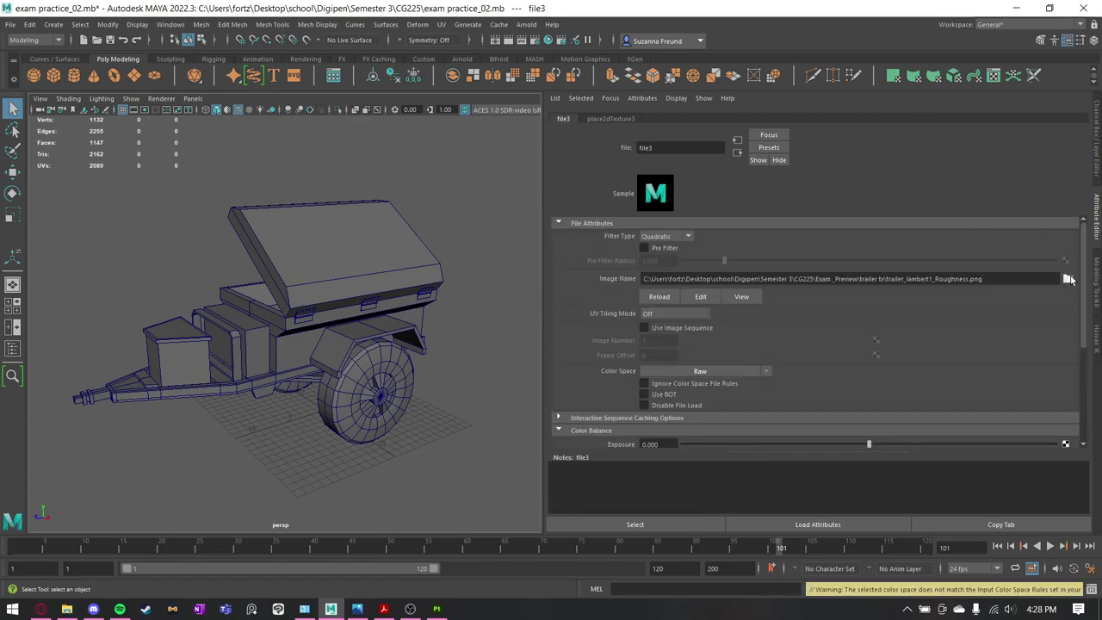
{"action": "left_click", "coordinate": [737, 152]}
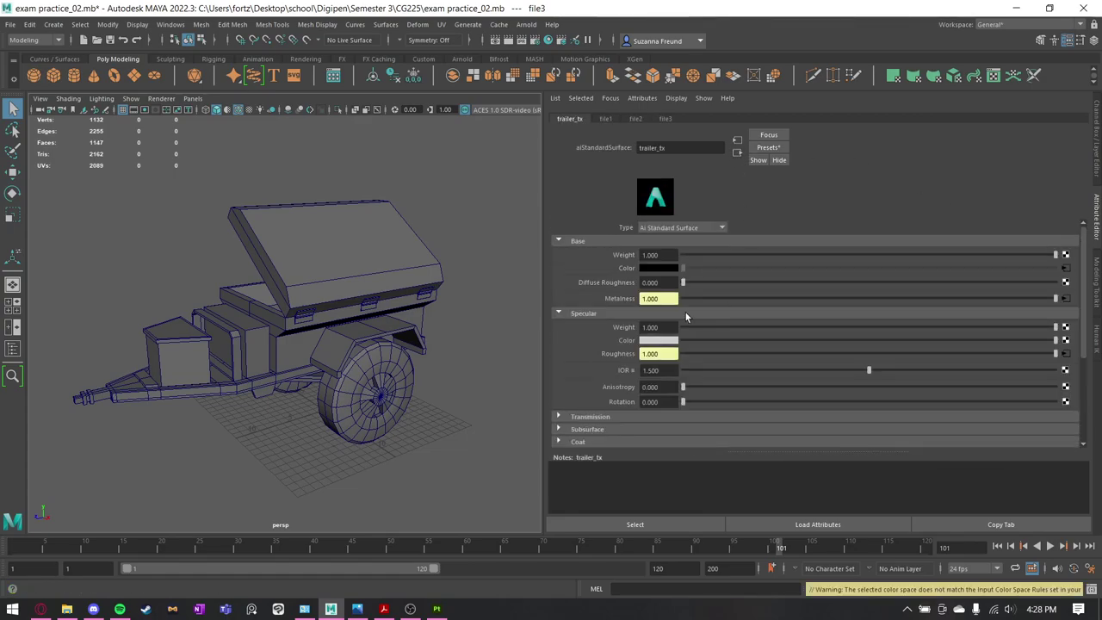
{"action": "left_click", "coordinate": [1066, 298]}
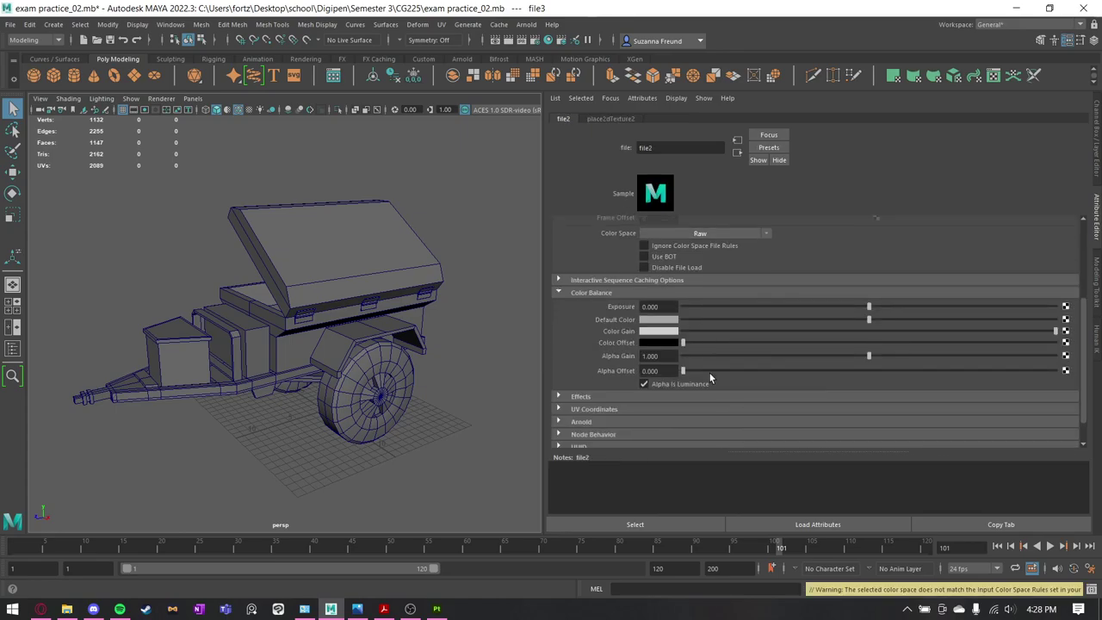
Connect a File texture to trailer_tx's Bump Mapping through a bump node and use it as Tangent Space Normals.
{"action": "left_click", "coordinate": [737, 152]}
{"action": "scroll", "coordinate": [756, 305], "scroll_direction": "down", "scroll_amount": 3}
{"action": "left_click", "coordinate": [559, 353]}
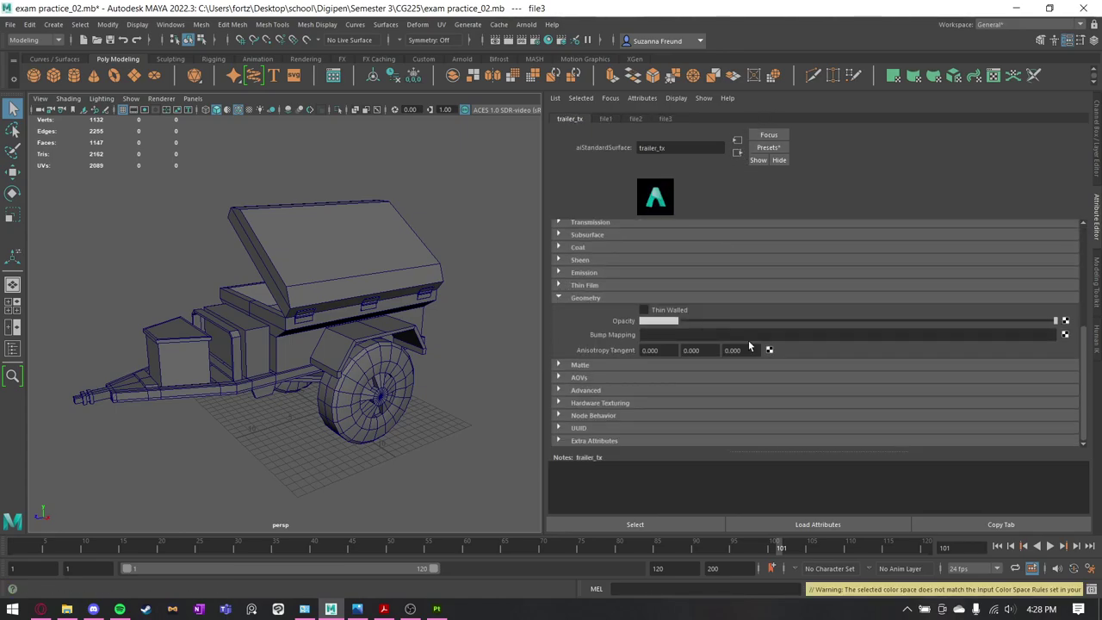
{"action": "left_click", "coordinate": [1066, 336]}
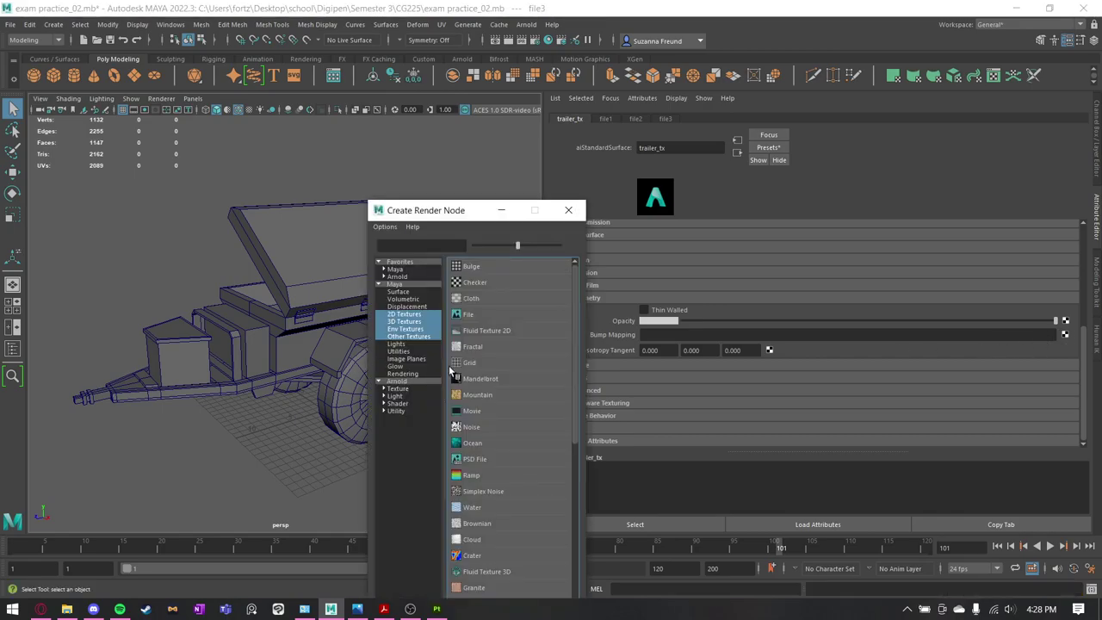
{"action": "left_click", "coordinate": [472, 319]}
{"action": "left_click", "coordinate": [709, 268]}
{"action": "left_click", "coordinate": [675, 289]}
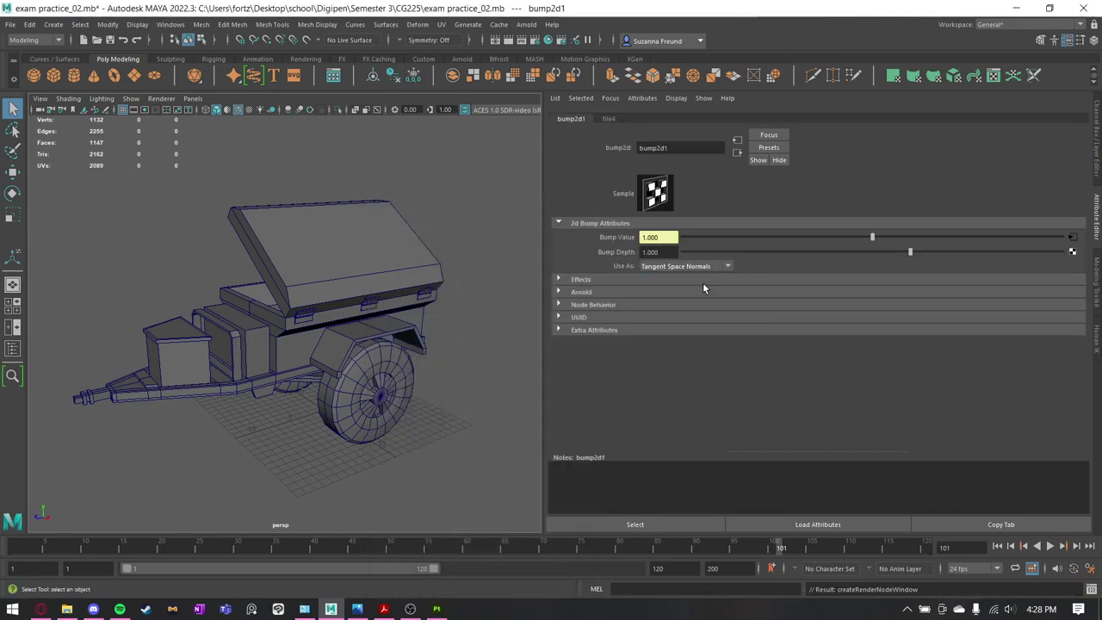
Load trailer_lambert1_Normal.png from the Exam _Preview/trailer tx folder into the bump node's file texture.
{"action": "left_click", "coordinate": [1072, 238]}
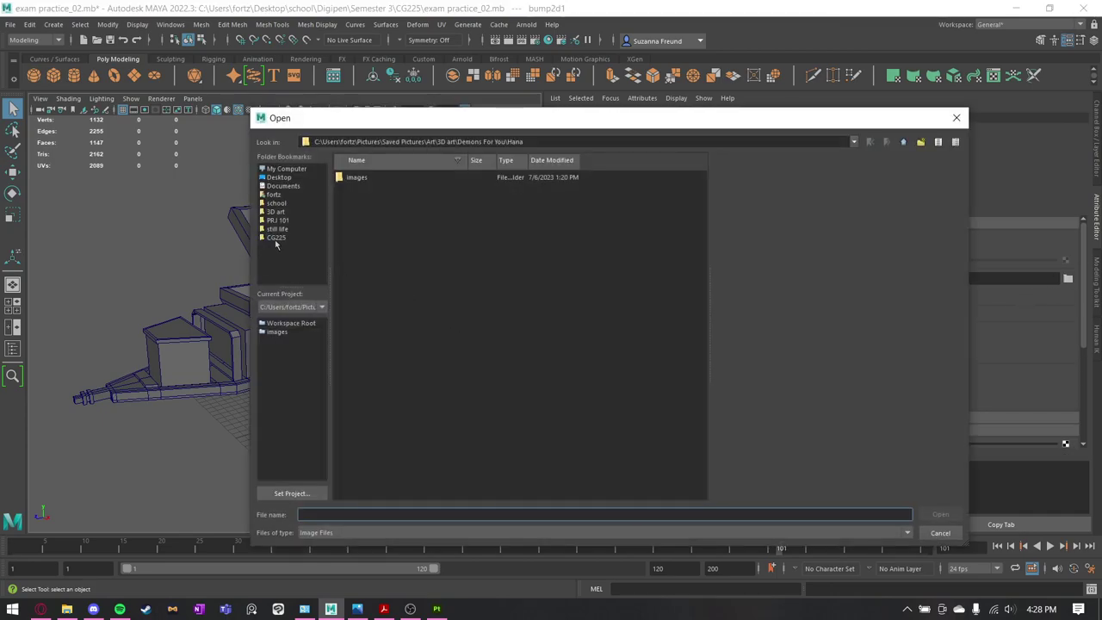
{"action": "left_click", "coordinate": [275, 238]}
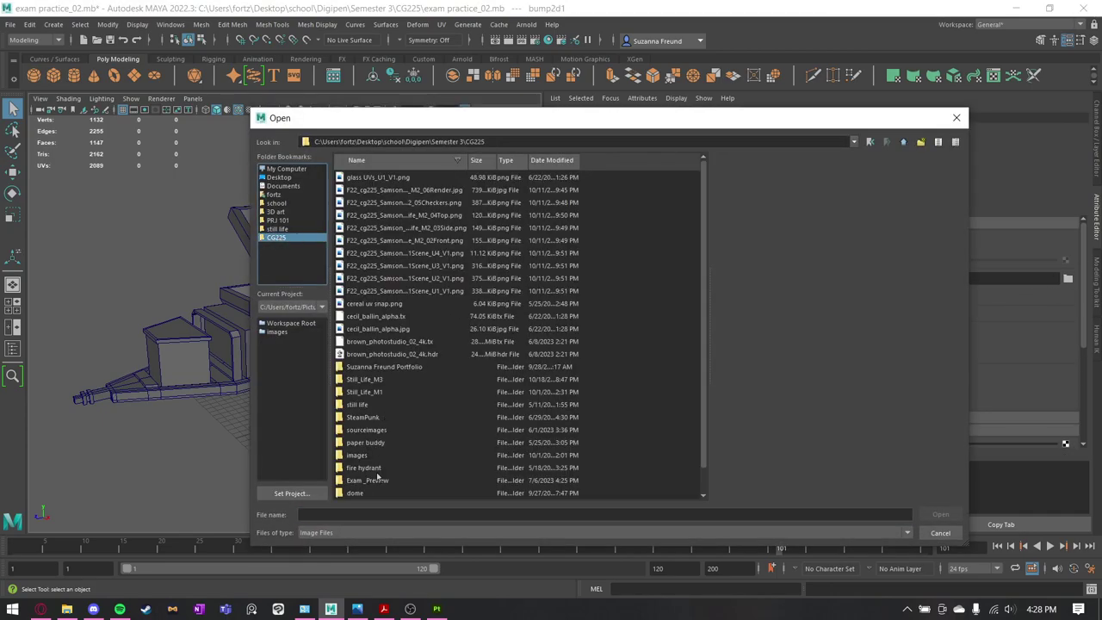
{"action": "double_click", "coordinate": [377, 479]}
{"action": "double_click", "coordinate": [369, 195]}
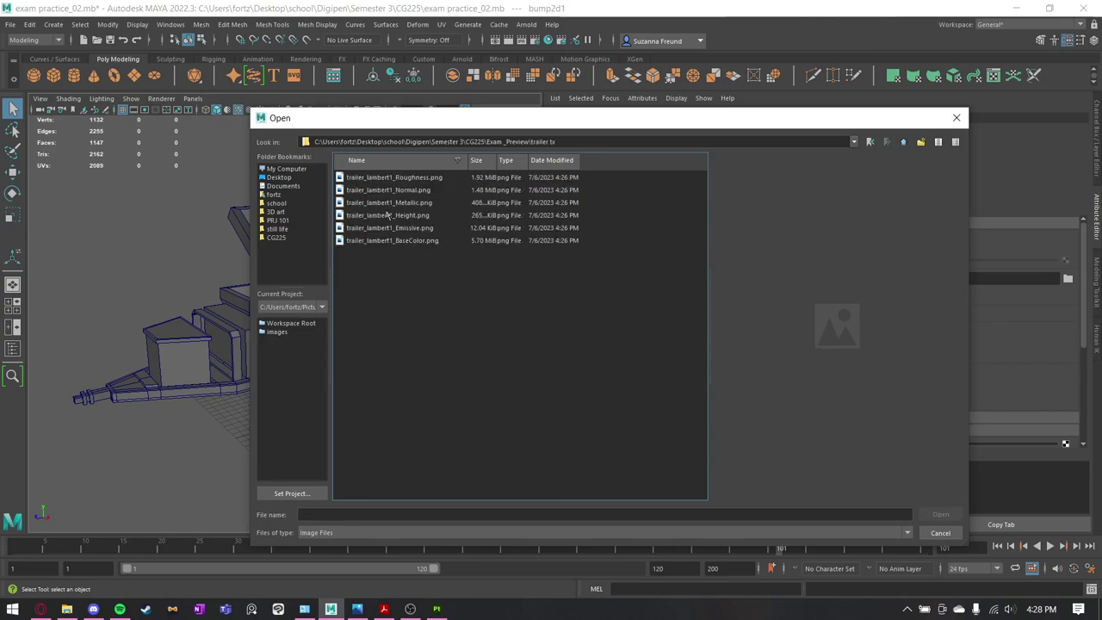
{"action": "double_click", "coordinate": [394, 190]}
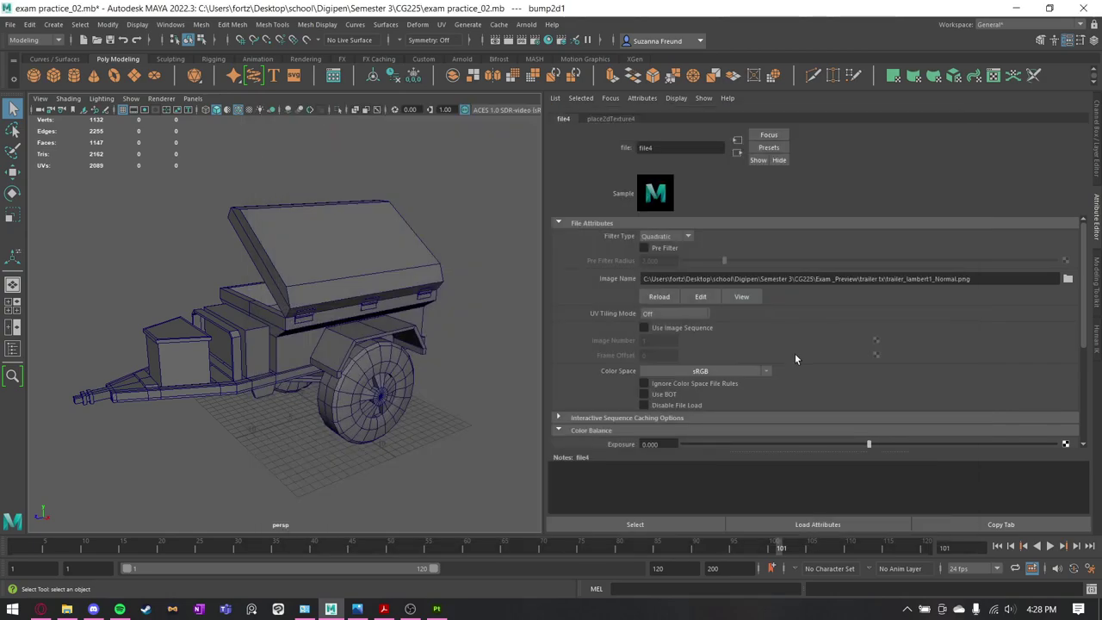
Set the normal texture's color space to Raw and return to the trailer_tx material.
{"action": "scroll", "coordinate": [788, 356], "scroll_direction": "down", "scroll_amount": 2}
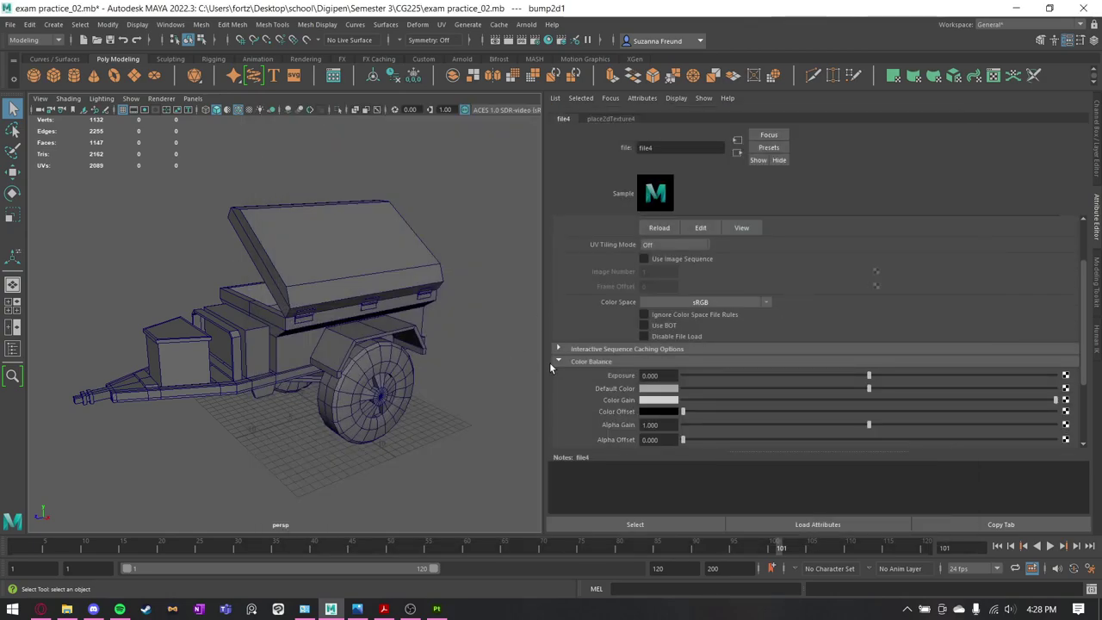
{"action": "scroll", "coordinate": [603, 370], "scroll_direction": "up", "scroll_amount": 2}
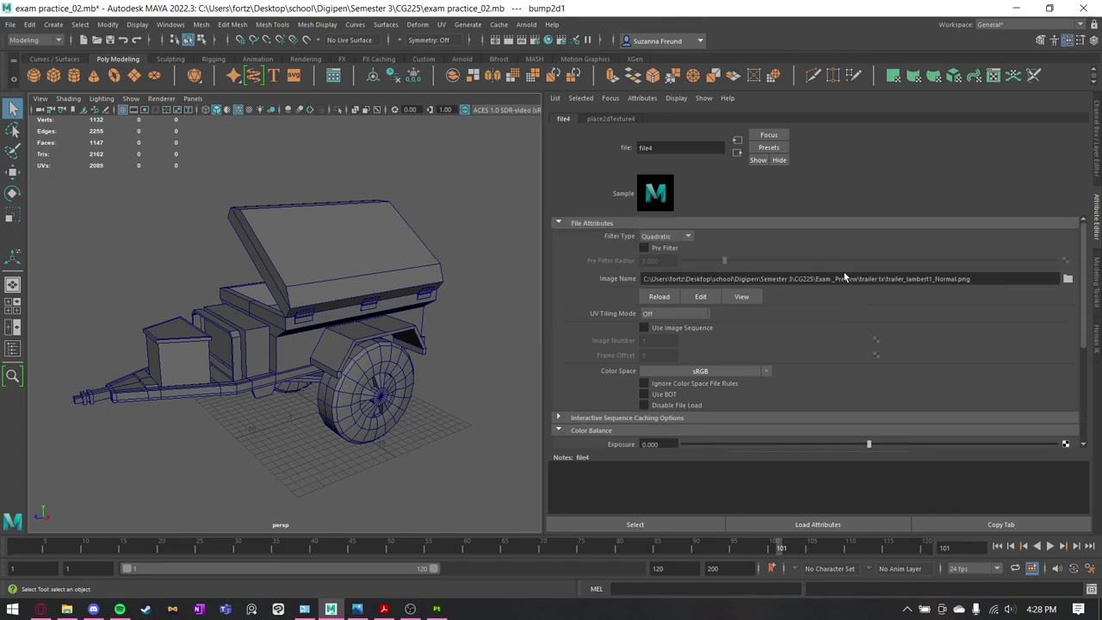
{"action": "left_click", "coordinate": [750, 370]}
{"action": "mouse_move", "coordinate": [791, 401]}
{"action": "left_click", "coordinate": [868, 401]}
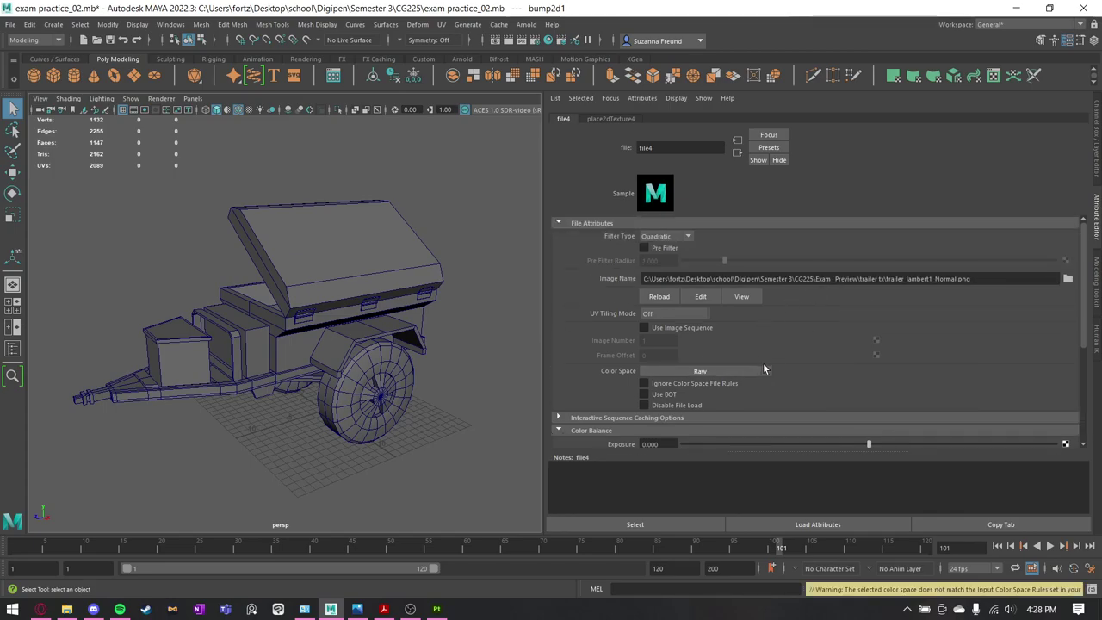
{"action": "scroll", "coordinate": [685, 370], "scroll_direction": "down", "scroll_amount": 4}
{"action": "left_click", "coordinate": [737, 152]}
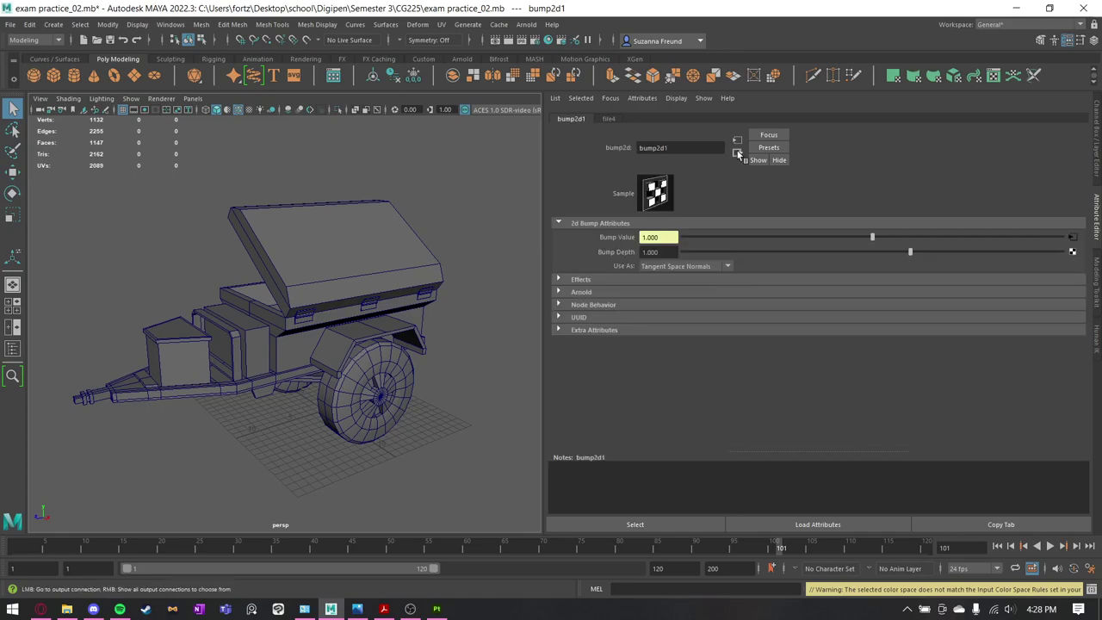
{"action": "left_click", "coordinate": [737, 152]}
Create an Arnold skydome light around the trailer and set its intensity to 0.6.
{"action": "left_click_drag", "start_coordinate": [326, 342], "coordinate": [319, 339], "text": "alt"}
{"action": "middle_click_drag", "start_coordinate": [318, 339], "coordinate": [372, 365], "text": "alt"}
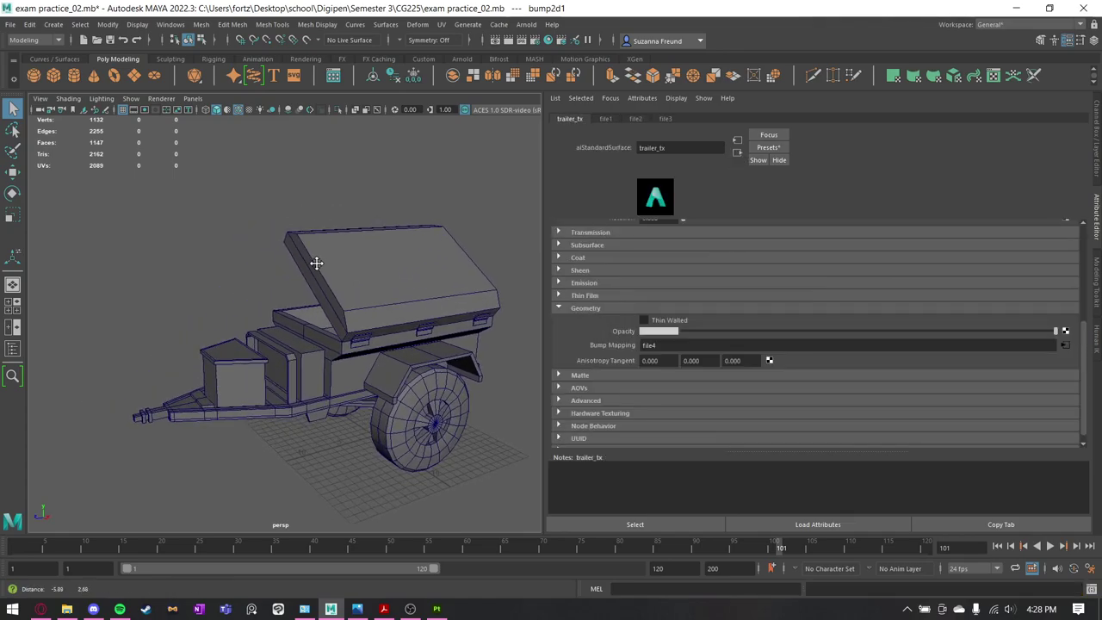
{"action": "left_click", "coordinate": [257, 59]}
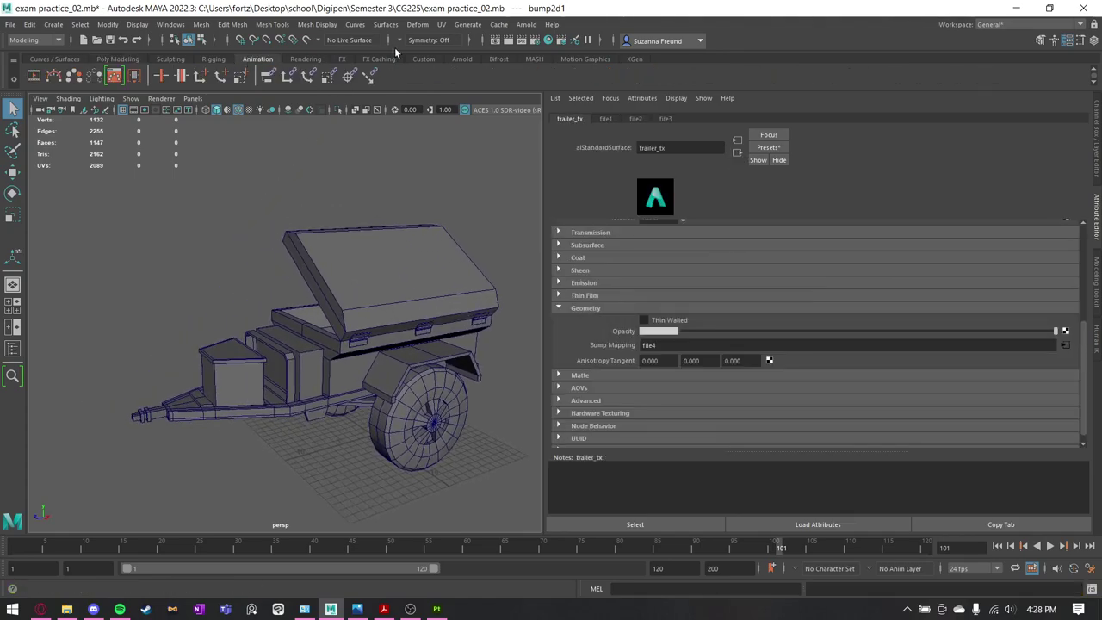
{"action": "left_click", "coordinate": [462, 59]}
{"action": "left_click", "coordinate": [94, 74]}
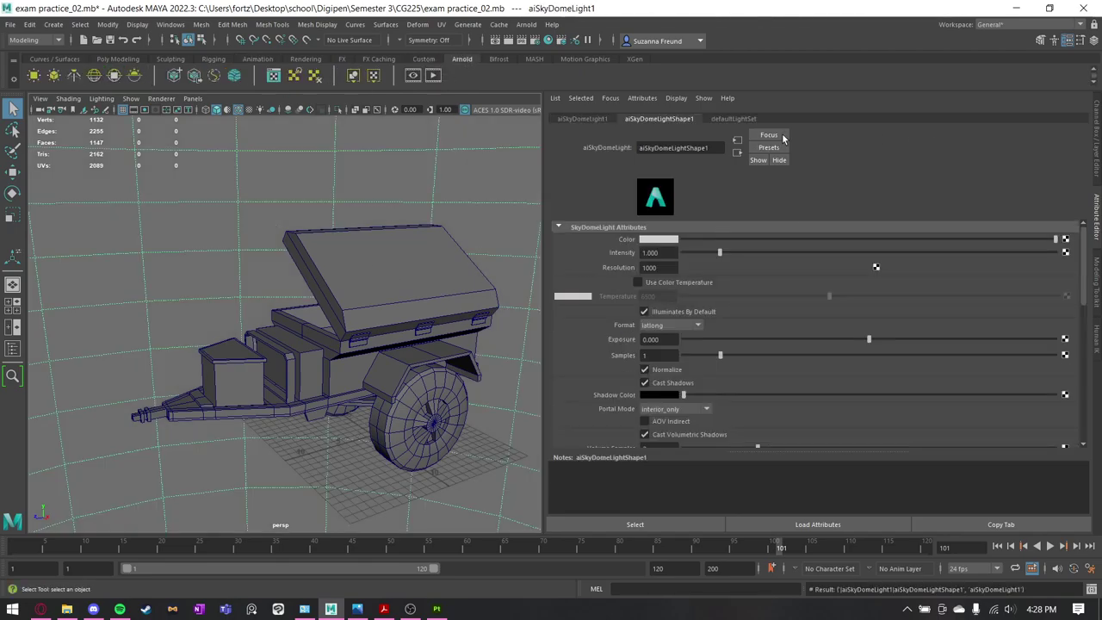
{"action": "double_click", "coordinate": [666, 252]}
{"action": "type", "text": "0.6"}
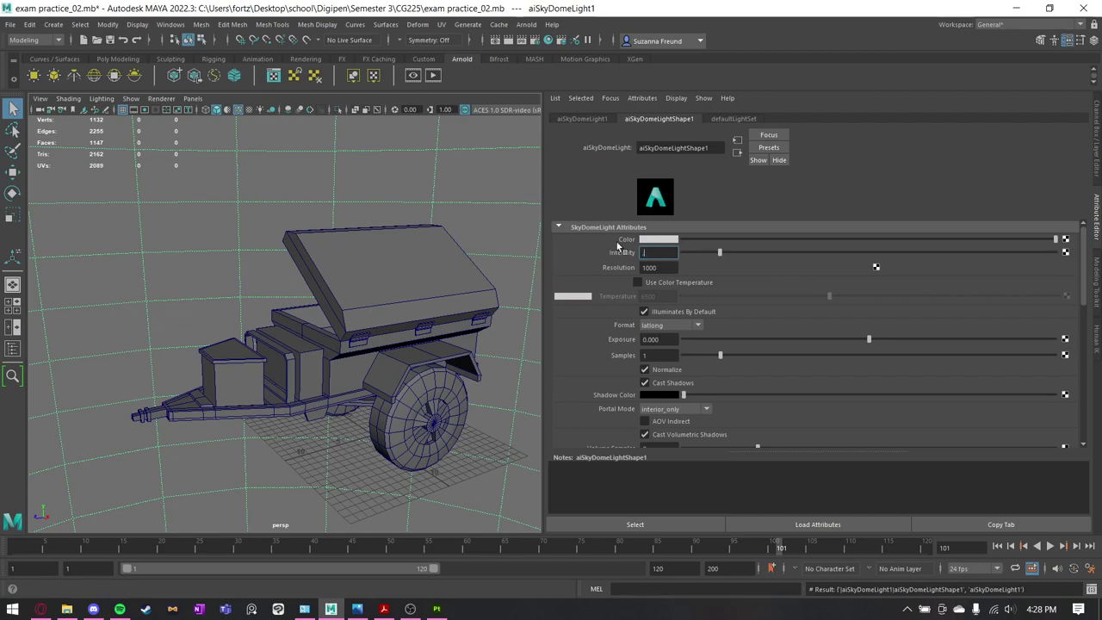
{"action": "key", "text": "Return"}
Set the skydome light's Samples to 2.
{"action": "left_click", "coordinate": [445, 182]}
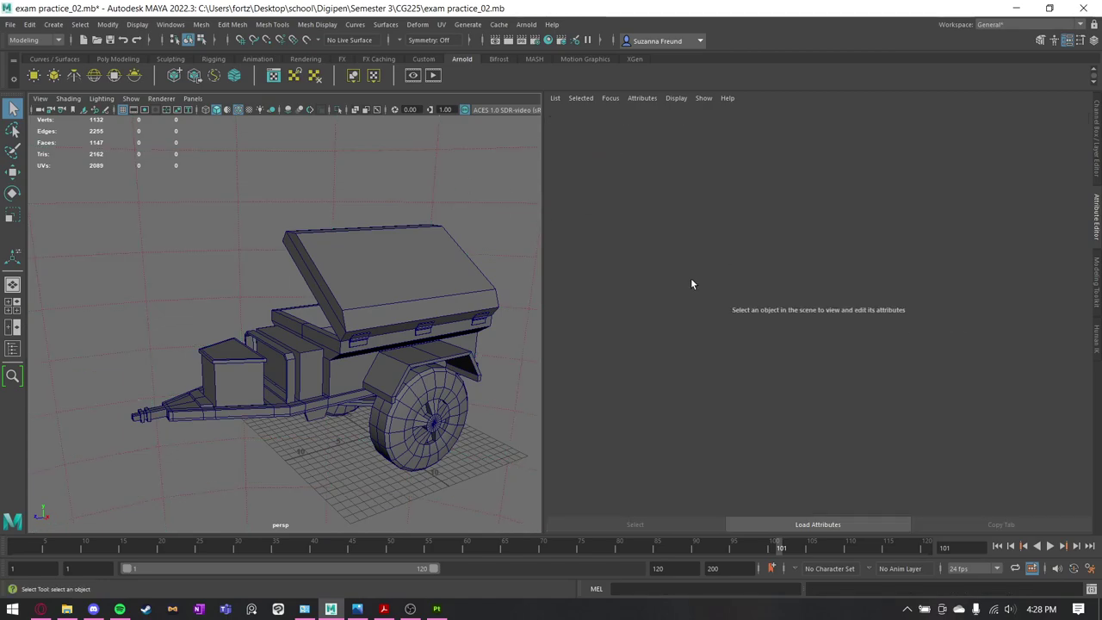
{"action": "key", "text": "ctrl+z"}
{"action": "scroll", "coordinate": [689, 367], "scroll_direction": "down", "scroll_amount": 5}
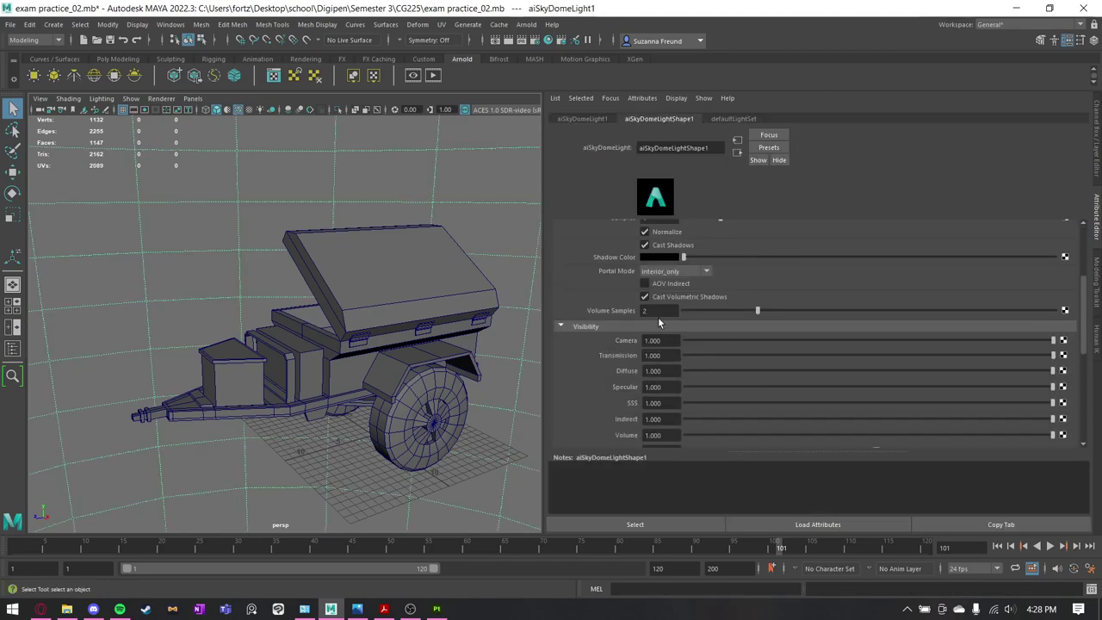
{"action": "scroll", "coordinate": [682, 347], "scroll_direction": "up", "scroll_amount": 4}
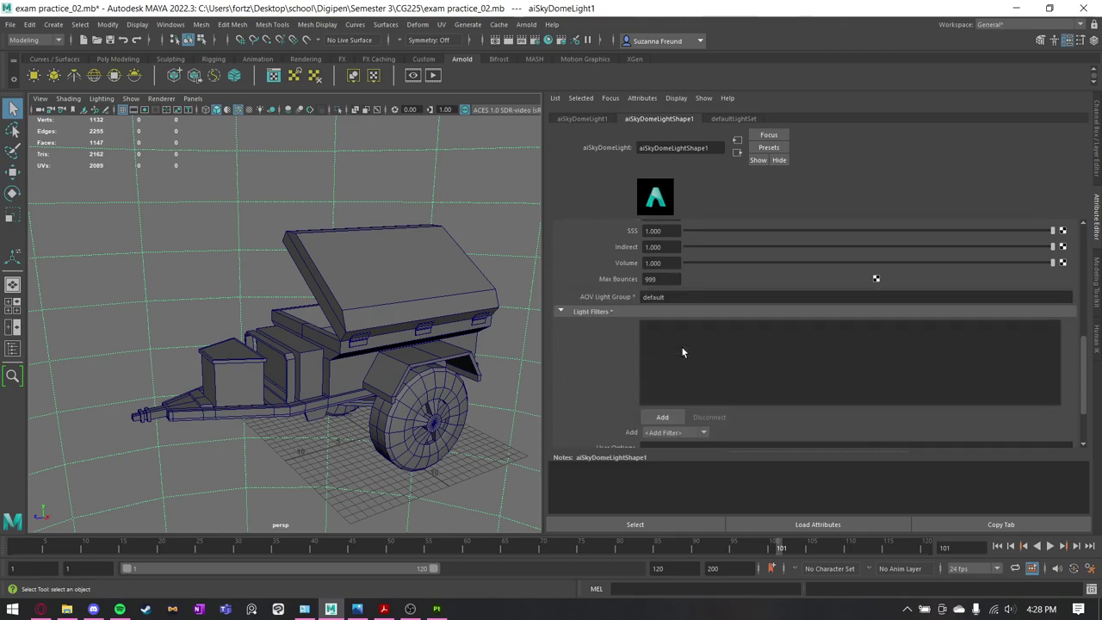
{"action": "double_click", "coordinate": [663, 354]}
{"action": "type", "text": "2"}
{"action": "key", "text": "Return"}
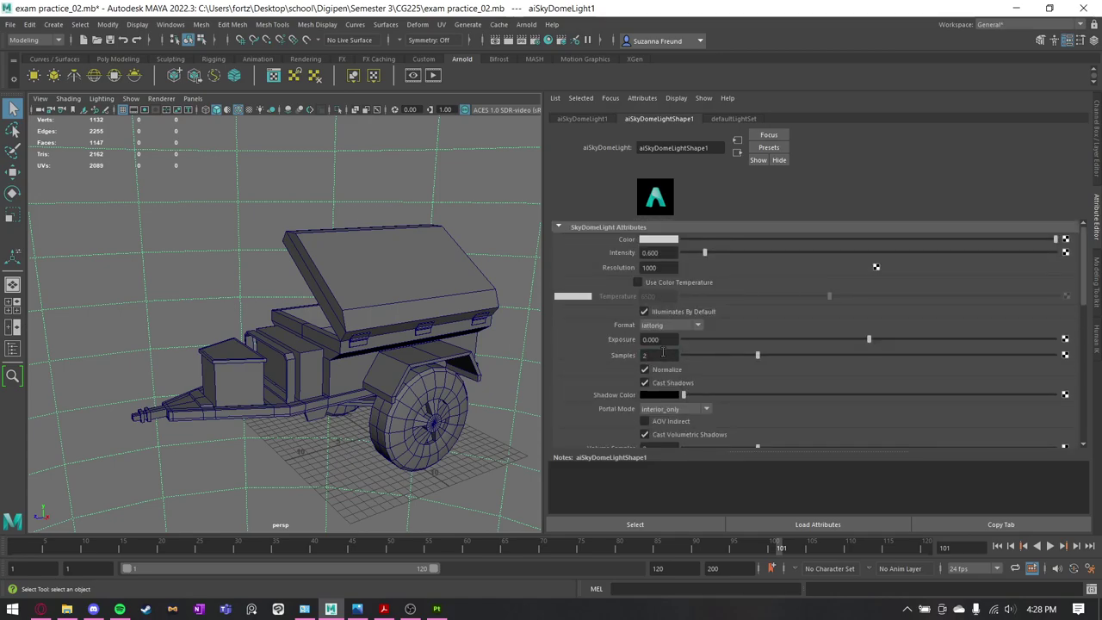
Create a directional light, raise it above the trailer's lid, and rotate it to about -7, 28 and 46 degrees.
{"action": "left_click", "coordinate": [390, 179]}
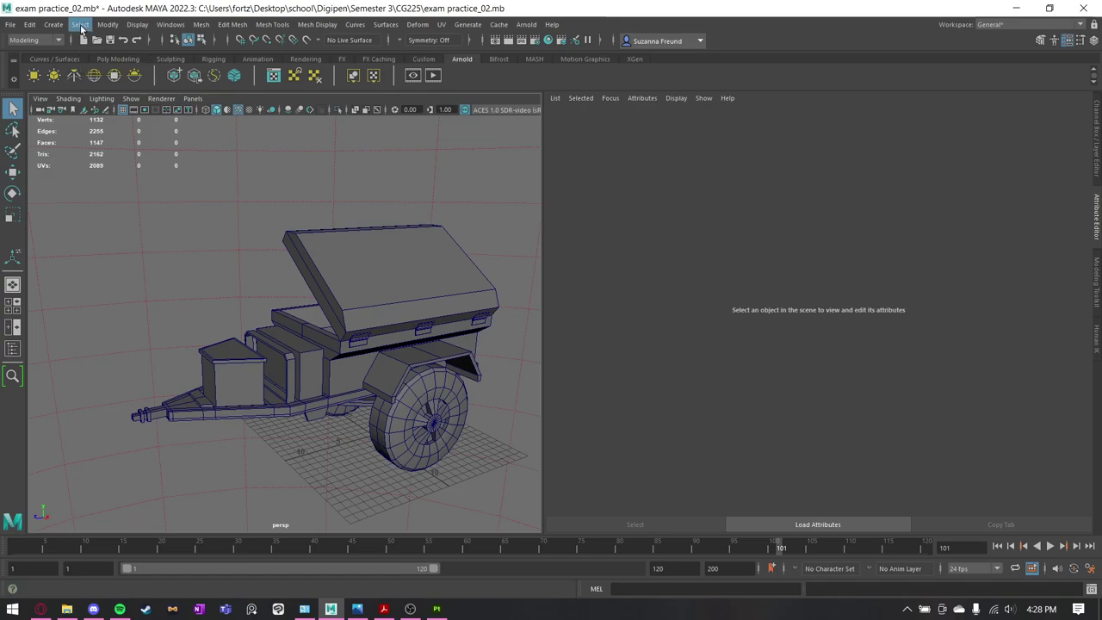
{"action": "left_click", "coordinate": [53, 24]}
{"action": "mouse_move", "coordinate": [75, 67]}
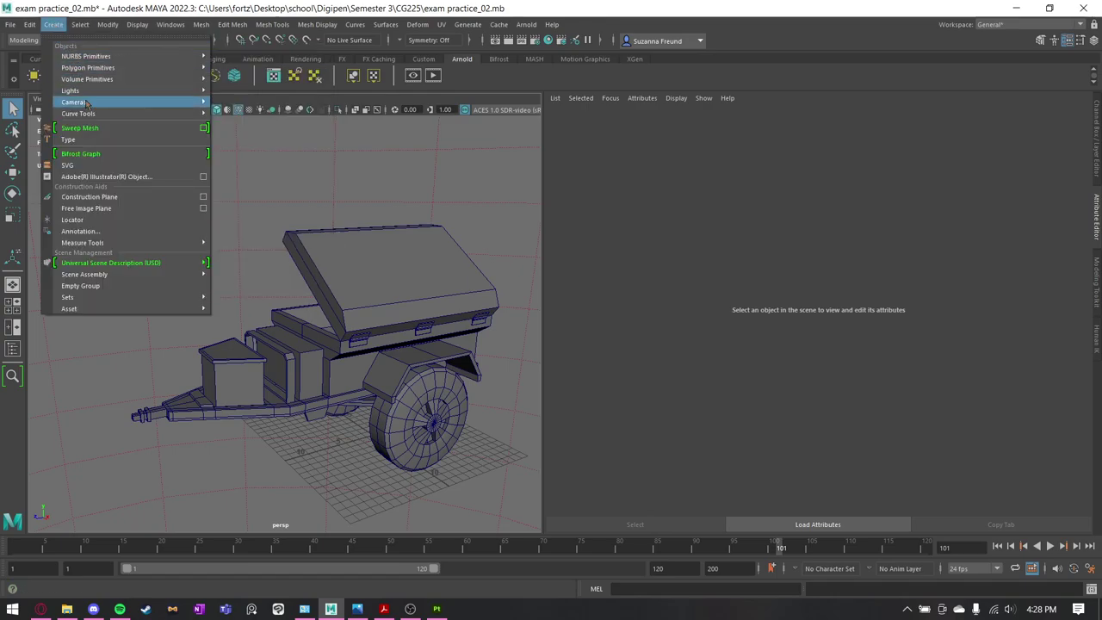
{"action": "mouse_move", "coordinate": [206, 91]}
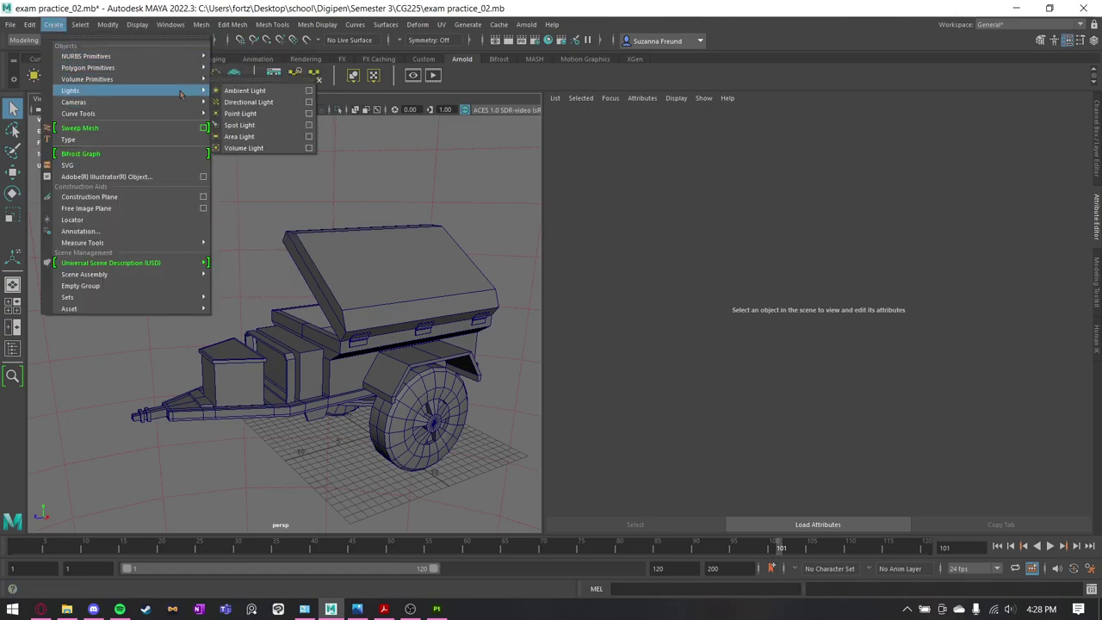
{"action": "left_click", "coordinate": [250, 102]}
{"action": "key", "text": "w"}
{"action": "left_click_drag", "start_coordinate": [372, 422], "coordinate": [347, 220]}
{"action": "key", "text": "e"}
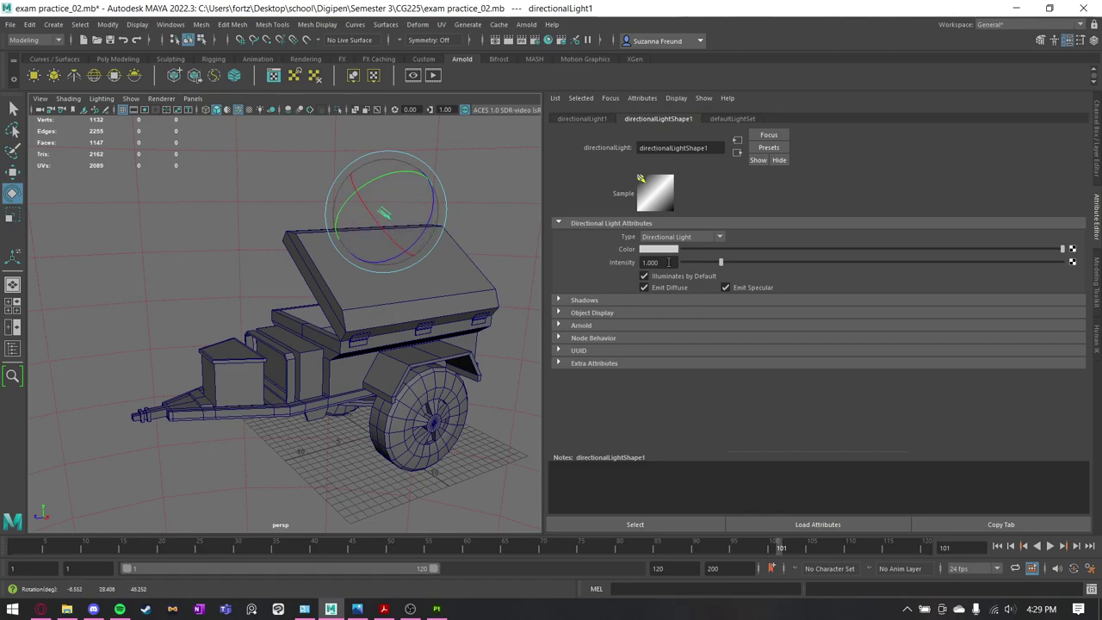
Set the directional light's intensity to 2.
{"action": "left_click", "coordinate": [665, 262]}
{"action": "key", "text": "Return"}
{"action": "key", "text": "q"}
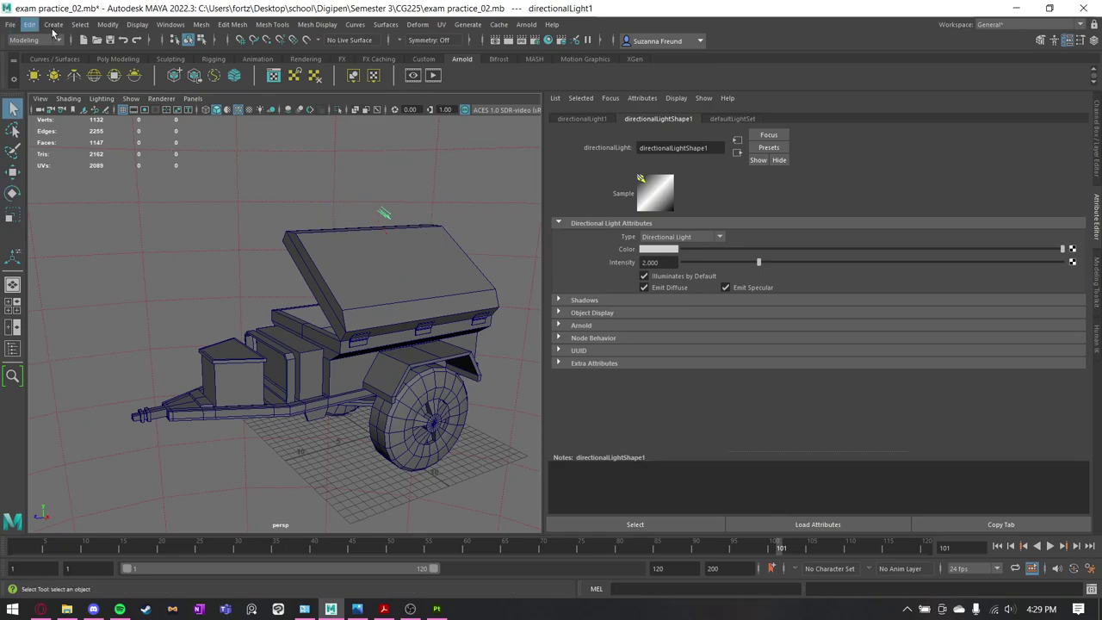
Add a polygon disc as a ground plane under the trailer, scale it uniformly to about 45, and enable its smooth preview.
{"action": "left_click", "coordinate": [113, 59]}
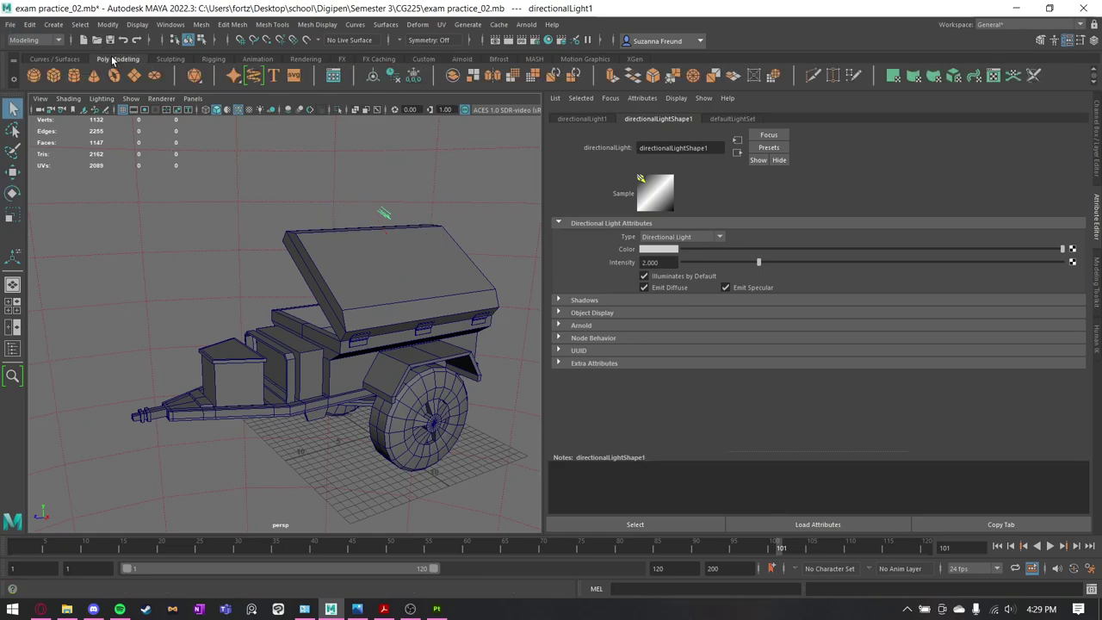
{"action": "left_click", "coordinate": [155, 78]}
{"action": "scroll", "coordinate": [375, 414], "scroll_direction": "down", "scroll_amount": 5}
{"action": "key", "text": "r"}
{"action": "left_click_drag", "start_coordinate": [338, 390], "coordinate": [655, 452]}
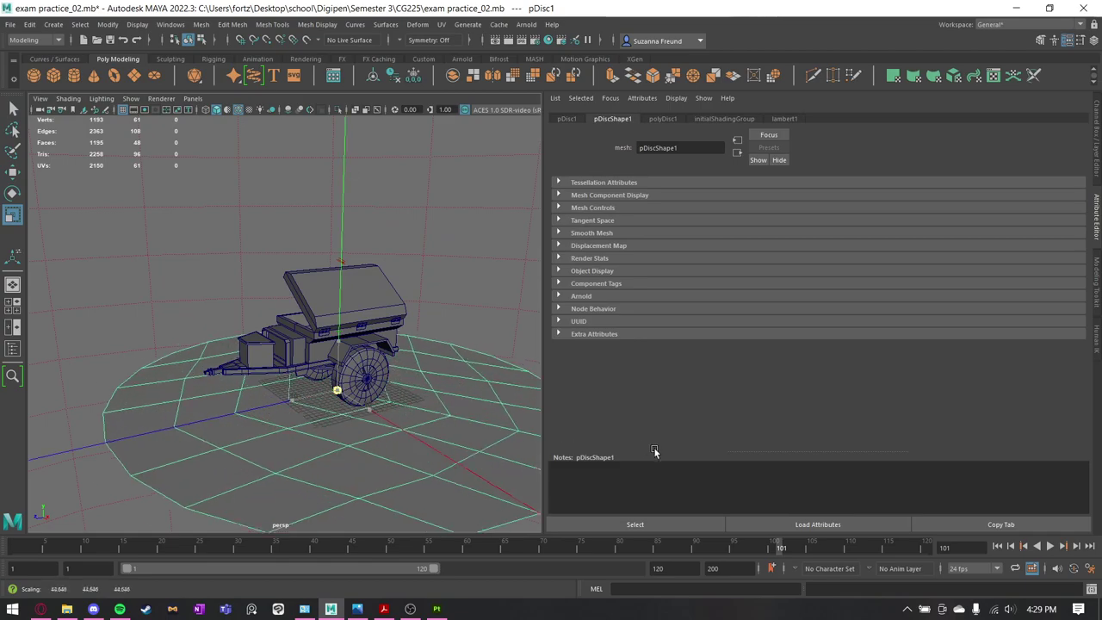
{"action": "key", "text": "3"}
{"action": "key", "text": "e"}
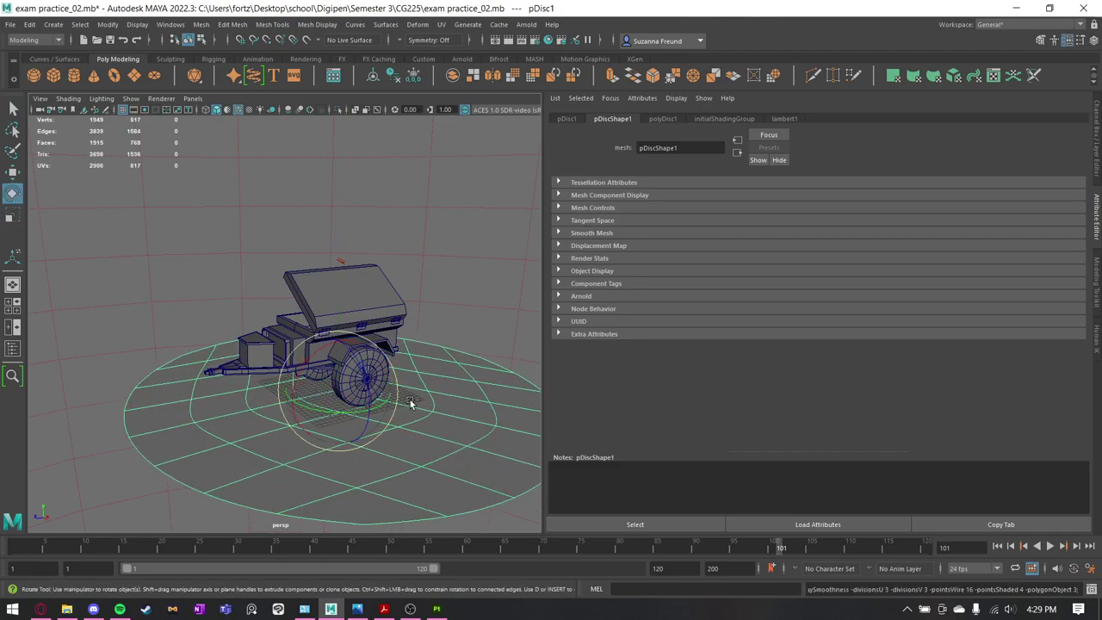
{"action": "left_click", "coordinate": [411, 403]}
{"action": "scroll", "coordinate": [418, 408], "scroll_direction": "up", "scroll_amount": 5}
{"action": "key", "text": "q"}
{"action": "scroll", "coordinate": [411, 400], "scroll_direction": "down", "scroll_amount": 3}
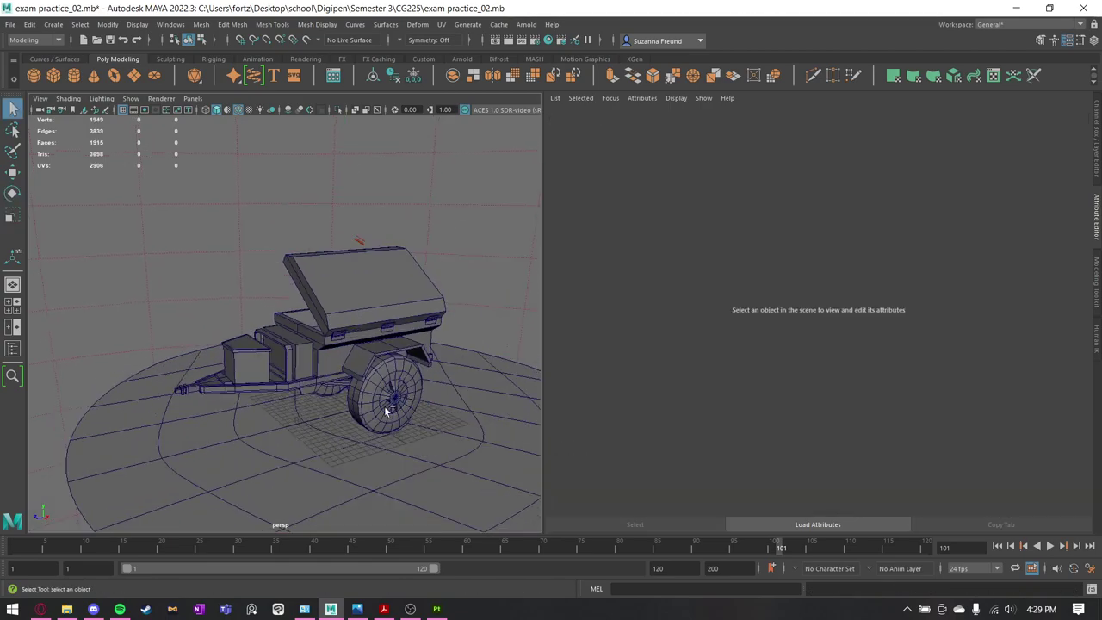
{"action": "right_click_drag", "start_coordinate": [385, 411], "coordinate": [361, 423]}
{"action": "right_click_drag", "start_coordinate": [372, 377], "coordinate": [425, 277]}
{"action": "left_click", "coordinate": [428, 292]}
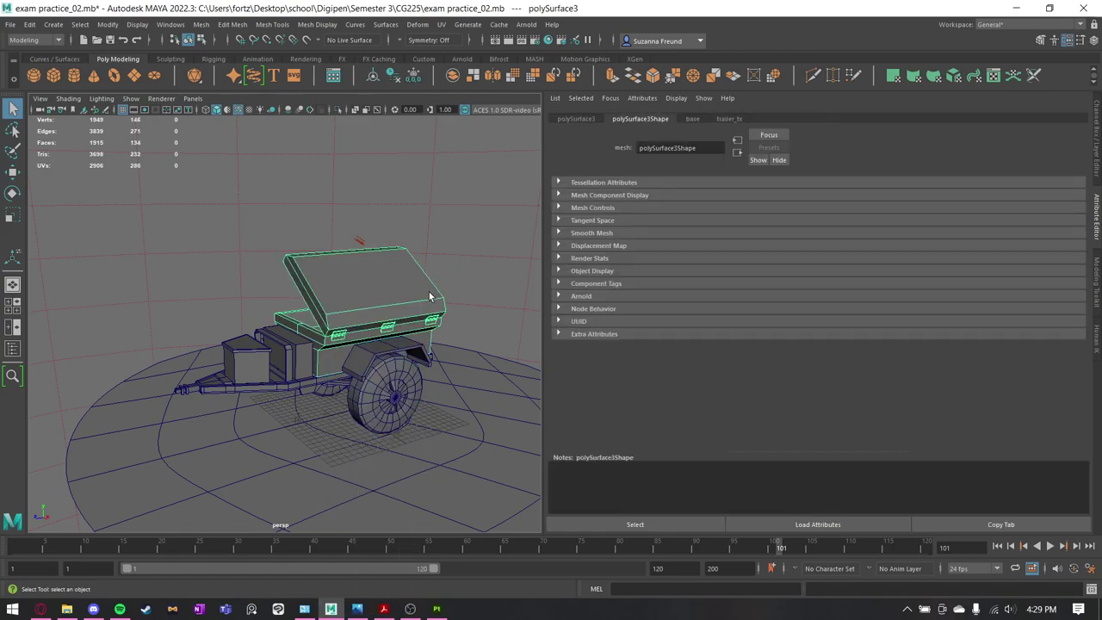
{"action": "left_click", "coordinate": [387, 374]}
Preview the textured trailer with the Arnold renderer in the perspective viewport and stop the live render.
{"action": "scroll", "coordinate": [396, 319], "scroll_direction": "up", "scroll_amount": 1}
{"action": "middle_click_drag", "start_coordinate": [357, 307], "coordinate": [306, 294], "text": "alt"}
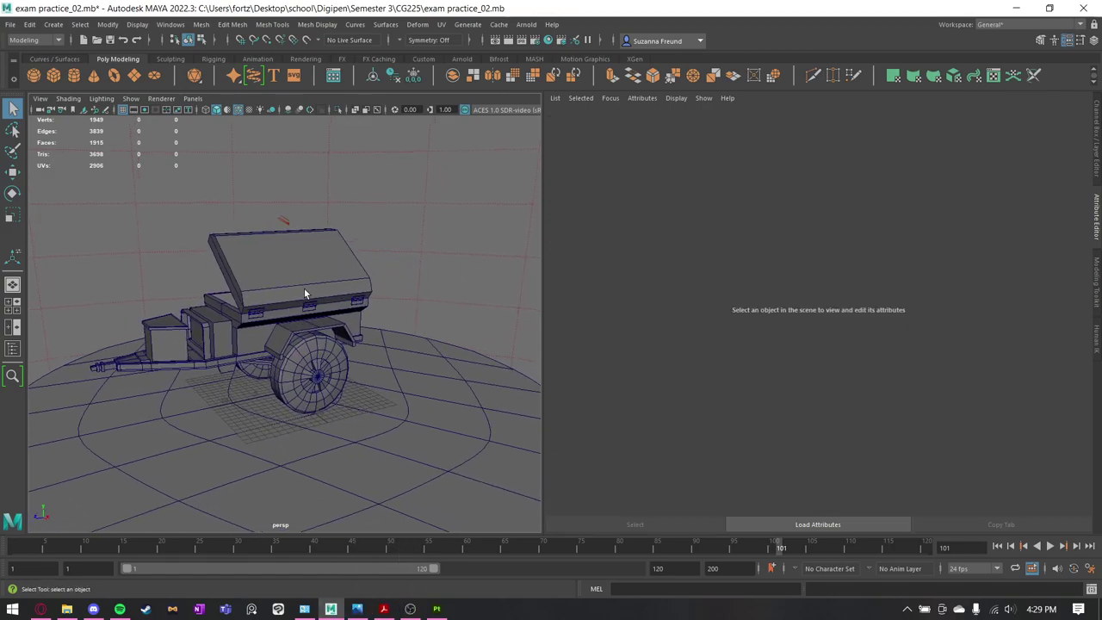
{"action": "left_click", "coordinate": [160, 99]}
{"action": "left_click", "coordinate": [174, 129]}
{"action": "left_click_drag", "start_coordinate": [176, 105], "coordinate": [473, 143]}
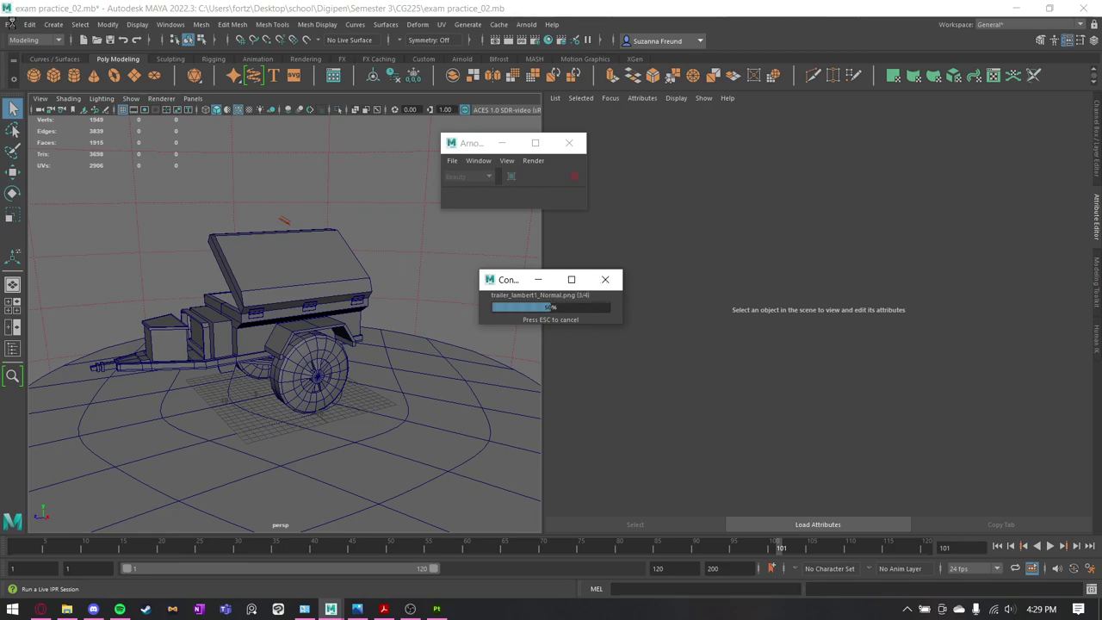
{"action": "left_click", "coordinate": [605, 279]}
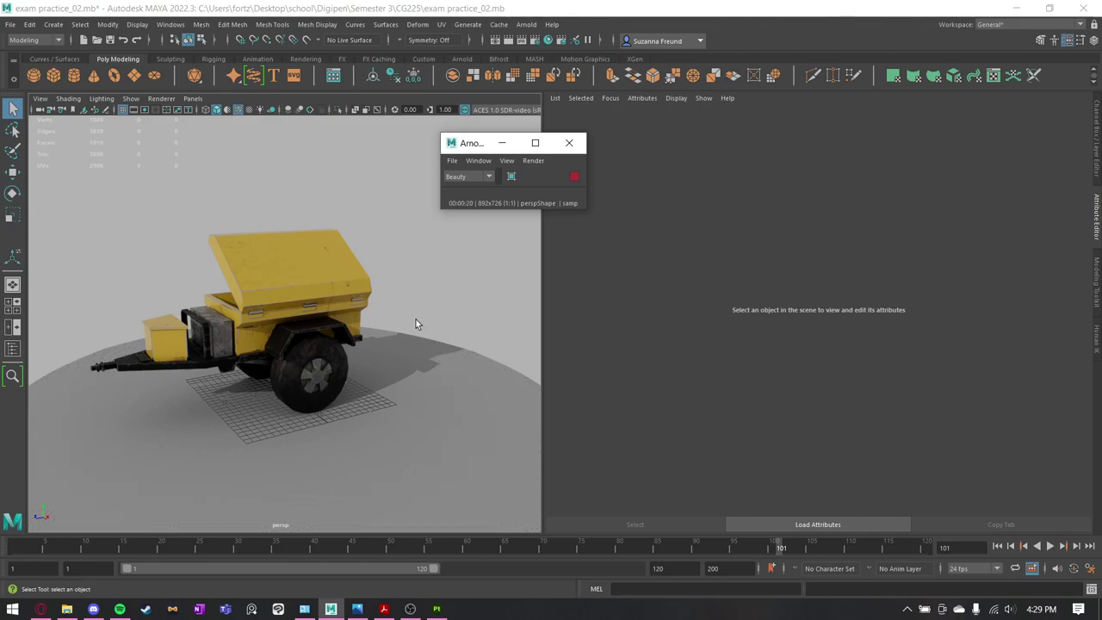
{"action": "left_click", "coordinate": [579, 179]}
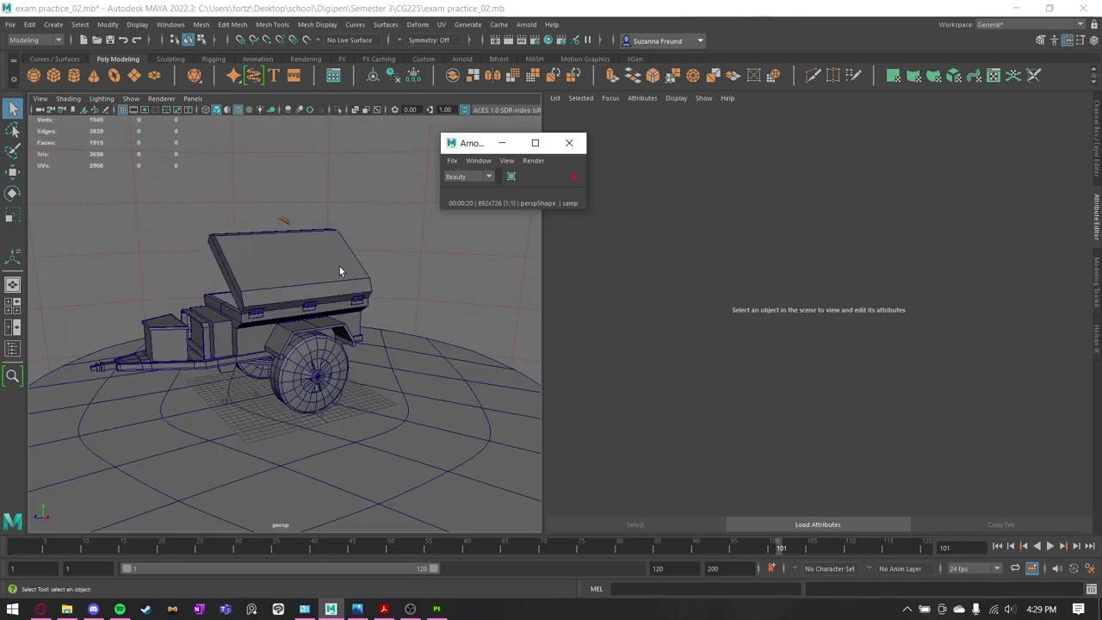
Frame the whole trailer and its ground disc in the perspective view and save the scene.
{"action": "mouse_move", "coordinate": [340, 270]}
{"action": "left_mouse_down", "text": "alt"}
{"action": "mouse_move", "coordinate": [356, 290]}
{"action": "mouse_move", "coordinate": [506, 268]}
{"action": "mouse_move", "coordinate": [436, 268]}
{"action": "mouse_move", "coordinate": [359, 344]}
{"action": "mouse_move", "coordinate": [326, 263]}
{"action": "mouse_move", "coordinate": [260, 249]}
{"action": "mouse_move", "coordinate": [268, 253]}
{"action": "left_mouse_up", "text": "alt"}
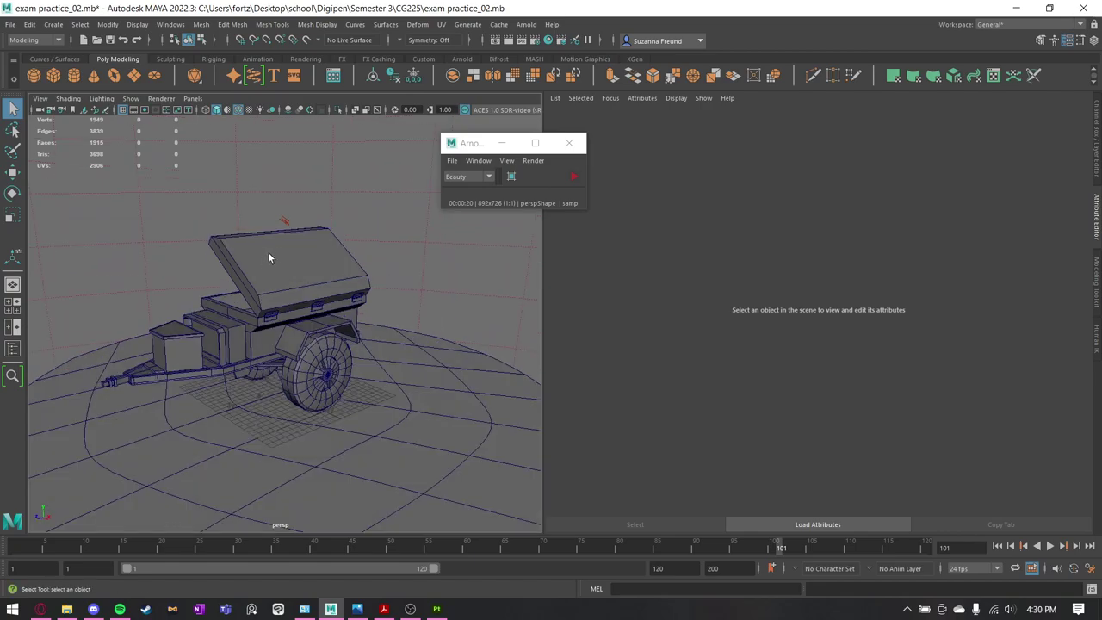
{"action": "middle_click_drag", "start_coordinate": [269, 253], "coordinate": [290, 271], "text": "alt"}
{"action": "right_click_drag", "start_coordinate": [289, 277], "coordinate": [315, 279], "text": "alt"}
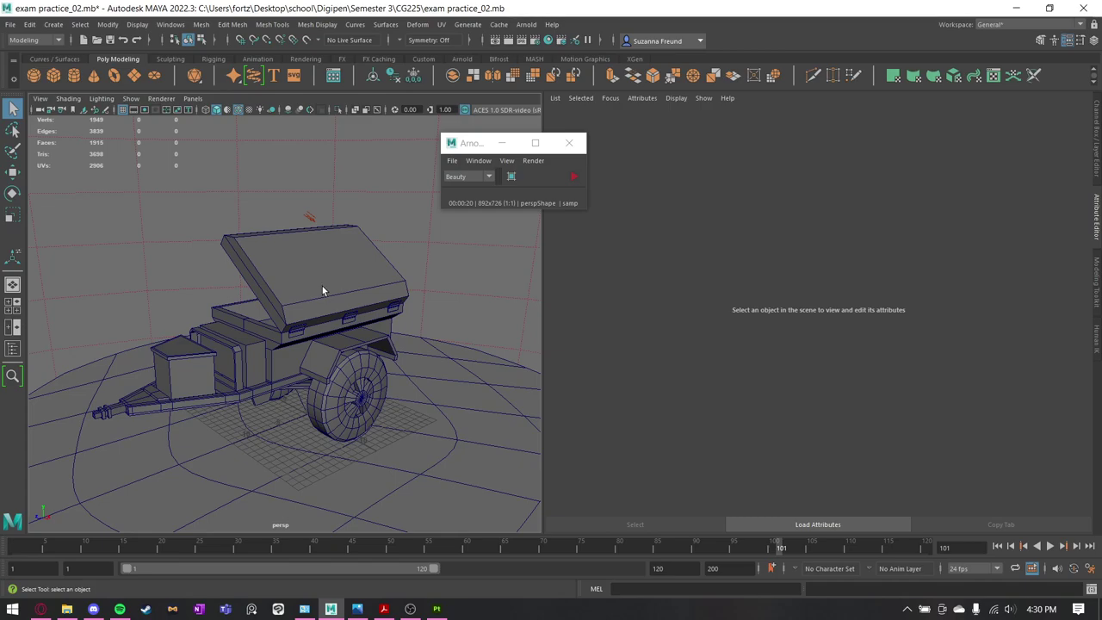
{"action": "scroll", "coordinate": [315, 278], "scroll_direction": "down", "scroll_amount": 5}
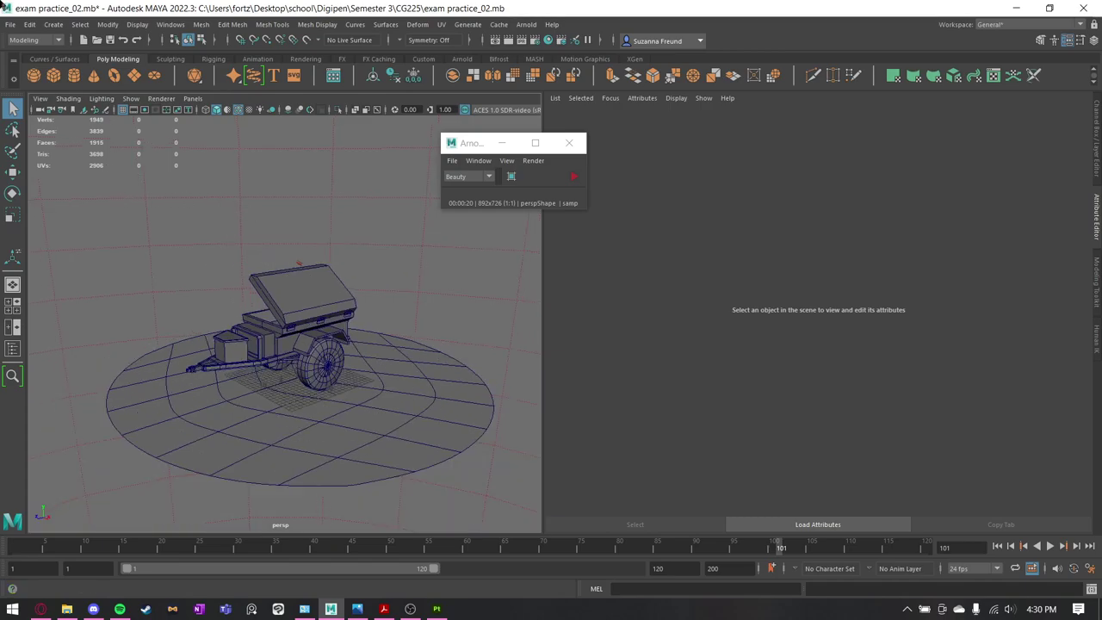
{"action": "key", "text": "ctrl+s"}
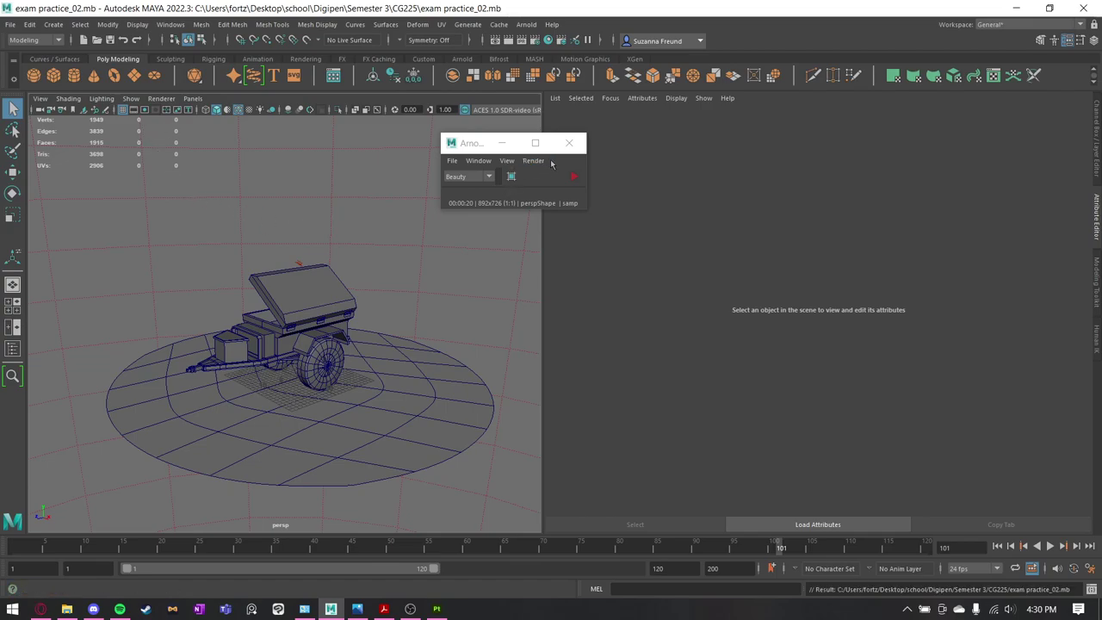
Switch the perspective viewport's renderer back to Viewport 2.0.
{"action": "left_click", "coordinate": [163, 100]}
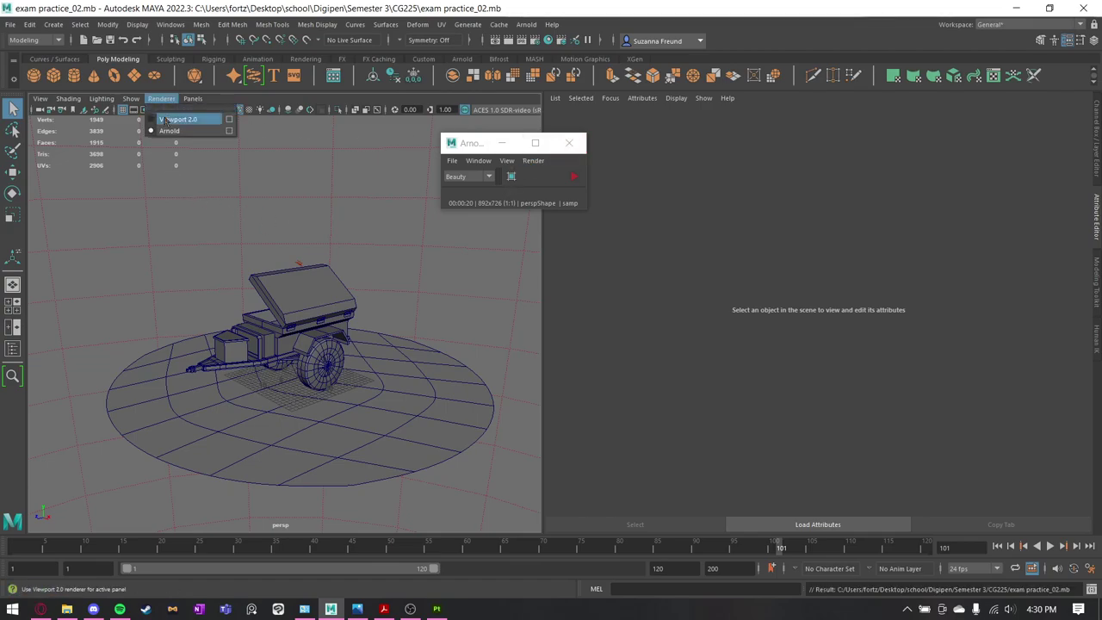
{"action": "left_click", "coordinate": [183, 126]}
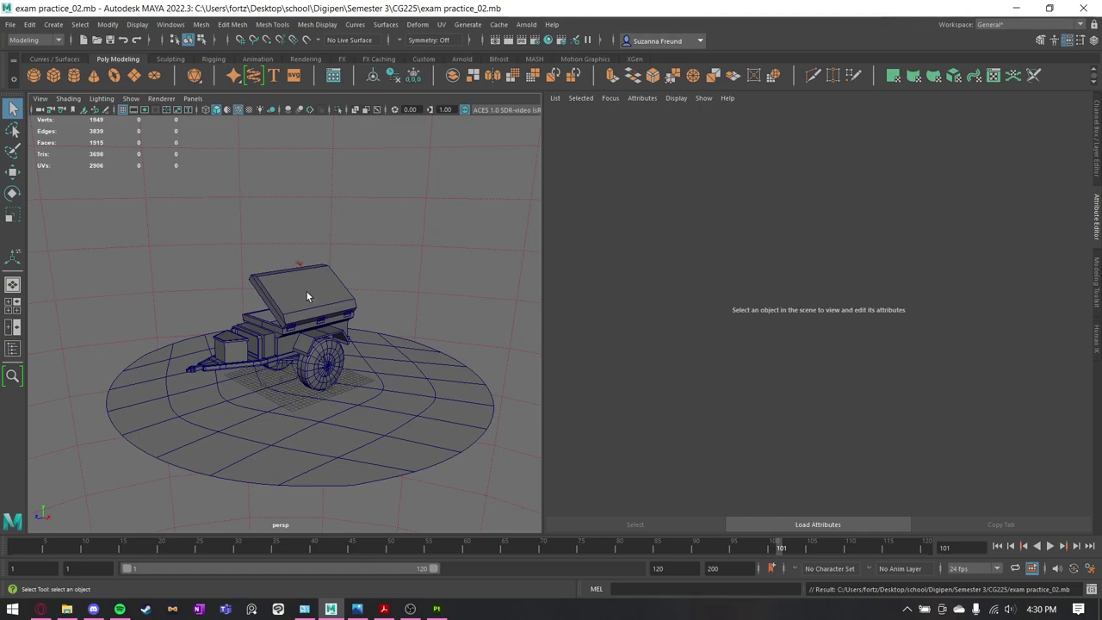
{"action": "left_click_drag", "start_coordinate": [308, 293], "coordinate": [230, 309], "text": "alt"}
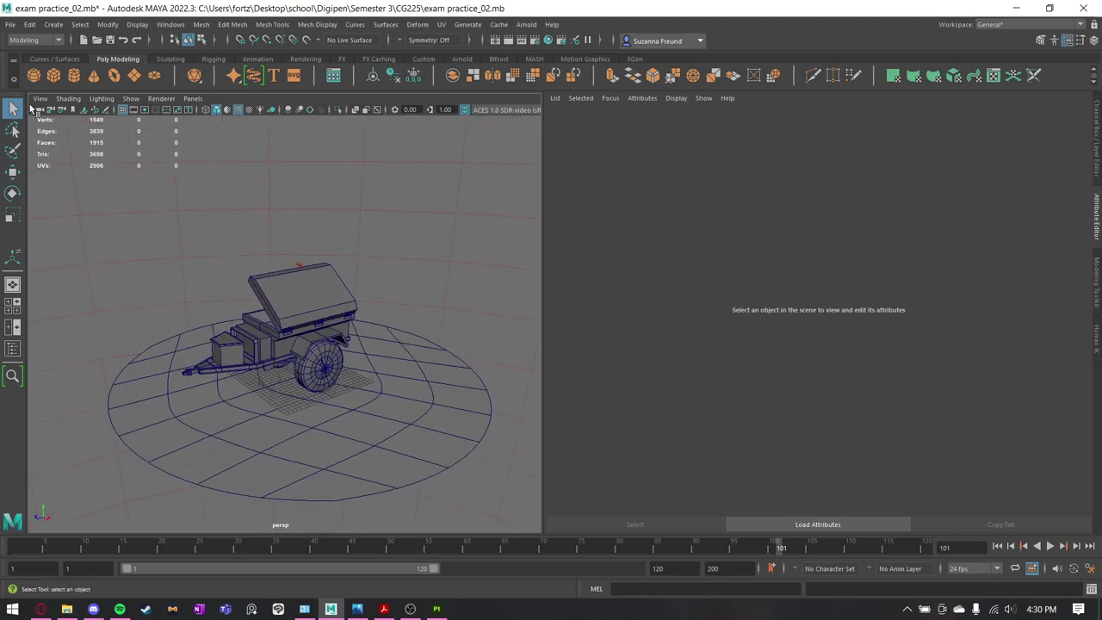
Open Hana_04_normals.mb from the Demons For You\Hana folder in the 3D art bookmark, saving the changes to the trailer scene.
{"action": "left_click", "coordinate": [10, 24]}
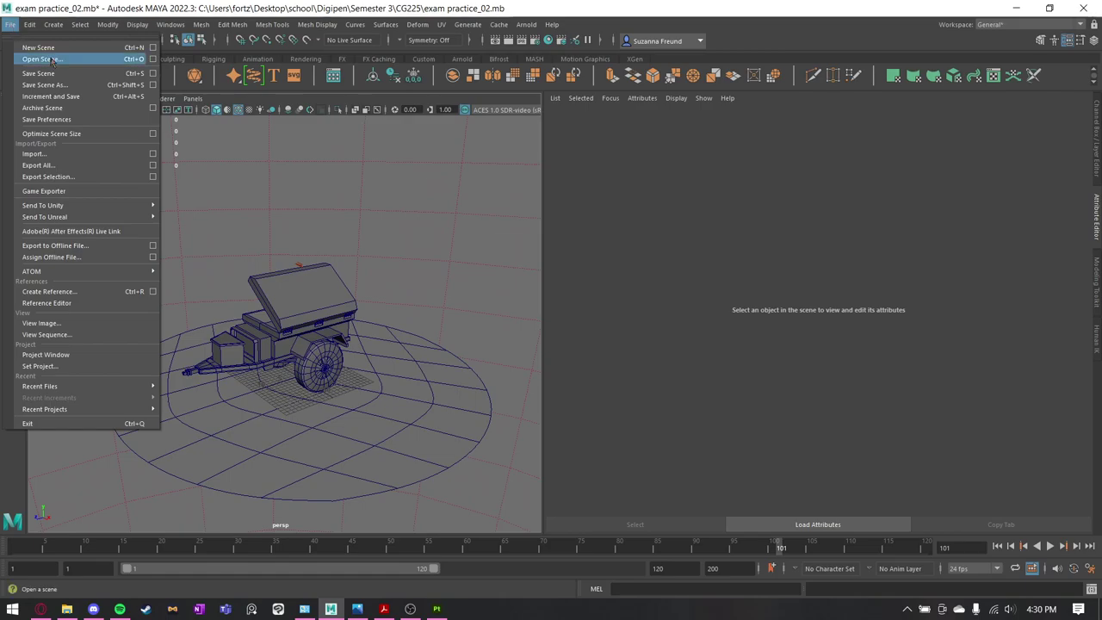
{"action": "left_click", "coordinate": [52, 59]}
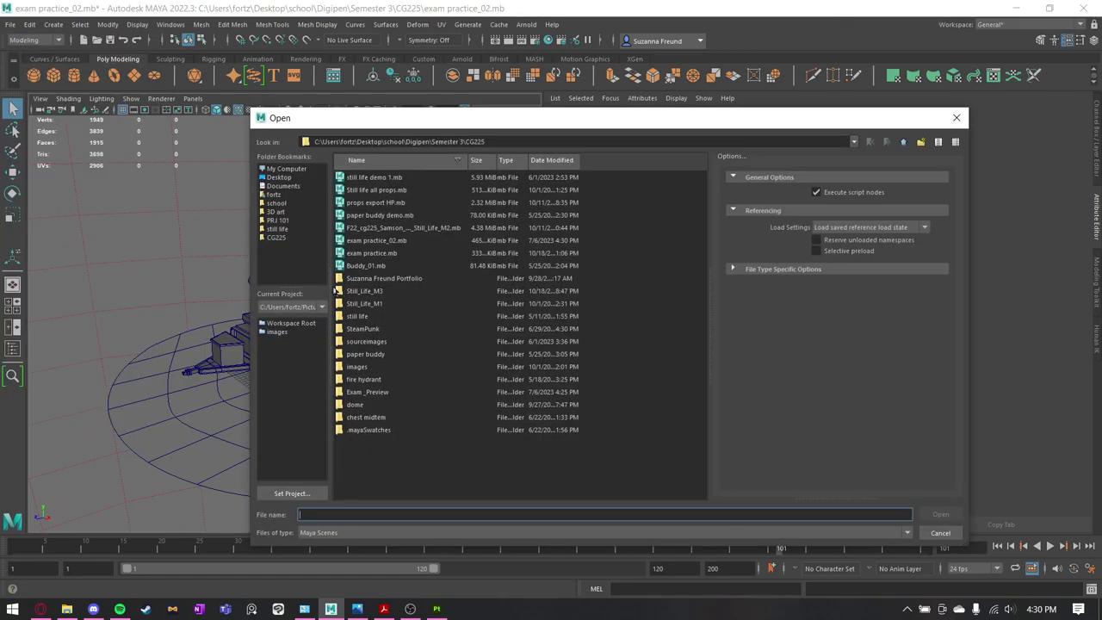
{"action": "left_click", "coordinate": [275, 212]}
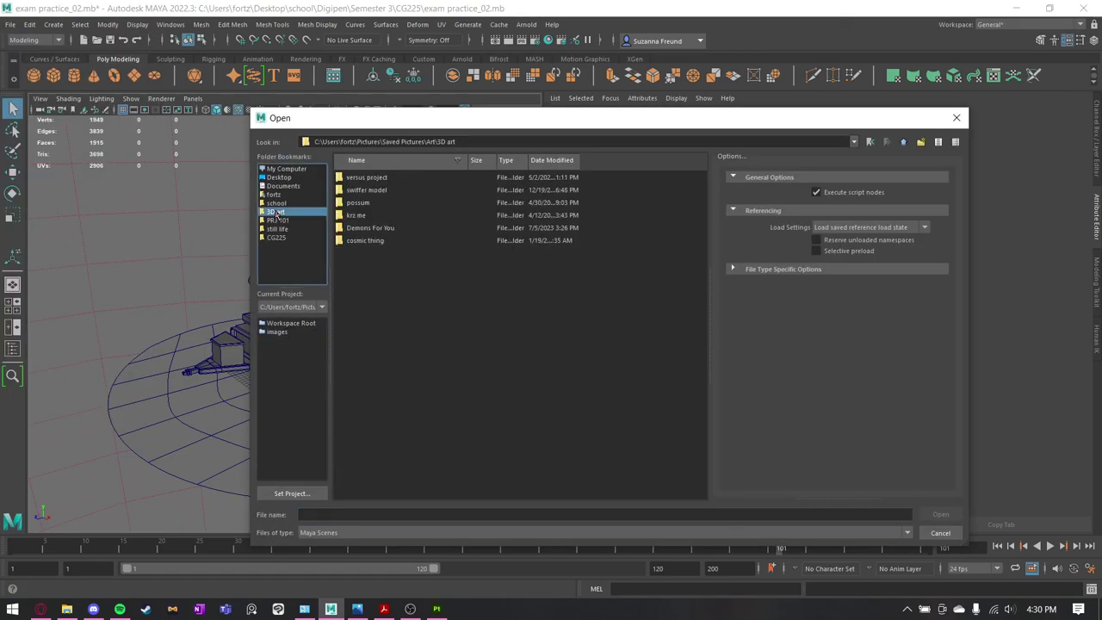
{"action": "double_click", "coordinate": [371, 228]}
{"action": "double_click", "coordinate": [370, 178]}
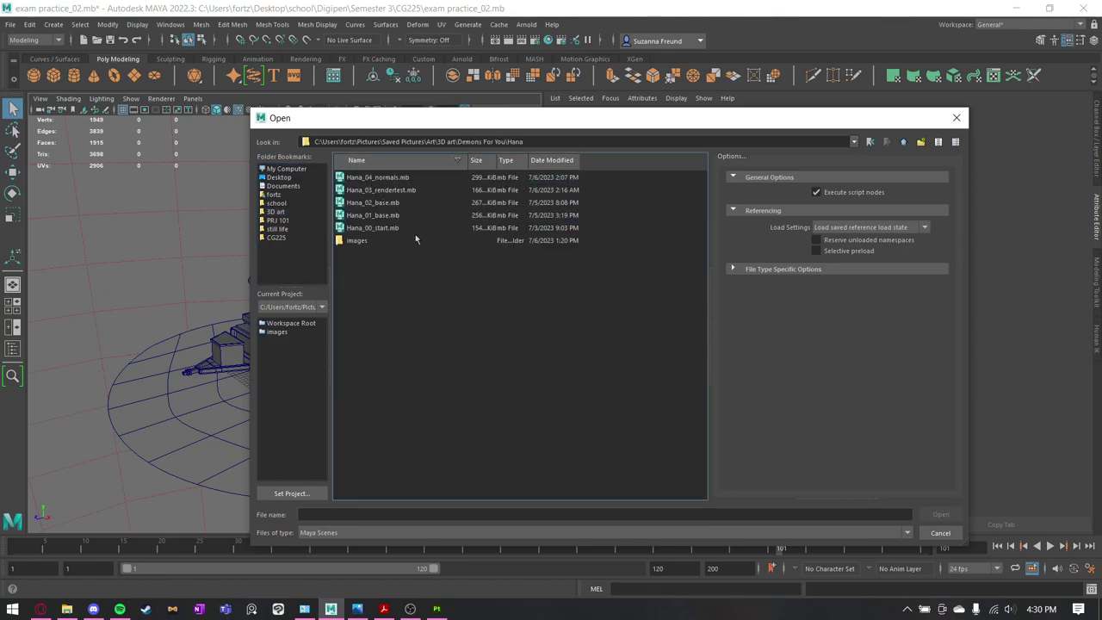
{"action": "double_click", "coordinate": [403, 178]}
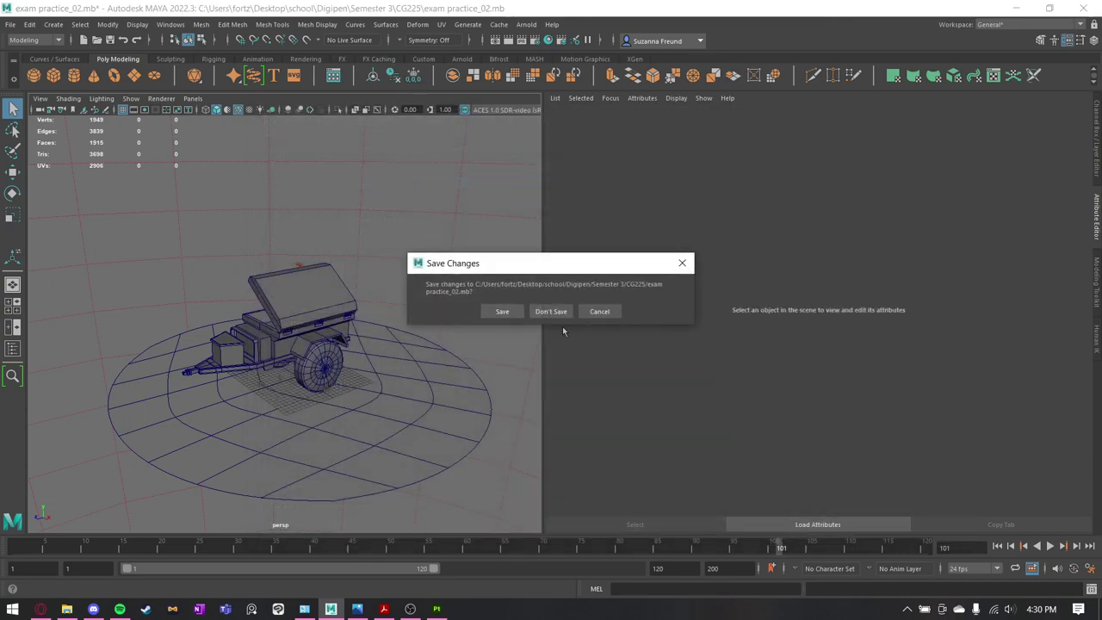
{"action": "left_click", "coordinate": [512, 314]}
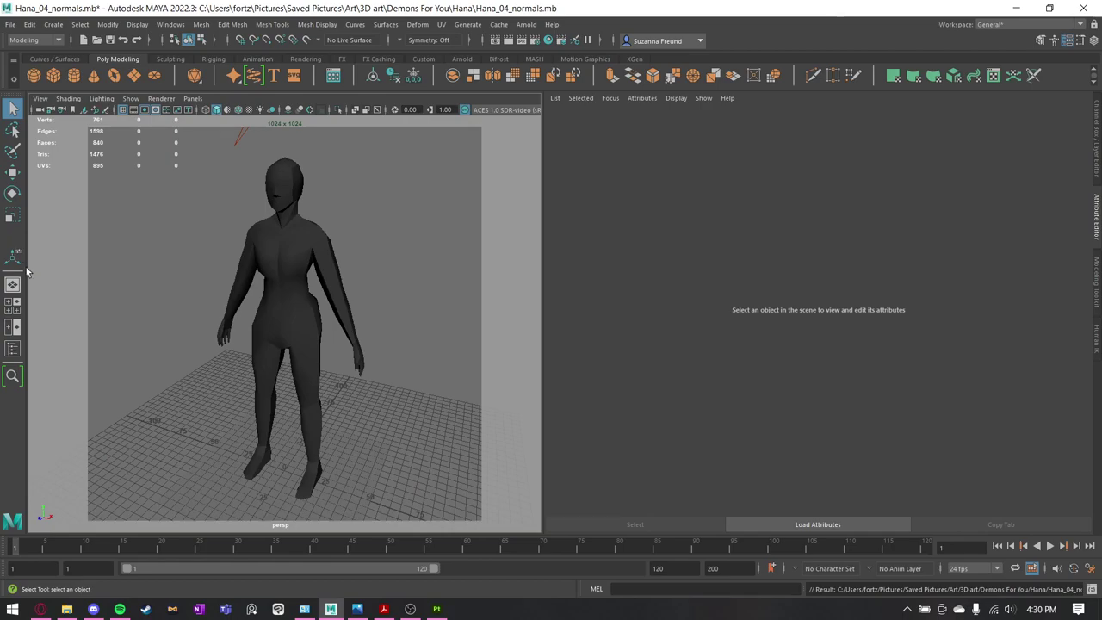
Examine the low-poly humanoid character from several angles, including its head, legs and overall silhouette.
{"action": "mouse_move", "coordinate": [374, 329]}
{"action": "left_mouse_down", "text": "alt"}
{"action": "mouse_move", "coordinate": [361, 322]}
{"action": "mouse_move", "coordinate": [413, 322]}
{"action": "mouse_move", "coordinate": [335, 315]}
{"action": "mouse_move", "coordinate": [381, 357]}
{"action": "mouse_move", "coordinate": [379, 335]}
{"action": "left_mouse_up", "text": "alt"}
{"action": "left_click_drag", "start_coordinate": [205, 312], "coordinate": [370, 344], "text": "alt"}
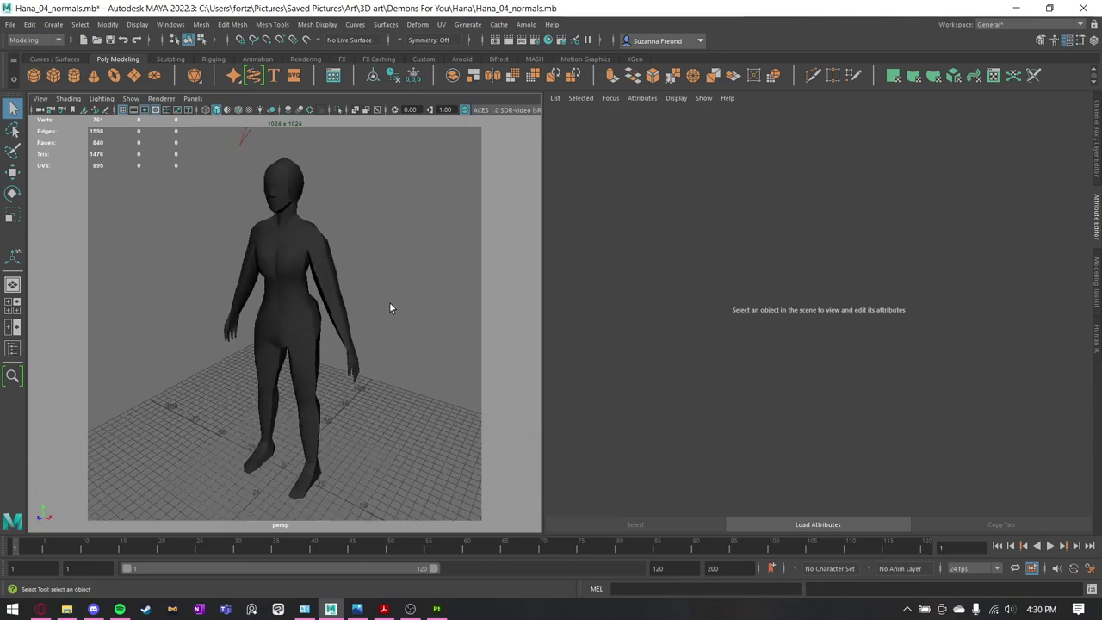
{"action": "left_click_drag", "start_coordinate": [314, 368], "coordinate": [334, 367], "text": "alt"}
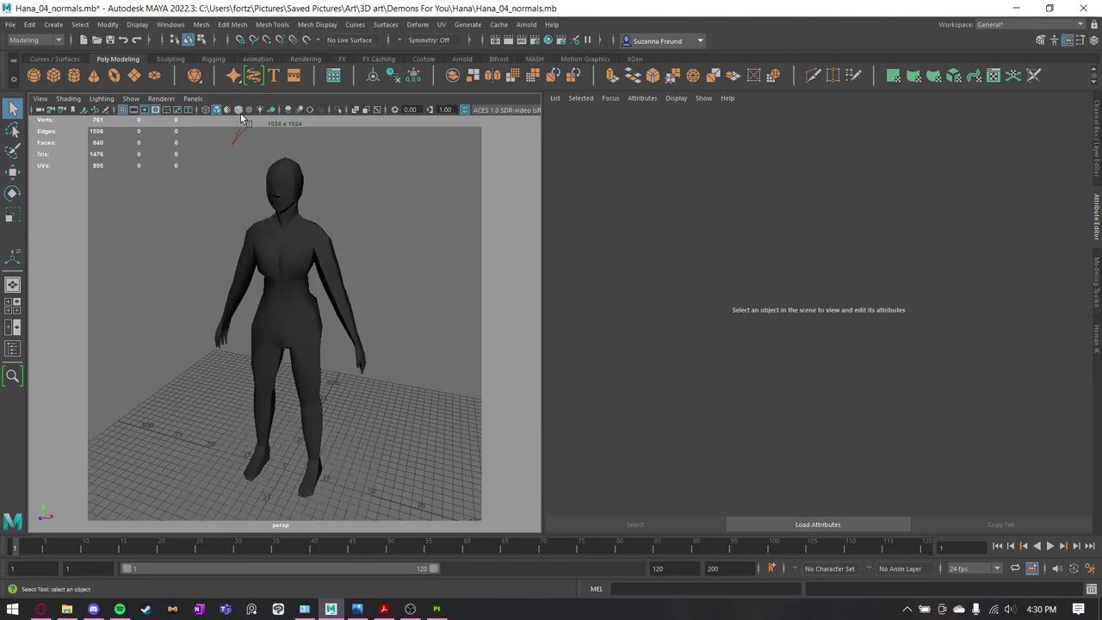
{"action": "right_click_drag", "start_coordinate": [207, 191], "coordinate": [287, 211], "text": "alt"}
{"action": "middle_click_drag", "start_coordinate": [287, 211], "coordinate": [305, 450], "text": "alt"}
{"action": "right_click_drag", "start_coordinate": [305, 448], "coordinate": [168, 386], "text": "alt"}
{"action": "middle_click_drag", "start_coordinate": [376, 441], "coordinate": [375, 410], "text": "alt"}
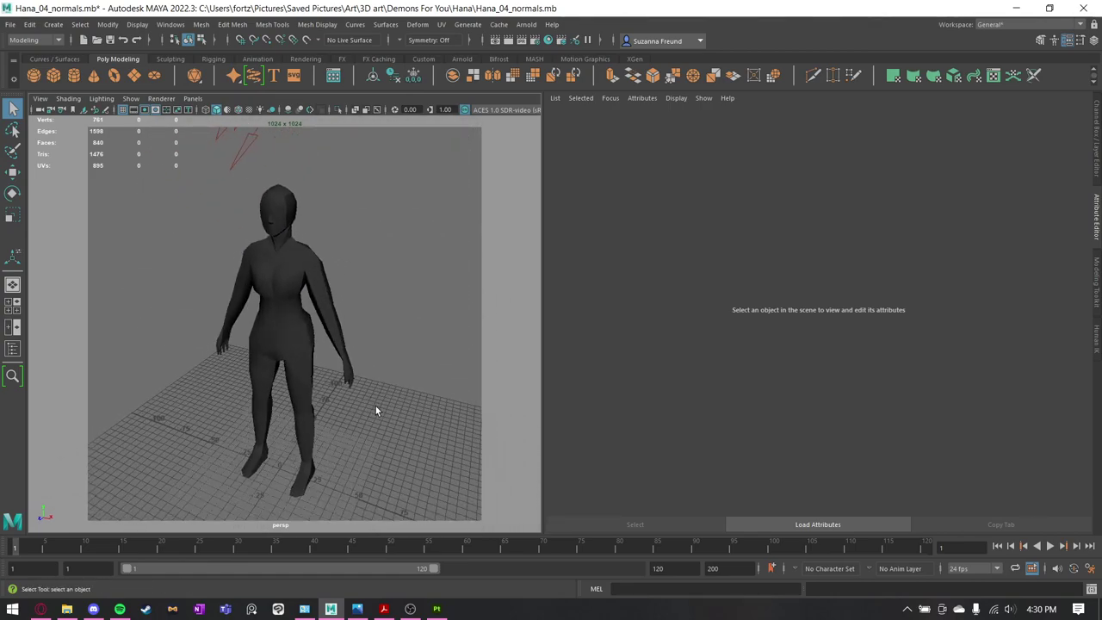
{"action": "left_click_drag", "start_coordinate": [375, 410], "coordinate": [396, 349], "text": "alt"}
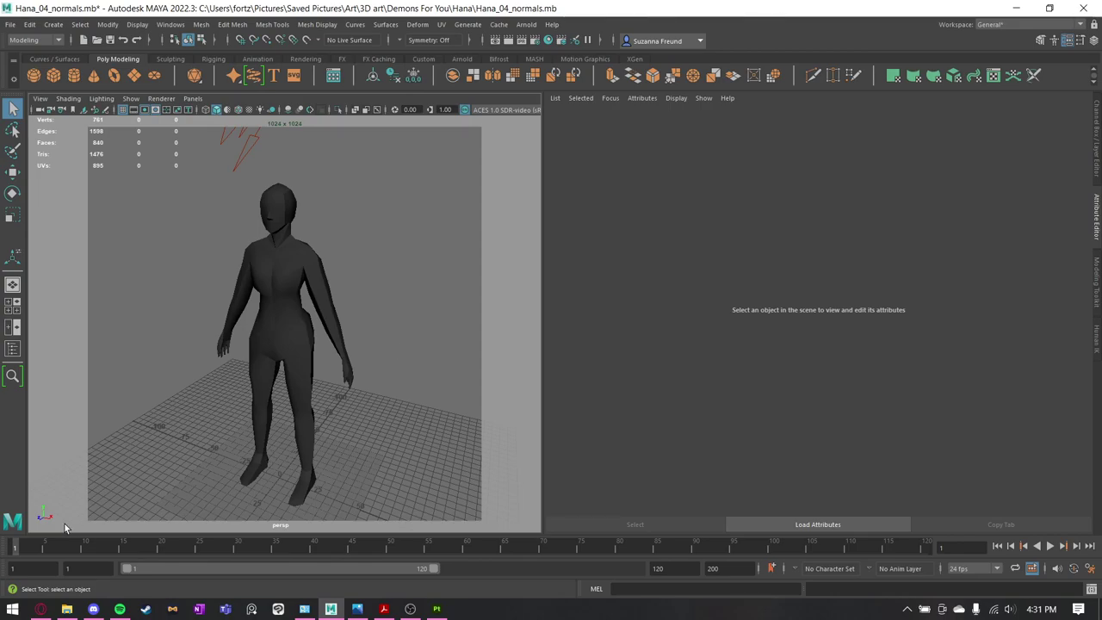
Switch to the Opera browser, open the artist's Tumblr portfolio blog in a new tab, and select its address.
{"action": "mouse_move", "coordinate": [40, 609]}
{"action": "left_click", "coordinate": [45, 581]}
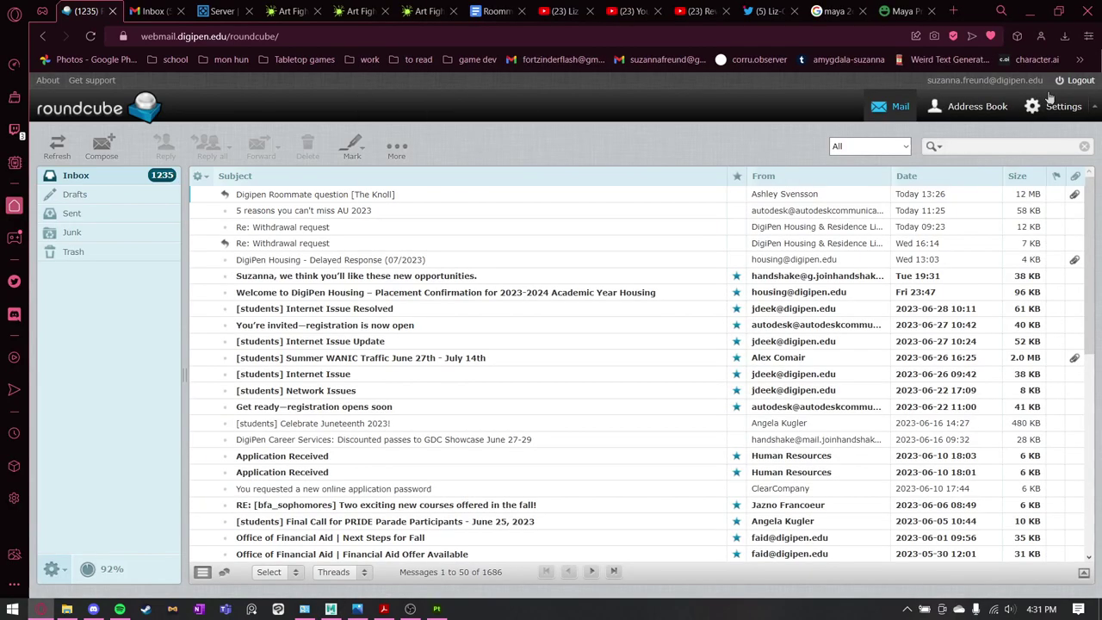
{"action": "left_click", "coordinate": [952, 11]}
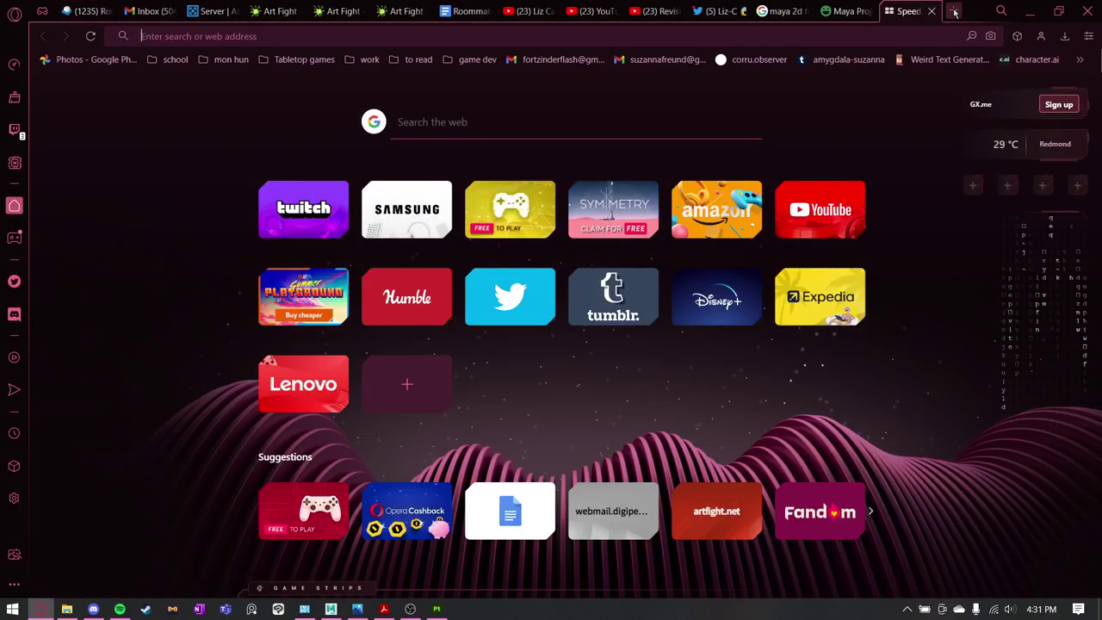
{"action": "type", "text": "eleonora-love.tumblr.com"}
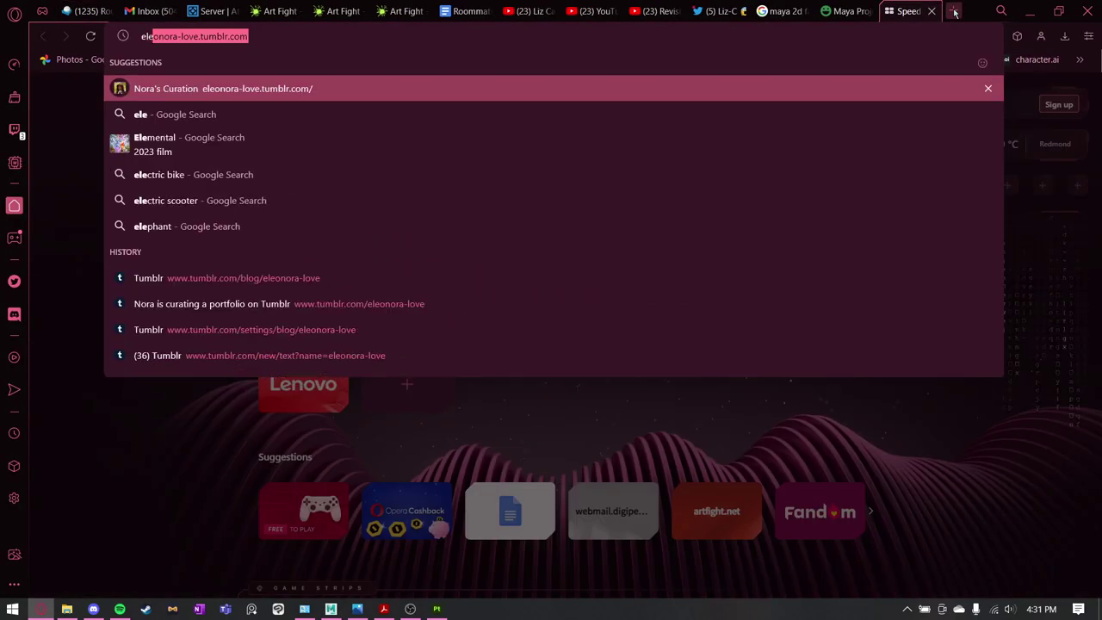
{"action": "key", "text": "Return"}
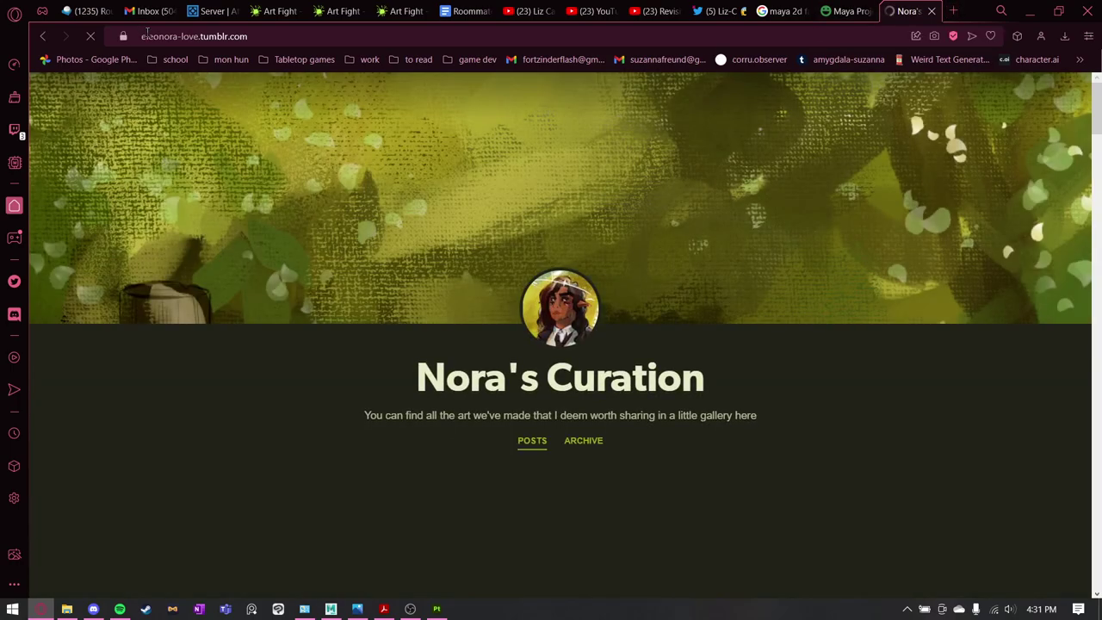
{"action": "left_click_drag", "start_coordinate": [142, 36], "coordinate": [250, 36]}
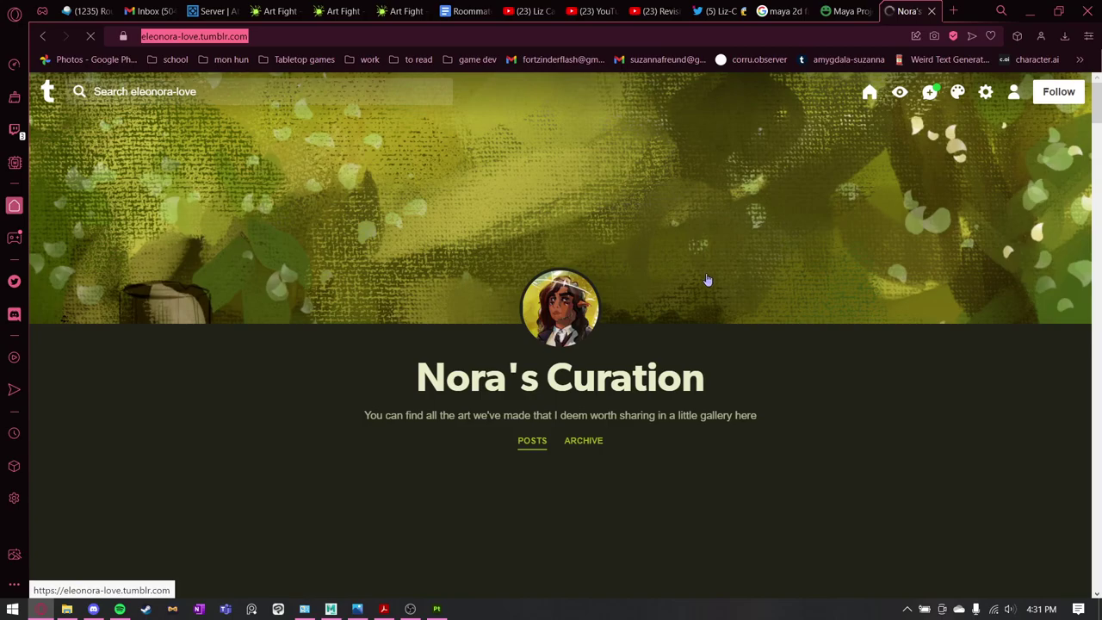
Look through the portfolio blog's character designs, sculpts and figure drawings, and return to Maya.
{"action": "scroll", "coordinate": [708, 280], "scroll_direction": "down", "scroll_amount": 4}
{"action": "scroll", "coordinate": [707, 280], "scroll_direction": "up", "scroll_amount": 4}
{"action": "scroll", "coordinate": [706, 280], "scroll_direction": "down", "scroll_amount": 3}
{"action": "scroll", "coordinate": [706, 280], "scroll_direction": "down", "scroll_amount": 6}
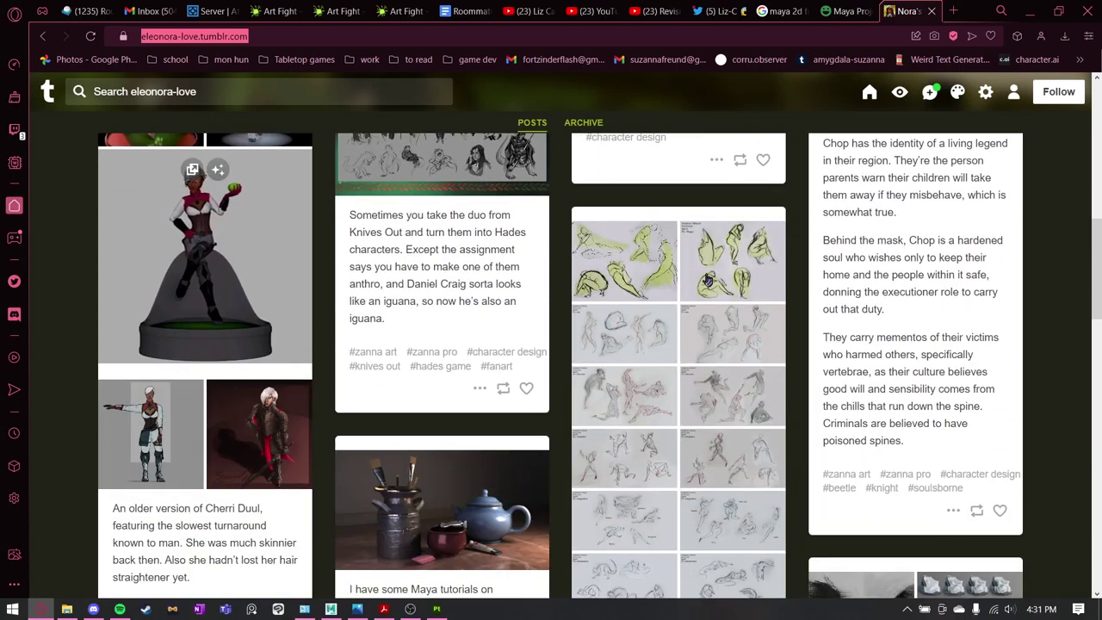
{"action": "scroll", "coordinate": [706, 280], "scroll_direction": "down", "scroll_amount": 6}
{"action": "scroll", "coordinate": [706, 280], "scroll_direction": "down", "scroll_amount": 5}
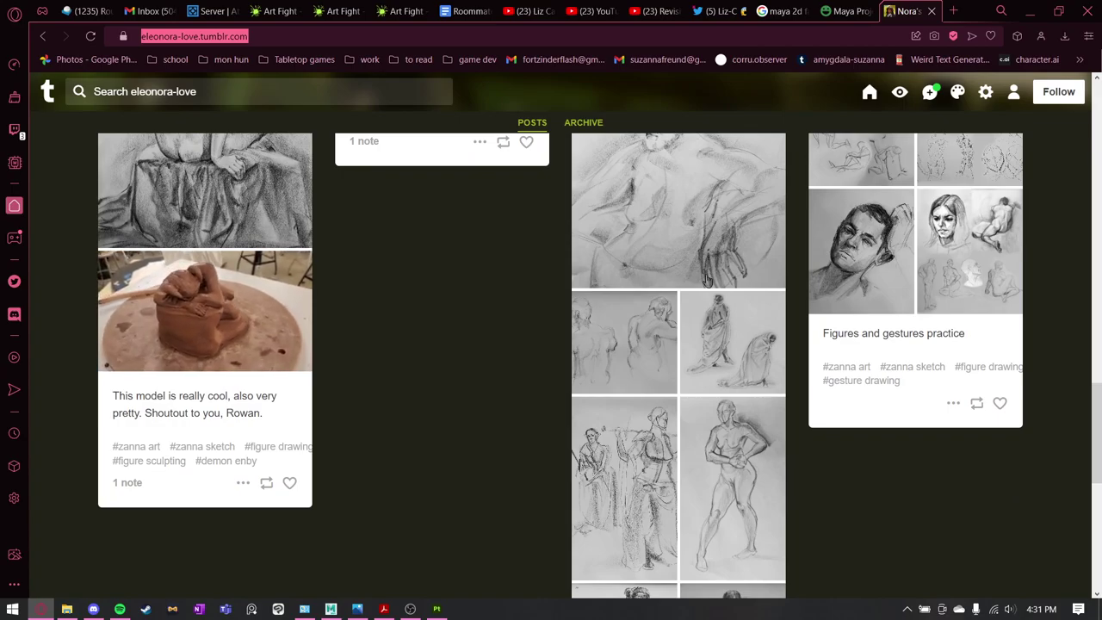
{"action": "scroll", "coordinate": [688, 293], "scroll_direction": "down", "scroll_amount": 1}
{"action": "scroll", "coordinate": [665, 306], "scroll_direction": "down", "scroll_amount": 3}
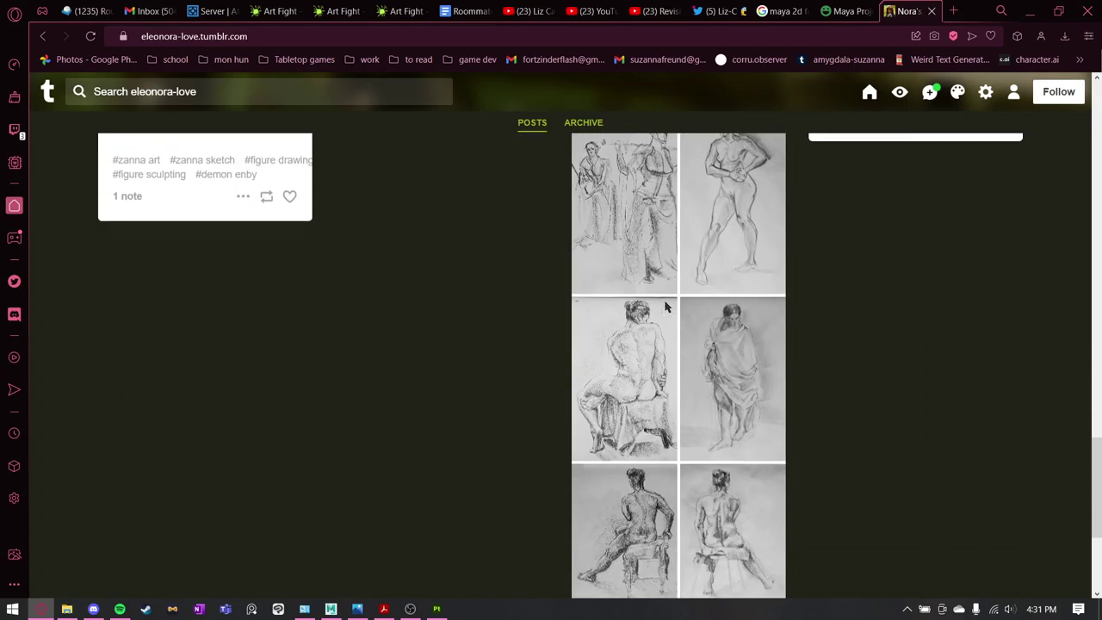
{"action": "scroll", "coordinate": [667, 305], "scroll_direction": "up", "scroll_amount": 15}
{"action": "scroll", "coordinate": [671, 297], "scroll_direction": "up", "scroll_amount": 10}
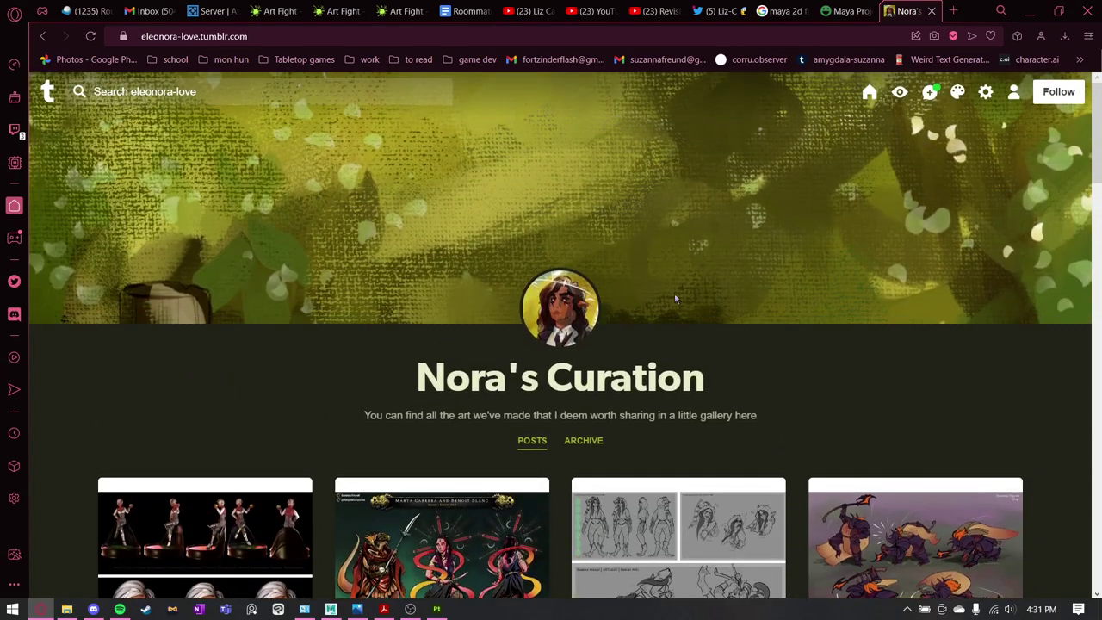
{"action": "left_click", "coordinate": [1029, 11]}
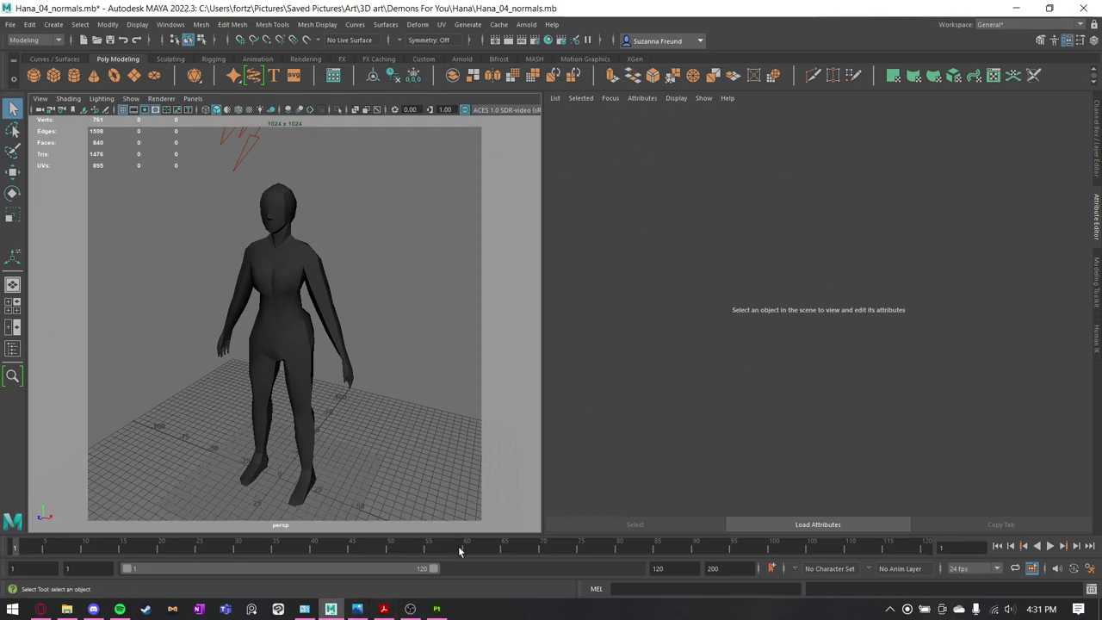
Reopen exam practice_02.mb from the CG225 folder, discarding the changes to the character scene.
{"action": "left_click", "coordinate": [10, 25]}
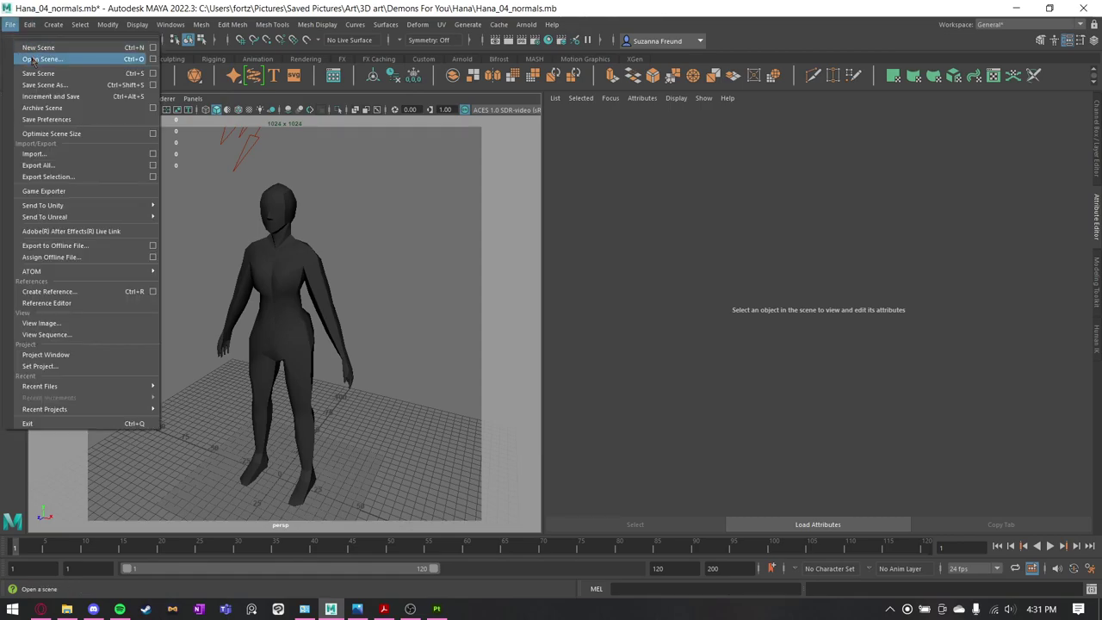
{"action": "left_click", "coordinate": [33, 59]}
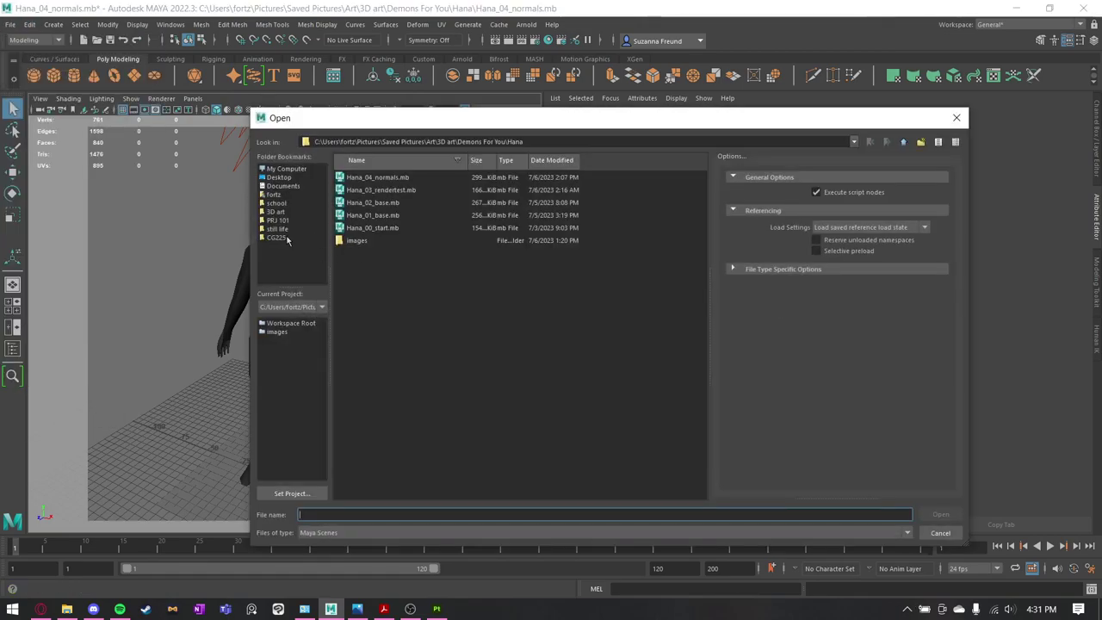
{"action": "left_click", "coordinate": [275, 238]}
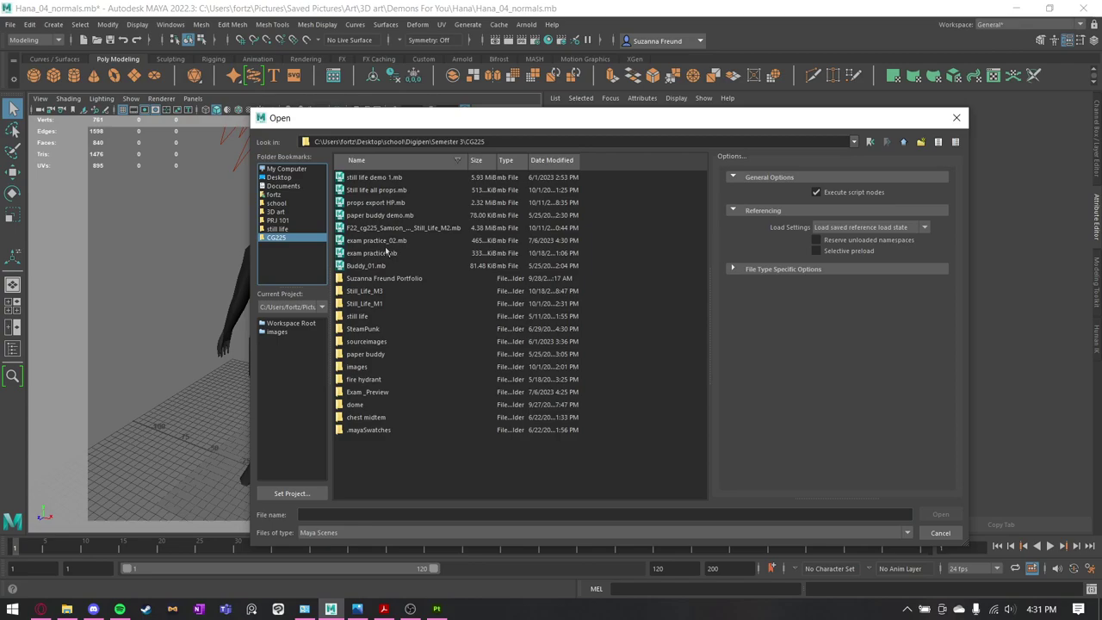
{"action": "double_click", "coordinate": [385, 251]}
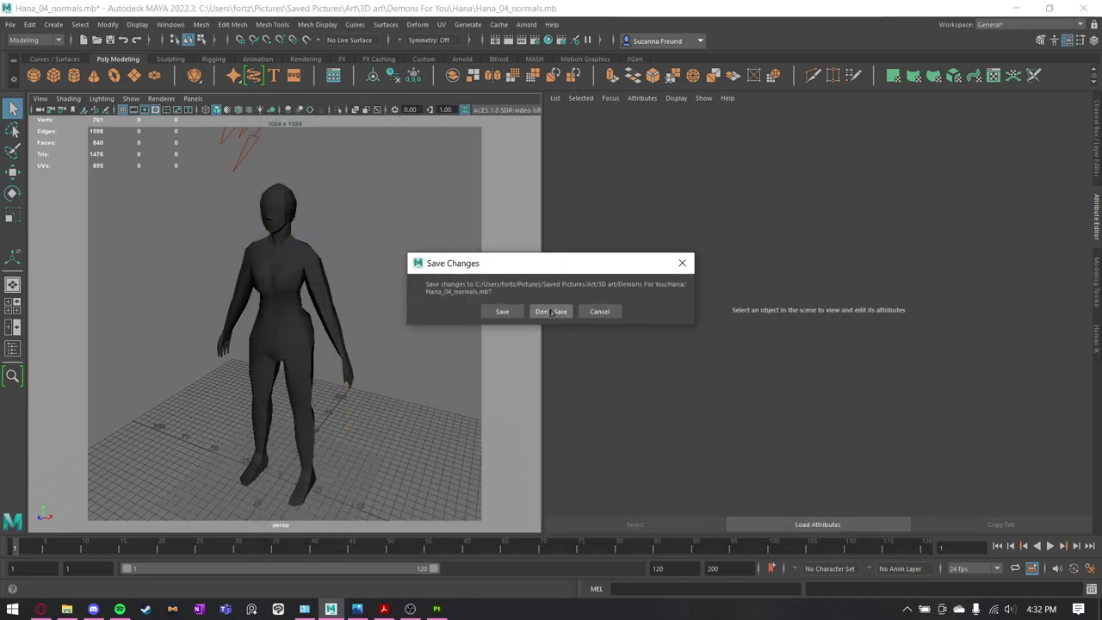
{"action": "left_click", "coordinate": [551, 312]}
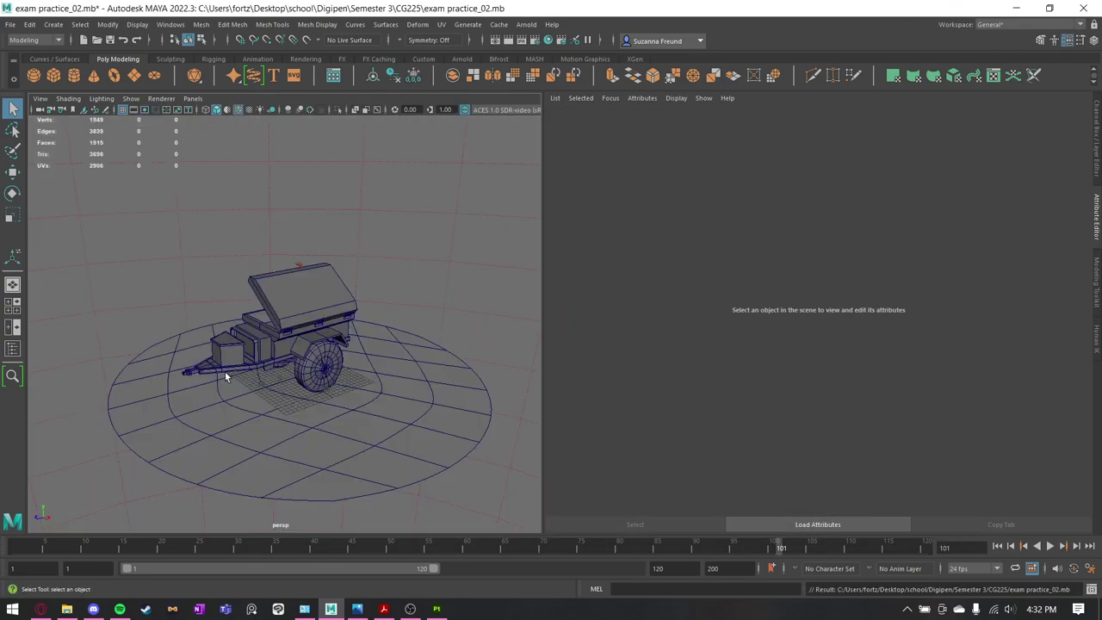
Compare the trailer's front box, side panels and undercarriage with the Chaser_06.jpg reference photo.
{"action": "left_click_drag", "start_coordinate": [249, 361], "coordinate": [413, 353], "text": "alt"}
{"action": "mouse_move", "coordinate": [275, 348]}
{"action": "left_mouse_down", "text": "alt"}
{"action": "mouse_move", "coordinate": [345, 349]}
{"action": "mouse_move", "coordinate": [258, 355]}
{"action": "left_mouse_up", "text": "alt"}
{"action": "right_click_drag", "start_coordinate": [336, 353], "coordinate": [499, 378], "text": "alt"}
{"action": "mouse_move", "coordinate": [331, 391]}
{"action": "left_mouse_down", "text": "alt"}
{"action": "mouse_move", "coordinate": [321, 397]}
{"action": "mouse_move", "coordinate": [304, 364]}
{"action": "mouse_move", "coordinate": [285, 384]}
{"action": "mouse_move", "coordinate": [306, 381]}
{"action": "mouse_move", "coordinate": [315, 318]}
{"action": "mouse_move", "coordinate": [310, 336]}
{"action": "mouse_move", "coordinate": [350, 402]}
{"action": "left_mouse_up", "text": "alt"}
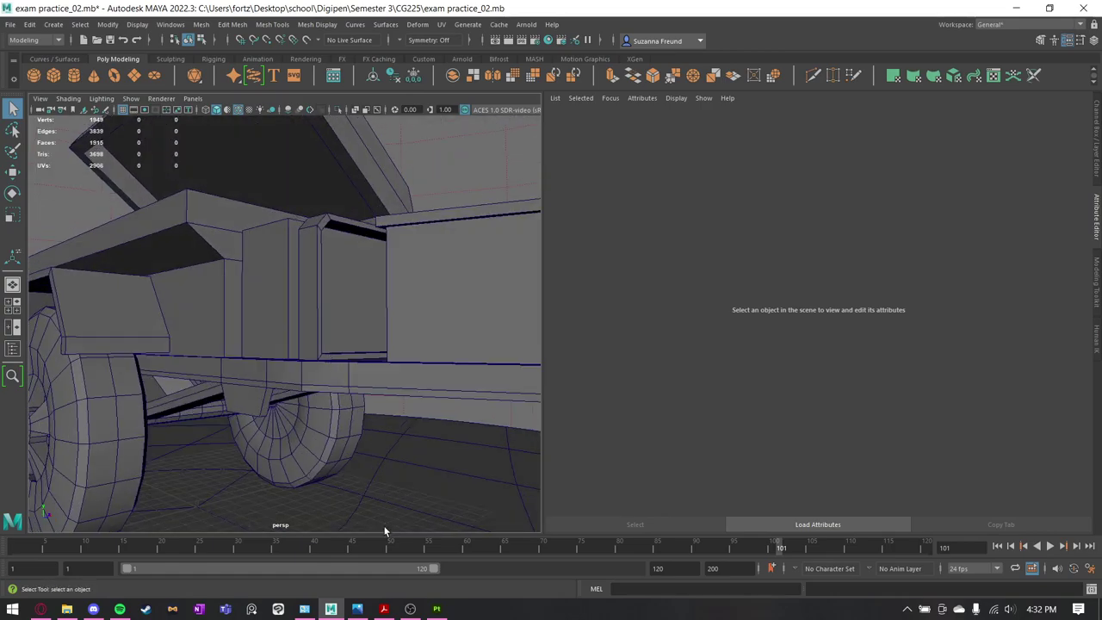
{"action": "left_click_drag", "start_coordinate": [394, 453], "coordinate": [365, 481], "text": "alt"}
{"action": "left_click", "coordinate": [357, 609]}
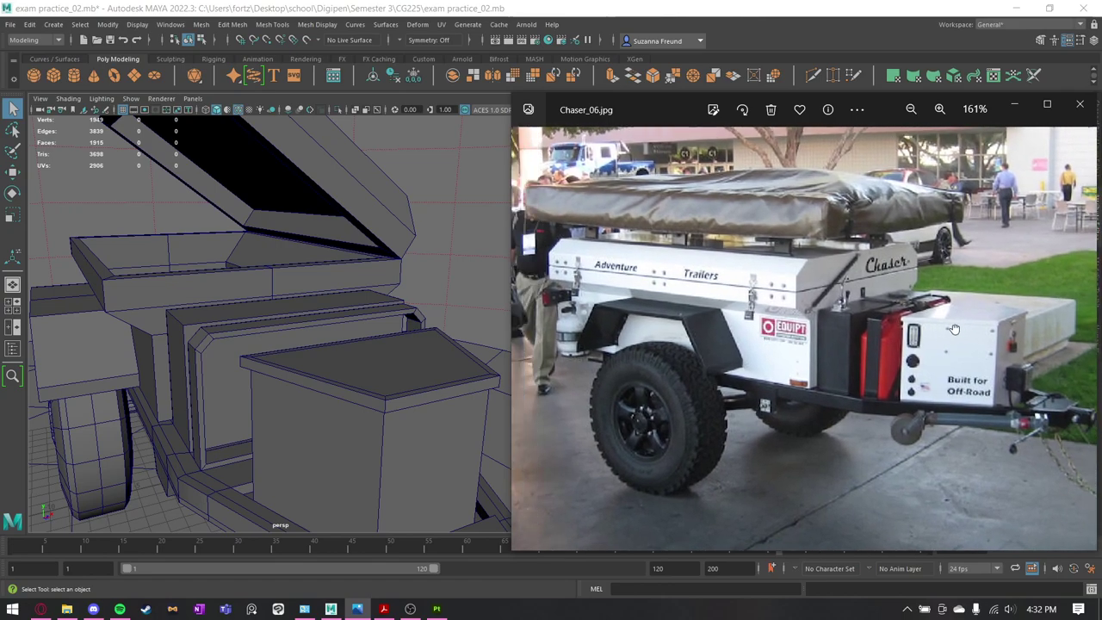
{"action": "mouse_move", "coordinate": [676, 289]}
{"action": "left_mouse_down"}
{"action": "mouse_move", "coordinate": [651, 292]}
{"action": "mouse_move", "coordinate": [664, 307]}
{"action": "left_mouse_up"}
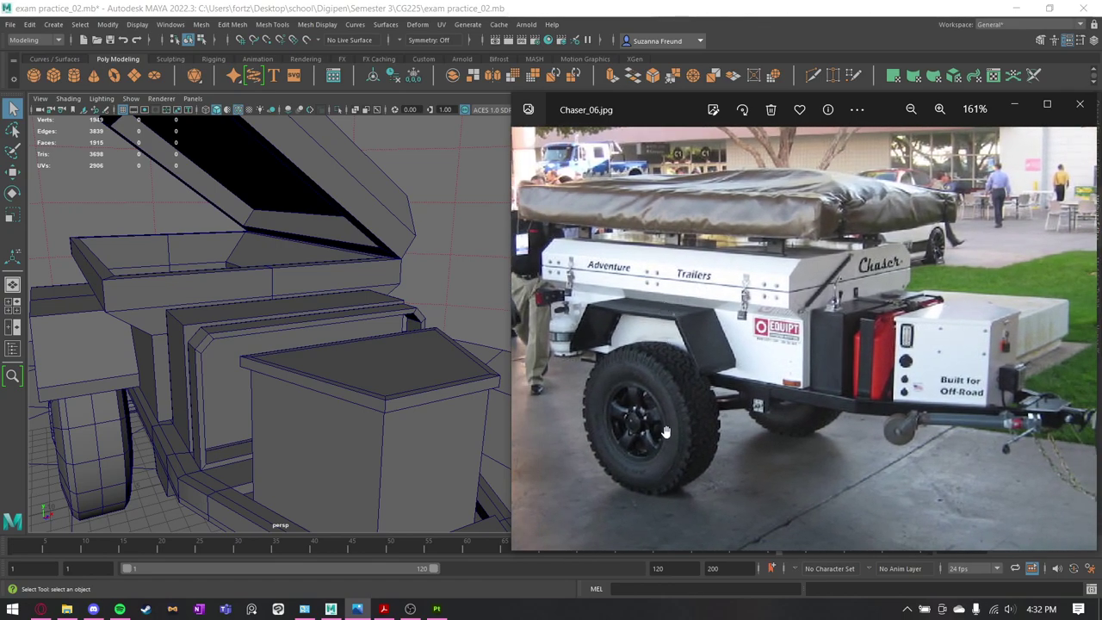
Examine the trailer's wheels, front box and tow hitch in the Chaser_06.jpg reference photo.
{"action": "left_click_drag", "start_coordinate": [666, 433], "coordinate": [781, 401]}
{"action": "left_click_drag", "start_coordinate": [887, 336], "coordinate": [850, 309]}
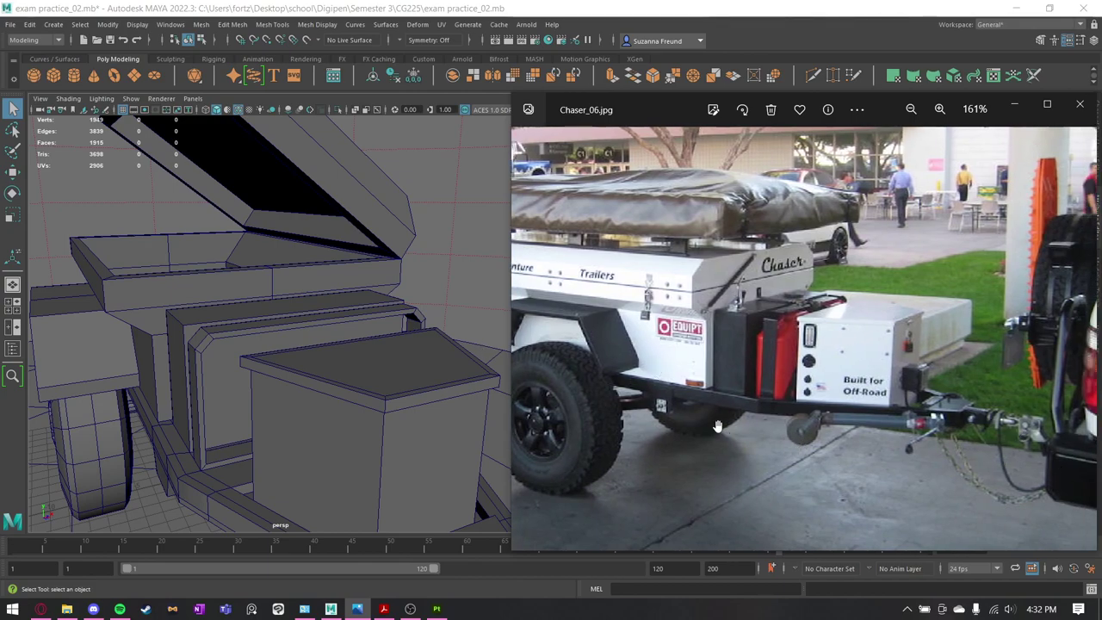
{"action": "scroll", "coordinate": [717, 425], "scroll_direction": "down", "scroll_amount": 3}
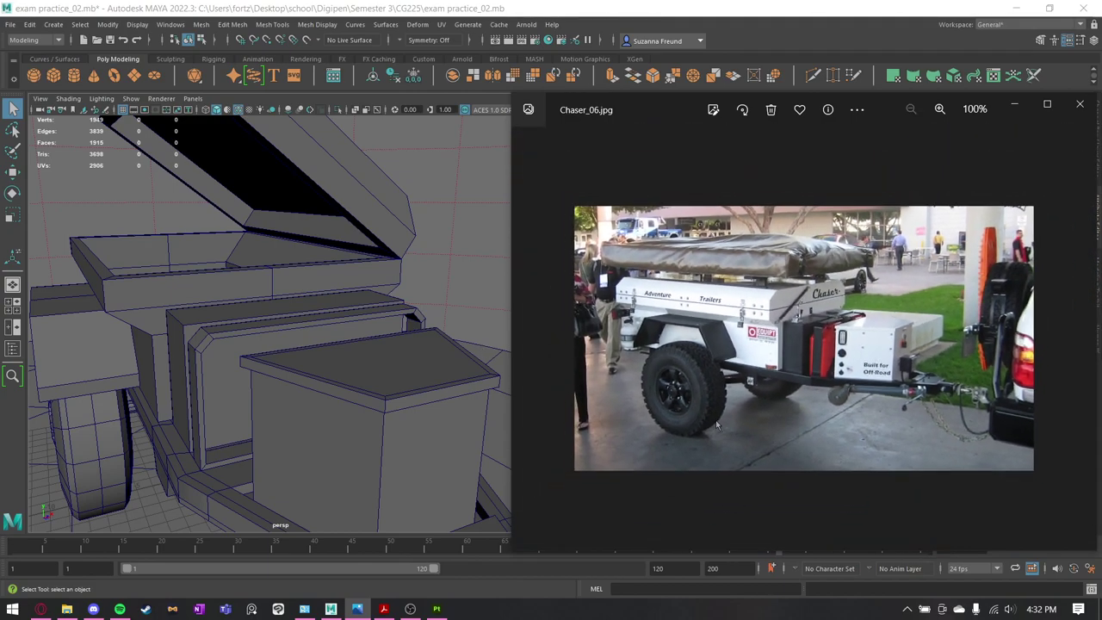
{"action": "scroll", "coordinate": [700, 204], "scroll_direction": "up", "scroll_amount": 2}
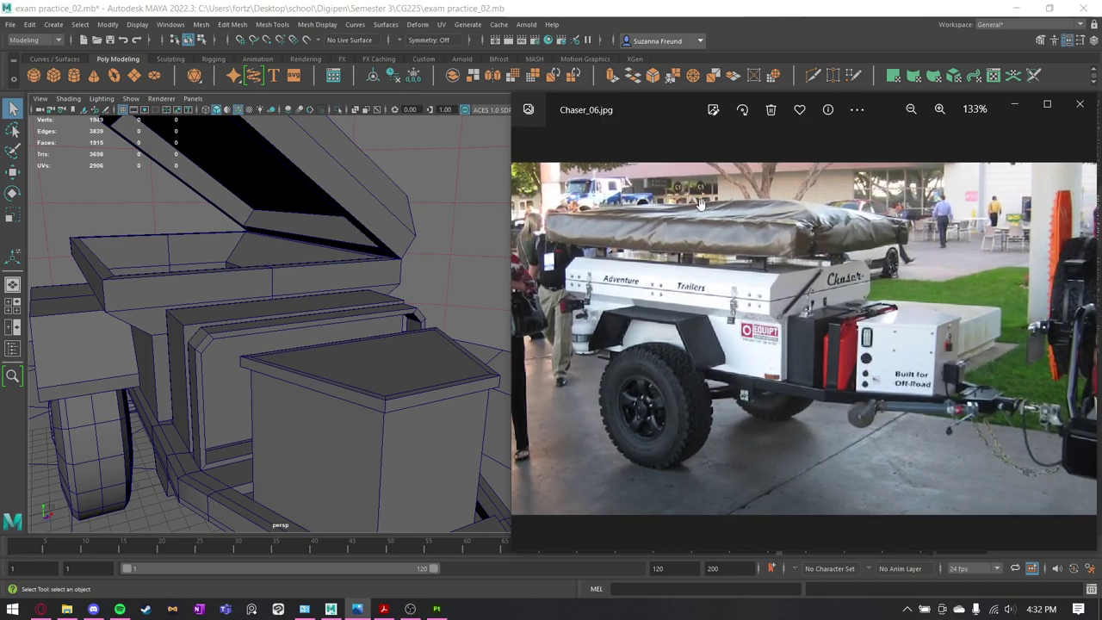
{"action": "scroll", "coordinate": [973, 418], "scroll_direction": "up", "scroll_amount": 3}
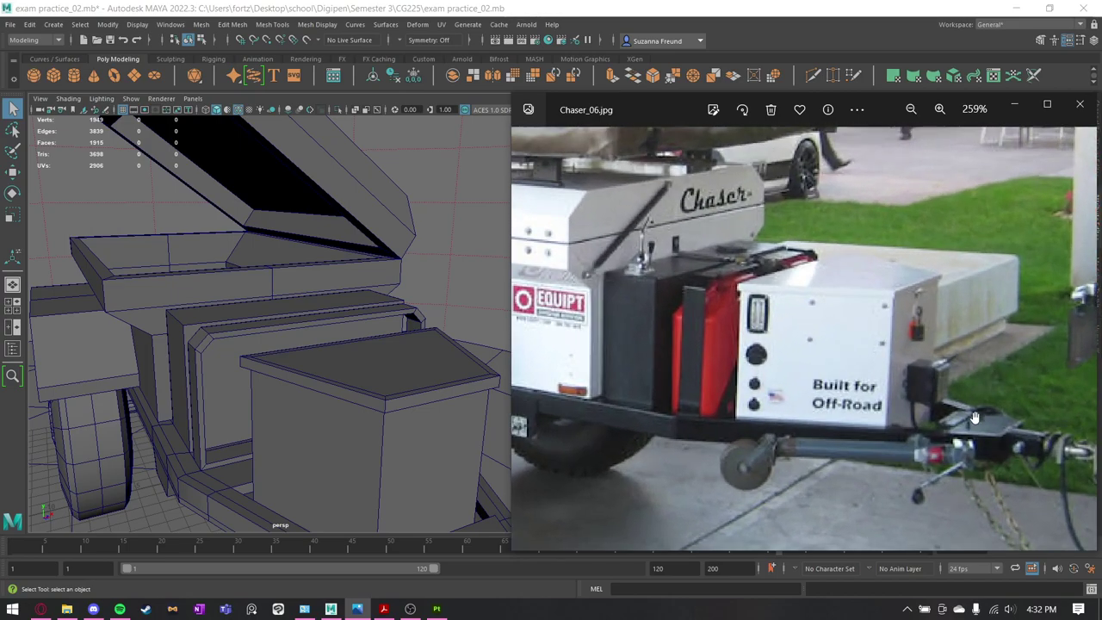
{"action": "scroll", "coordinate": [801, 429], "scroll_direction": "down", "scroll_amount": 2}
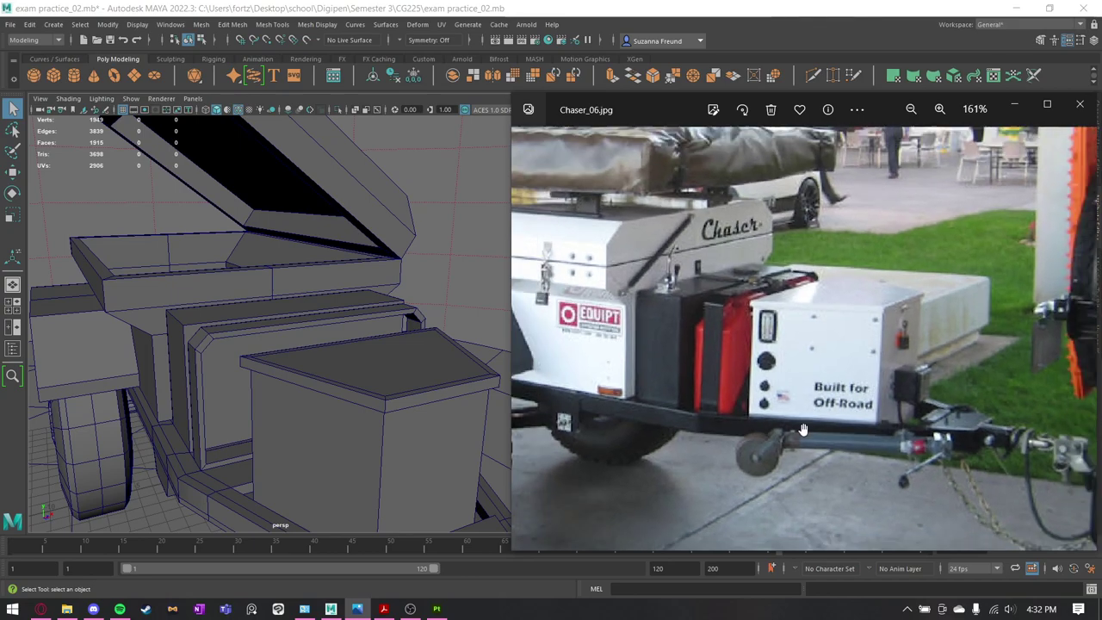
{"action": "scroll", "coordinate": [801, 428], "scroll_direction": "down", "scroll_amount": 3}
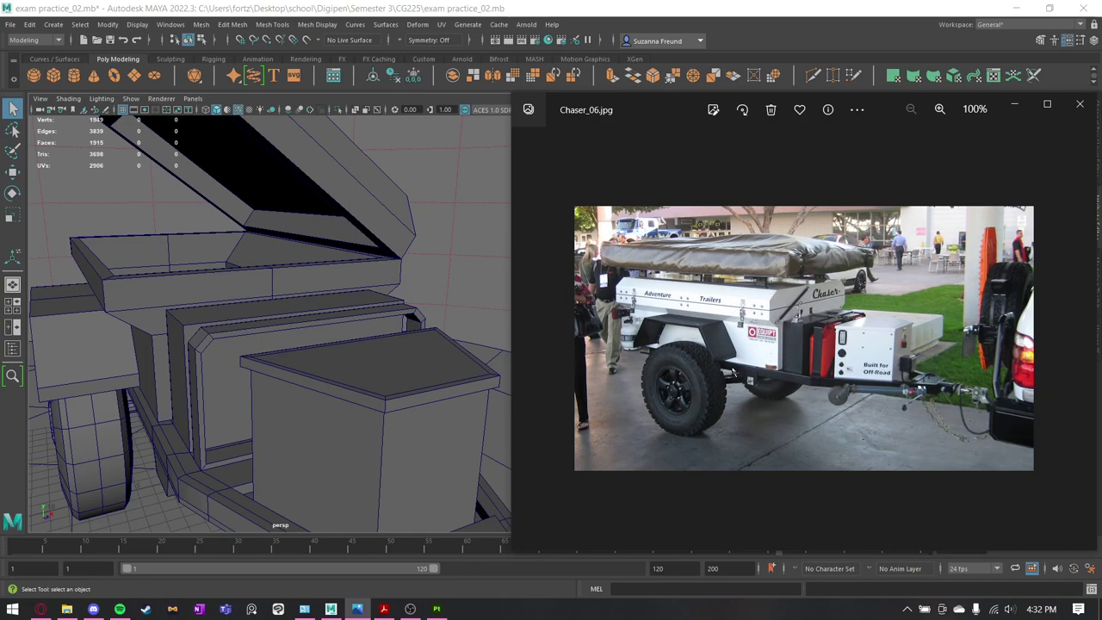
Return to Maya and delete the large round ground surface beneath the trailer.
{"action": "left_click", "coordinate": [88, 210]}
{"action": "left_click_drag", "start_coordinate": [88, 210], "coordinate": [300, 245], "text": "alt"}
{"action": "scroll", "coordinate": [300, 245], "scroll_direction": "down", "scroll_amount": 5}
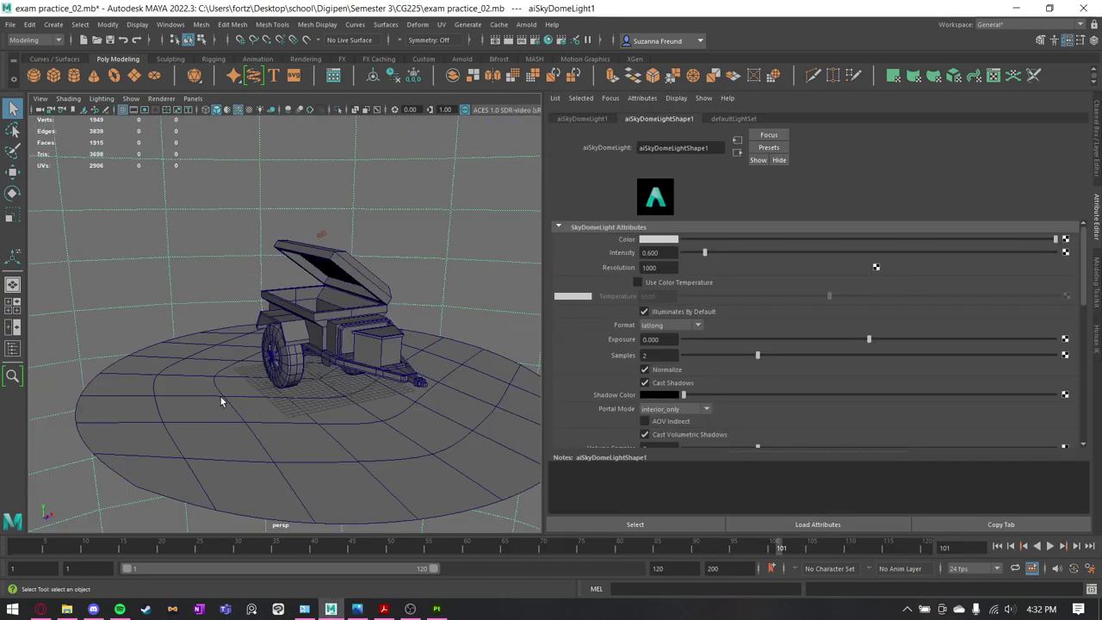
{"action": "left_click", "coordinate": [219, 397]}
{"action": "key", "text": "Delete"}
Try deleting both wheels from the trailer and undo the deletion.
{"action": "scroll", "coordinate": [393, 356], "scroll_direction": "up", "scroll_amount": 5}
{"action": "left_click_drag", "start_coordinate": [393, 357], "coordinate": [311, 348], "text": "alt"}
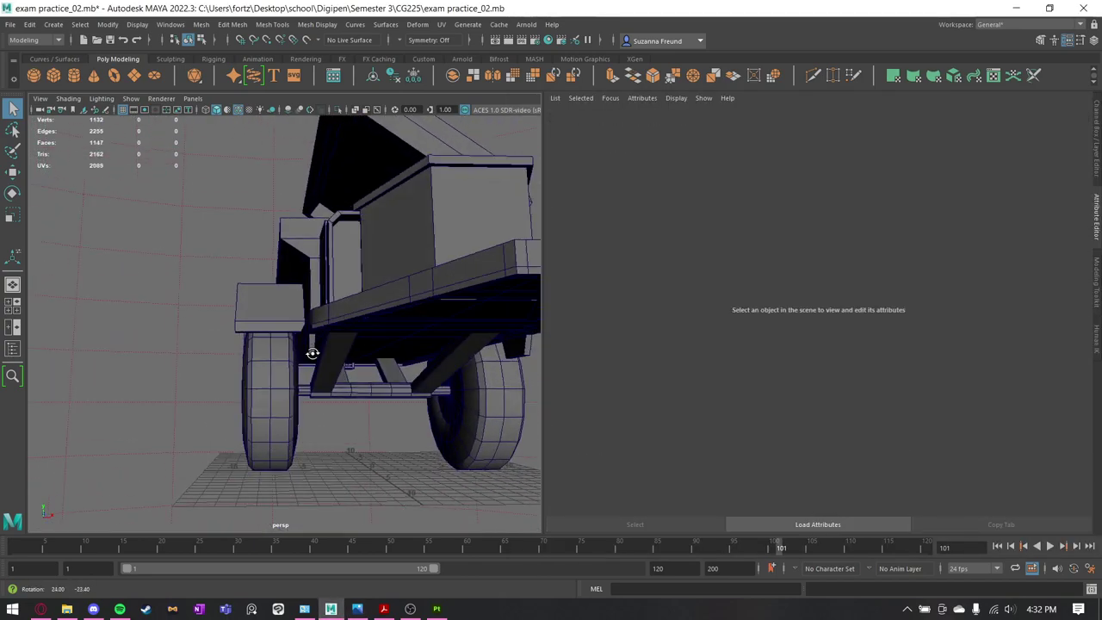
{"action": "left_click", "coordinate": [277, 391]}
{"action": "left_click", "coordinate": [503, 424], "text": "shift"}
{"action": "key", "text": "Delete"}
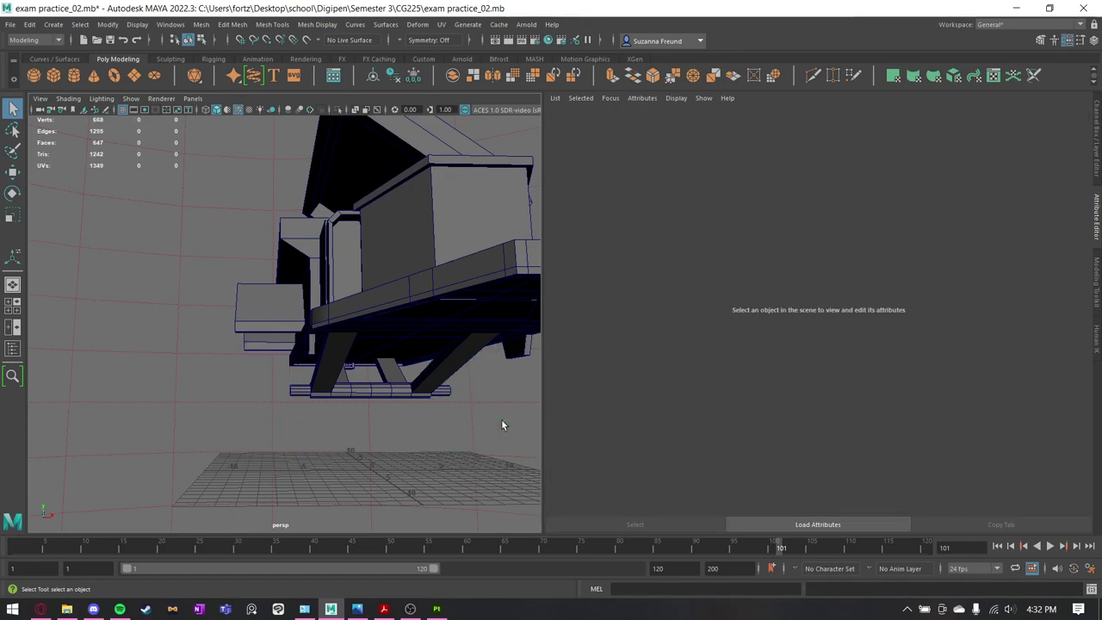
{"action": "key", "text": "ctrl+z"}
Inspect the whole trailer model, from its wheels and open lid to the front box and tow hitch.
{"action": "left_click_drag", "start_coordinate": [147, 366], "coordinate": [197, 349], "text": "alt"}
{"action": "left_click_drag", "start_coordinate": [197, 348], "coordinate": [254, 437]}
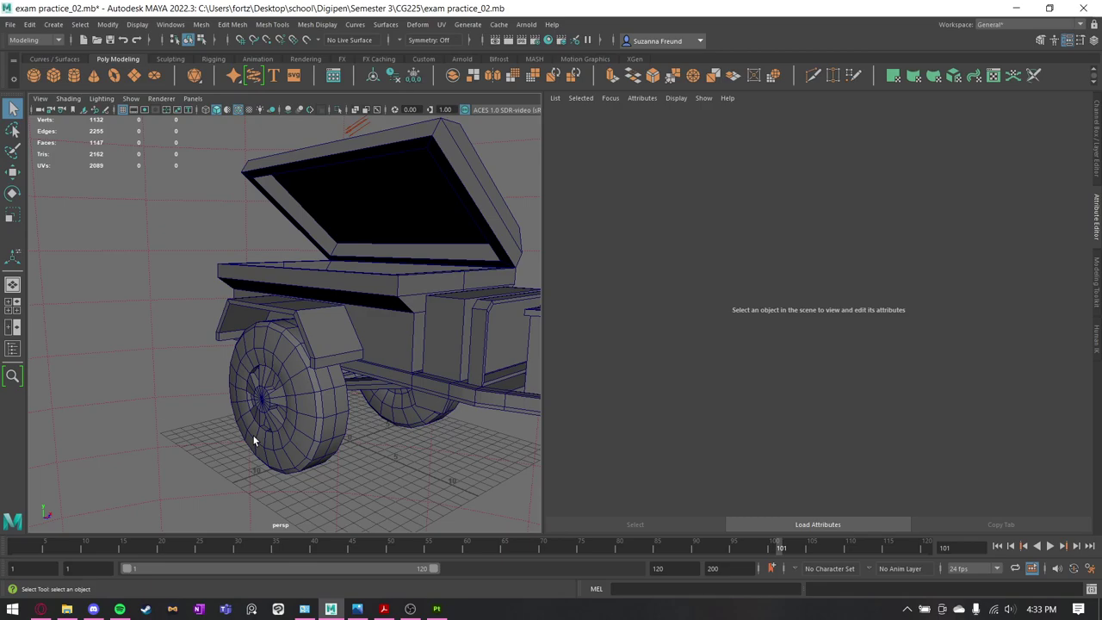
{"action": "left_click_drag", "start_coordinate": [252, 434], "coordinate": [219, 386], "text": "alt"}
{"action": "scroll", "coordinate": [220, 387], "scroll_direction": "down", "scroll_amount": 3}
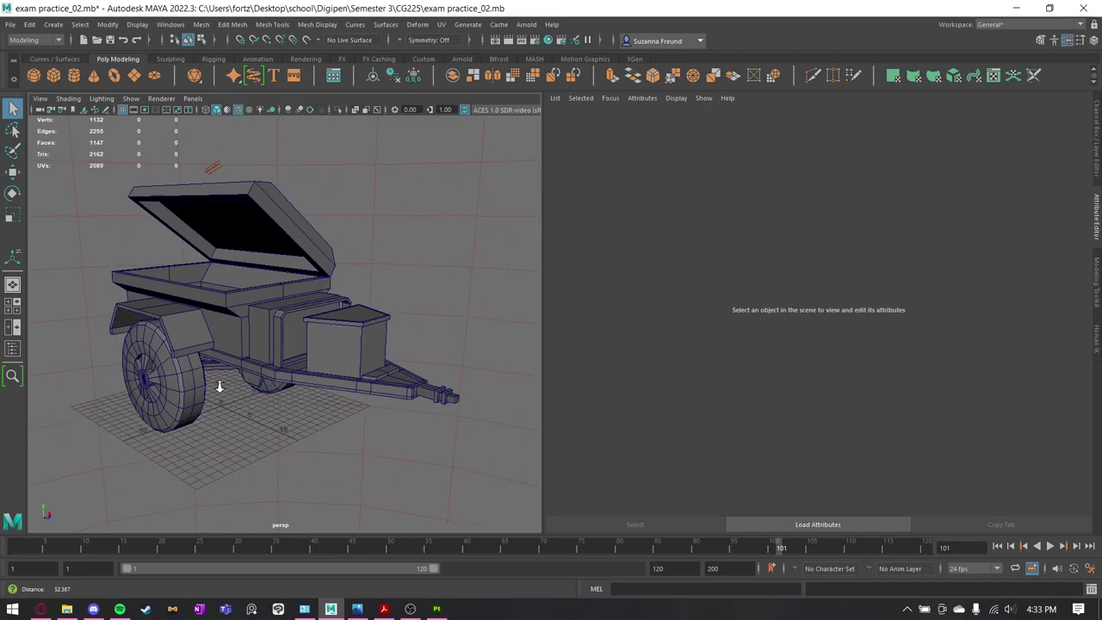
{"action": "right_click_drag", "start_coordinate": [220, 386], "coordinate": [212, 387], "text": "alt"}
{"action": "left_click_drag", "start_coordinate": [211, 387], "coordinate": [273, 384], "text": "alt"}
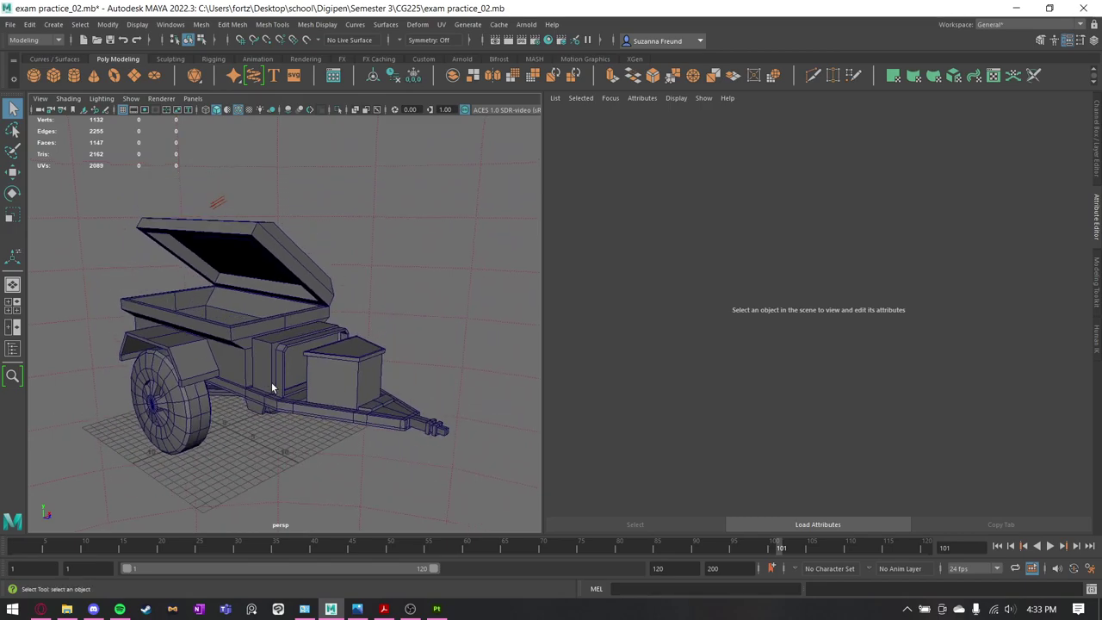